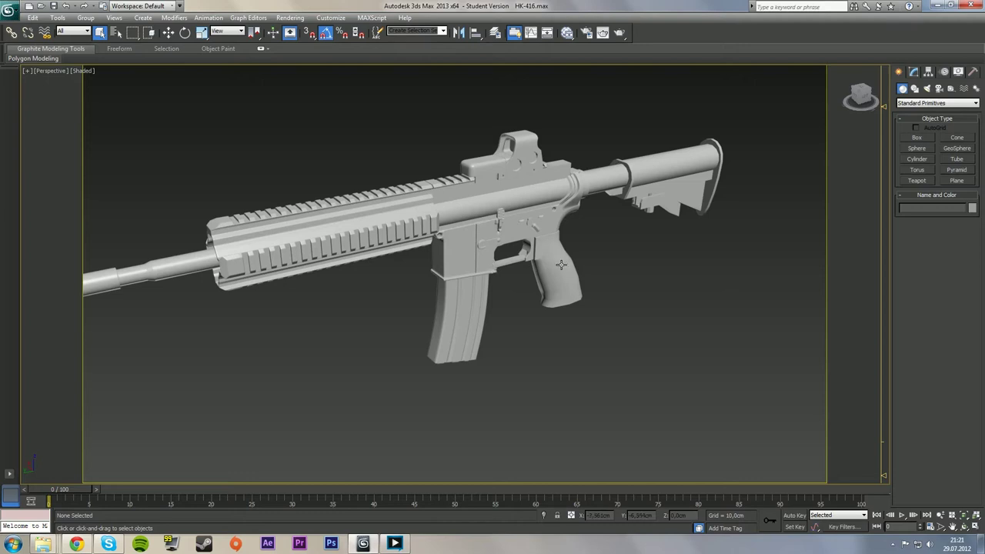
Select the rifle's pistol grip, display its edged faces and frame it in the viewport
left_click(561, 264)
key("alt+w")
key("alt+w")
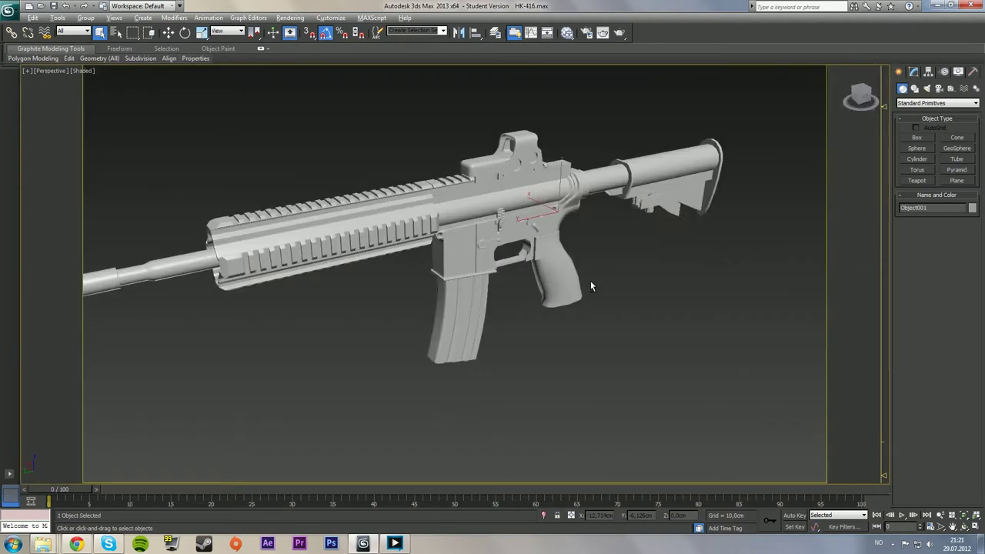
key("F4")
key("z")
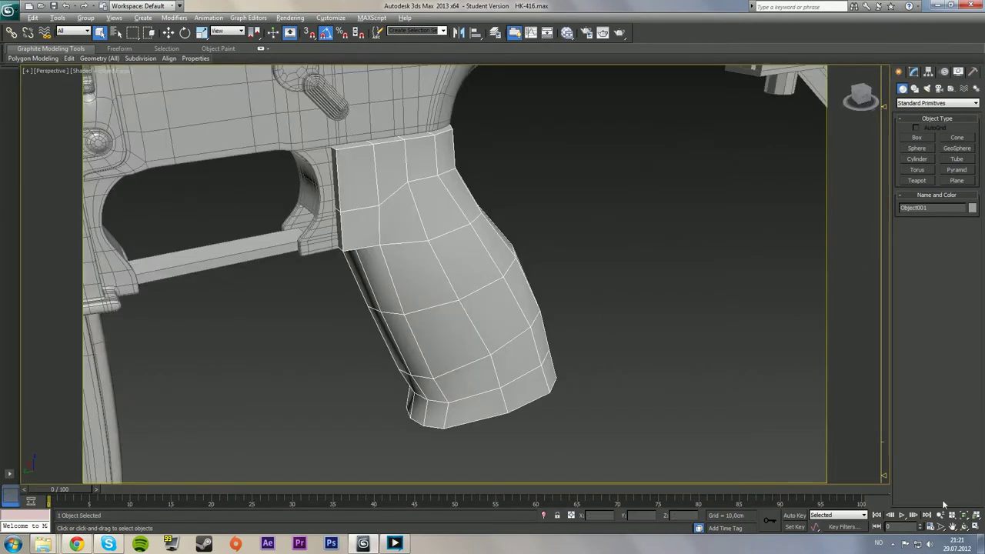
left_click(966, 529)
left_click_drag(452, 298, 504, 309)
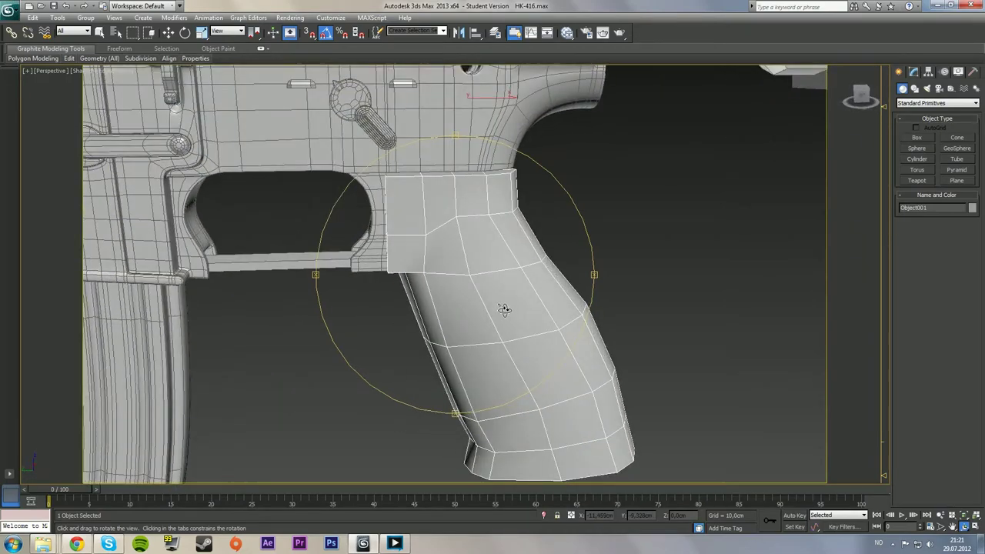
Raise the top row of vertices on the grip slightly so it meets the lower receiver
left_click(916, 72)
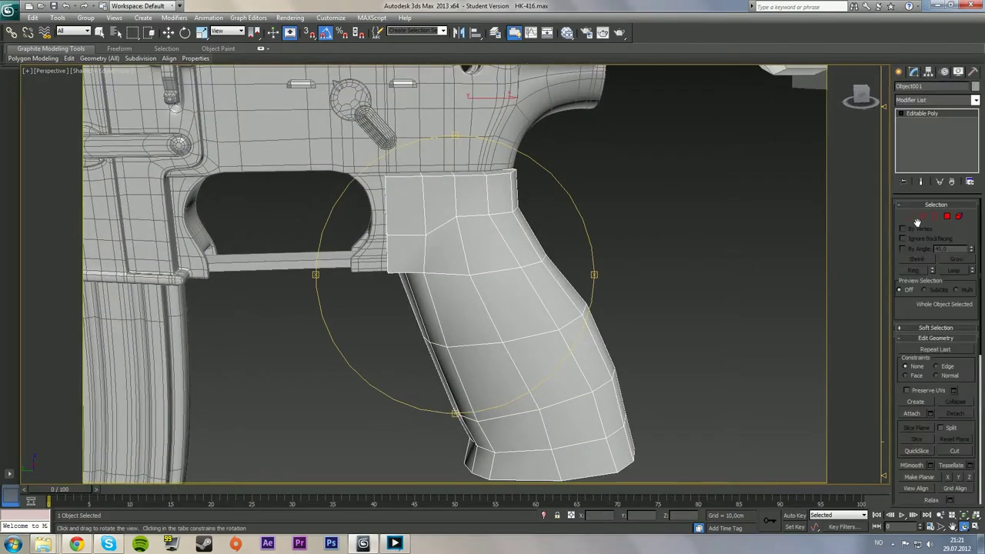
left_click(911, 218)
middle_click_drag(639, 234, 605, 225, "alt")
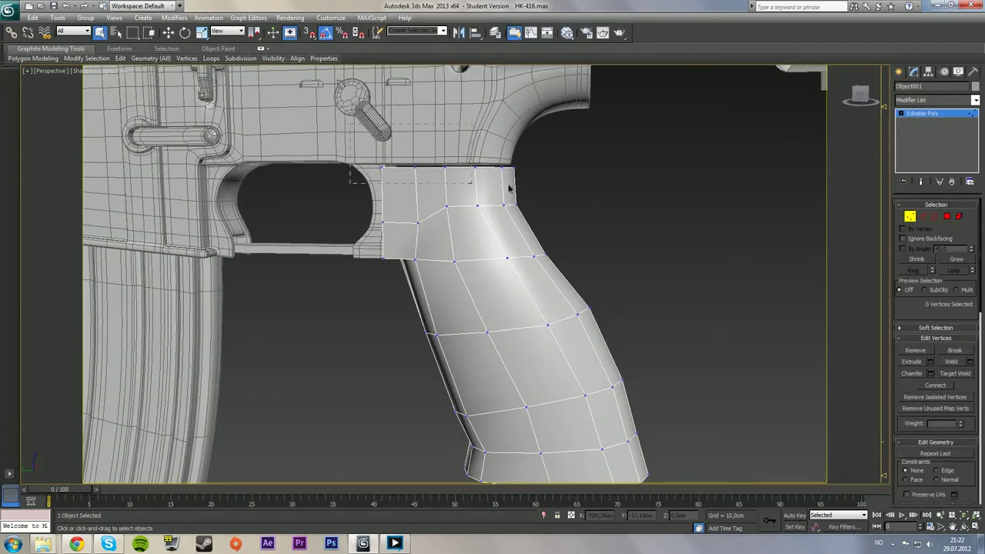
left_click_drag(508, 188, 558, 186)
key("F3")
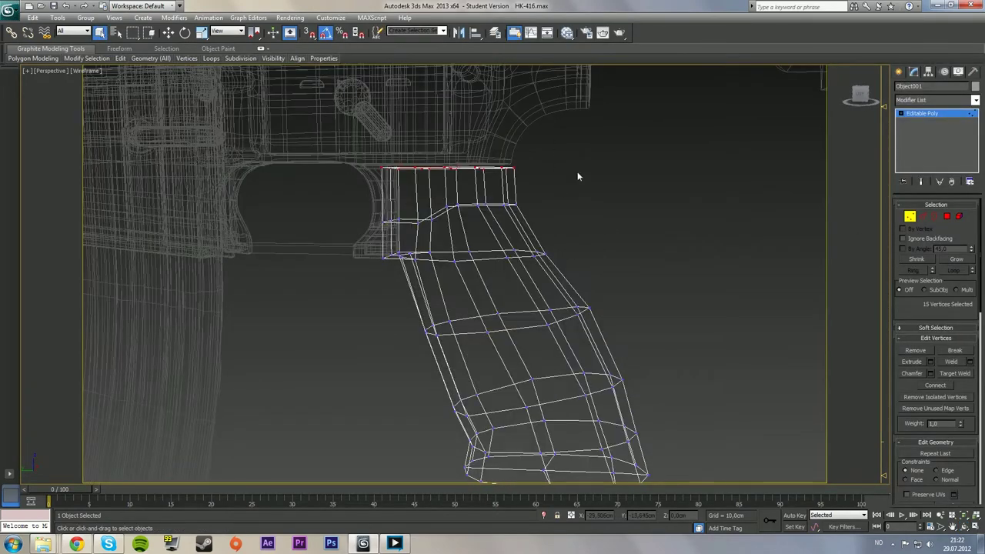
key("F3")
left_click(167, 32)
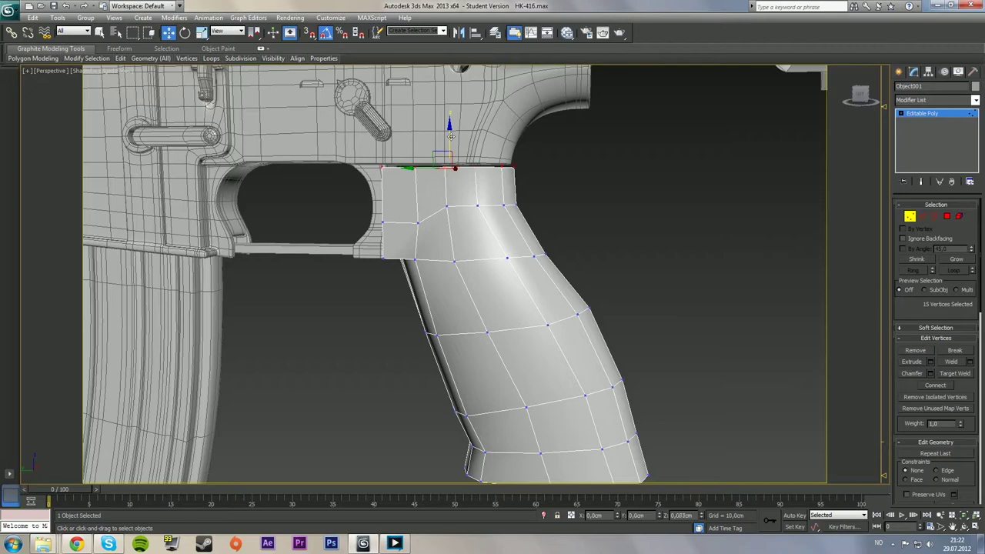
left_click_drag(451, 137, 451, 135)
left_click(634, 207)
mouse_move(634, 207)
middle_mouse_down("alt")
mouse_move(441, 204)
mouse_move(622, 208)
mouse_move(671, 191)
mouse_move(624, 205)
middle_mouse_up("alt")
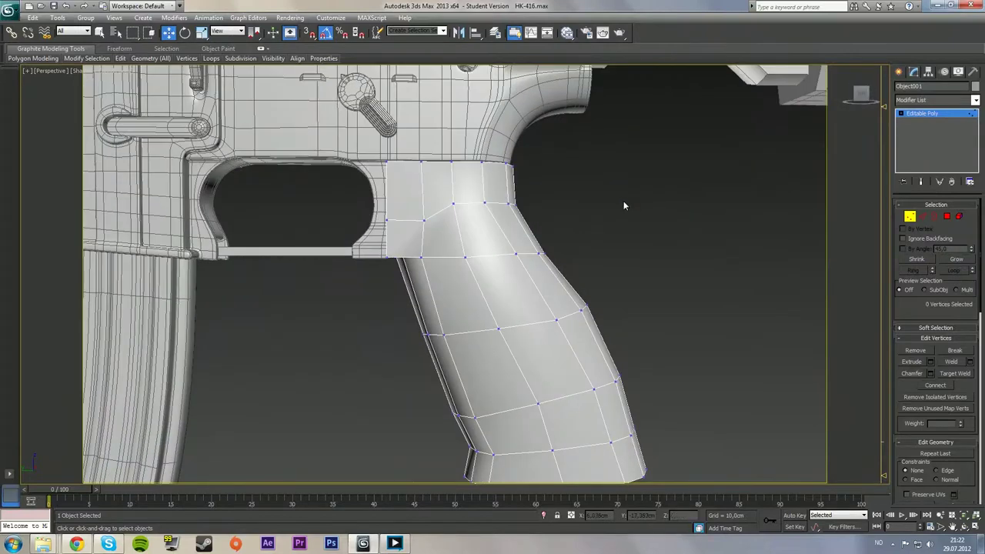
Select the polygons covering the grip's sides, back and bottom, leaving out the front strip and upper collar
left_click(948, 217)
middle_click_drag(595, 338, 592, 323, "alt")
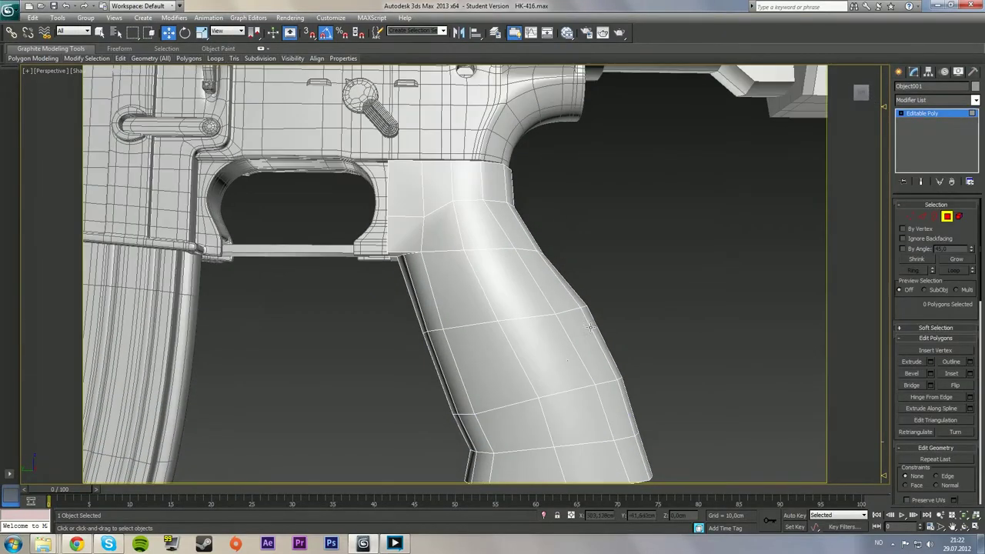
middle_click_drag(567, 368, 561, 307)
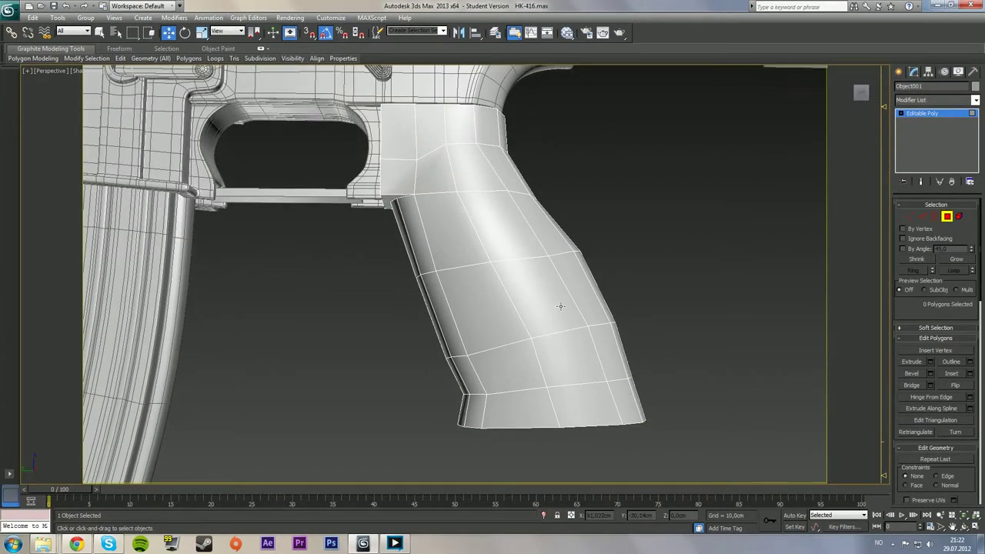
middle_click_drag(584, 315, 608, 343, "alt")
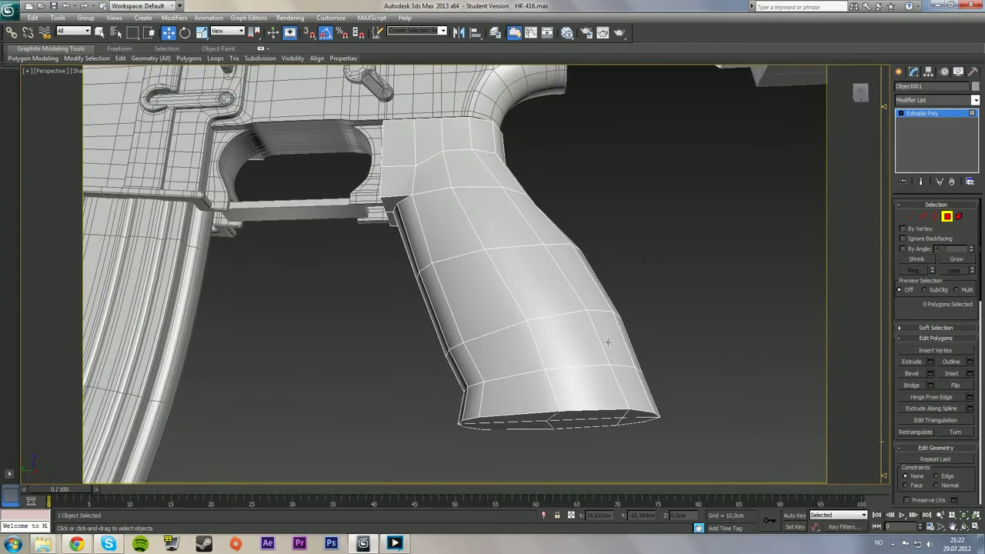
middle_click_drag(705, 230, 729, 250, "alt")
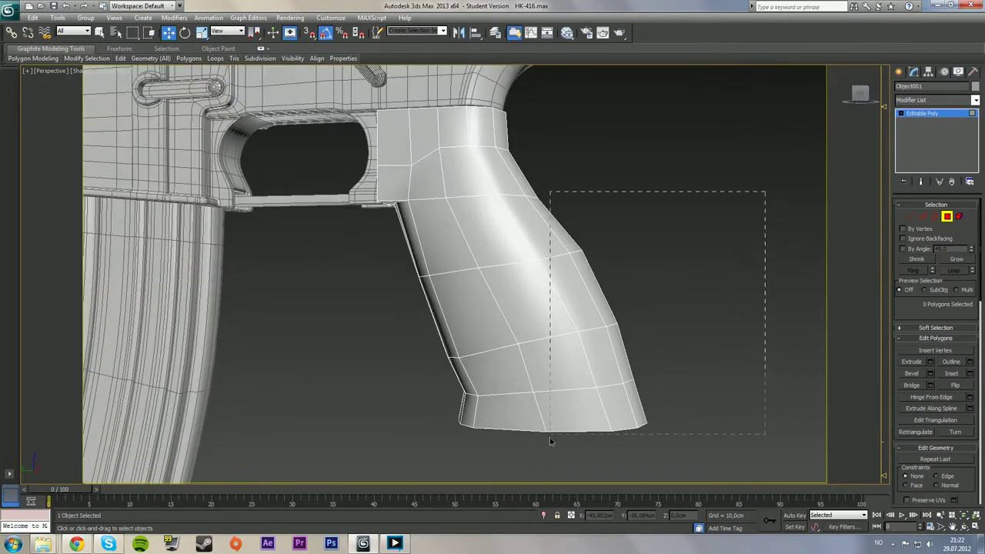
left_click_drag(551, 439, 501, 466)
middle_click_drag(563, 340, 583, 340, "alt")
left_click(103, 36)
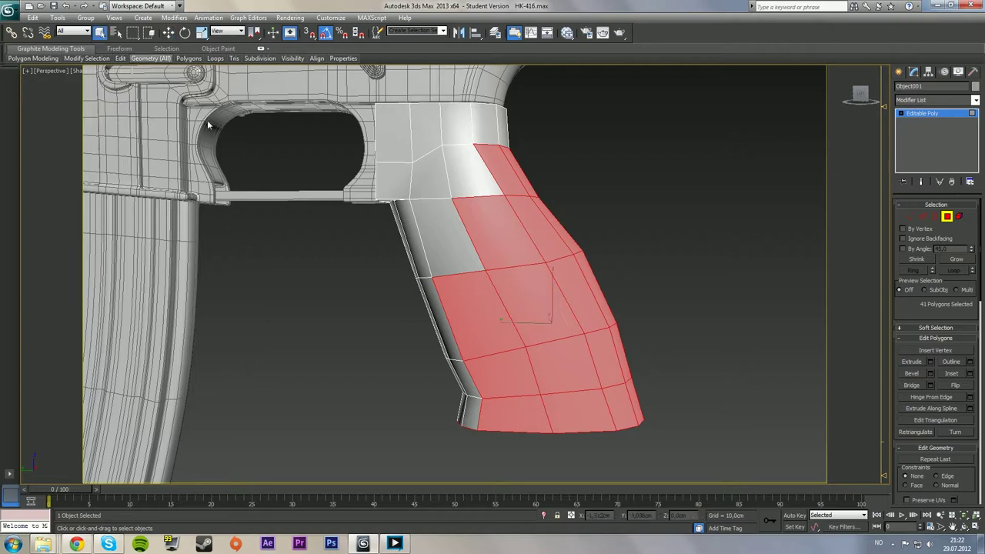
left_click(464, 242, "ctrl")
left_click(439, 178, "ctrl")
left_click(469, 174, "ctrl")
Remove the six polygons of the grip's bottom cap from the selection
middle_click_drag(493, 284, 555, 388, "alt")
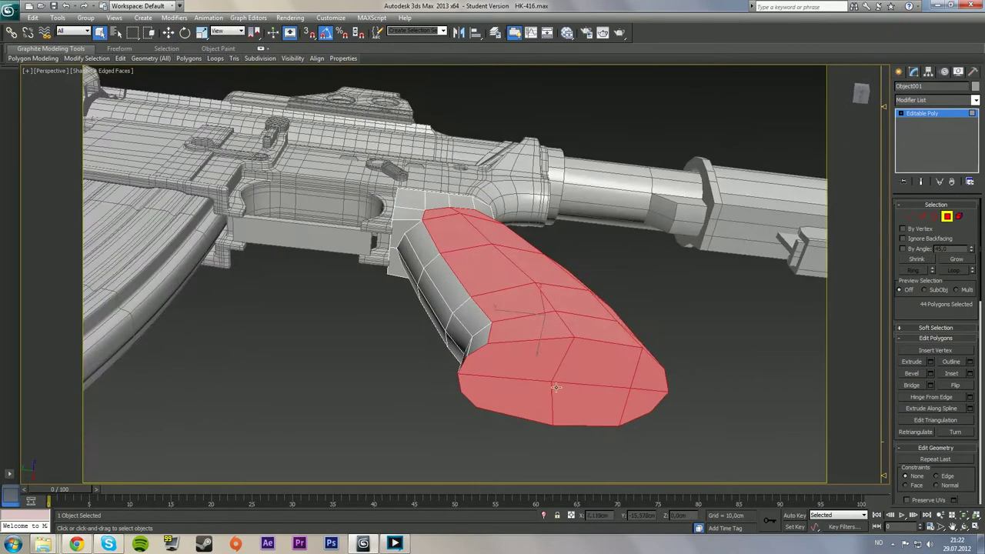
left_click(514, 387, "alt")
left_click(548, 357, "alt")
left_click(595, 362, "alt")
left_click(593, 403, "alt")
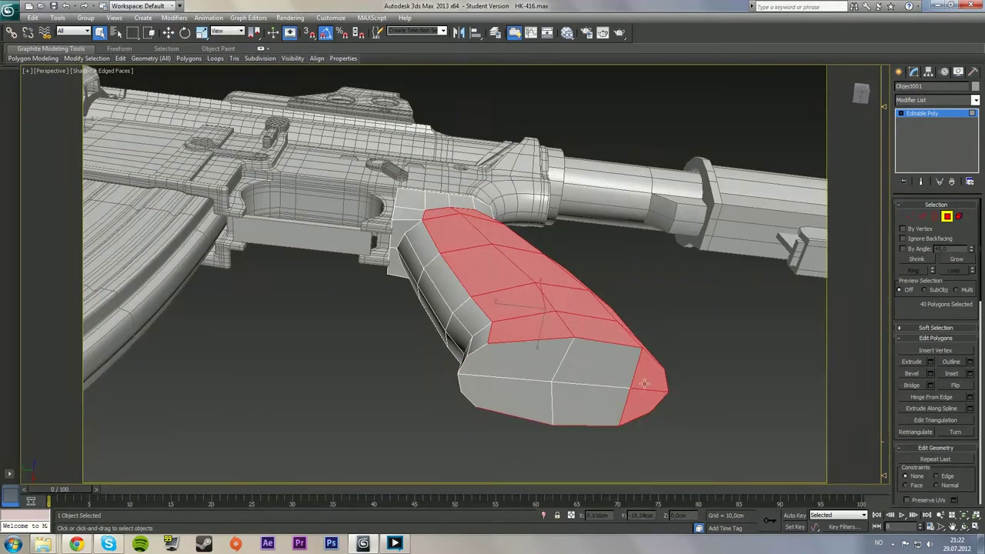
left_click(647, 375, "alt")
left_click(641, 404, "alt")
Add the two unselected upper front polygons on the grip's opposite side to the selection
middle_click_drag(423, 340, 628, 219, "alt")
left_click(646, 205, "ctrl")
left_click(641, 250, "ctrl")
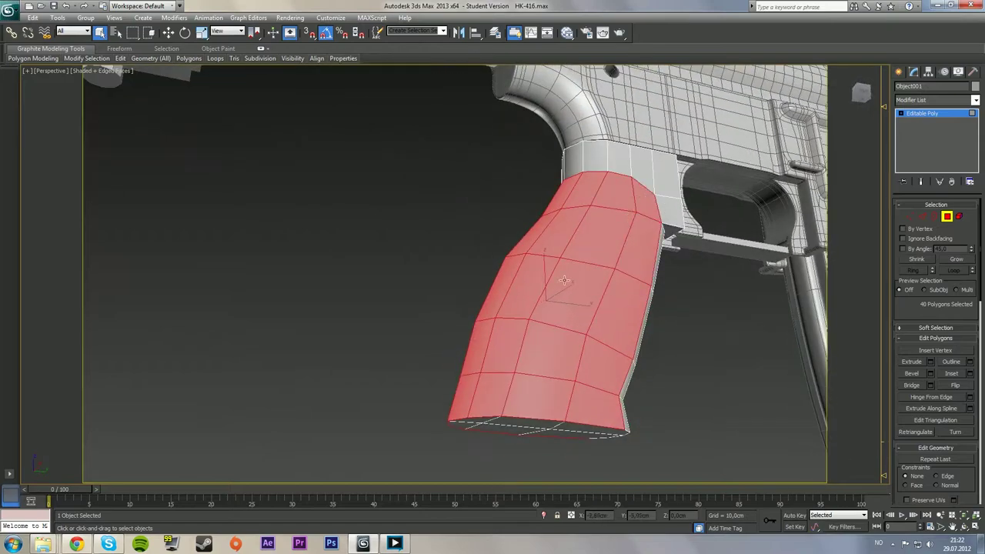
middle_click_drag(639, 252, 583, 268, "alt")
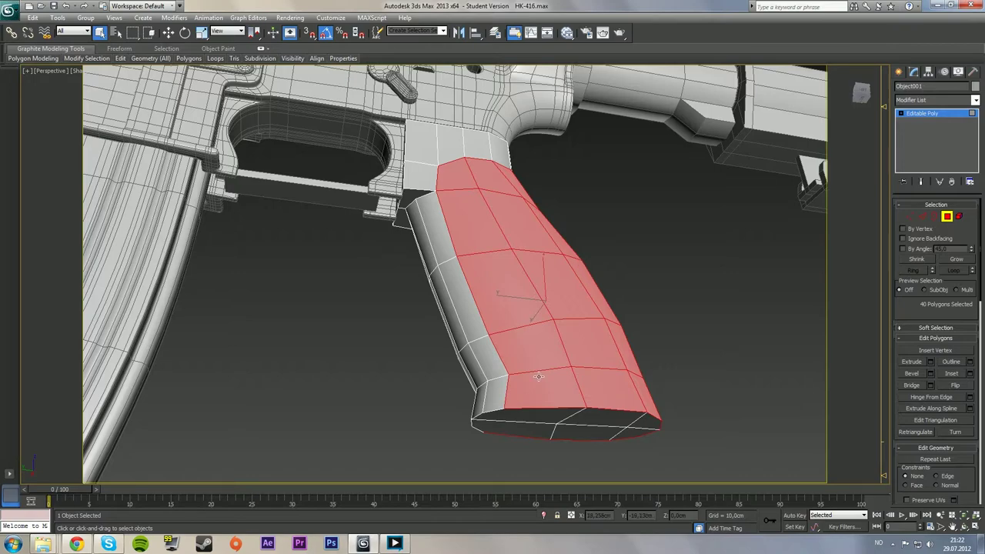
mouse_move(539, 377)
middle_mouse_down("alt")
mouse_move(545, 352)
mouse_move(534, 315)
mouse_move(495, 351)
mouse_move(489, 373)
mouse_move(511, 357)
mouse_move(528, 360)
middle_mouse_up("alt")
middle_click_drag(880, 350, 878, 362, "alt")
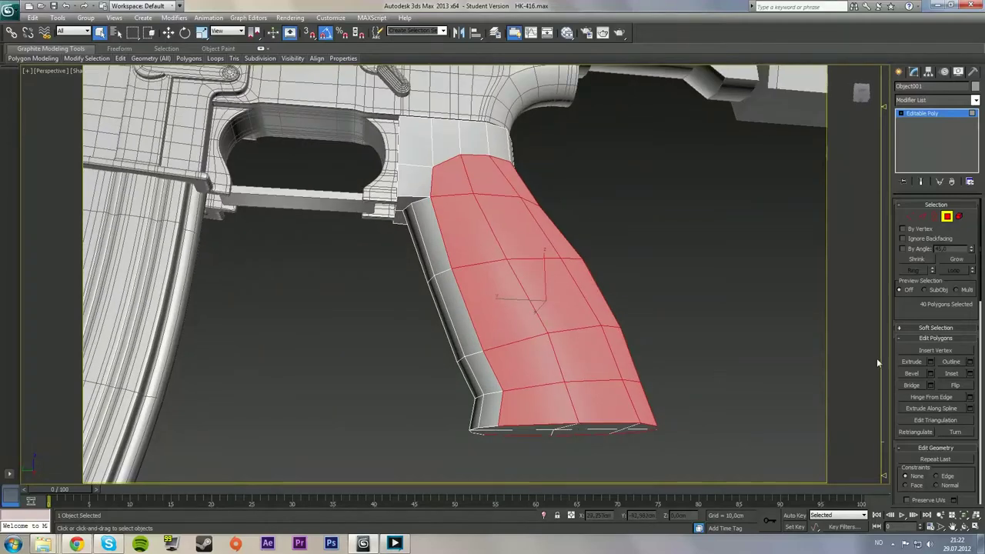
Bevel the selected grip polygons with a height of 0.037 cm and an outline of -0.244 cm
left_click(930, 373)
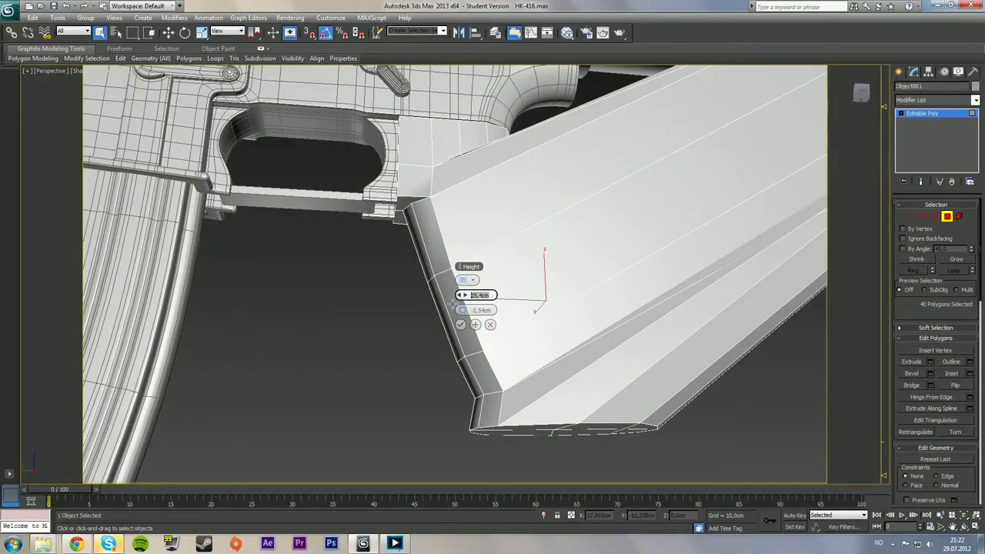
key("Return")
type("1")
left_click_drag(492, 310, 457, 299)
key("Return")
left_click(460, 311)
middle_click_drag(508, 290, 561, 264, "alt")
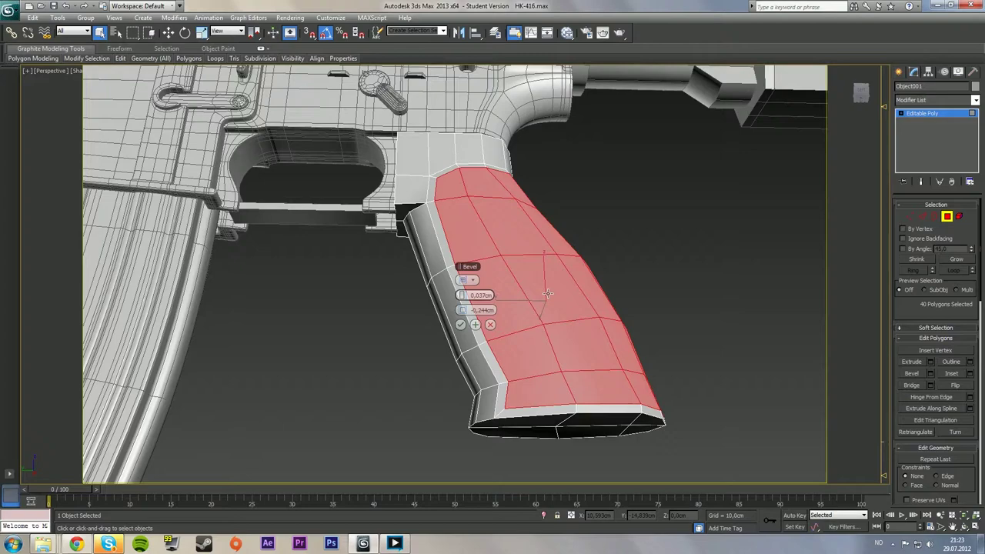
middle_click_drag(570, 289, 561, 307, "alt")
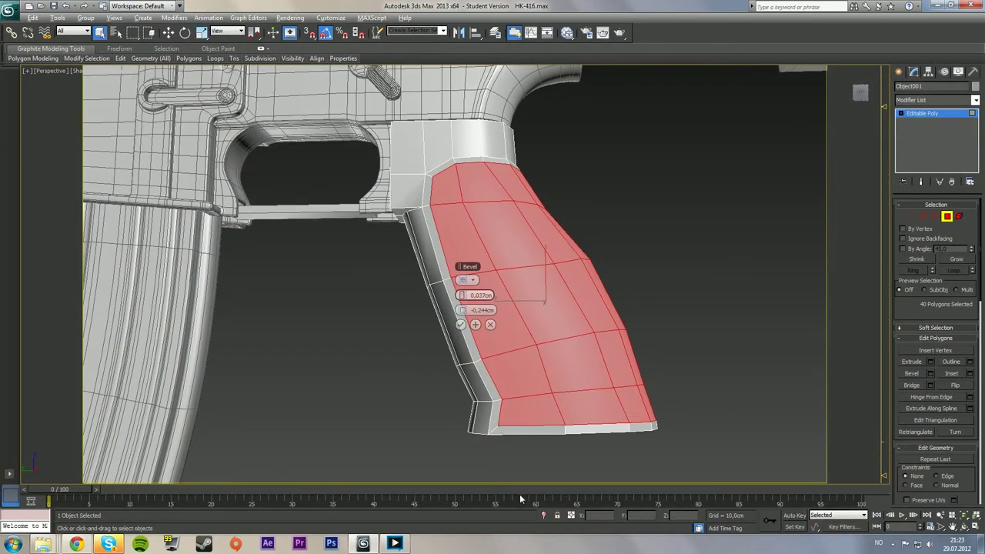
left_click_drag(493, 466, 695, 410, "alt")
middle_click_drag(624, 362, 548, 356, "alt")
key("ctrl+z")
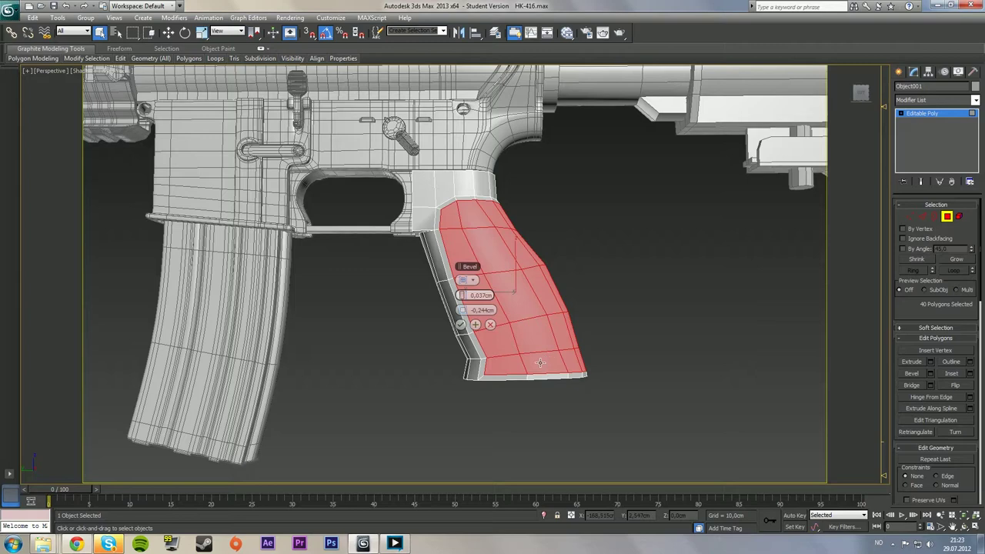
scroll(541, 362, "up", 2)
left_click(461, 325)
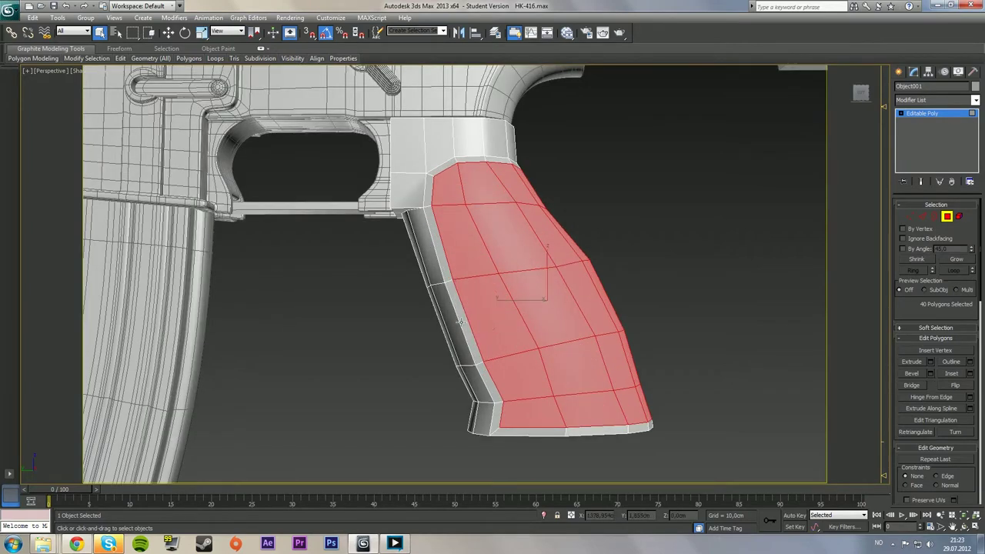
Convert the polygon selection to edges and deselect the interior edges across the grip's side and back
middle_click_drag(469, 322, 535, 329, "alt")
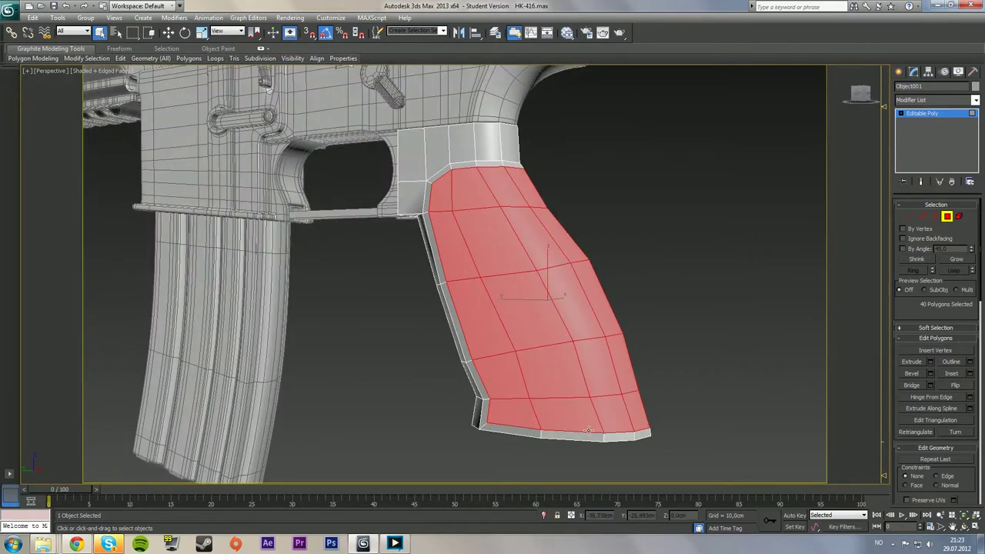
middle_click_drag(599, 420, 880, 262, "alt")
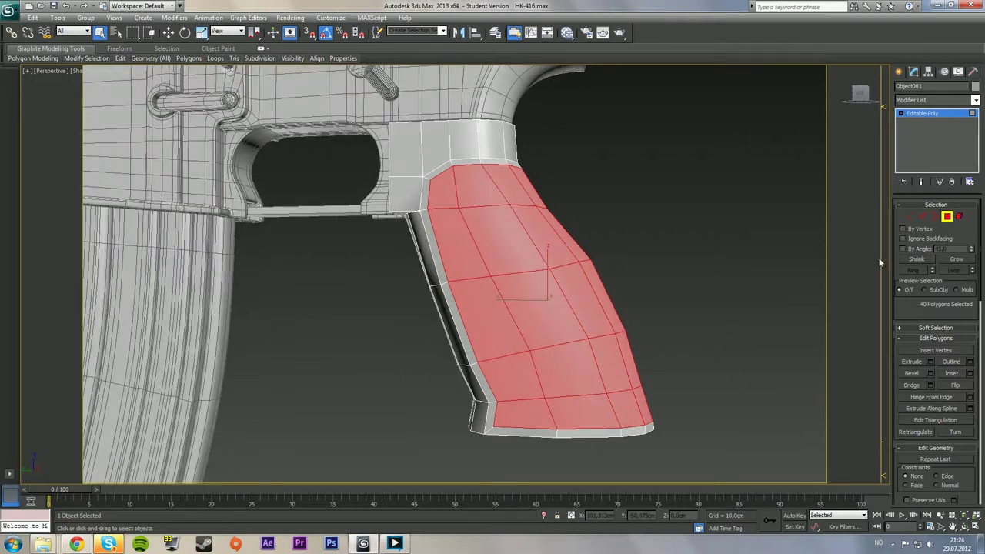
left_click(923, 219, "ctrl")
middle_click_drag(656, 249, 671, 248, "alt")
left_click_drag(518, 238, 458, 263, "alt")
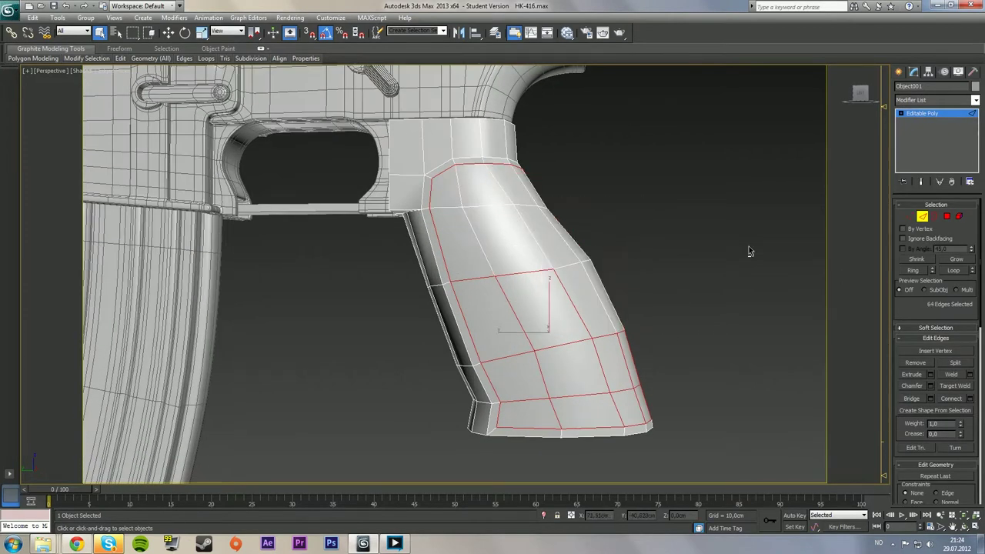
left_click_drag(501, 327, 500, 329, "alt")
left_click_drag(672, 254, 480, 276, "alt")
left_click_drag(562, 375, 566, 401, "alt")
Deselect the leftover interior edges near the grip's lower front corner on both sides
middle_click_drag(567, 399, 519, 329, "alt")
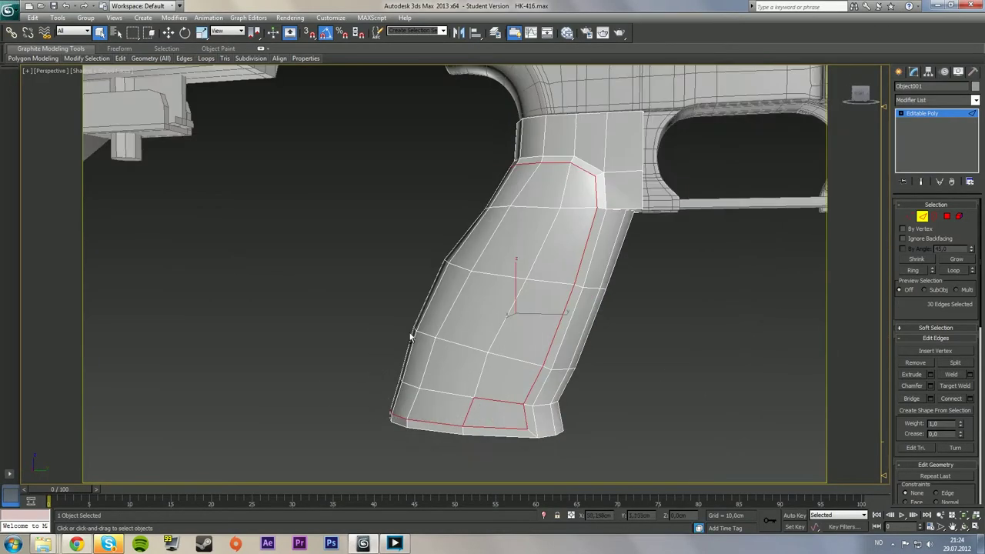
left_click(469, 405, "alt")
left_click(491, 400, "alt")
middle_click_drag(468, 377, 560, 348, "alt")
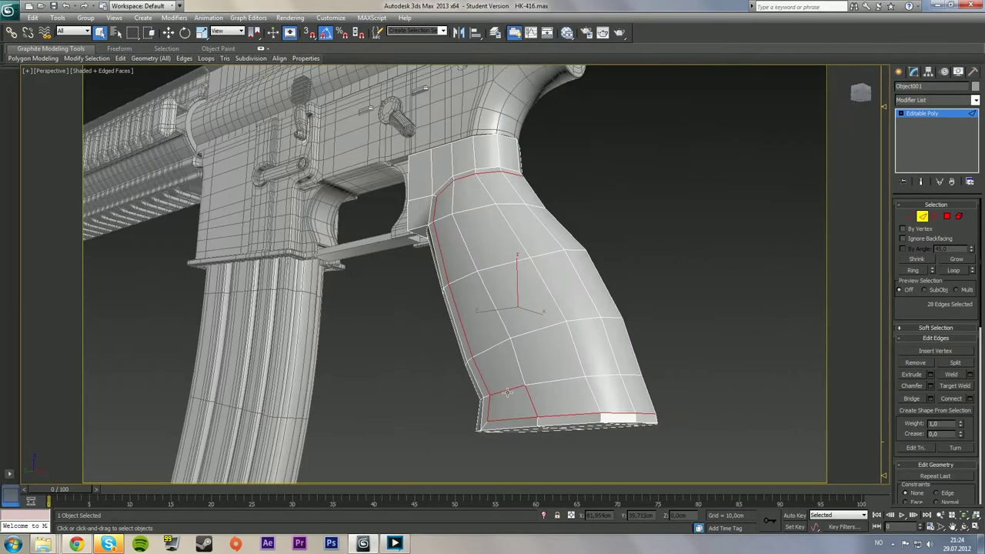
left_click(71, 545)
left_click(71, 543)
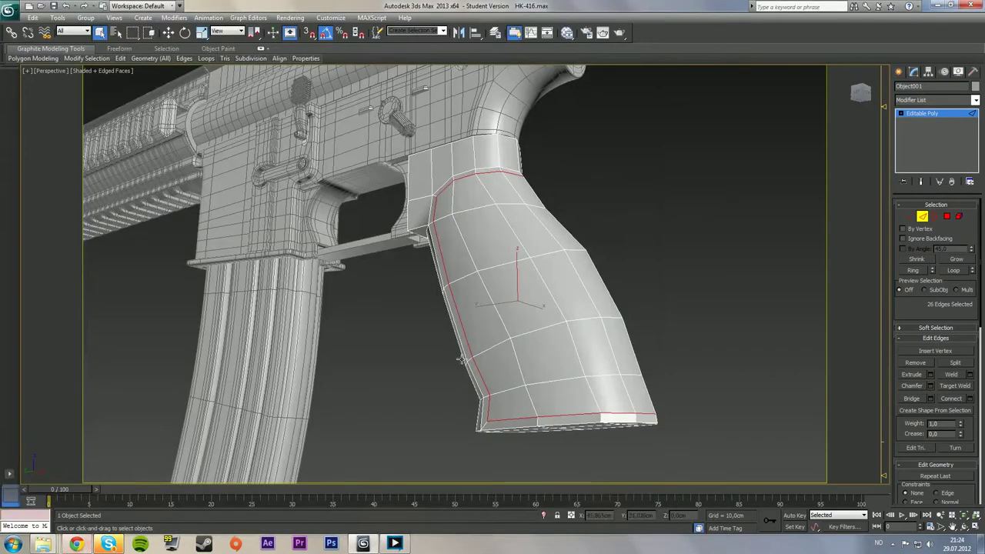
Cancel the first edge extrusion and deselect the stray interior edge near the grip's bottom
left_click(931, 375)
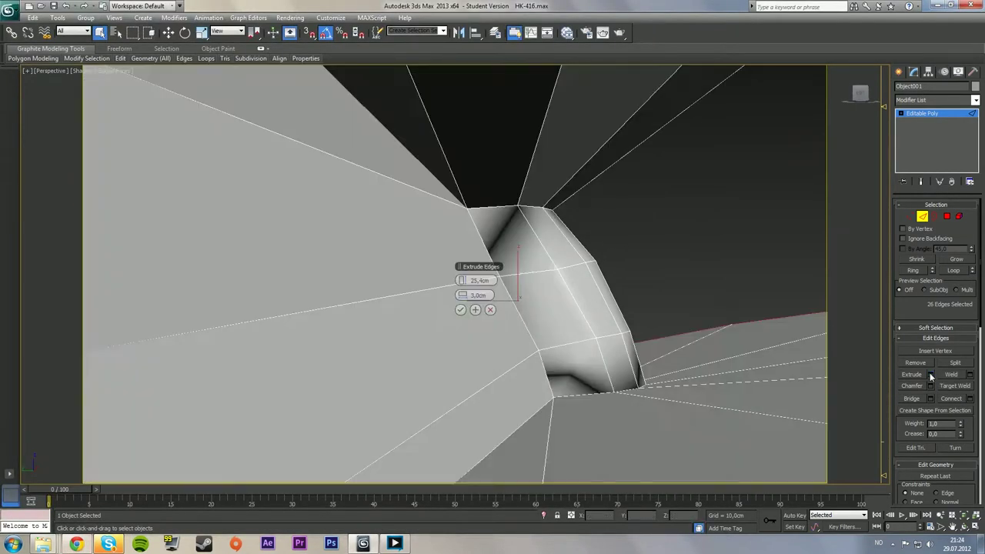
left_click(490, 310)
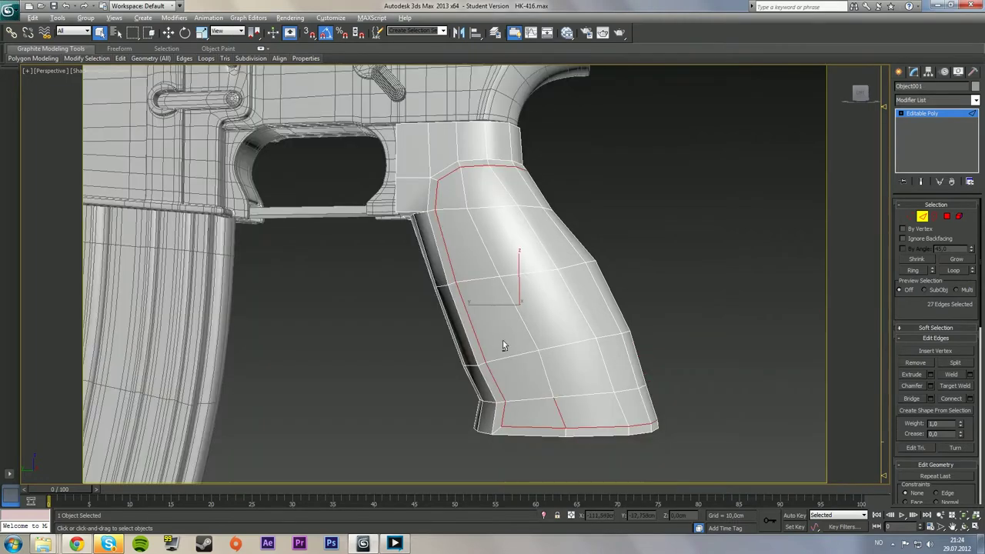
middle_click_drag(503, 341, 585, 430, "alt")
left_click(550, 415, "alt")
middle_click_drag(622, 403, 718, 362, "alt")
scroll(593, 389, "down", 3)
middle_click_drag(526, 329, 521, 301, "alt")
scroll(542, 312, "up", 3)
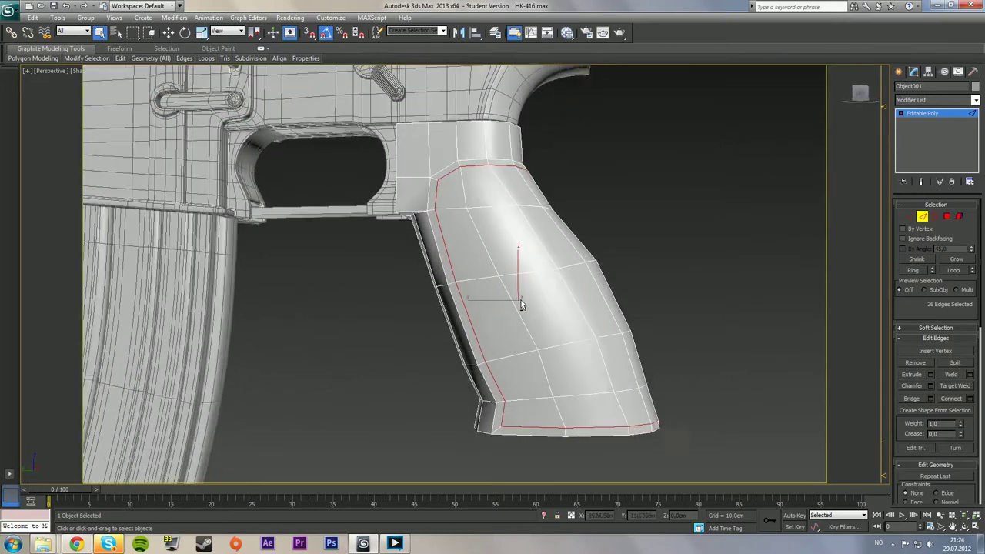
Extrude the selected edges bordering the grip panel with a height of about -0.054 cm and a width of about 0.09 cm
left_click(930, 374)
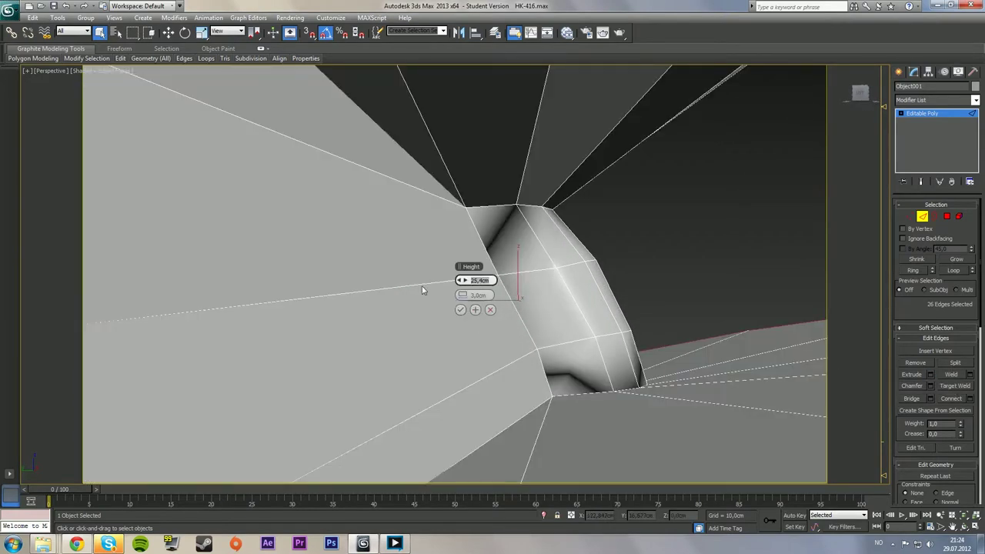
type("1")
key("Tab")
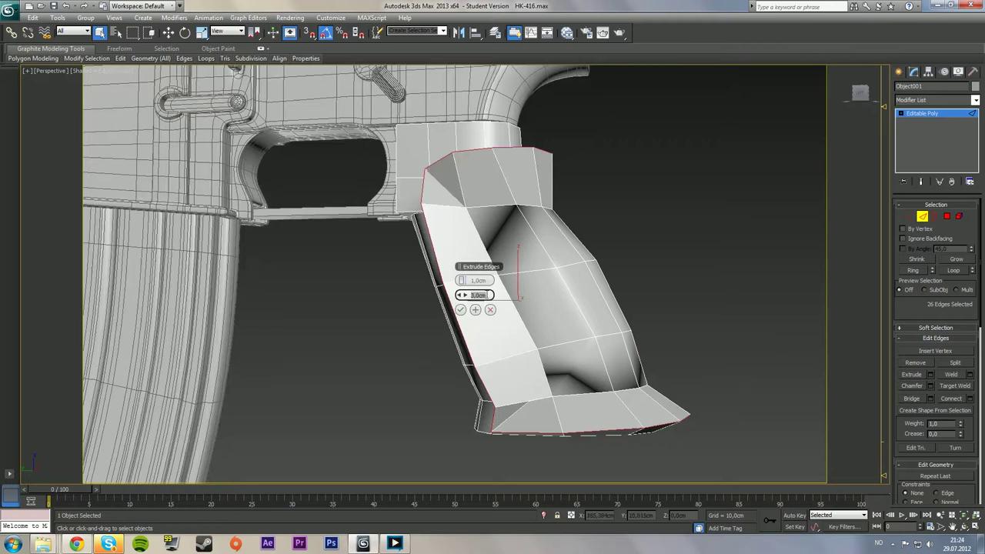
type("10")
key("Tab")
right_click(463, 296)
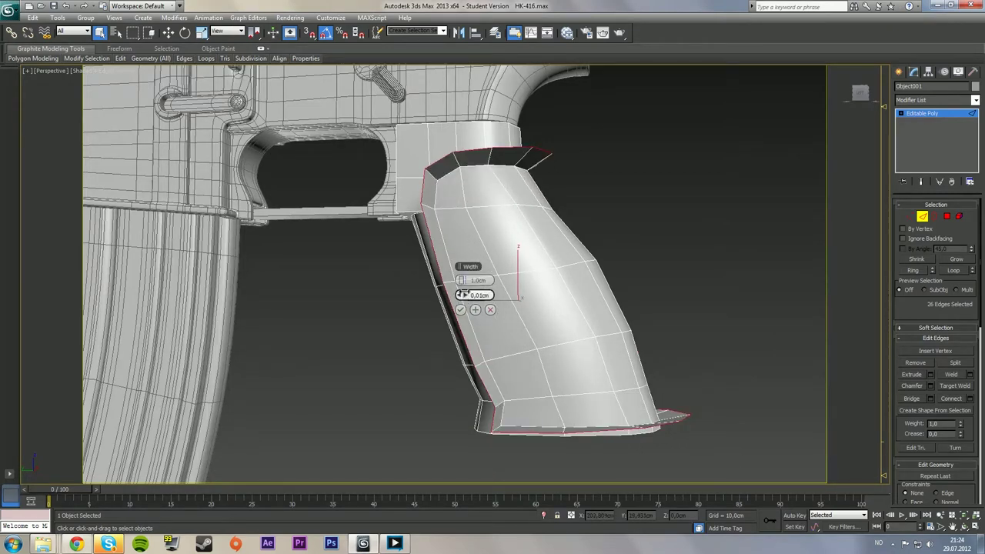
left_click_drag(464, 293, 448, 280)
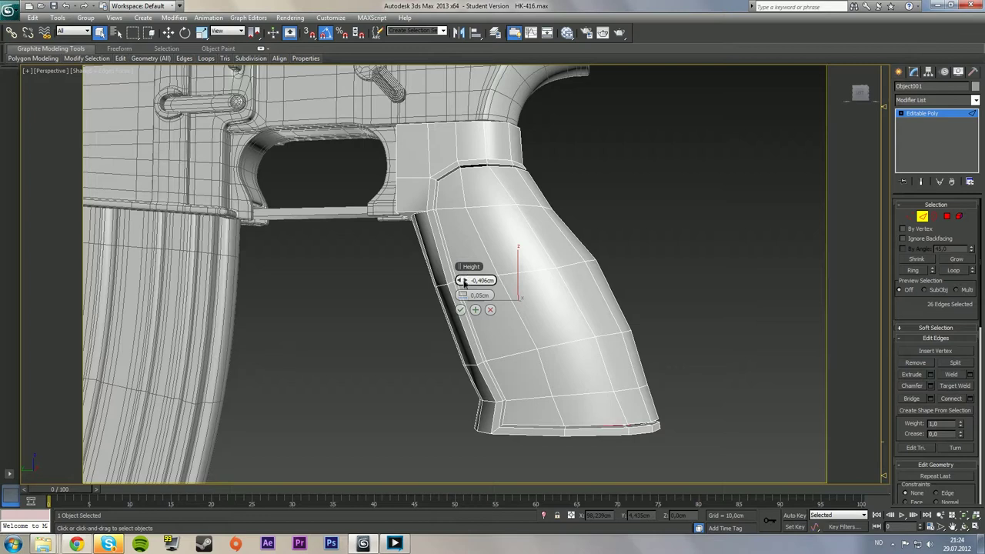
mouse_move(462, 280)
left_mouse_down()
mouse_move(467, 295)
mouse_move(454, 275)
left_mouse_up()
middle_click_drag(525, 282, 546, 287, "alt")
left_click(464, 280)
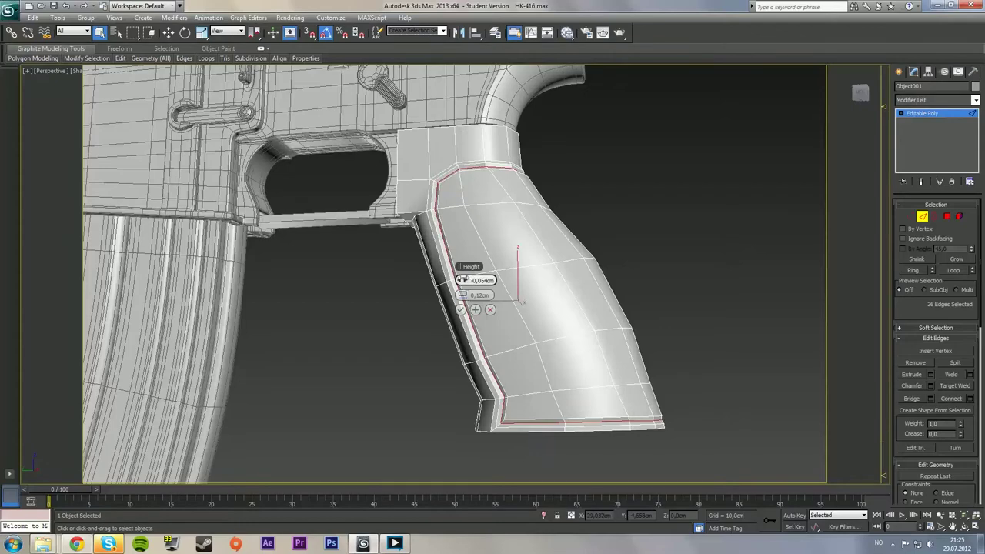
left_click(459, 297)
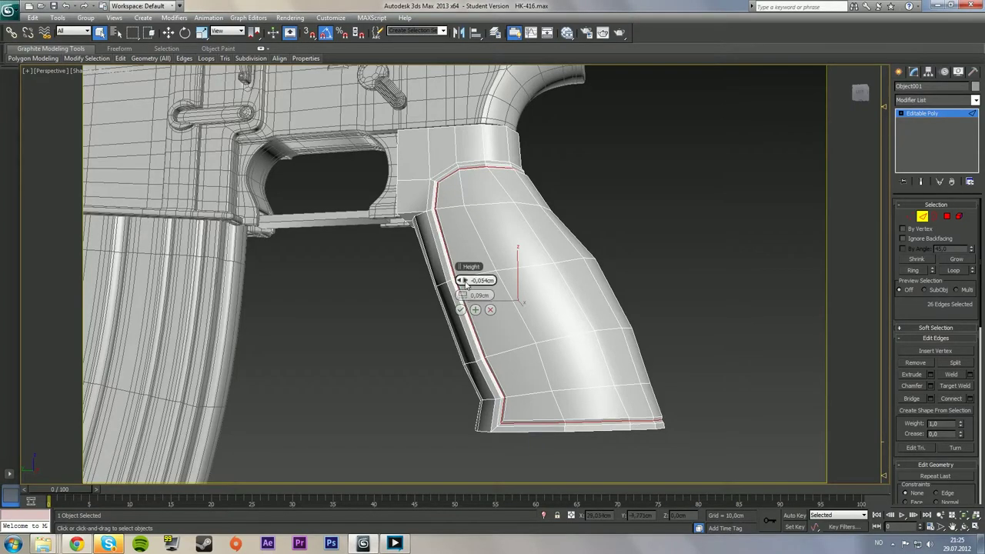
left_click(465, 281)
mouse_move(462, 211)
middle_mouse_down("alt")
mouse_move(464, 229)
mouse_move(440, 220)
mouse_move(337, 231)
mouse_move(244, 225)
mouse_move(412, 219)
mouse_move(460, 228)
middle_mouse_up("alt")
scroll(461, 225, "up", 2)
left_click(461, 310)
middle_click_drag(460, 305, 507, 214, "alt")
scroll(537, 213, "down", 3)
left_click(622, 244)
Select the polygons covering the bottom face of the pistol grip
middle_click_drag(518, 298, 549, 330, "alt")
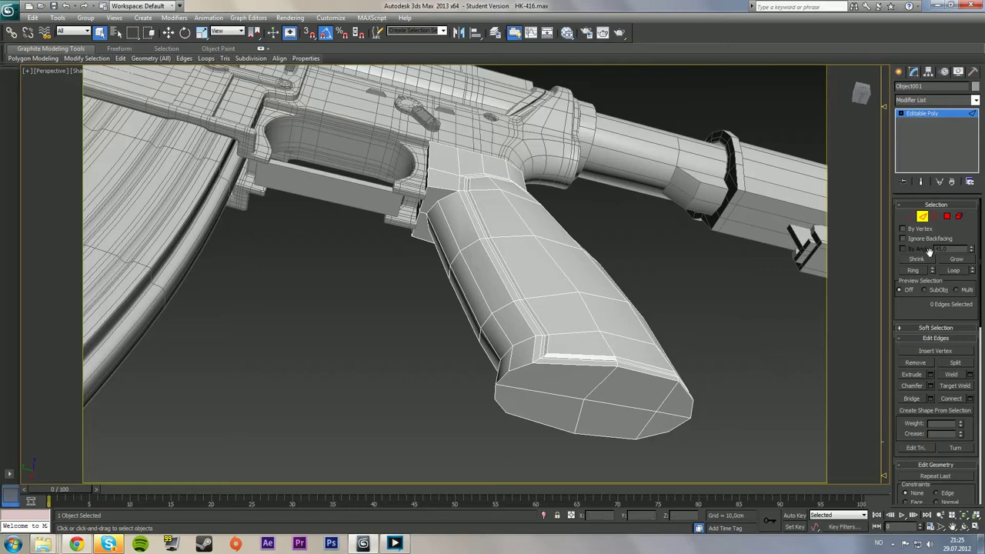
left_click(947, 217)
middle_click_drag(593, 377, 565, 337, "alt")
left_click(559, 339)
left_click(549, 382, "ctrl")
left_click(615, 394, "ctrl")
left_click(640, 350, "ctrl")
left_click(686, 359, "ctrl")
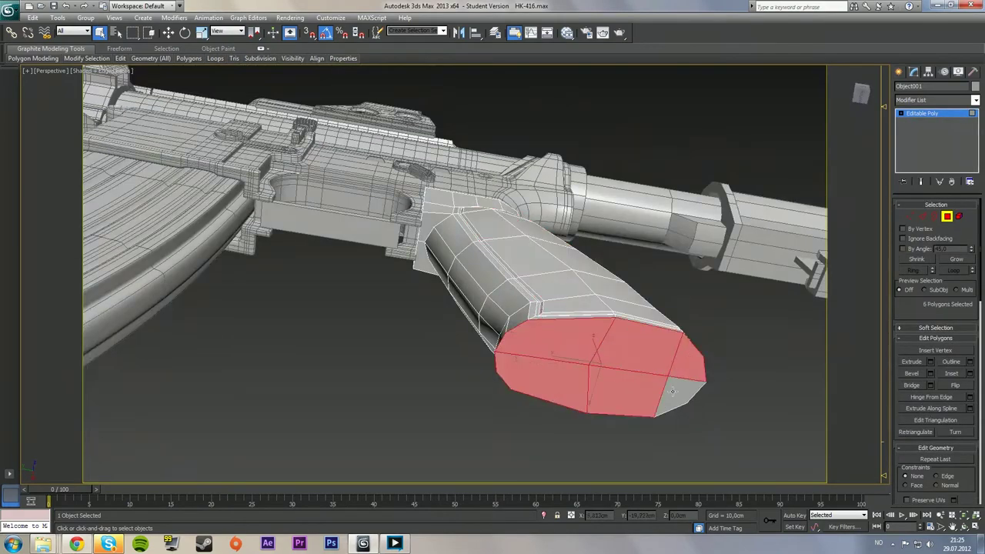
middle_click_drag(672, 391, 582, 387, "alt")
middle_click_drag(673, 363, 619, 330, "alt")
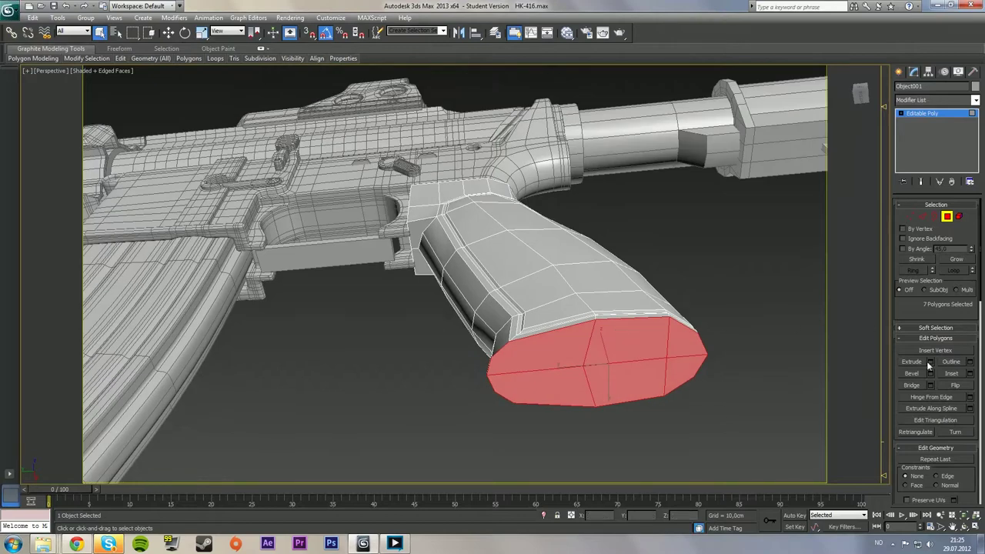
Inset the selected bottom polygons of the grip as a group by 0.292 cm
left_click(970, 374)
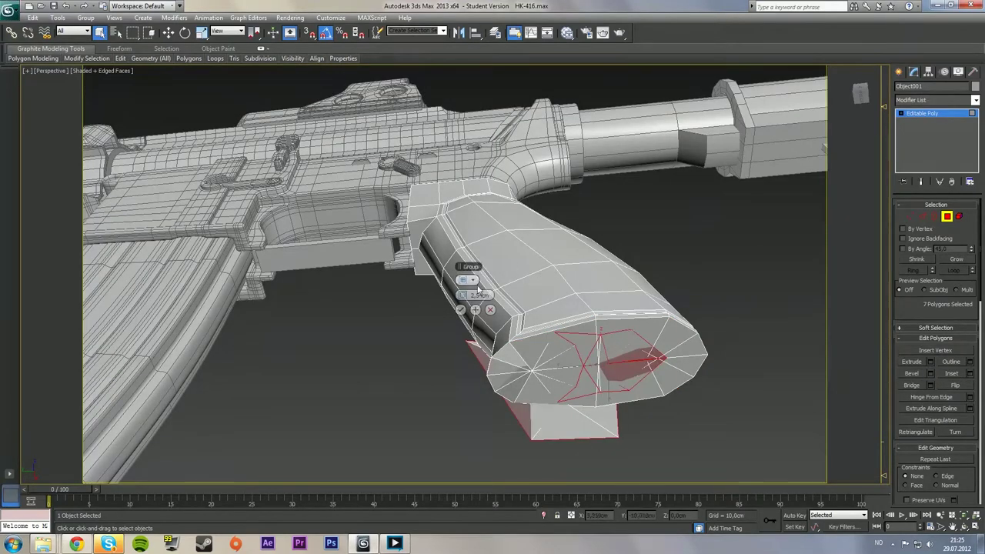
left_click_drag(465, 296, 462, 296)
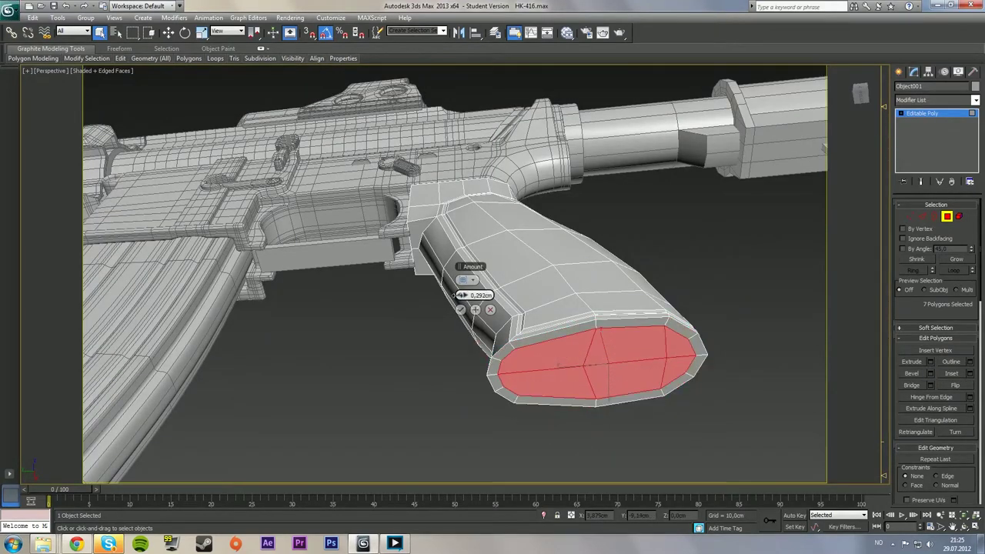
mouse_move(542, 308)
middle_mouse_down("alt")
mouse_move(542, 342)
mouse_move(553, 334)
mouse_move(545, 306)
middle_mouse_up("alt")
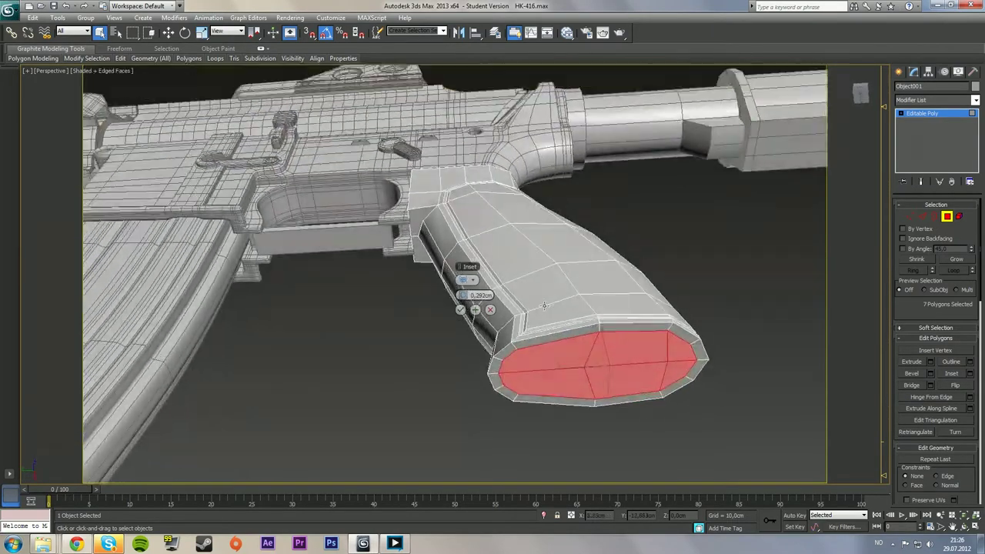
left_click(460, 309)
Try extruding the inset bottom polygons inward by -0.175 cm and inspect the grip's opposite side
left_click(931, 363)
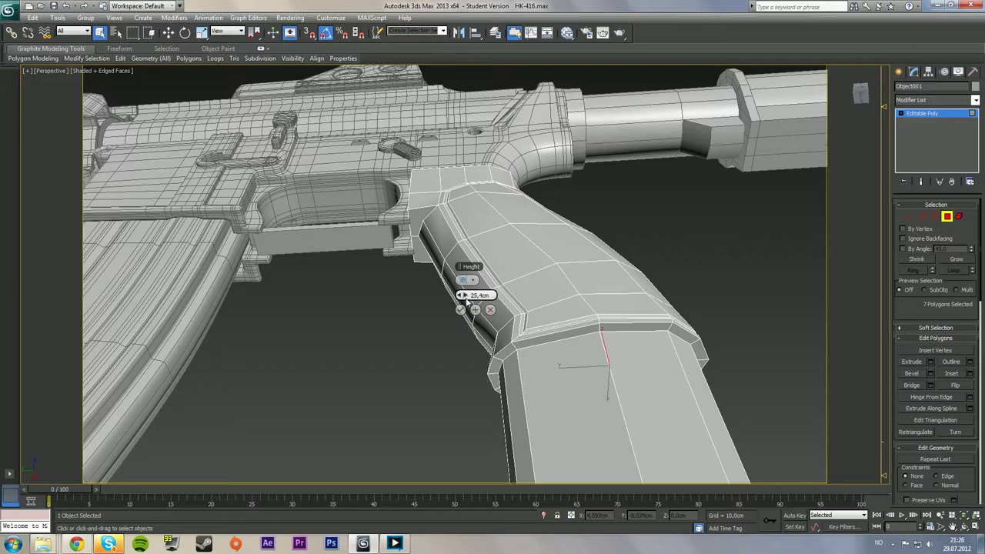
left_click_drag(425, 304, 373, 311)
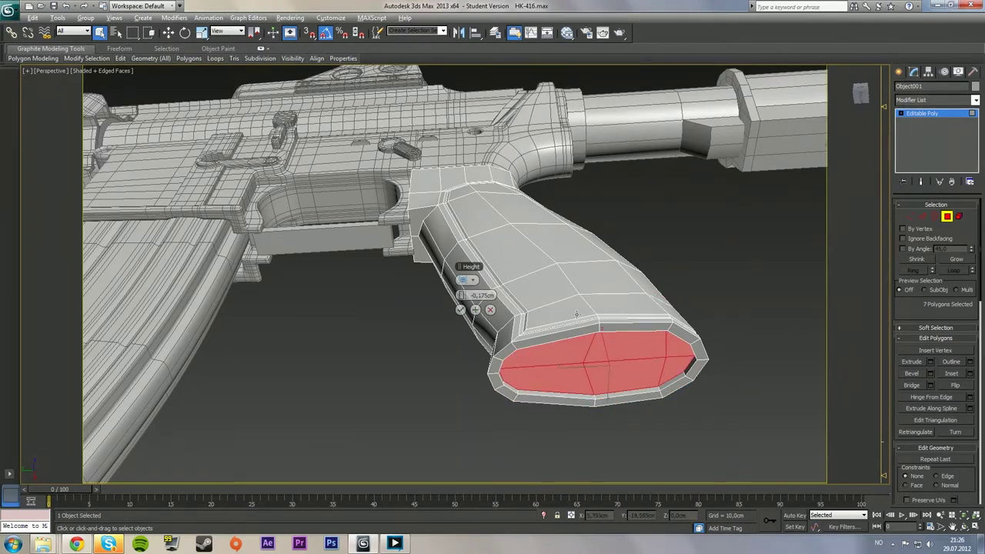
middle_click_drag(373, 311, 475, 300, "alt")
middle_click_drag(569, 312, 458, 335, "alt")
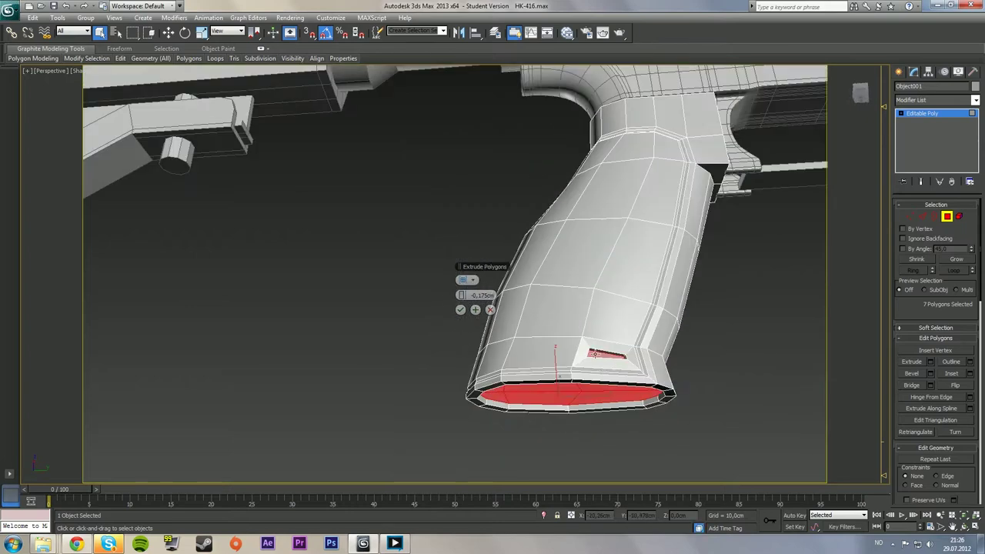
Undo the inset and the stray side polygon's selection, and cancel the open polygon extrusion
key("ctrl+z")
key("ctrl+z")
key("ctrl+z")
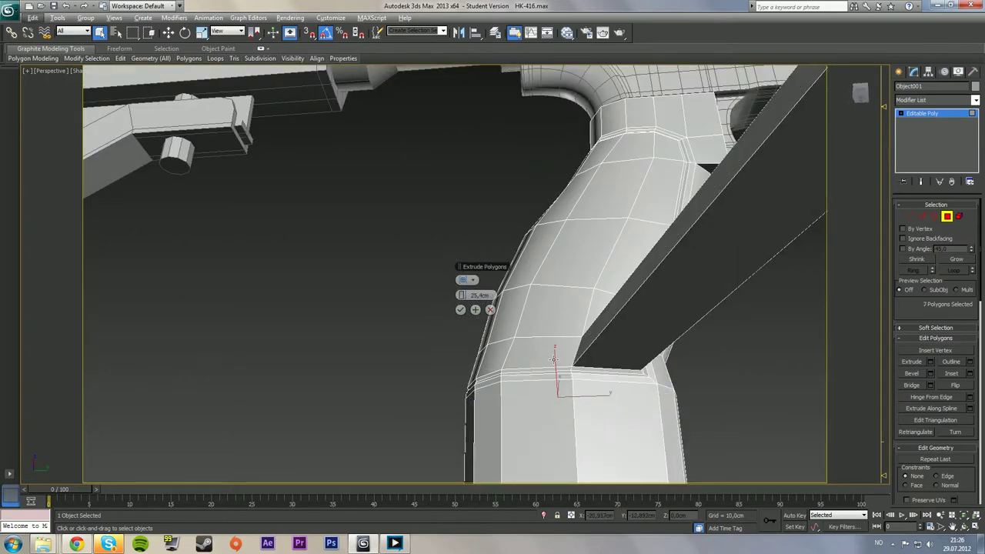
key("ctrl+z")
middle_click_drag(533, 361, 683, 365, "alt")
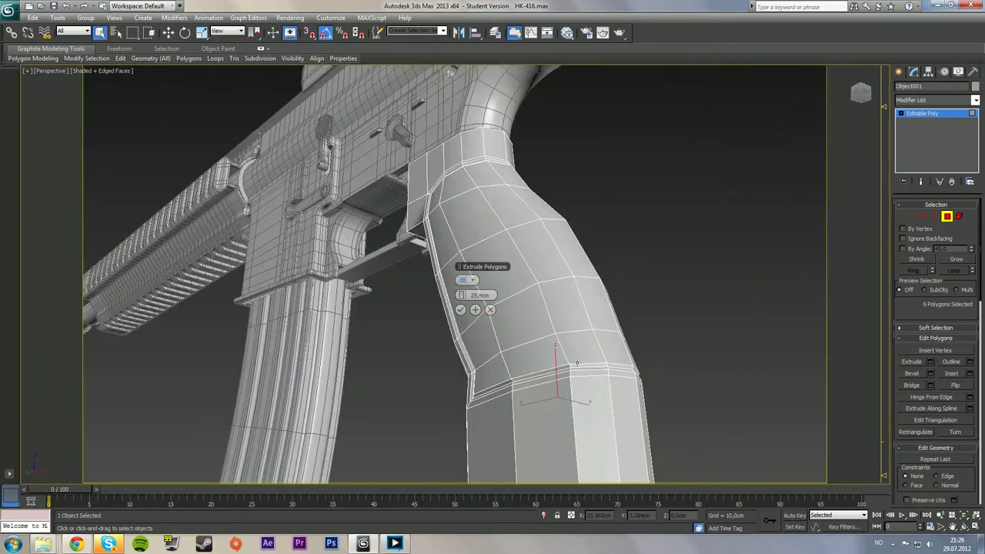
scroll(577, 363, "down", 5)
mouse_move(577, 363)
middle_mouse_down("alt")
mouse_move(552, 320)
mouse_move(569, 347)
mouse_move(560, 366)
middle_mouse_up("alt")
left_click_drag(462, 295, 367, 329)
scroll(368, 330, "up", 5)
left_click(491, 309)
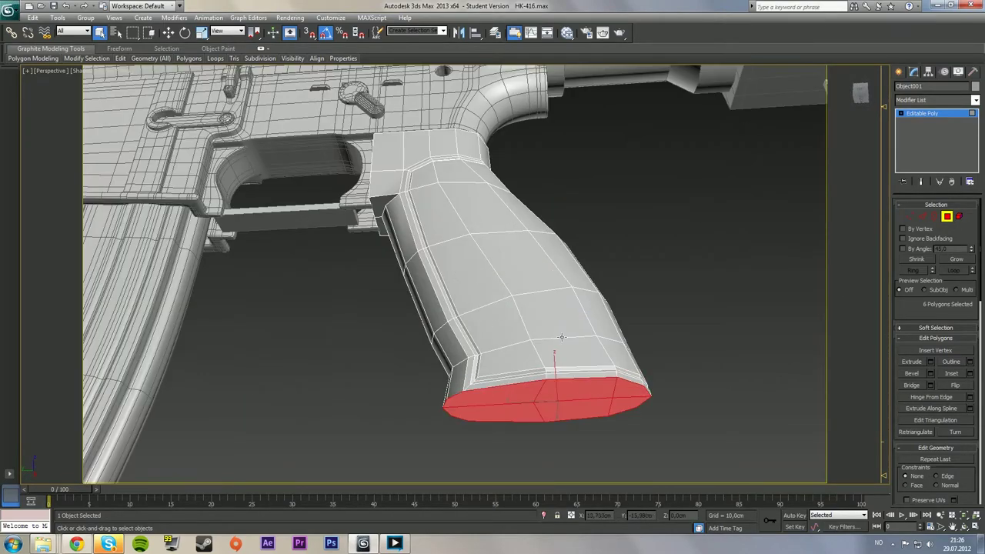
Inset the six selected polygons on the grip's bottom face by 0.292 cm
left_click(969, 373)
middle_click_drag(641, 344, 600, 337, "alt")
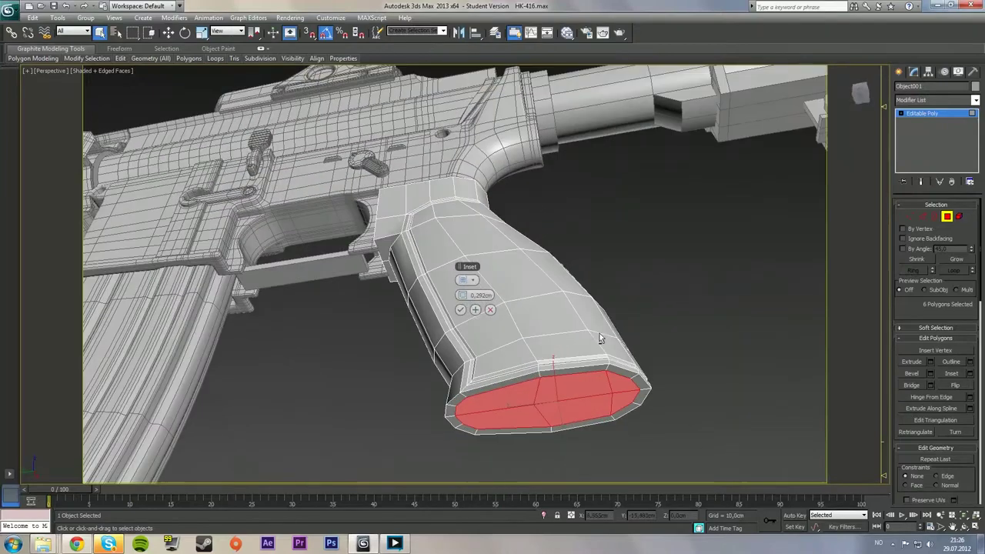
left_click(461, 310)
Try extruding the inset bottom polygons inward by about -0.456 cm and undo the extrusion
left_click(930, 361)
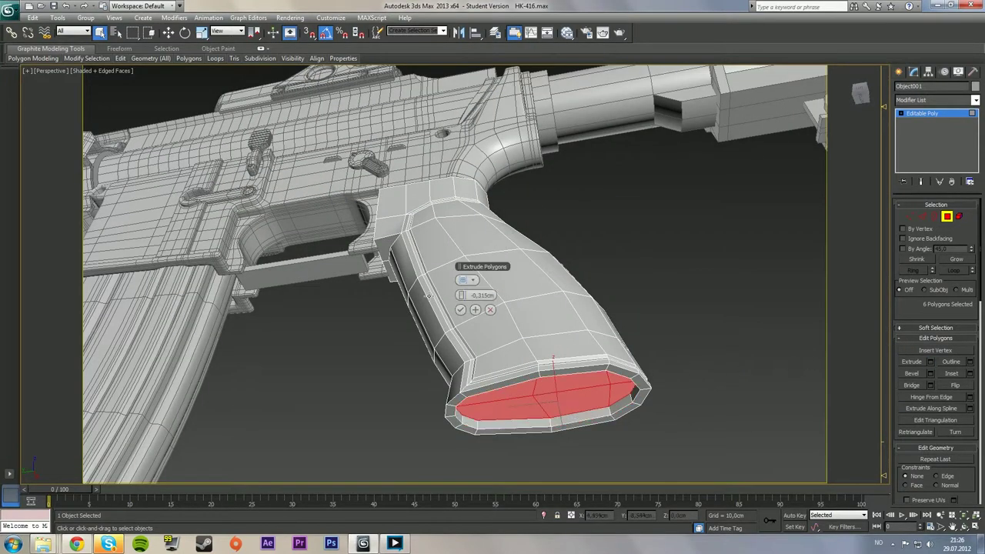
left_click_drag(463, 296, 462, 294)
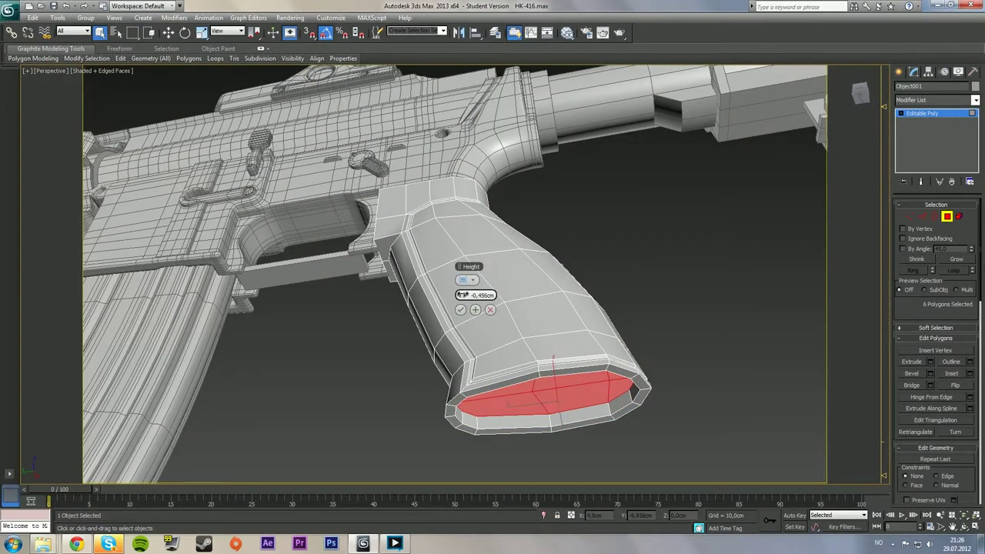
middle_click_drag(651, 307, 452, 309, "alt")
middle_click_drag(461, 311, 581, 208, "alt")
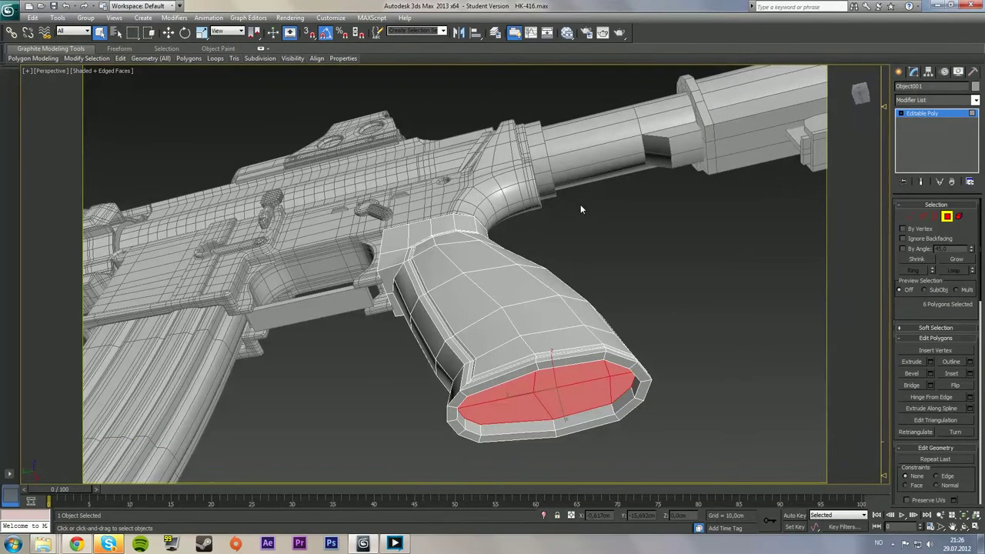
middle_click_drag(473, 324, 474, 316, "alt")
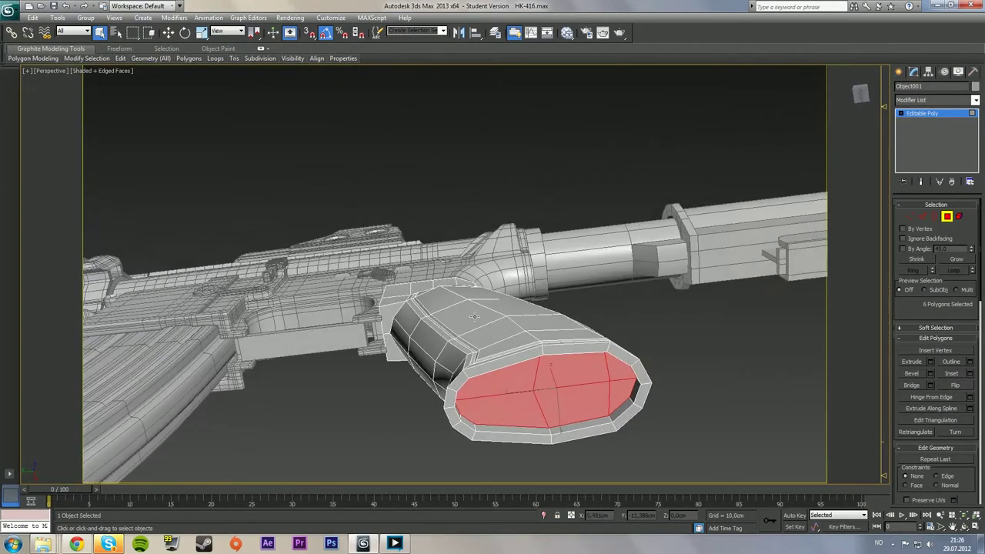
middle_click_drag(439, 362, 455, 239, "alt")
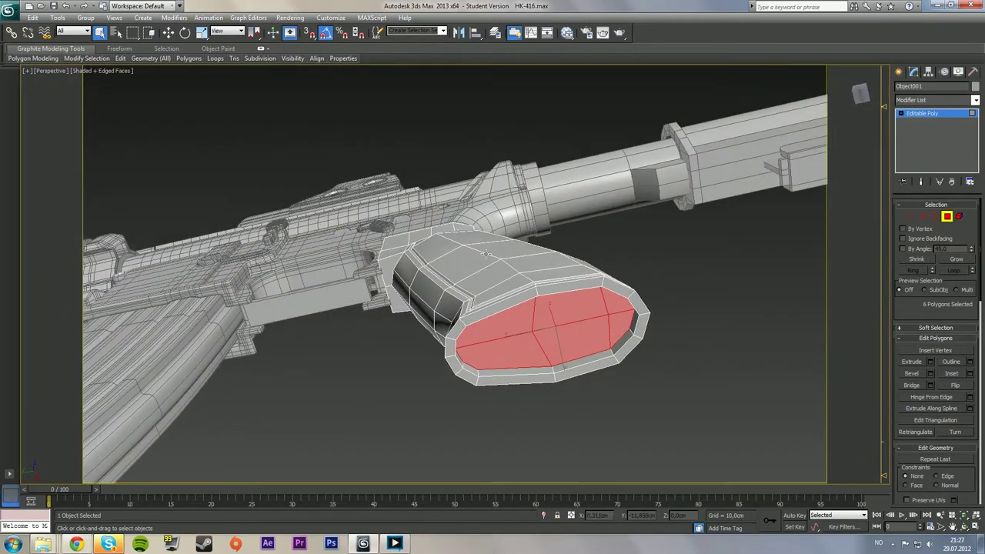
key("ctrl+z")
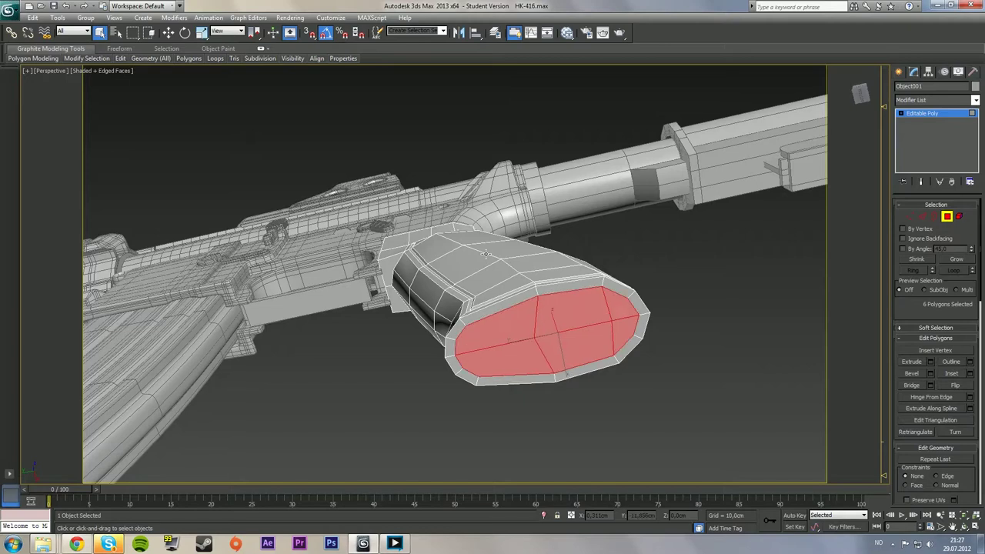
Connect the ring of vertical edges around the grip's upper collar with one segment at a slide of -74
middle_click_drag(486, 255, 494, 310, "alt")
left_click(701, 294)
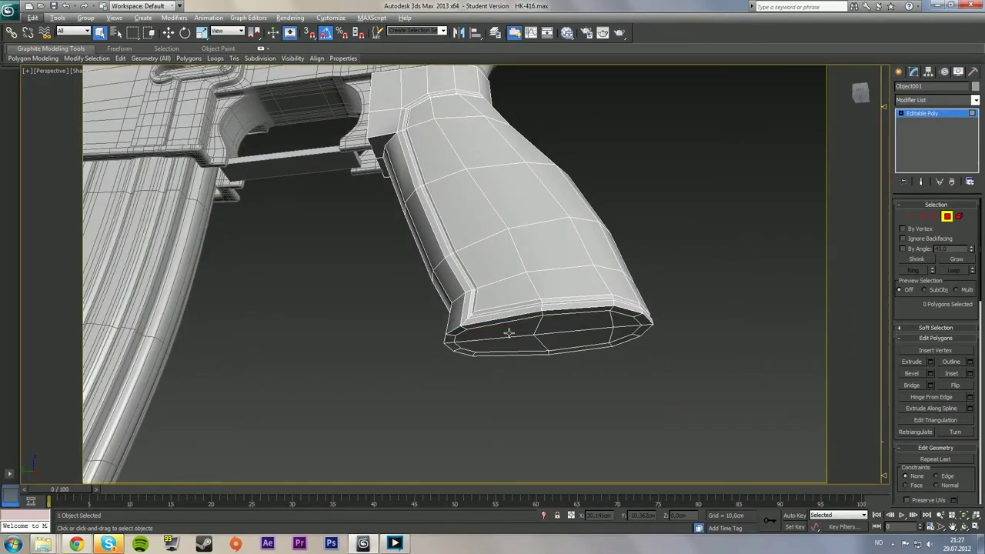
middle_click_drag(495, 272, 508, 310, "alt")
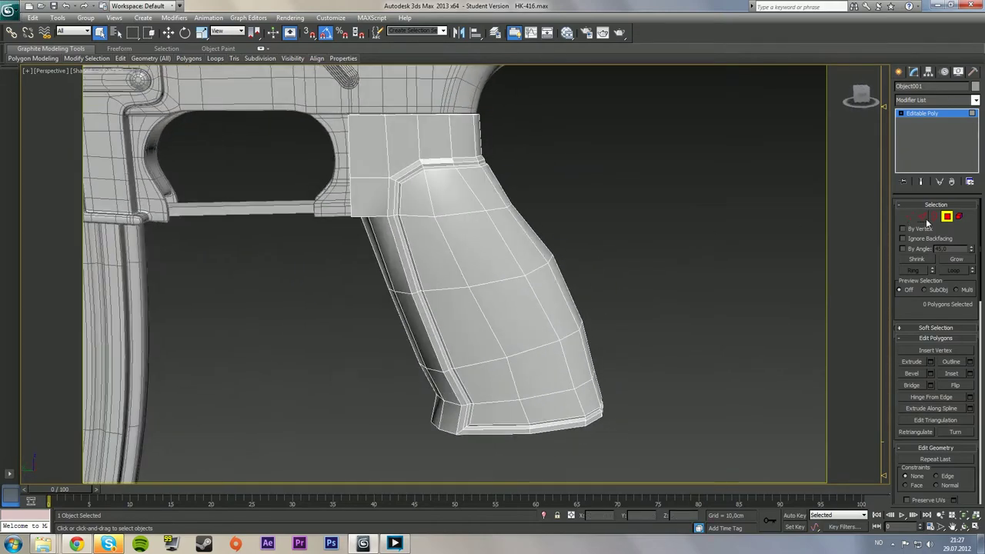
left_click(923, 219)
left_click(419, 140)
left_click(910, 271)
middle_click_drag(585, 288, 522, 273, "alt")
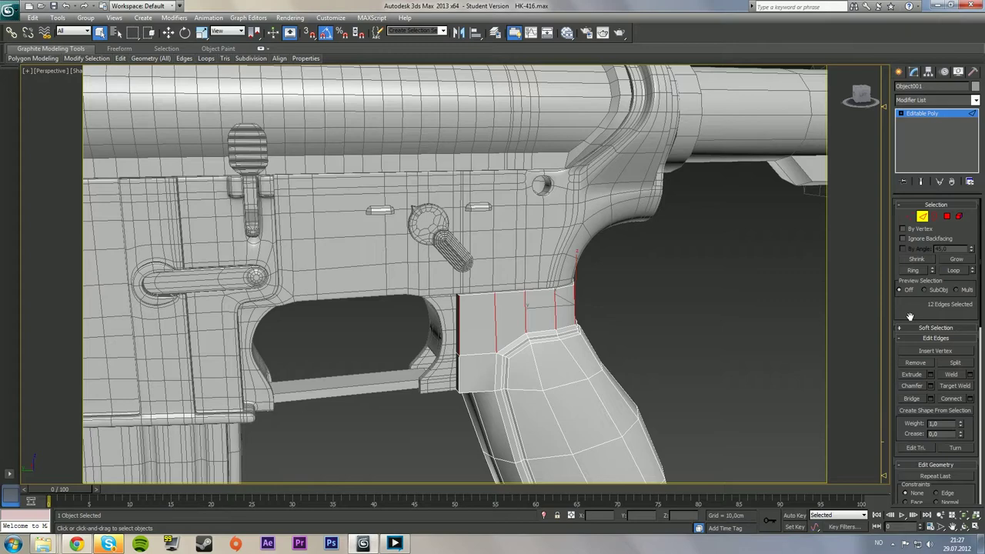
left_click(971, 399)
left_click_drag(464, 310, 321, 308)
middle_click_drag(471, 312, 416, 314, "alt")
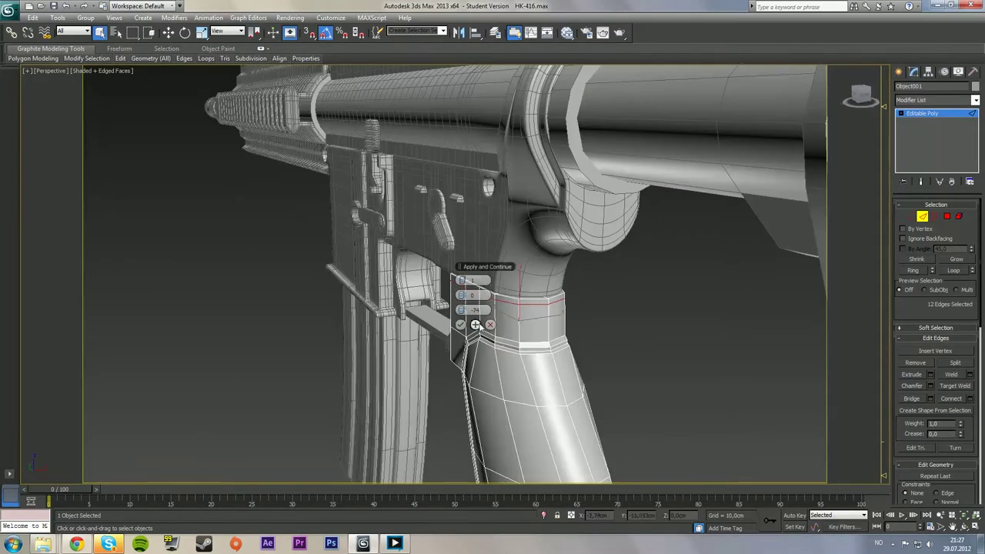
left_click(460, 324)
Try making the new edge loop around the collar planar along an axis and undo it
left_click_drag(975, 448, 975, 350)
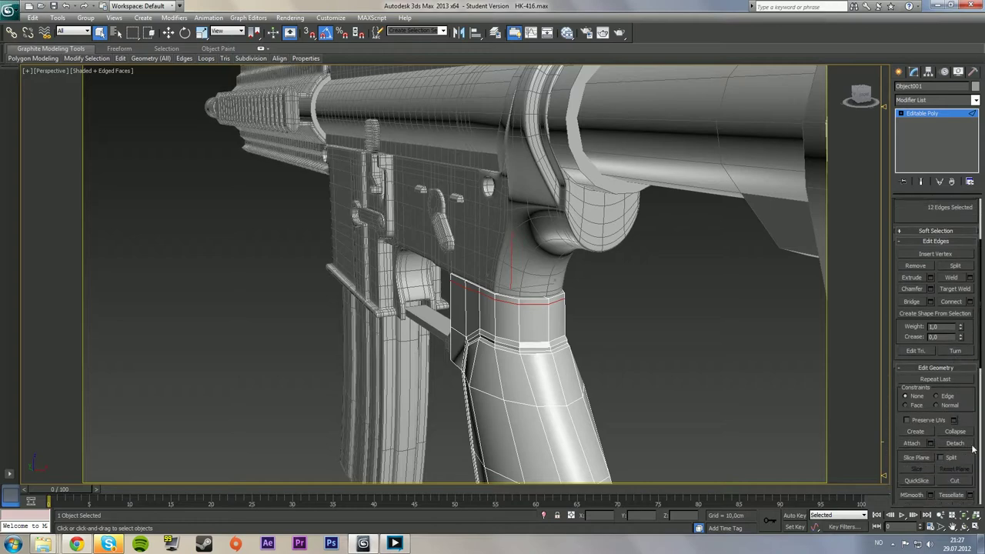
left_click_drag(975, 418, 981, 295)
left_click(968, 384)
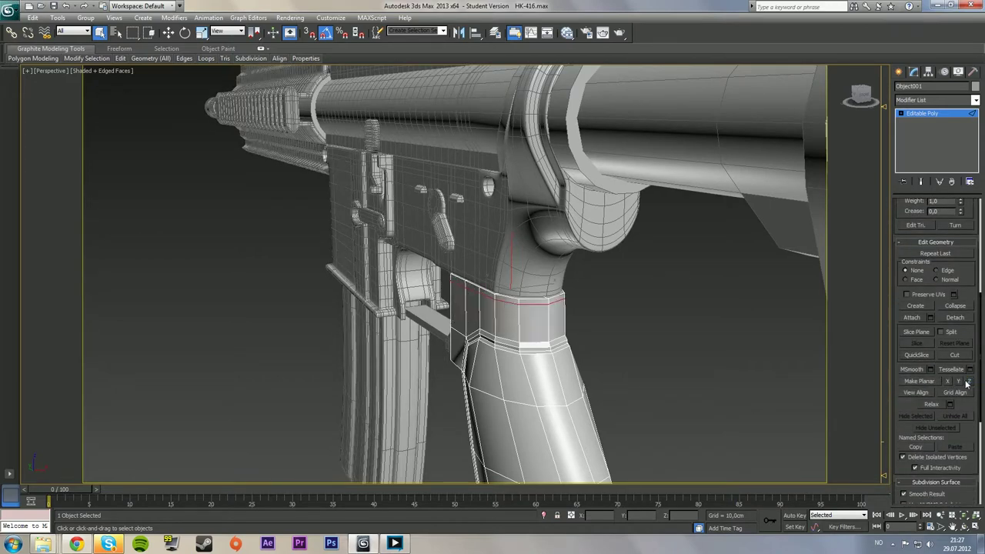
left_click(951, 382)
key("ctrl+z")
Move the new collar edge loop up along Z by about 0.035 cm and clear the selection
middle_click_drag(454, 303, 514, 300, "alt")
key("w")
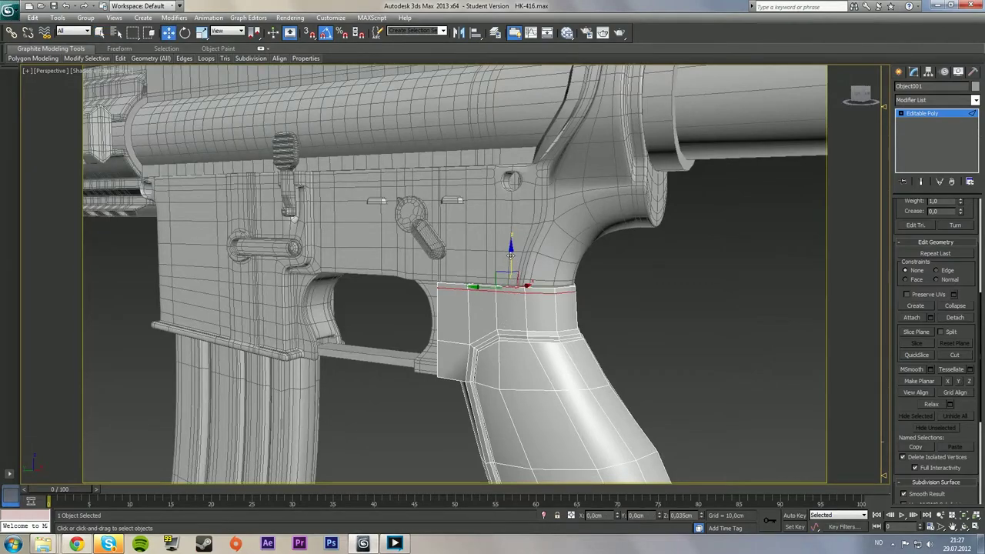
left_click_drag(511, 254, 510, 254)
left_click(622, 301)
middle_click_drag(622, 301, 646, 276, "alt")
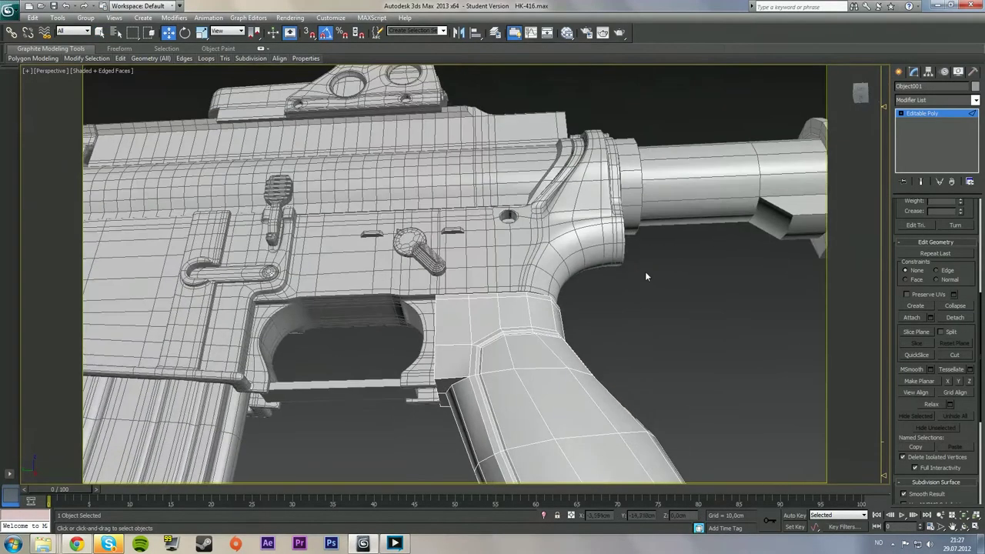
left_click(448, 343)
middle_click_drag(492, 387, 516, 324, "alt")
scroll(516, 323, "up", 4)
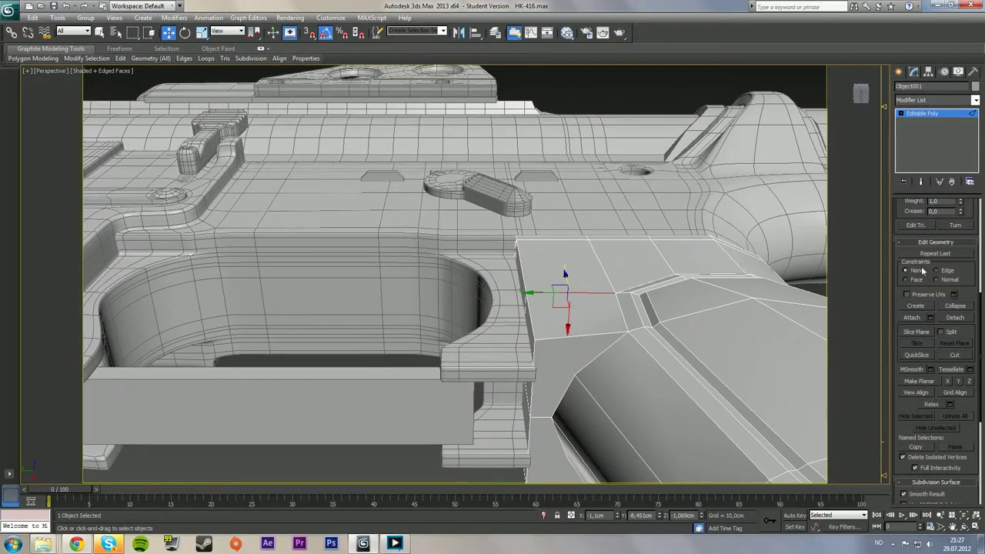
scroll(922, 255, "up", 5)
left_click(913, 213)
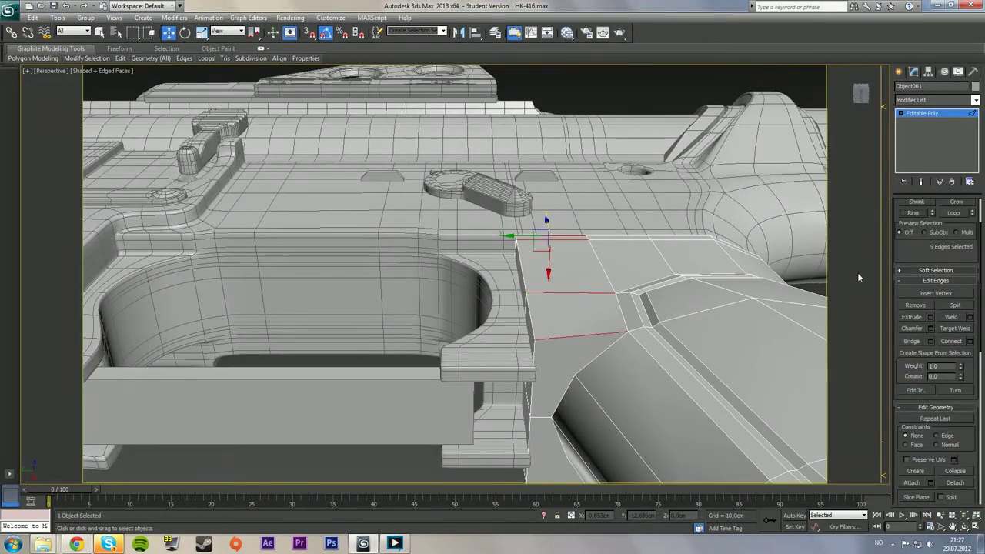
left_click(970, 341)
middle_click_drag(596, 371, 720, 341, "alt")
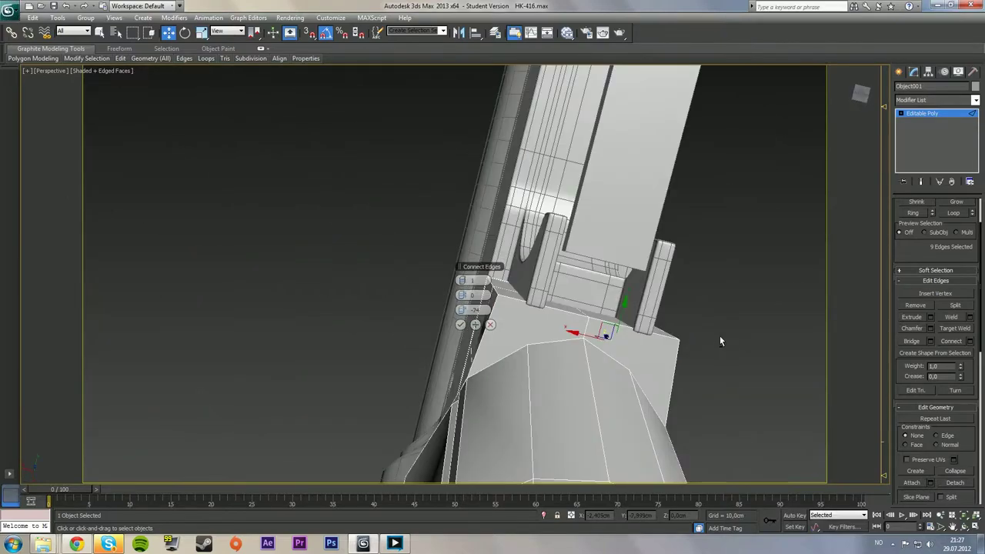
left_click(586, 328, "ctrl")
middle_click_drag(659, 366, 533, 352, "alt")
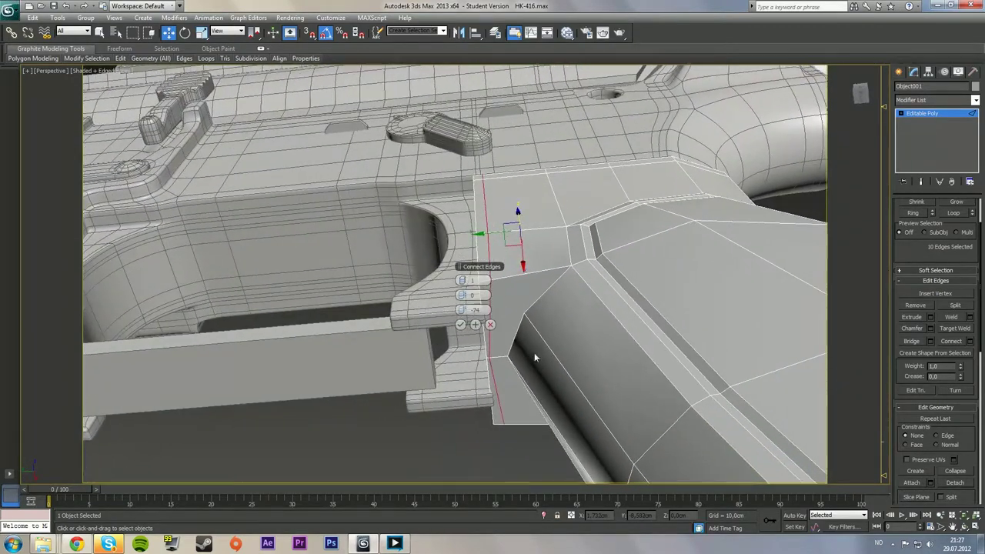
left_click(491, 326)
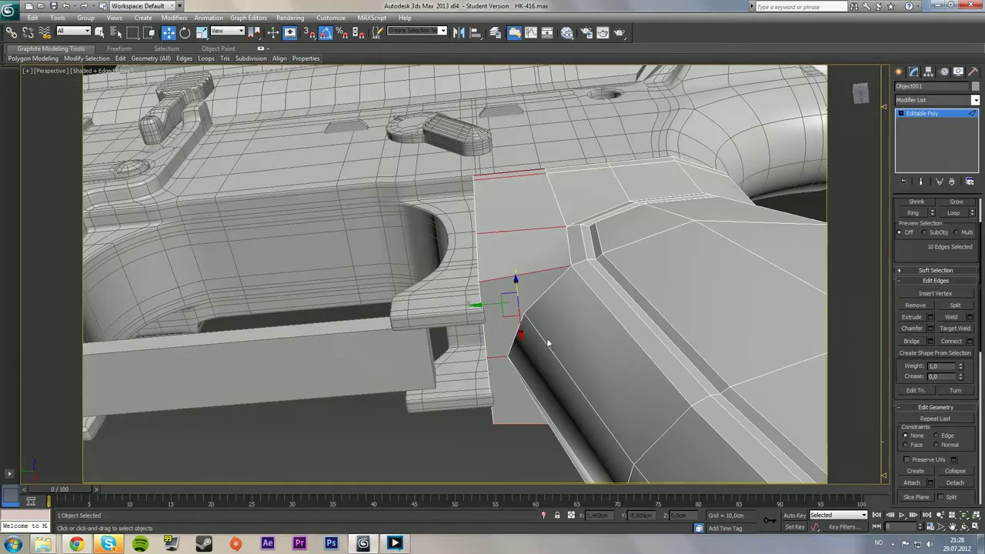
Isolate the pistol grip so that the rest of the rifle is hidden
middle_click_drag(547, 342, 395, 397, "alt")
left_click(384, 414)
right_click(382, 411)
left_click(409, 376)
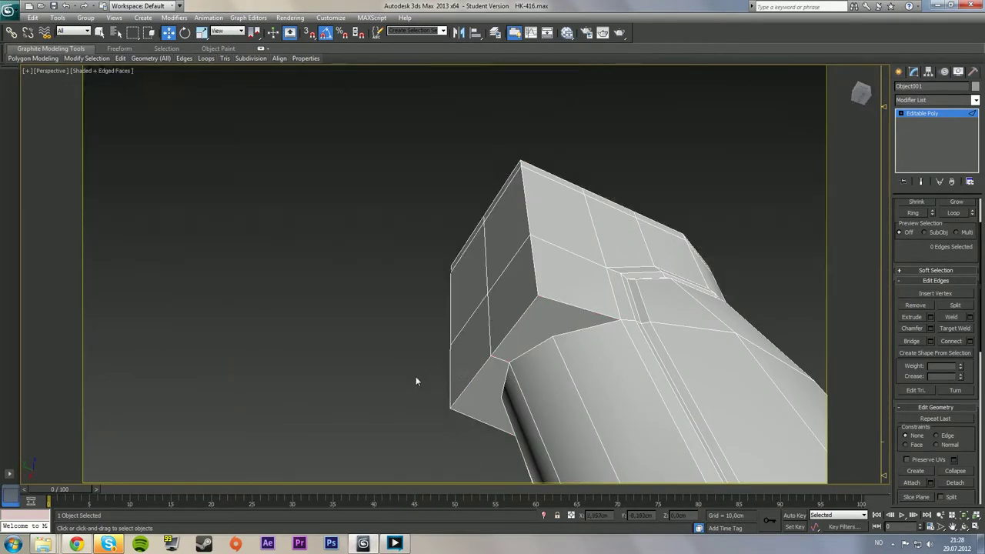
middle_click_drag(539, 351, 580, 349, "alt")
scroll(579, 351, "down", 5)
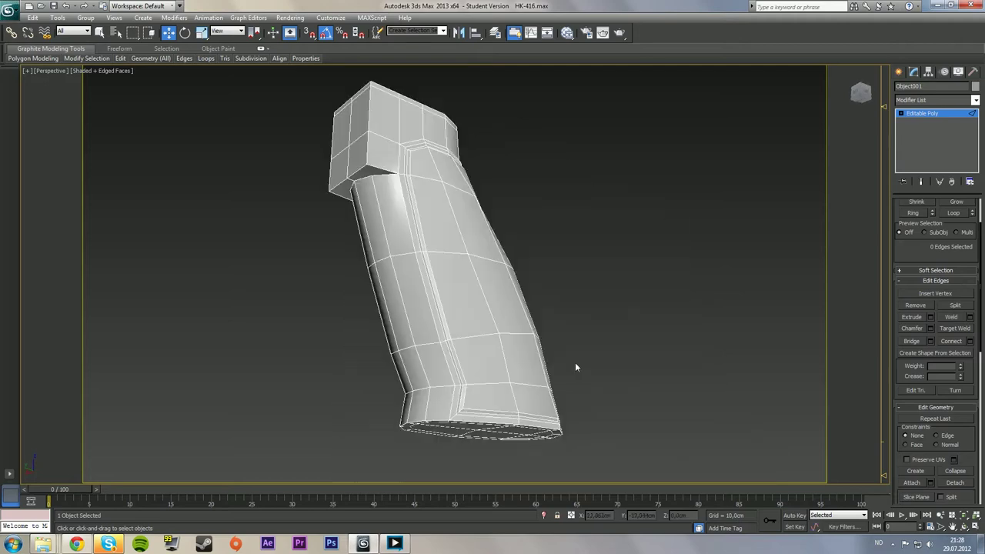
Connect the ring of lengthwise grip edges just below the collar with one segment, sliding the new loop up towards the collar
middle_click_drag(437, 274, 524, 348, "alt")
middle_click_drag(522, 290, 482, 279, "alt")
scroll(473, 271, "up", 5)
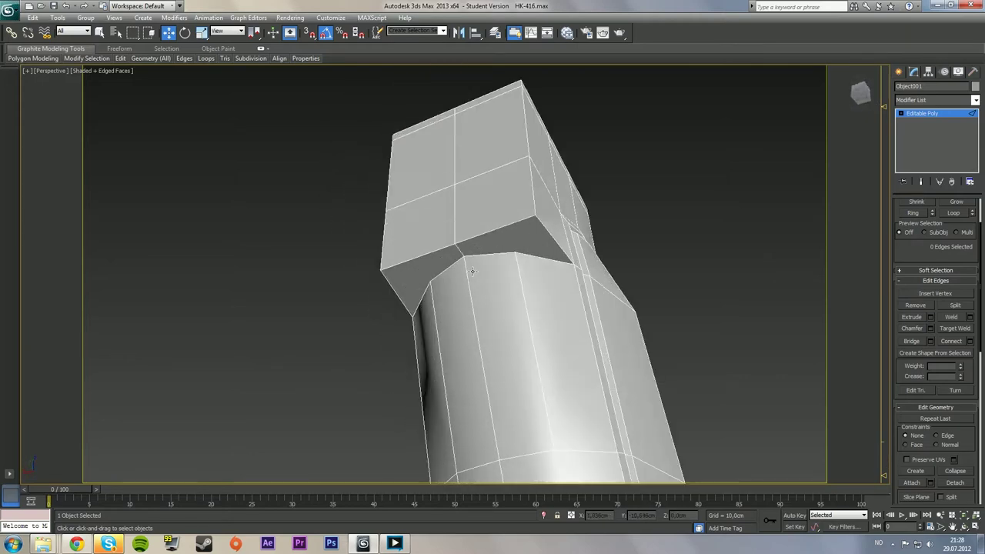
scroll(473, 271, "up", 2)
left_click_drag(930, 248, 926, 350)
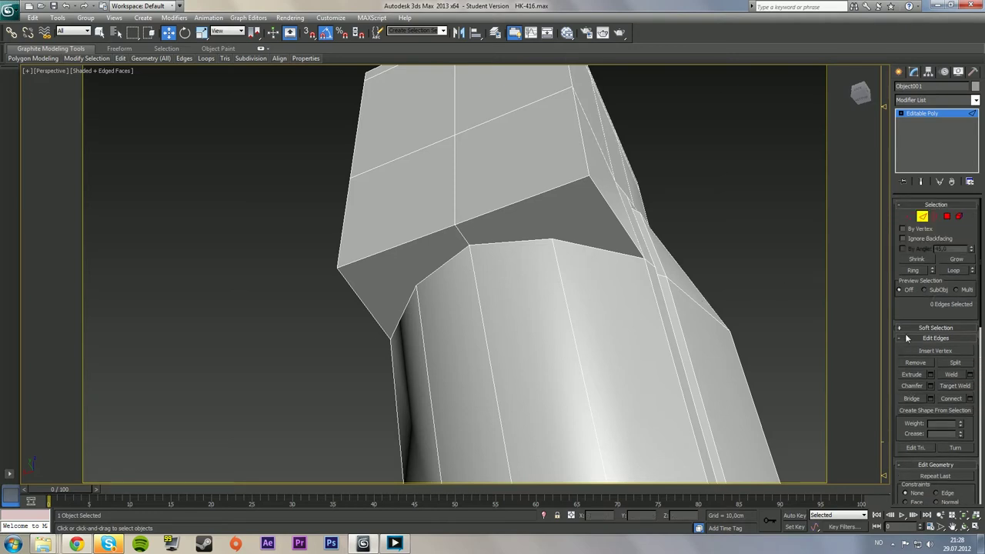
middle_click_drag(647, 308, 713, 257, "alt")
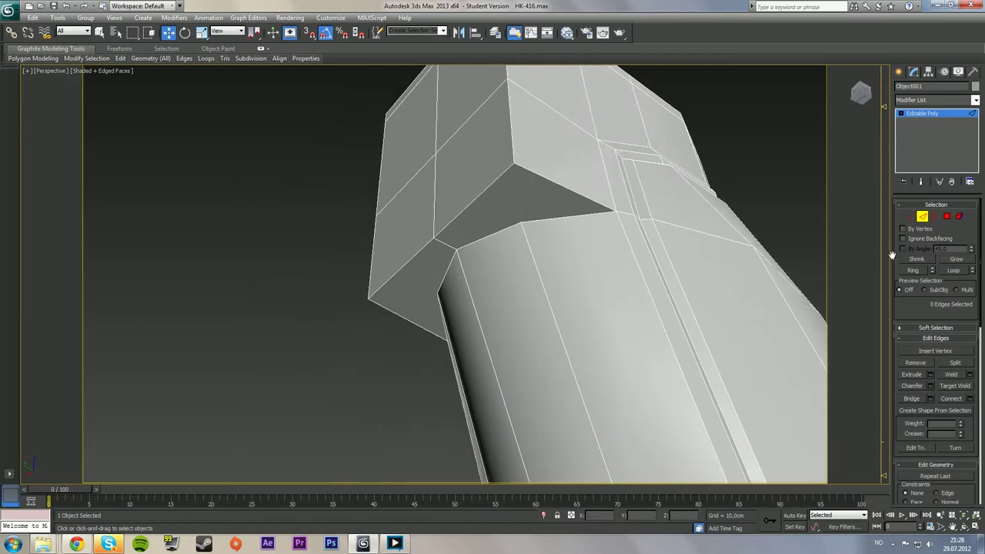
left_click(535, 267)
left_click(907, 272)
middle_click_drag(658, 242, 666, 298, "alt")
scroll(542, 206, "down", 3)
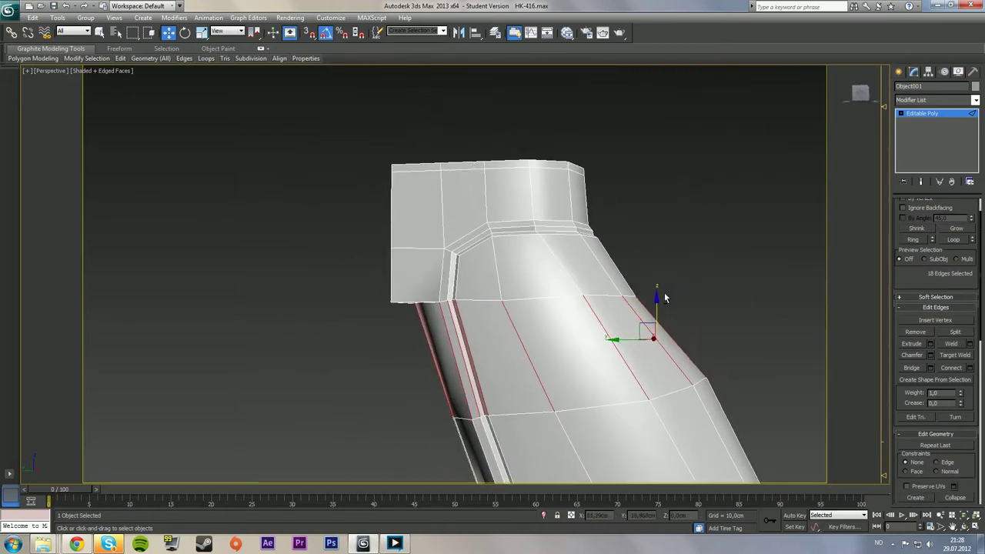
left_click(971, 368)
middle_click_drag(470, 354, 449, 317, "alt")
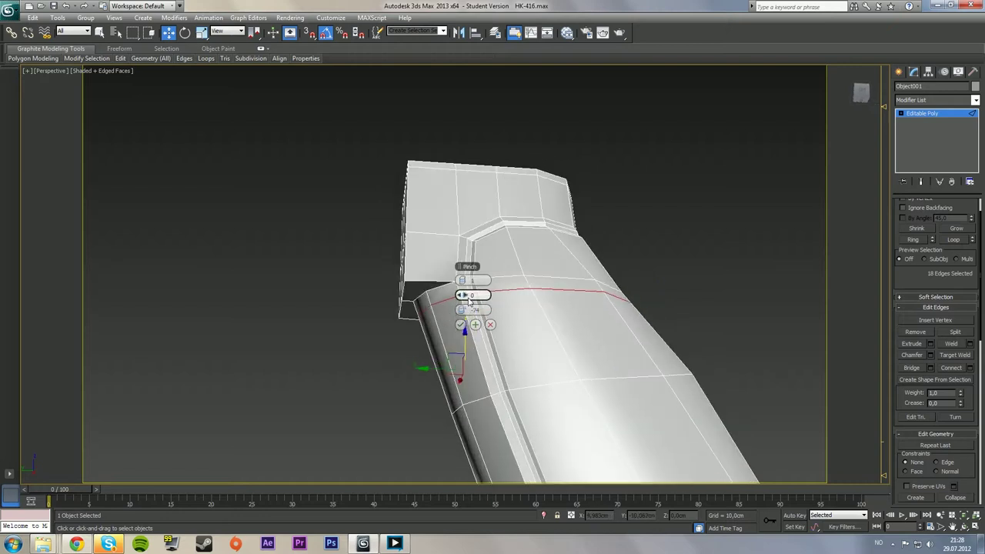
right_click(464, 296)
left_click_drag(464, 310, 522, 306)
left_click(461, 325)
middle_click_drag(548, 316, 531, 319, "alt")
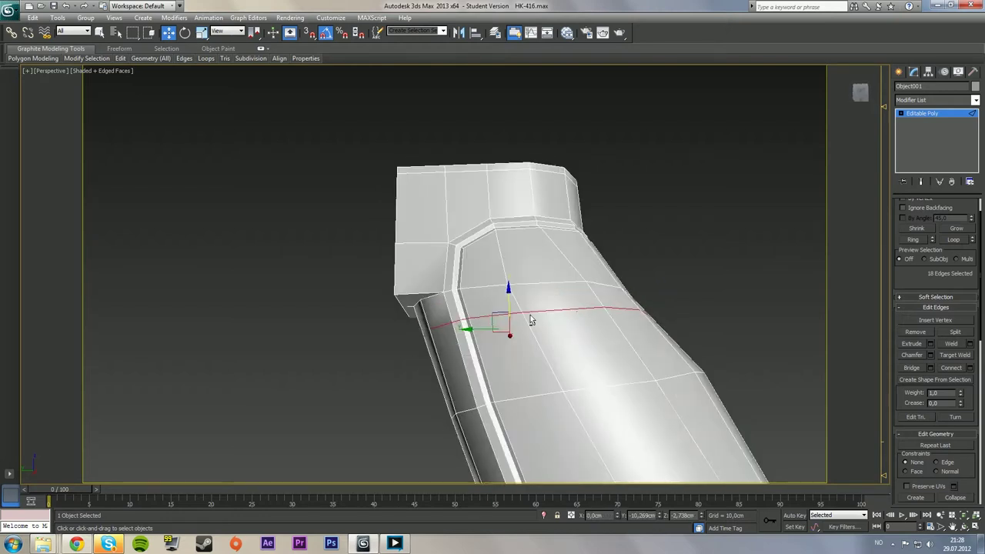
Convert the new edge loop into a vertex selection and frame the grip in the orthographic views, ending in the maximized left view
left_click_drag(916, 275, 919, 305)
left_click(911, 218, "ctrl")
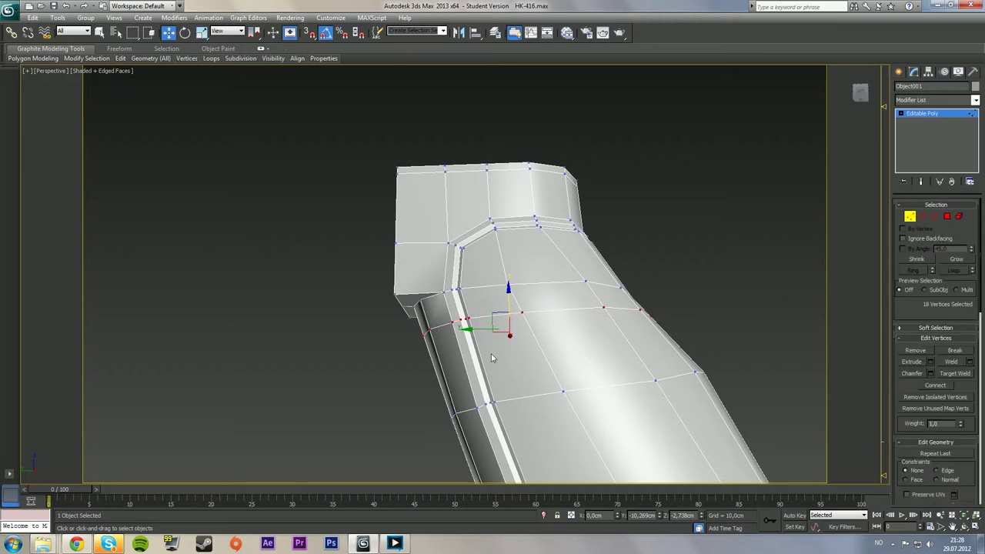
key("alt+w")
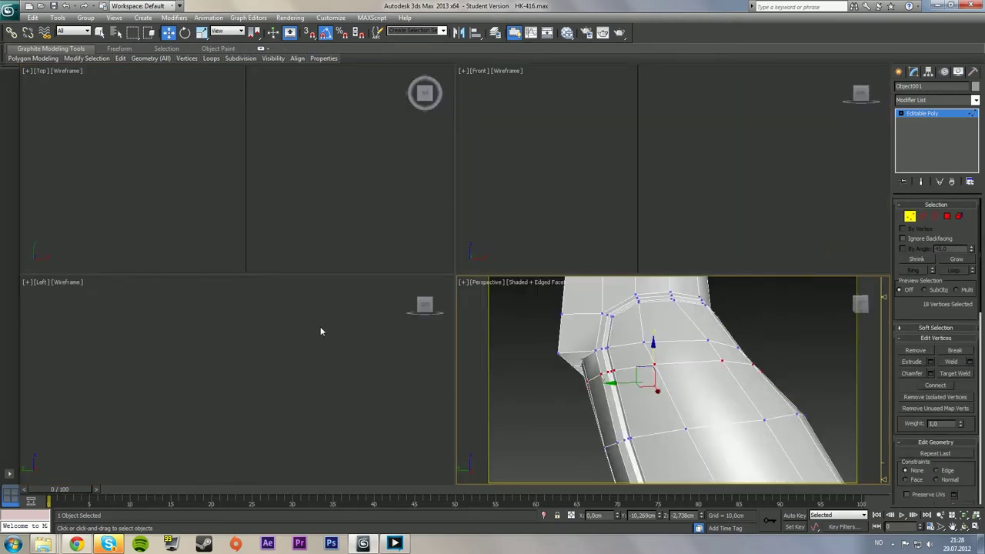
left_click(321, 328)
key("z")
left_click(350, 208)
key("z")
left_click(498, 205)
key("z")
key("alt+w")
middle_click_drag(390, 317, 467, 332)
scroll(486, 218, "up", 6)
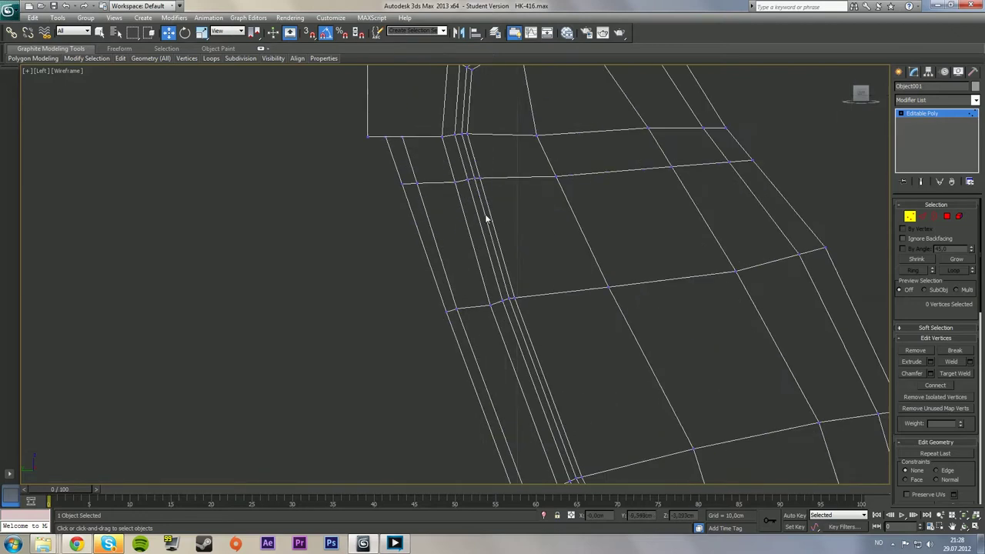
Move the front vertices of the new loop up along the grip to just beneath the collar's underside
left_click_drag(452, 191, 456, 193)
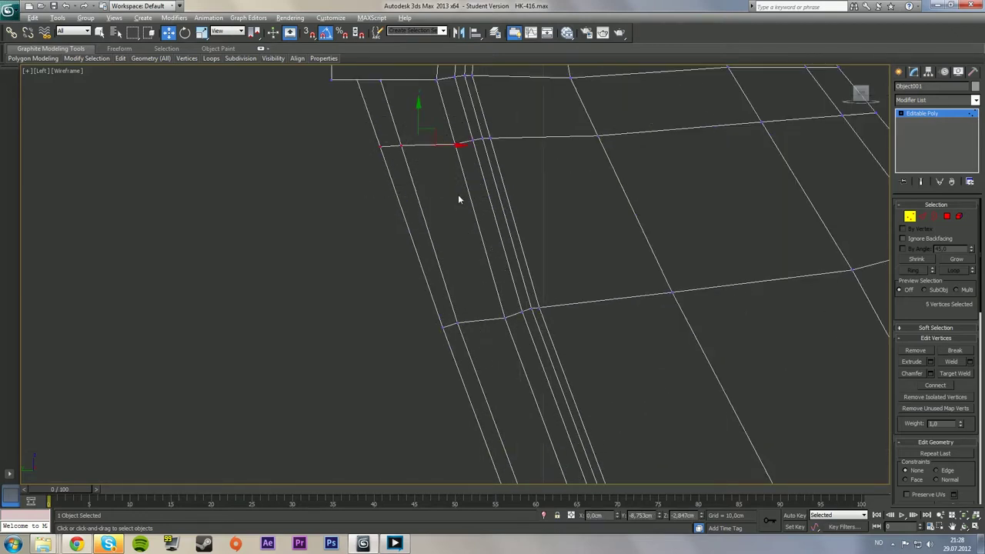
key("alt+w")
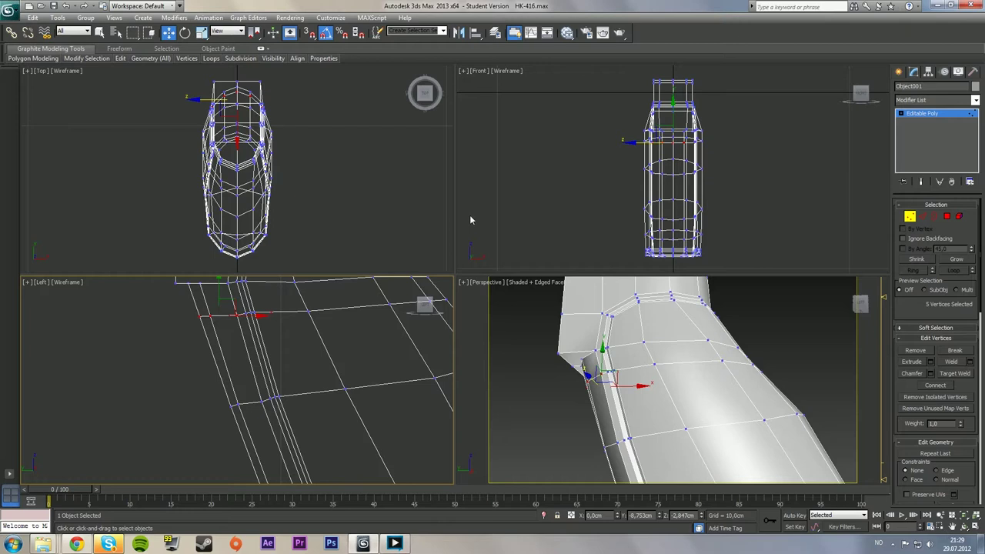
key("alt+w")
left_click_drag(358, 128, 478, 188)
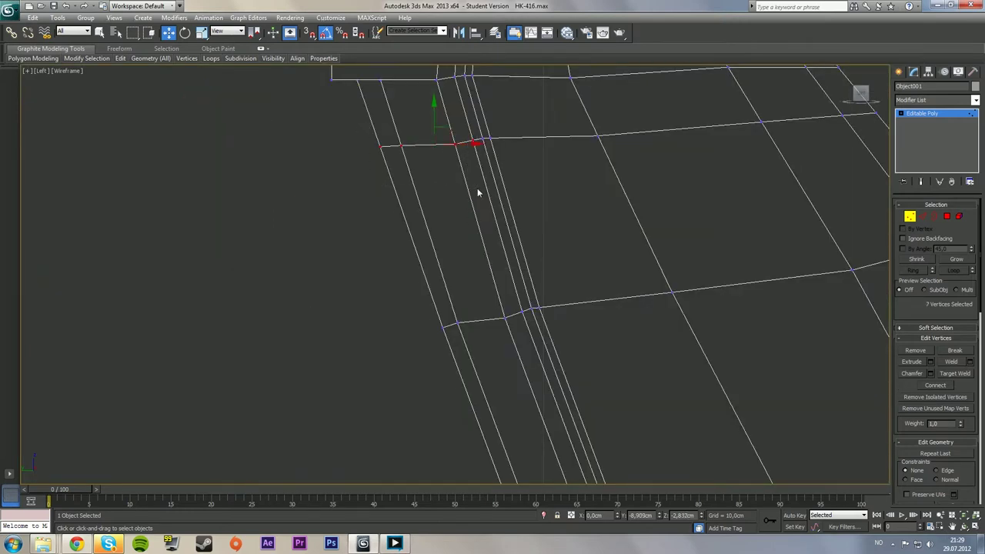
middle_click_drag(493, 172, 534, 311)
left_click(381, 261)
left_click_drag(442, 306, 440, 304)
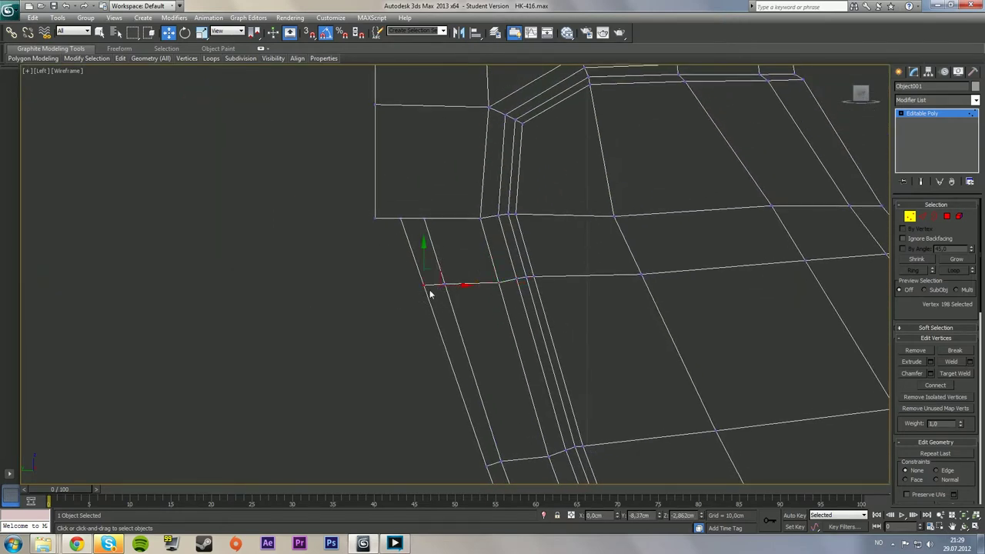
left_click_drag(500, 311, 501, 311)
left_click_drag(392, 253, 510, 317)
mouse_move(478, 265)
left_mouse_down()
mouse_move(454, 222)
mouse_move(460, 207)
left_mouse_up()
Move the loop's vertices on the side panel's border strip up so the loop slopes towards the raised front vertices
left_click_drag(498, 269, 529, 240)
left_click_drag(528, 258, 570, 295)
left_click_drag(551, 261, 514, 229)
left_click(432, 259)
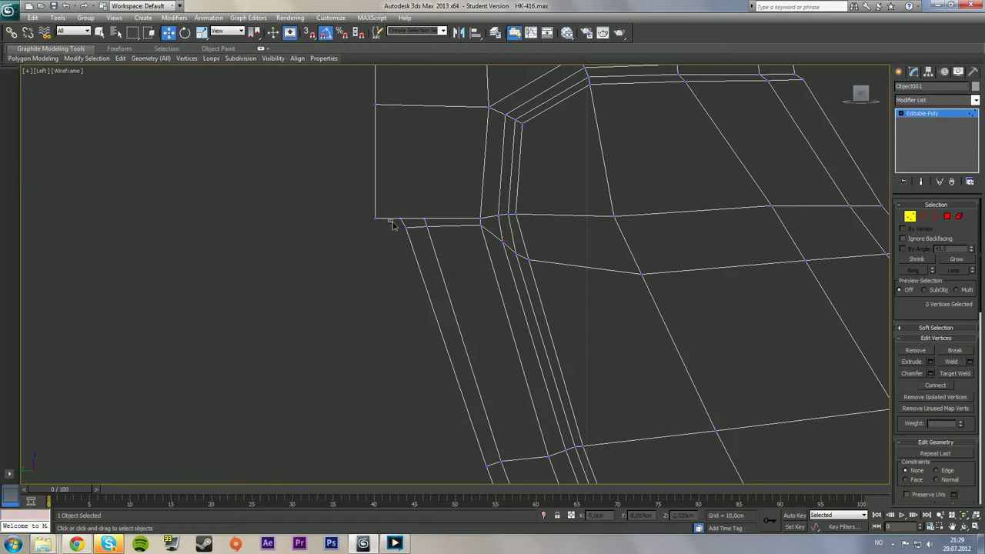
Make the loop's raised front vertices planar and nudge them closer to the collar's underside
left_click_drag(391, 223, 488, 237)
left_click_drag(961, 401, 972, 304)
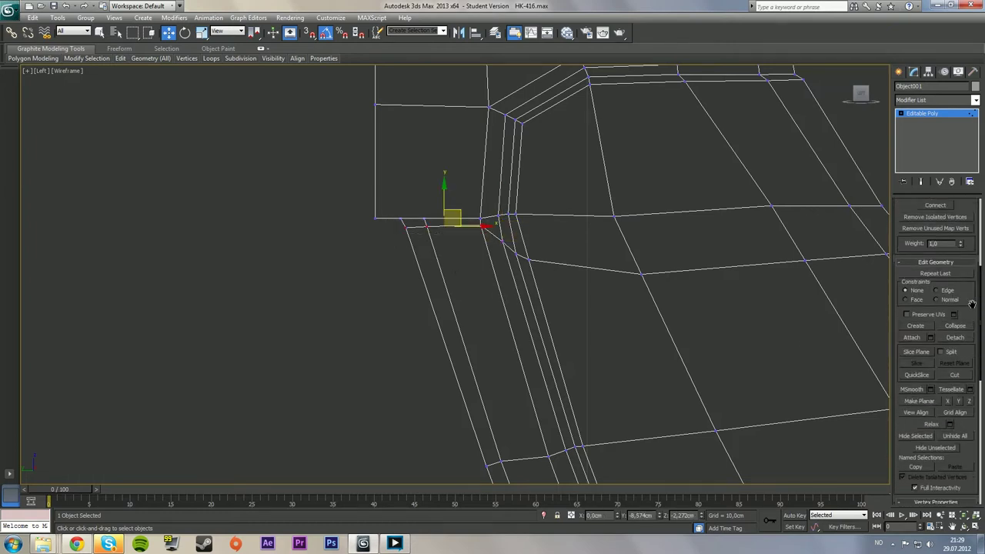
left_click(961, 404)
left_click_drag(456, 212, 453, 209)
left_click(412, 288)
In the perspective view, connect the ring of edges along the collar's front side section with one segment at a slide of 83
key("alt+w")
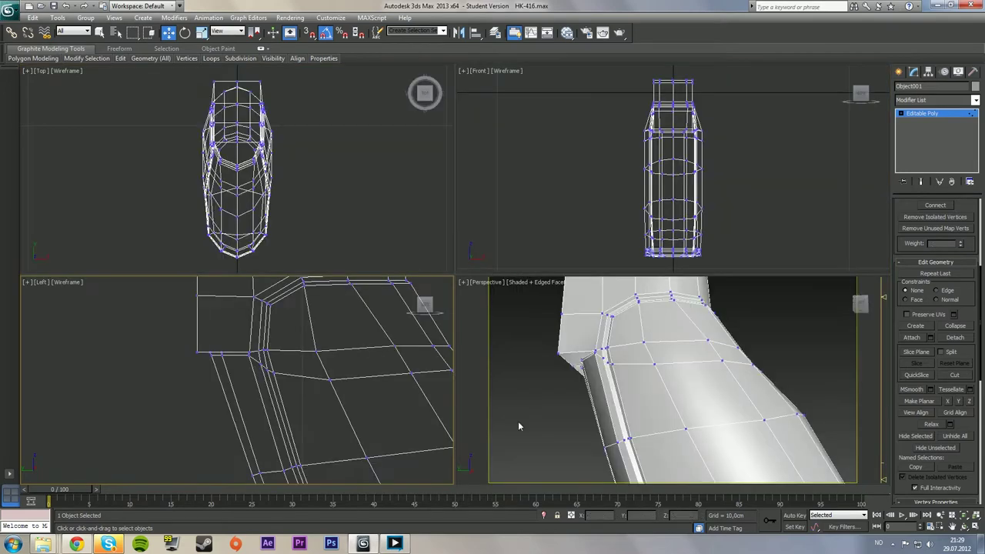
left_click(548, 412)
key("alt+w")
middle_click_drag(371, 290, 500, 331)
scroll(500, 332, "up", 3)
left_click_drag(909, 210, 903, 408)
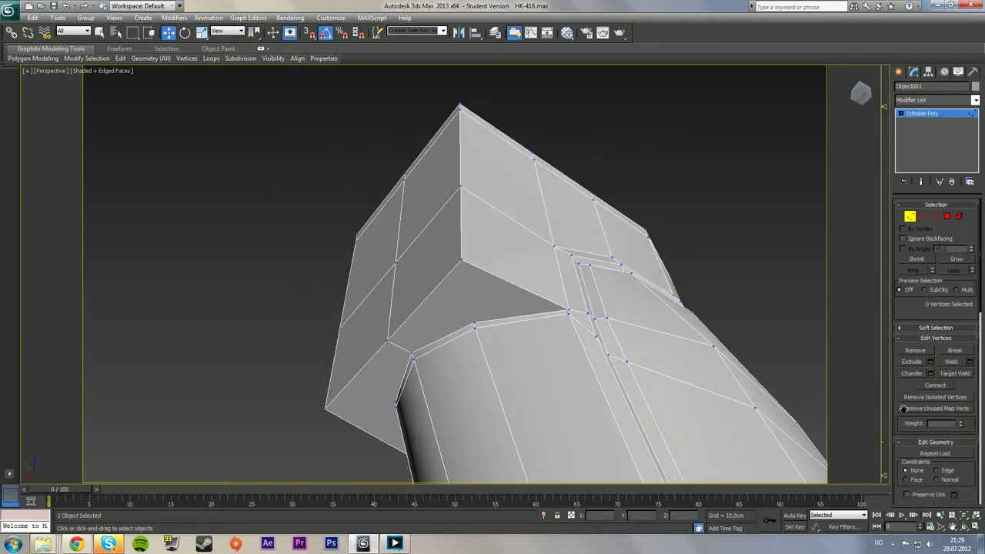
left_click(923, 216)
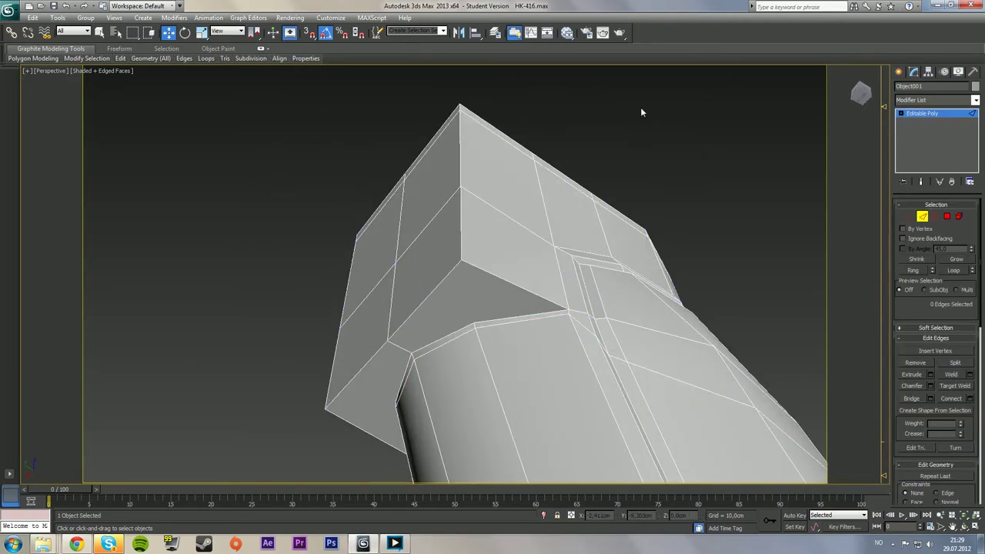
left_click(534, 294)
left_click(914, 270)
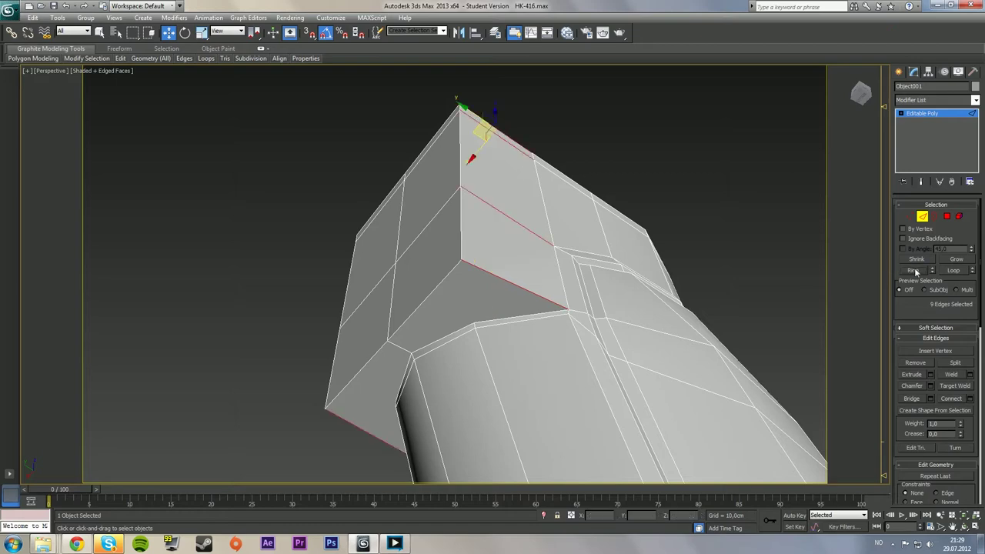
left_click(970, 398)
middle_click_drag(578, 309, 541, 322, "alt")
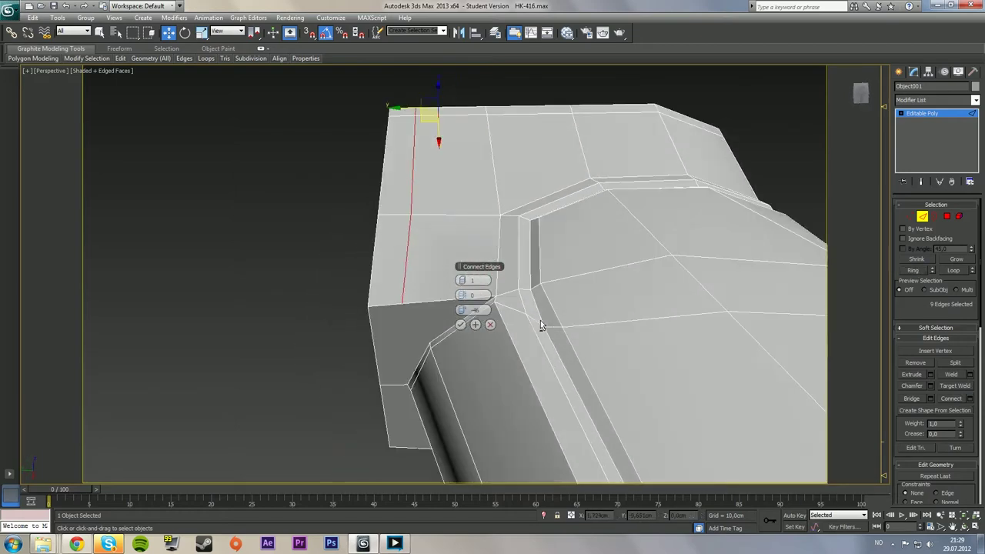
left_click_drag(465, 310, 731, 300)
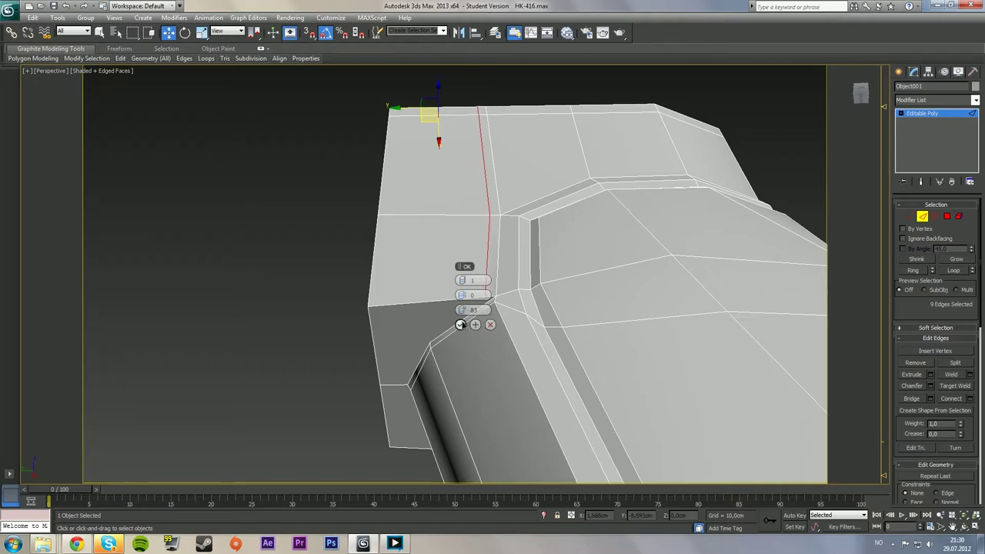
left_click(462, 324)
middle_click_drag(463, 324, 553, 298, "alt")
middle_click_drag(599, 262, 562, 263, "alt")
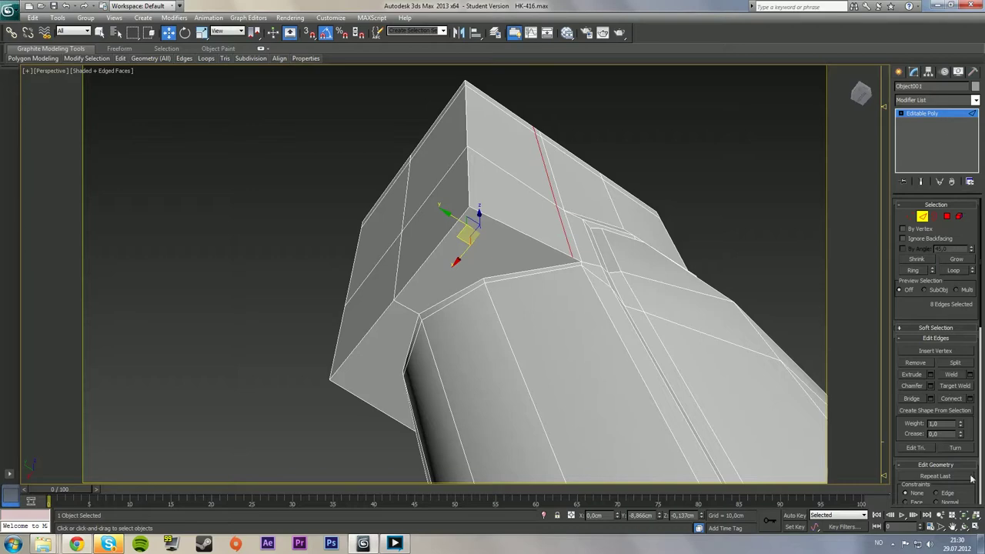
left_click(576, 259)
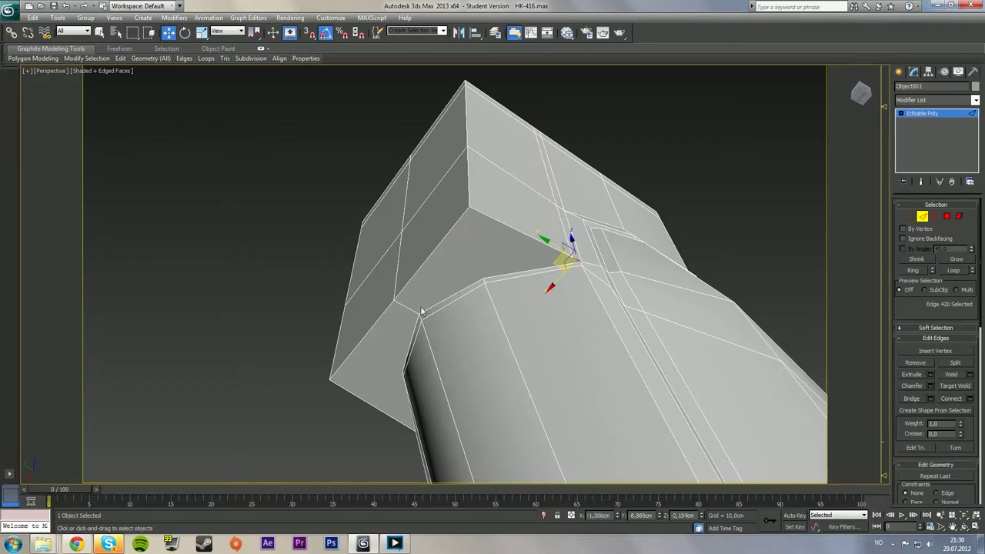
left_click(402, 308, "ctrl")
middle_click_drag(572, 328, 468, 323, "alt")
middle_click_drag(423, 385, 508, 381, "alt")
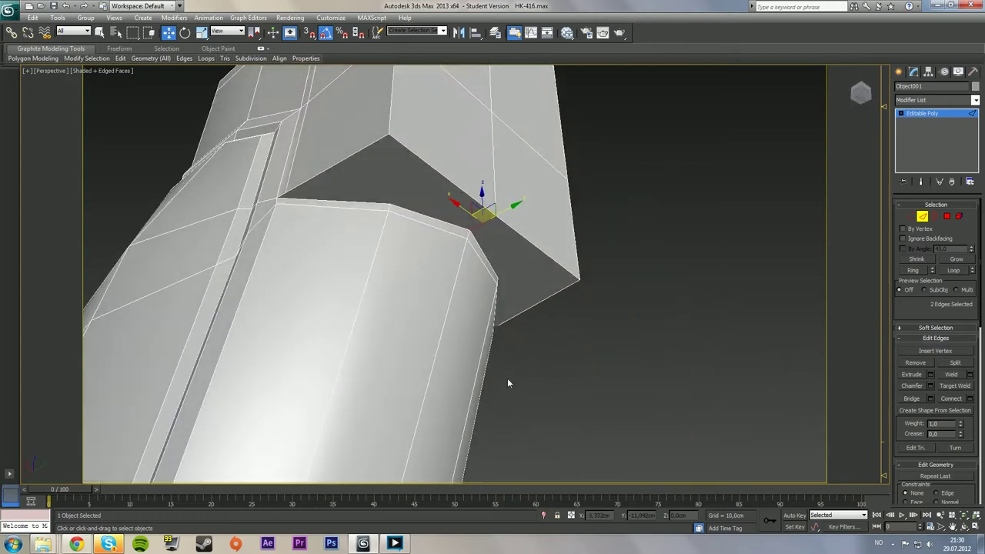
left_click(282, 198, "ctrl")
left_click(971, 398)
middle_click_drag(655, 338, 509, 329, "alt")
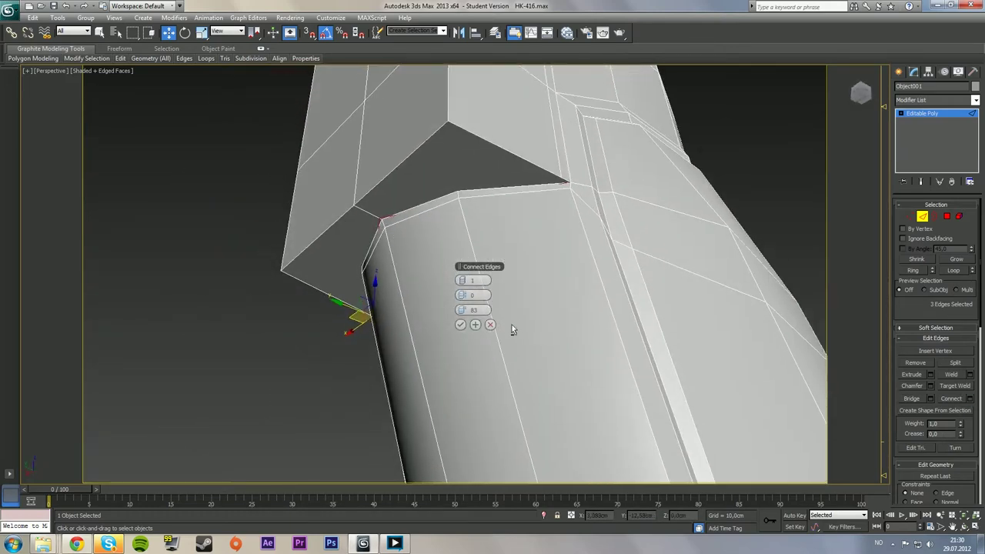
left_click(490, 325)
middle_click_drag(539, 267, 559, 359)
left_click(756, 194)
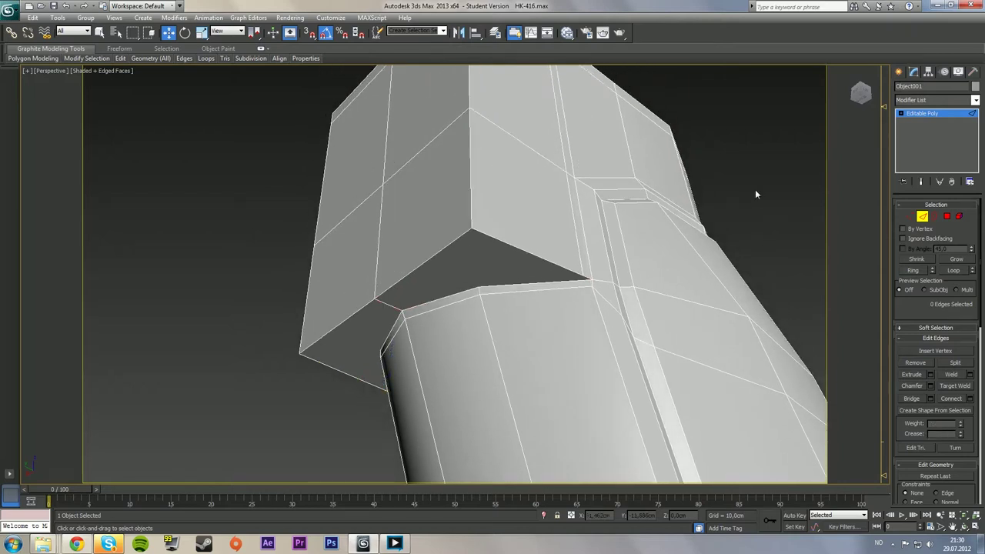
Try moving the vertex where the collar's underside meets the grip along Z and clear the selection
left_click(910, 215)
left_click(480, 287)
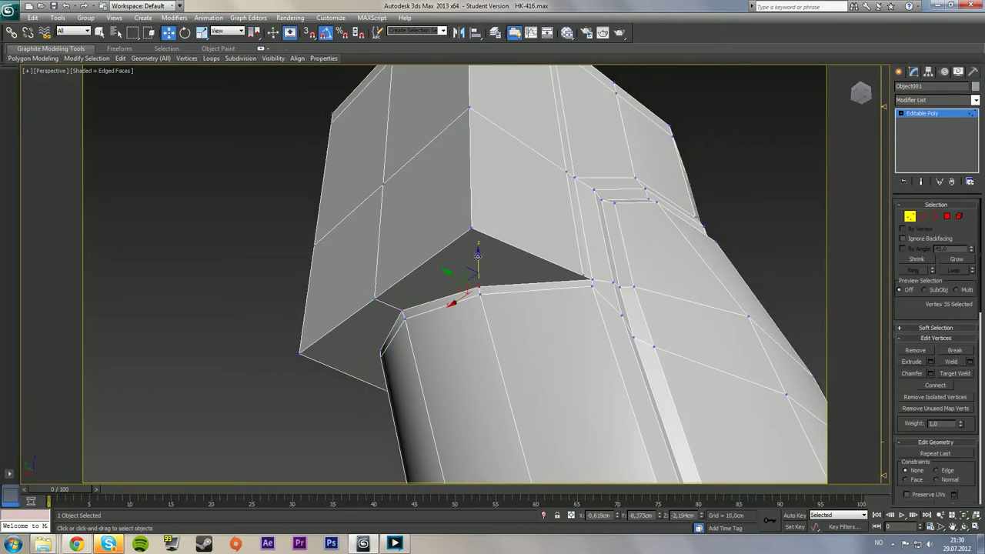
left_click_drag(479, 258, 479, 258)
left_click(716, 220)
middle_click_drag(556, 309, 592, 279, "alt")
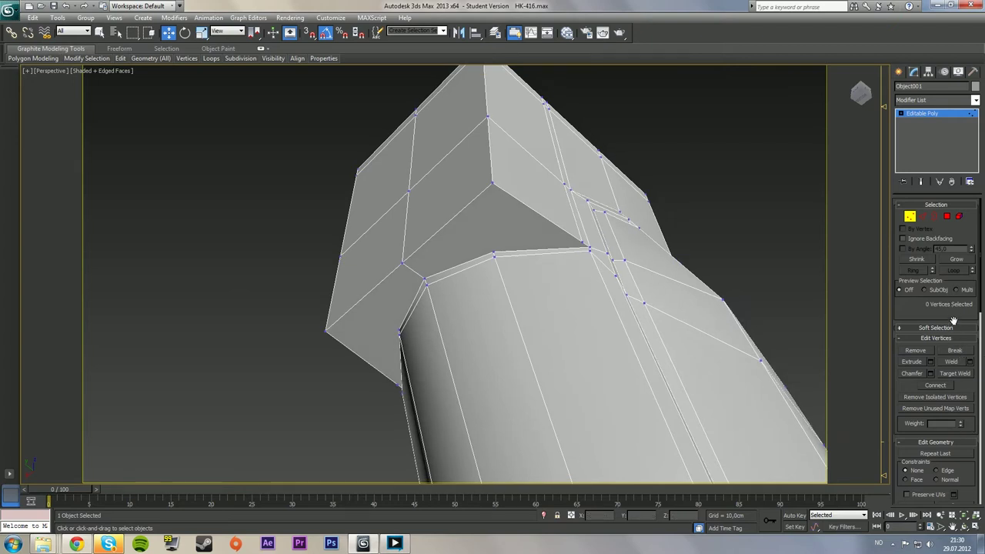
Cut an edge on each side of the centre edge, from the grip's rim across the collar's underside to its front edge
left_click_drag(954, 320, 953, 255)
left_click(954, 488)
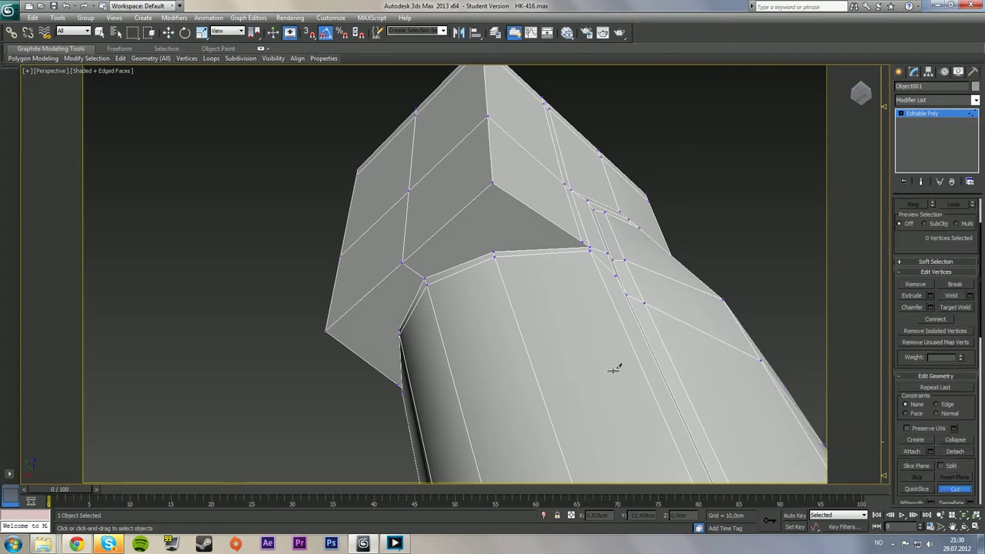
left_click(492, 252)
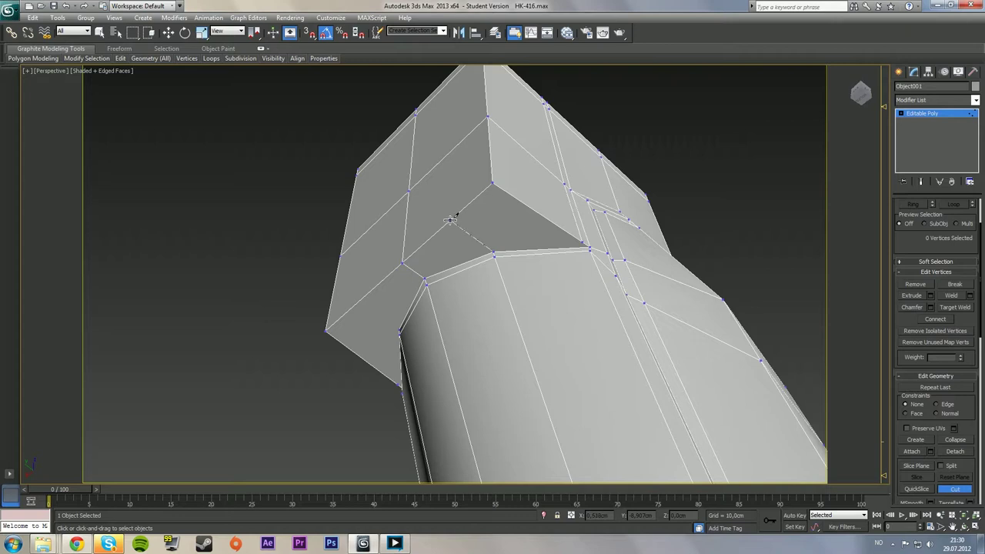
left_click(450, 220)
right_click(451, 159)
middle_click_drag(433, 178, 467, 206, "alt")
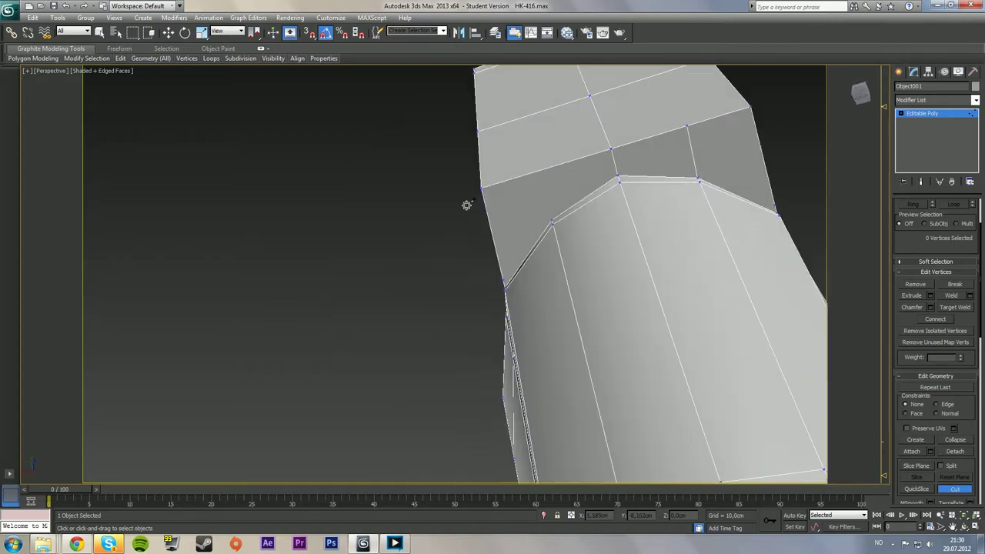
left_click(551, 220)
middle_click_drag(635, 206, 698, 248, "alt")
left_click_drag(900, 247, 927, 243)
left_click(911, 218)
left_click(913, 218)
Cut a supporting edge line across the collar's underside that follows the grip's rim from one side corner to the other
left_click(955, 481)
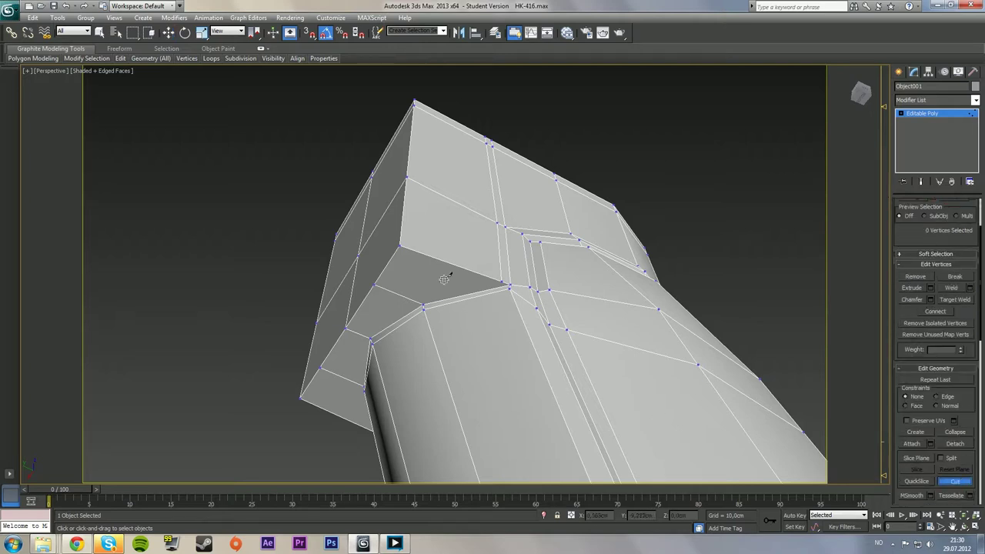
left_click(502, 282)
middle_click_drag(417, 300, 421, 285, "alt")
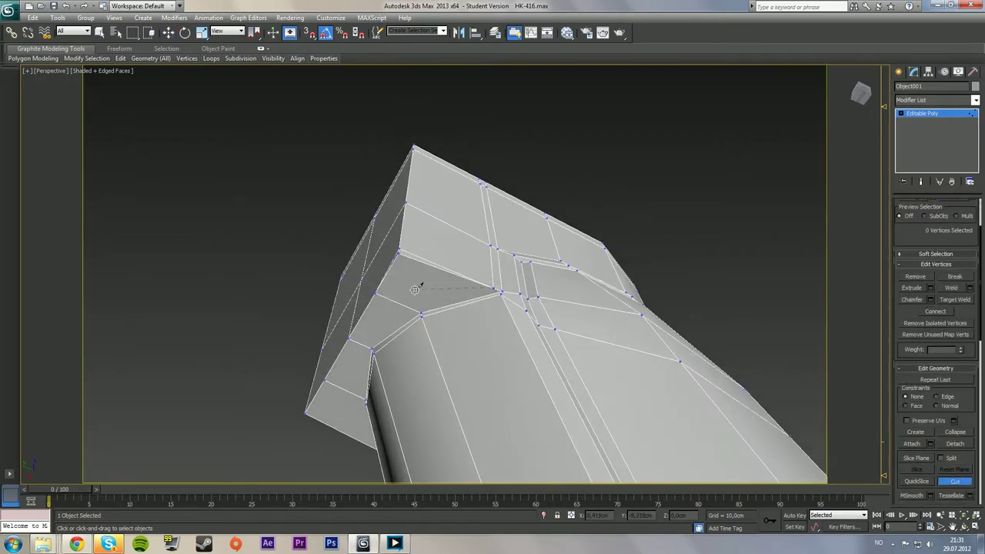
scroll(423, 284, "up", 2)
right_click(438, 308)
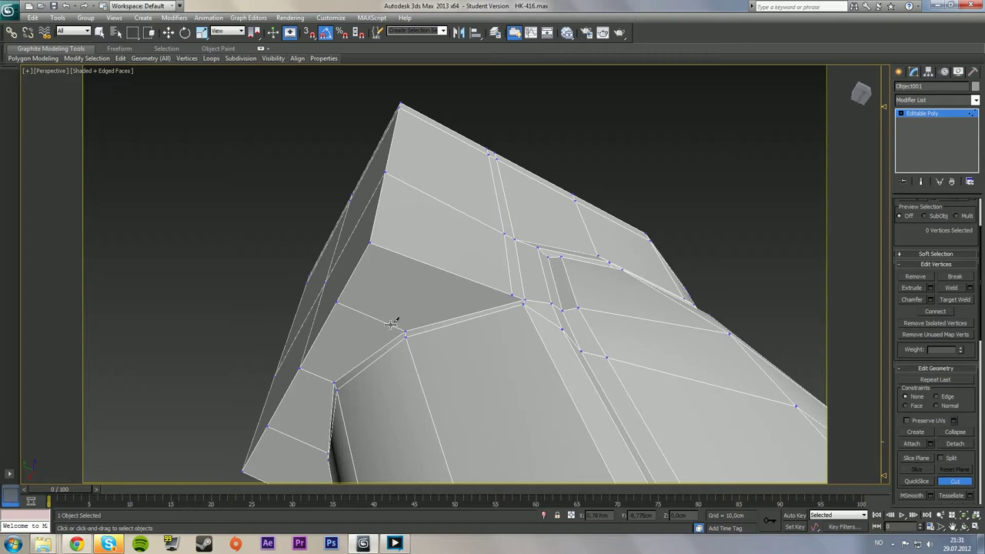
left_click(391, 324)
left_click(512, 294)
middle_click_drag(406, 351, 682, 169, "alt")
left_click(668, 168)
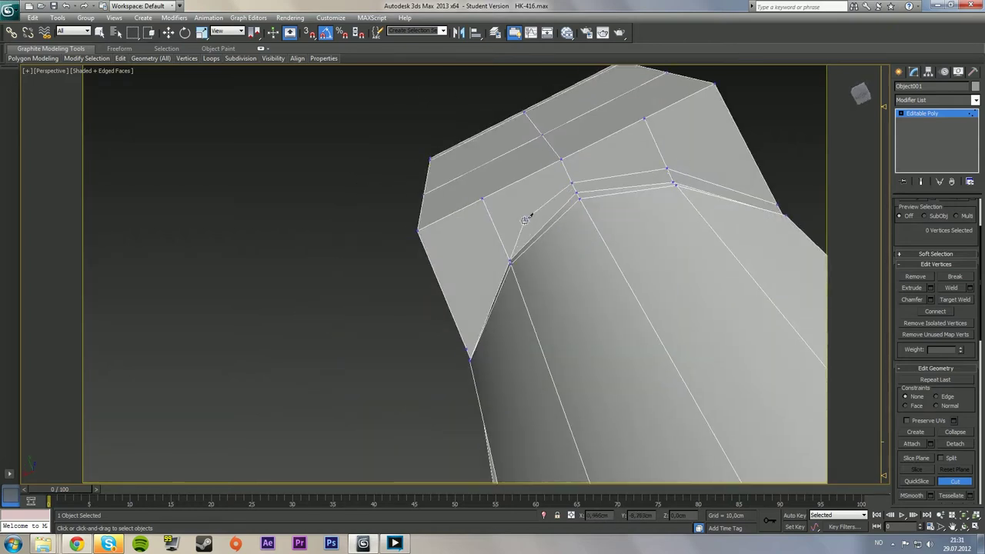
left_click(505, 248)
middle_click_drag(442, 394, 603, 317, "alt")
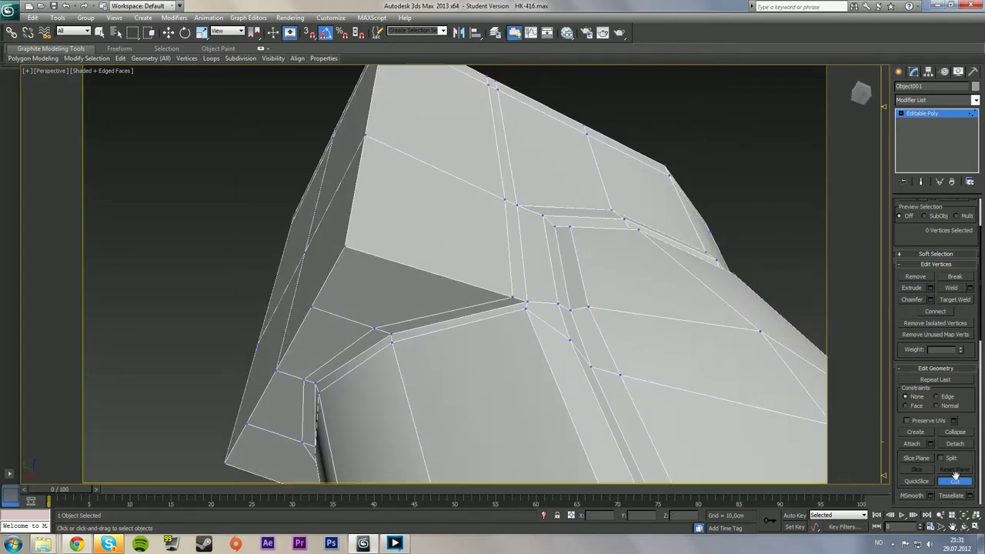
Connect the ring of lengthwise edges around the collar's front section with one segment, slid towards the front face
left_click(955, 481)
left_click_drag(913, 214, 913, 291)
left_click(921, 217)
left_click(371, 252)
left_click(914, 270)
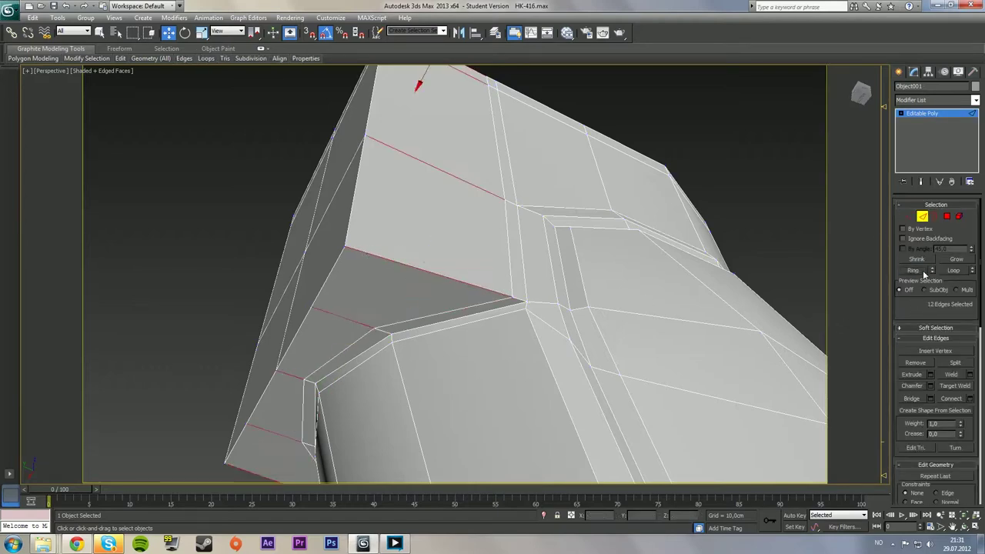
left_click(970, 398)
middle_click_drag(545, 311, 557, 327, "alt")
left_click_drag(462, 311, 203, 331)
left_click(460, 324)
Make the new front loop planar, undoing the first alignment attempt, and move it along Y closer to the collar's front face
scroll(949, 428, "down", 5)
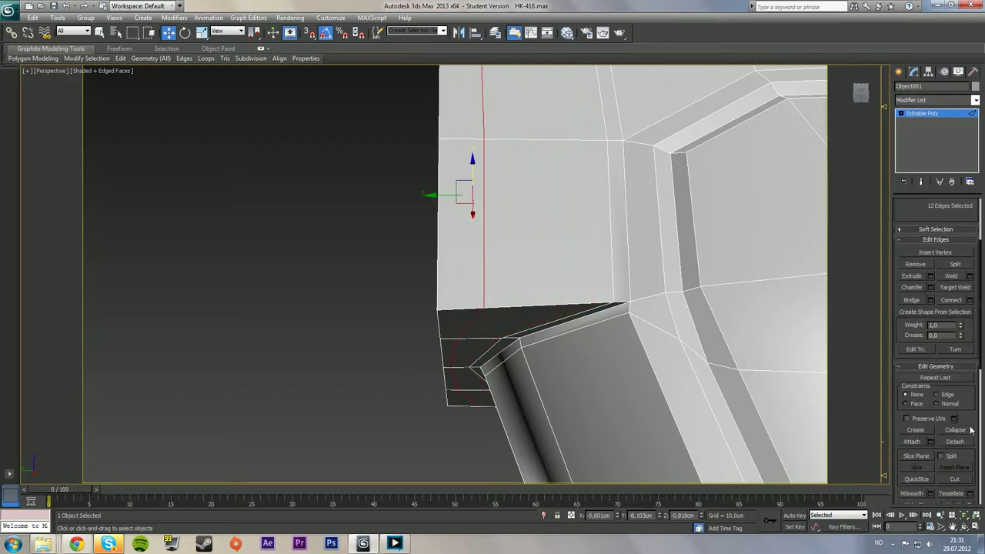
left_click(952, 452)
key("ctrl+z")
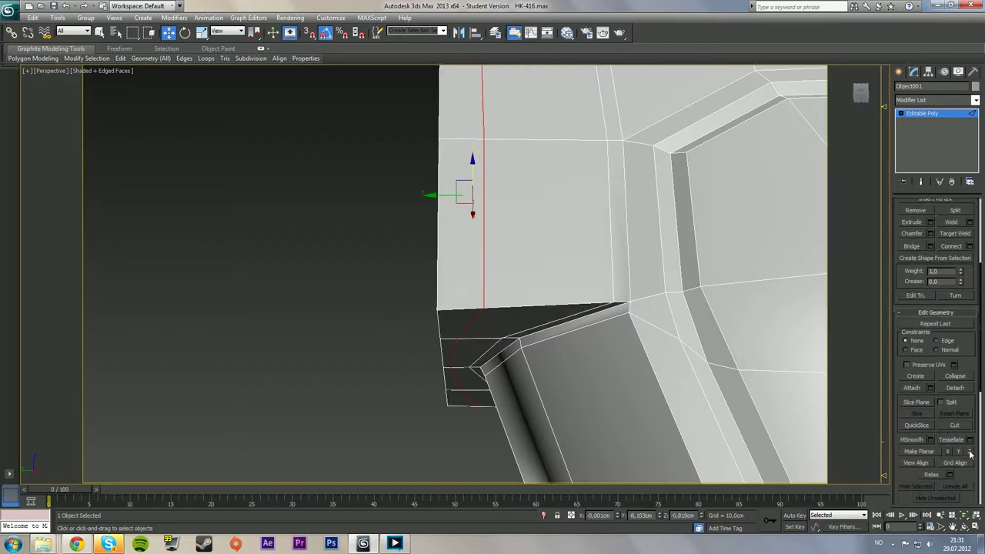
left_click(969, 453)
left_click_drag(437, 197, 419, 202)
left_click(351, 298)
middle_click_drag(351, 298, 485, 262, "alt")
scroll(485, 262, "down", 3)
middle_click_drag(772, 231, 580, 305, "alt")
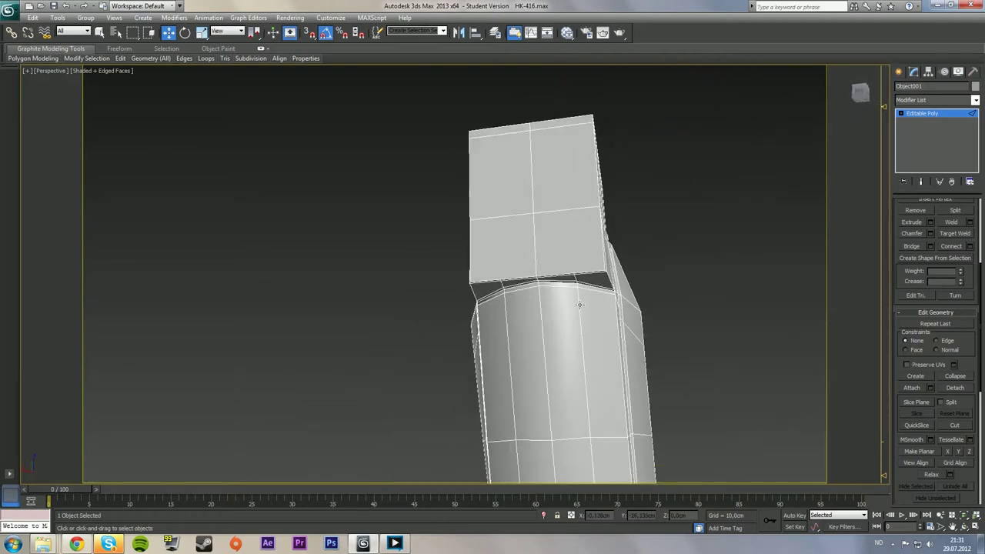
Connect the crosswise edges of the collar's top and front, leaving out those on the grip, with a loop on each side of the centre line
key("1")
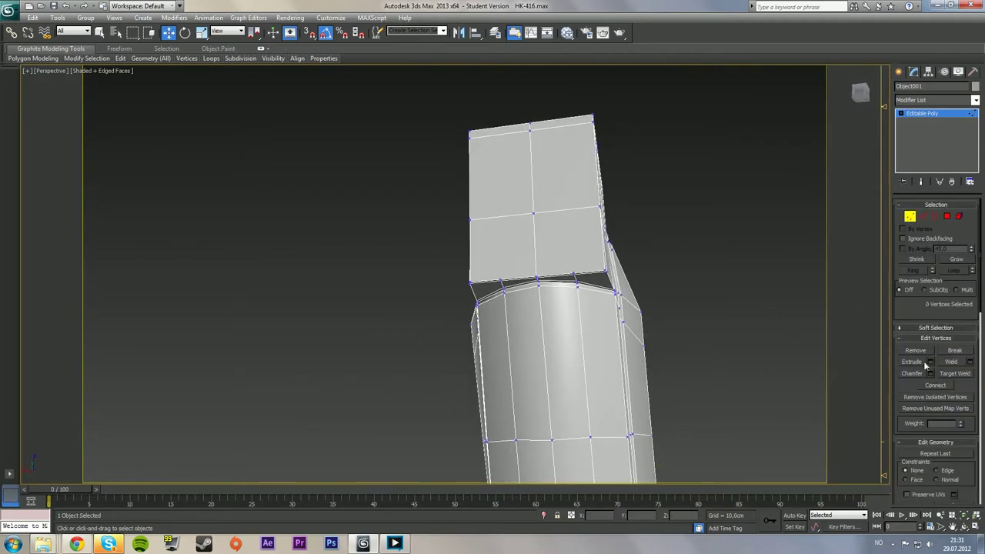
middle_click_drag(760, 271, 626, 251, "alt")
left_click(923, 217)
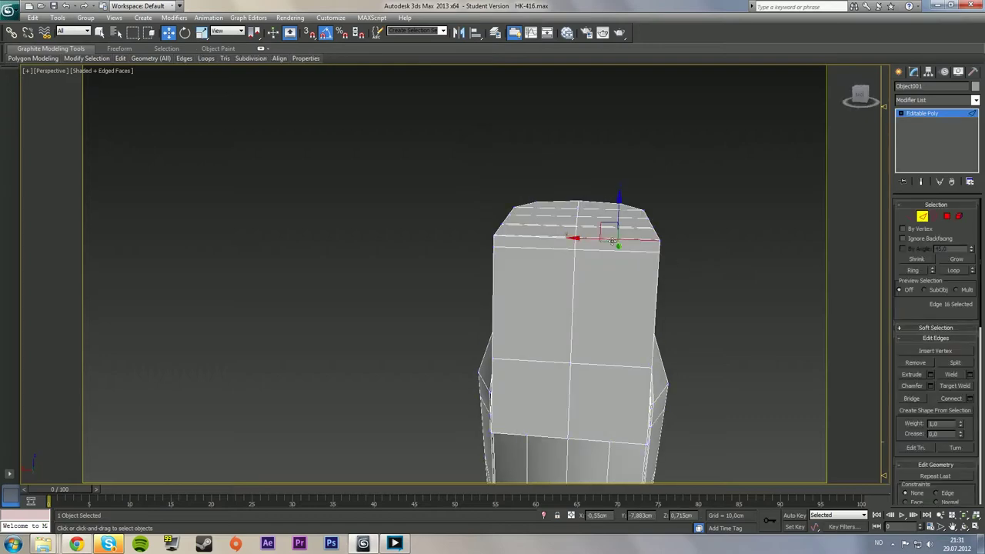
left_click(915, 272)
middle_click_drag(758, 287, 666, 257, "alt")
scroll(626, 326, "down", 1)
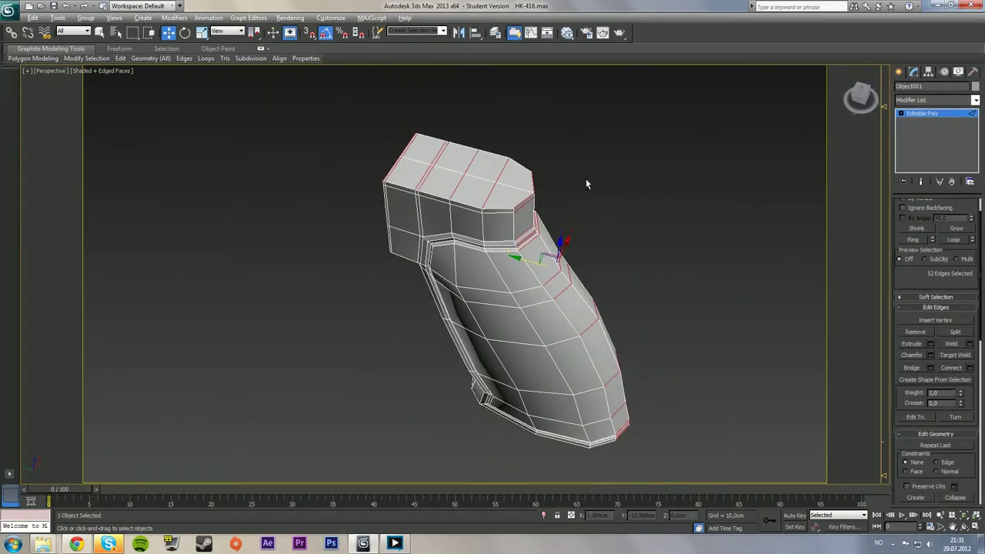
left_click_drag(521, 257, 519, 255, "alt")
left_click_drag(609, 368, 609, 372, "alt")
middle_click_drag(609, 372, 511, 271, "alt")
middle_click_drag(574, 332, 505, 410, "alt")
left_click(971, 369)
middle_click_drag(432, 304, 481, 316, "alt")
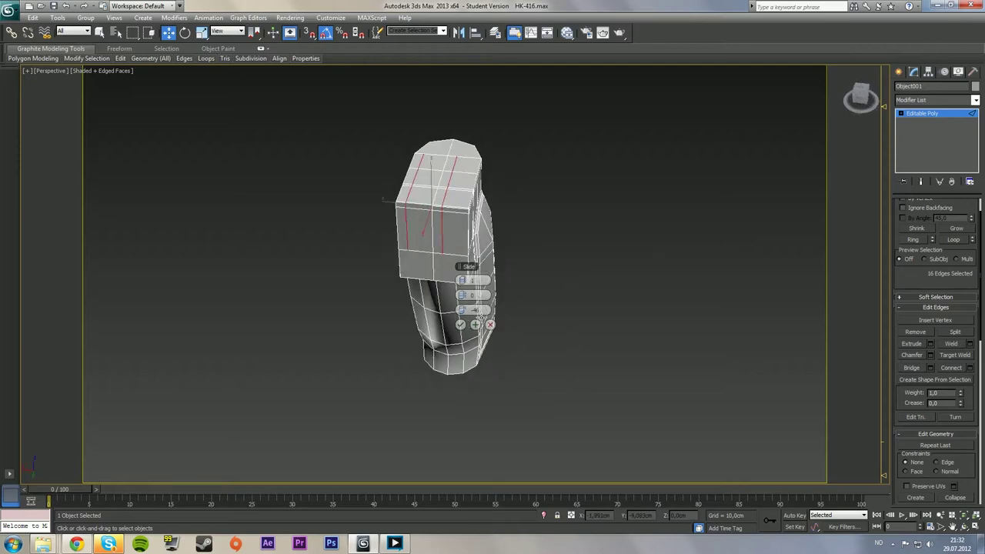
key("Return")
middle_click_drag(480, 229, 598, 268, "alt")
left_click(476, 327)
left_click(460, 325)
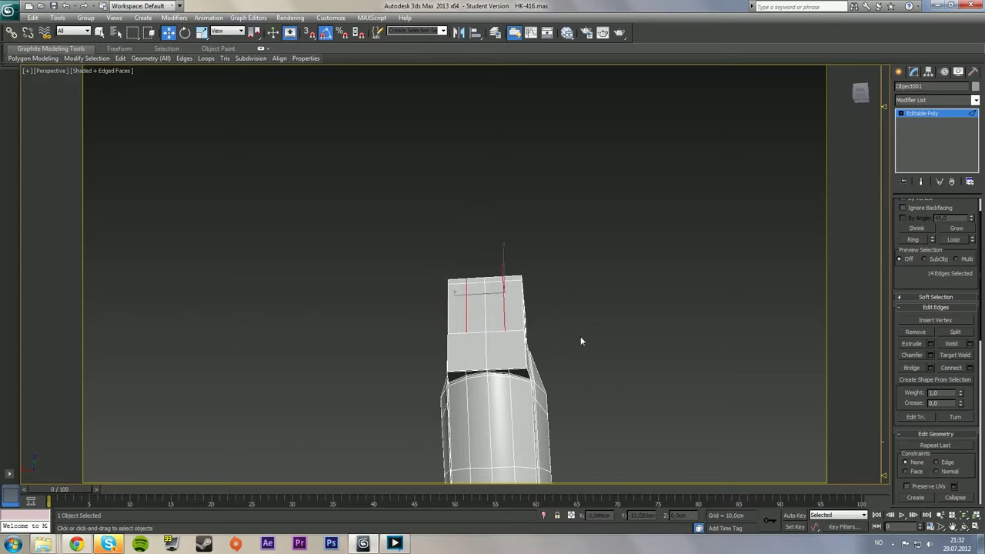
Connect the open ends of the two new loops on the collar's front face to the vertices on its lower edge
left_click(581, 336)
middle_click_drag(581, 337, 621, 326, "alt")
scroll(601, 339, "up", 4)
middle_click_drag(563, 354, 568, 282)
key("1")
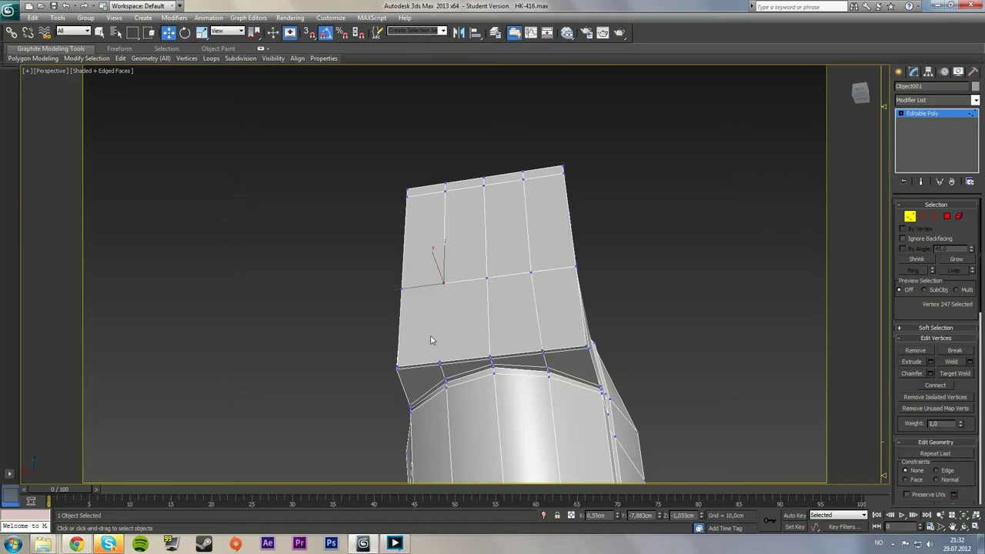
Cut an inner arc joining the two loops at the rounded end of the collar's top face and connect it to the outer corners
middle_click_drag(594, 244, 508, 258, "alt")
middle_click_drag(508, 258, 535, 365, "alt")
middle_click_drag(535, 366, 527, 318)
scroll(544, 273, "down", 3)
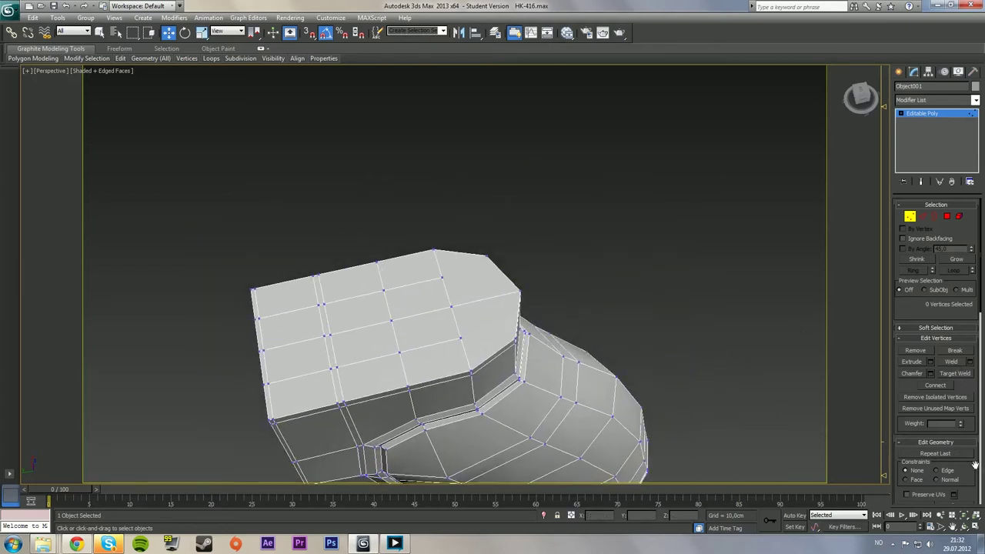
scroll(971, 462, "down", 3)
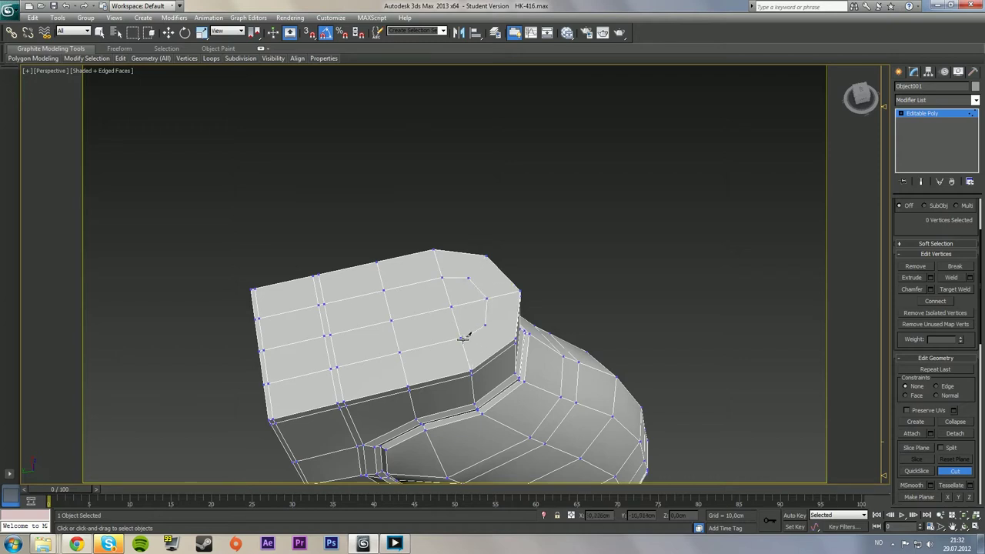
middle_click_drag(479, 323, 479, 277, "alt")
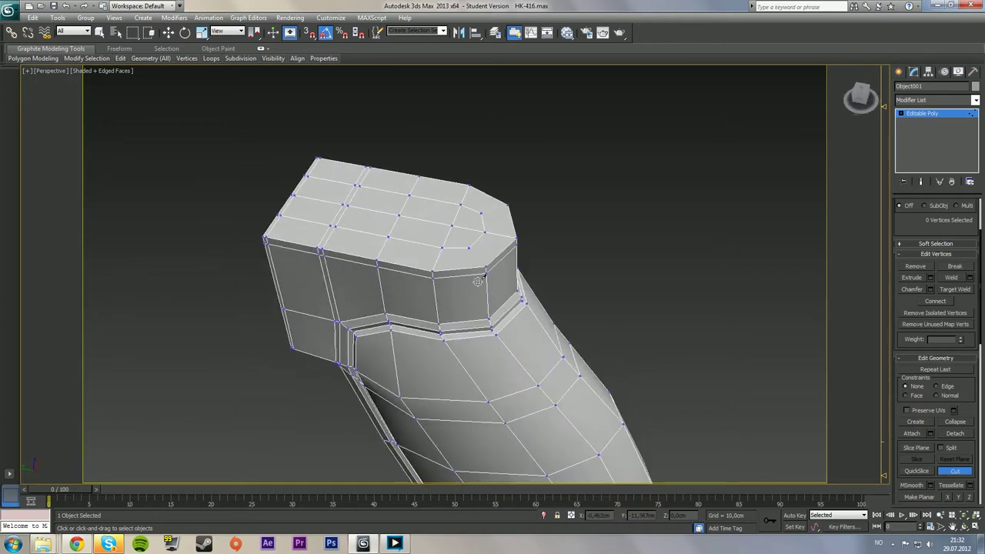
scroll(473, 239, "up", 3)
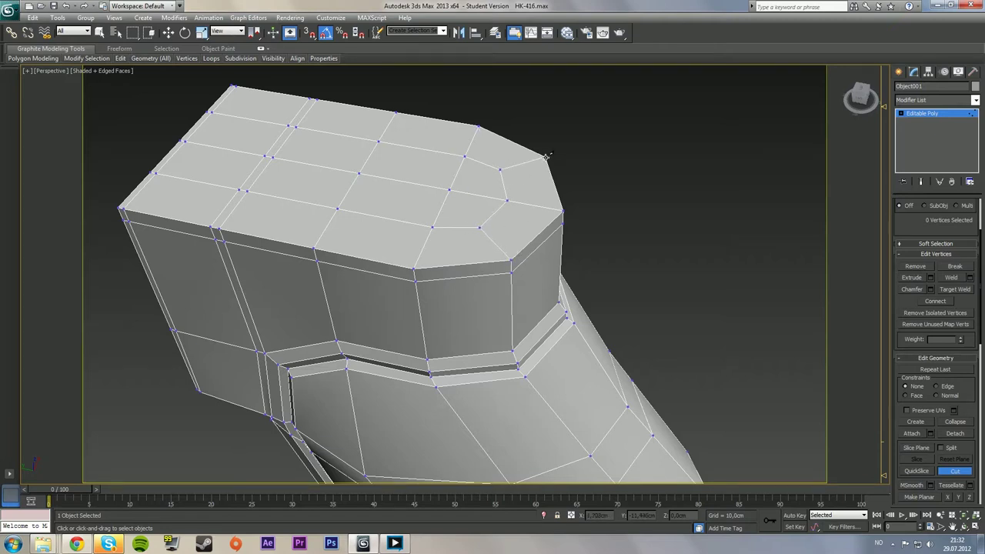
middle_click_drag(566, 279, 633, 262, "alt")
scroll(609, 310, "down", 6)
left_click(488, 317)
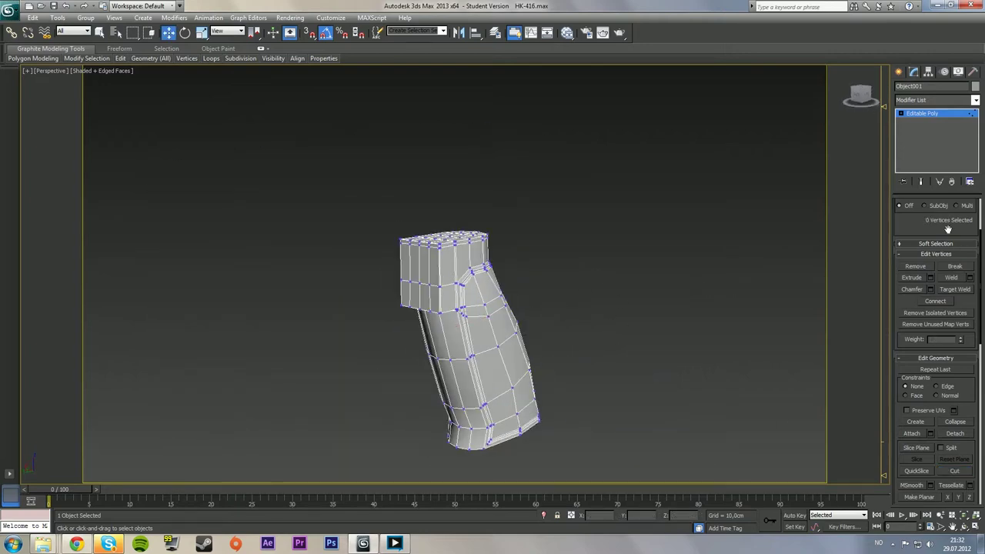
Apply a TurboSmooth modifier to the pistol grip with 2 iterations
left_click_drag(948, 229, 934, 342)
left_click(974, 102)
left_click(976, 101)
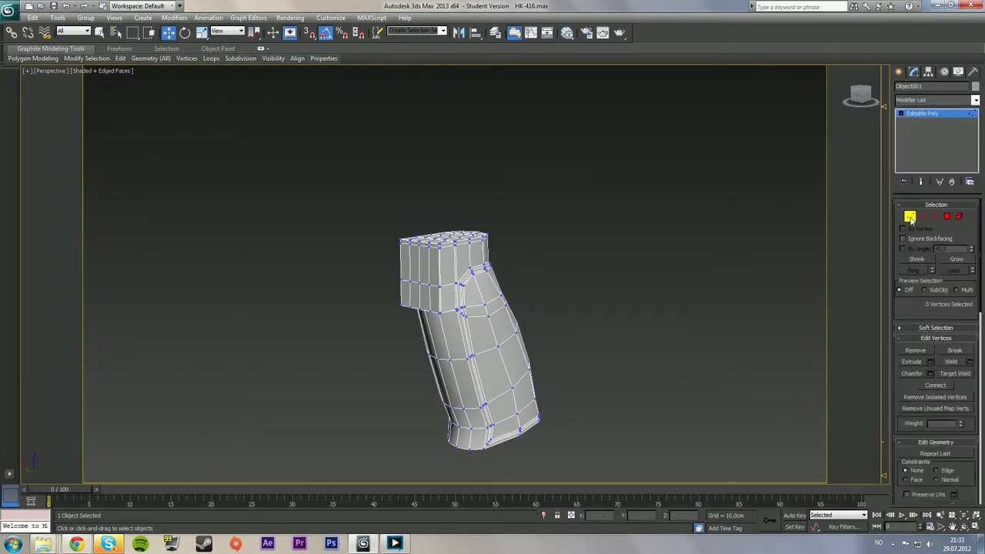
left_click(912, 219)
left_click(975, 100)
left_click_drag(976, 192, 976, 408)
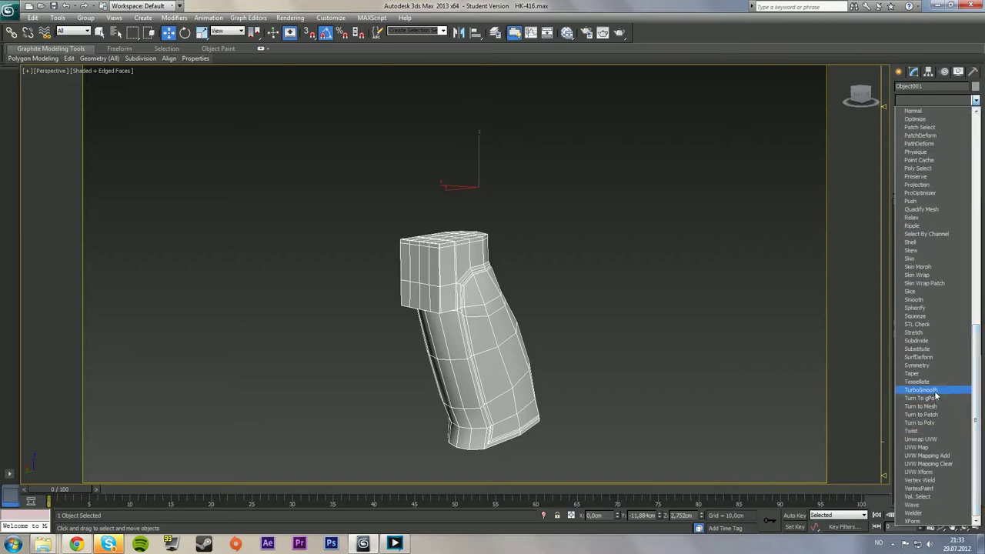
left_click(935, 391)
left_click(969, 220)
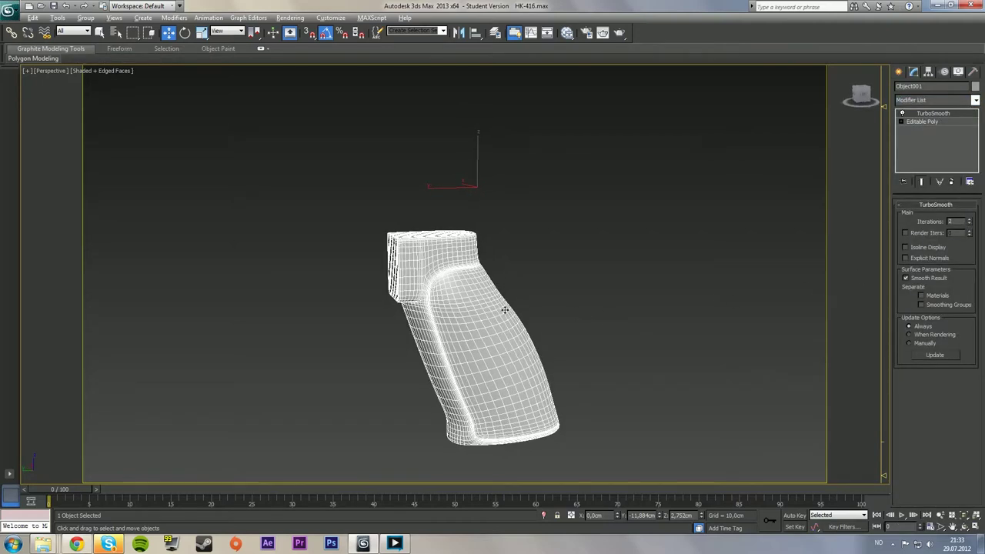
Turn off the edge display and unhide the rest of the rifle around the grip
mouse_move(505, 310)
middle_mouse_down("alt")
mouse_move(598, 277)
mouse_move(454, 312)
mouse_move(437, 336)
mouse_move(442, 324)
mouse_move(426, 308)
mouse_move(561, 312)
middle_mouse_up("alt")
key("F4")
scroll(560, 312, "up", 3)
right_click(414, 337)
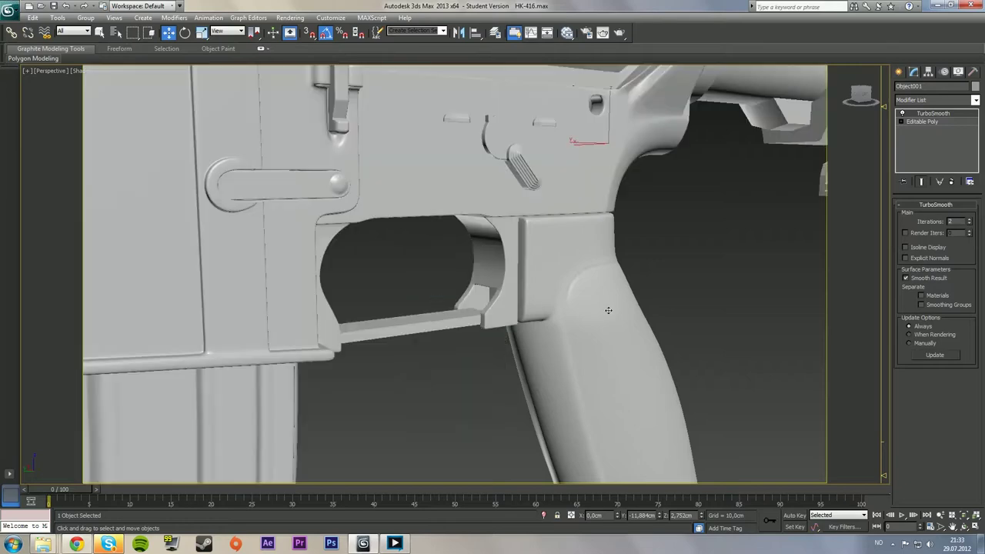
Examine how the smoothed grip fits against the lower receiver and compare it with the unsmoothed Editable Poly
scroll(699, 259, "up", 5)
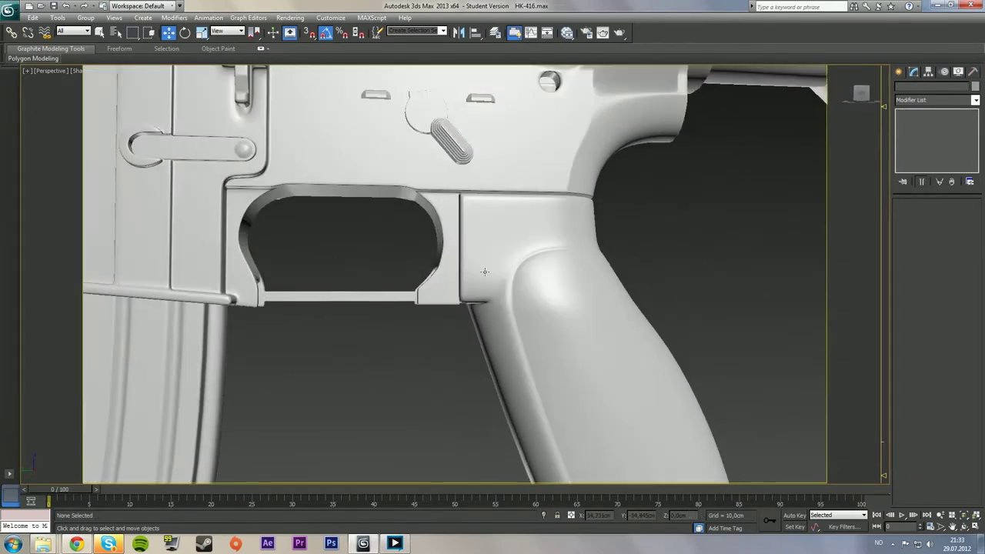
left_click(707, 269)
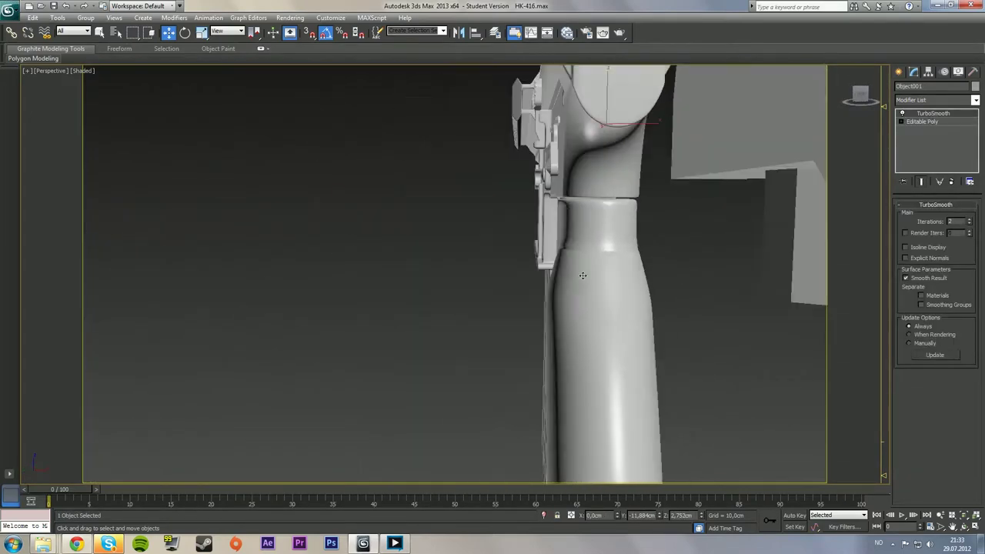
middle_click_drag(462, 331, 471, 343, "alt")
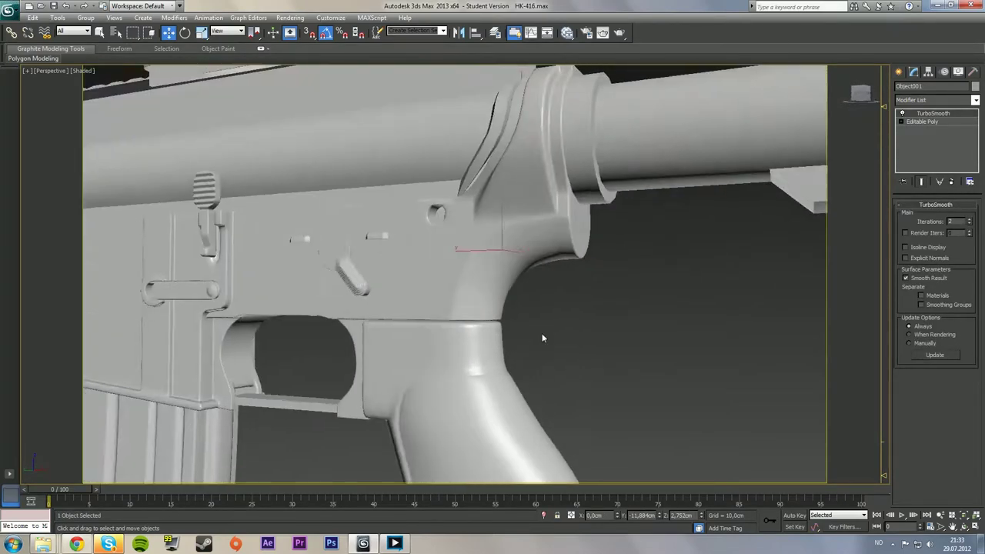
middle_click_drag(541, 337, 521, 306, "alt")
middle_click_drag(608, 277, 539, 304, "alt")
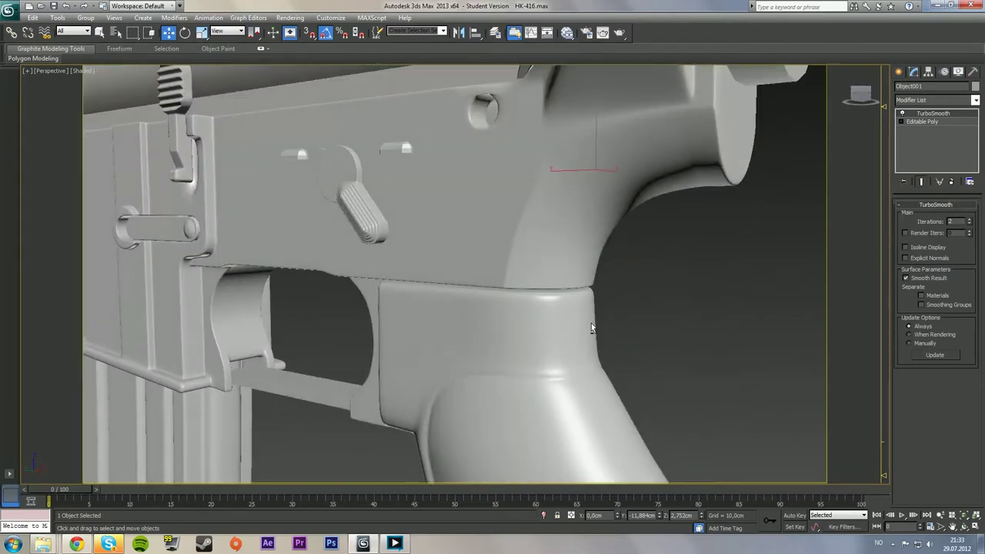
middle_click_drag(591, 323, 609, 317, "alt")
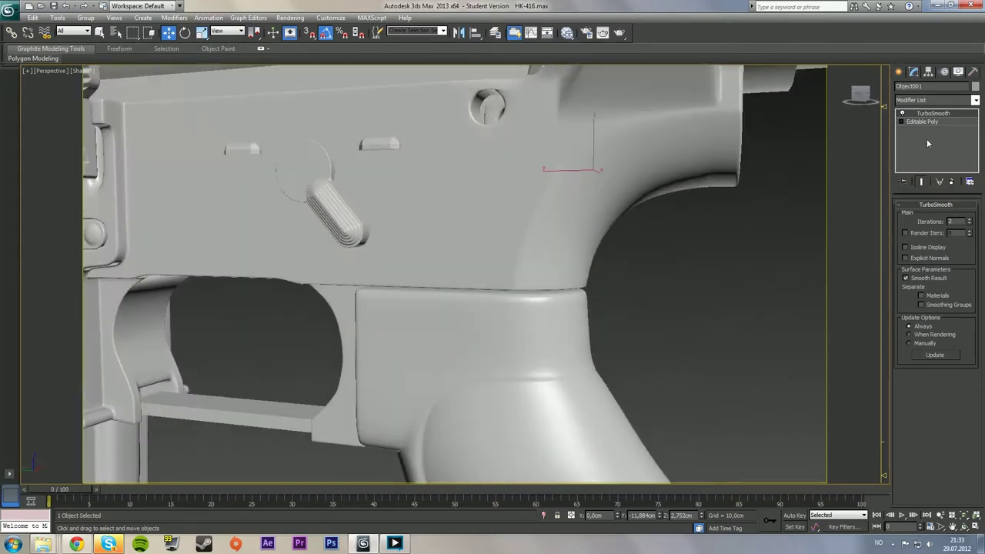
left_click(923, 122)
middle_click_drag(623, 266, 545, 275, "alt")
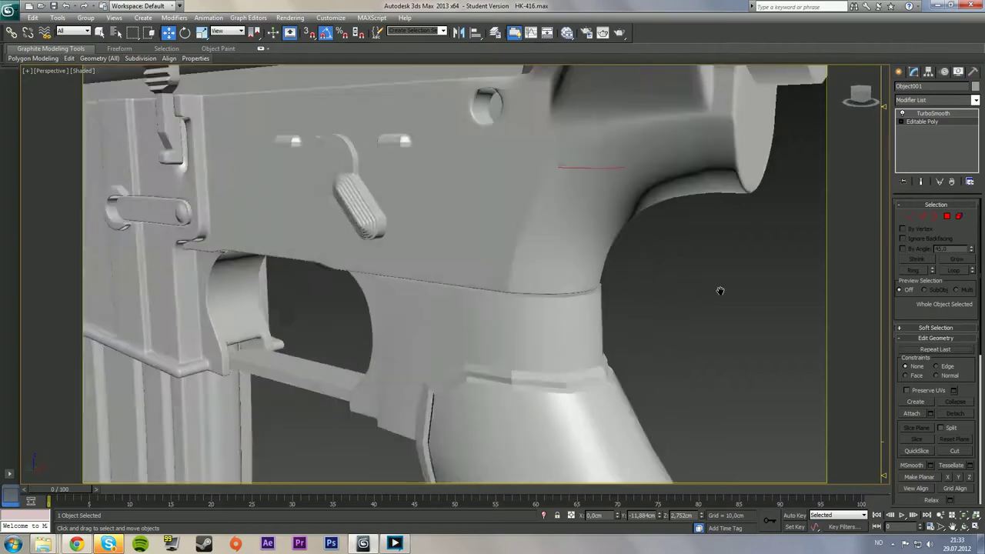
middle_click_drag(719, 288, 690, 300, "alt")
Show the edges again and scale all of the pistol grip's vertices to about 104% in width so it matches the lower receiver
key("F4")
middle_click_drag(510, 362, 579, 247, "alt")
scroll(560, 213, "down", 5)
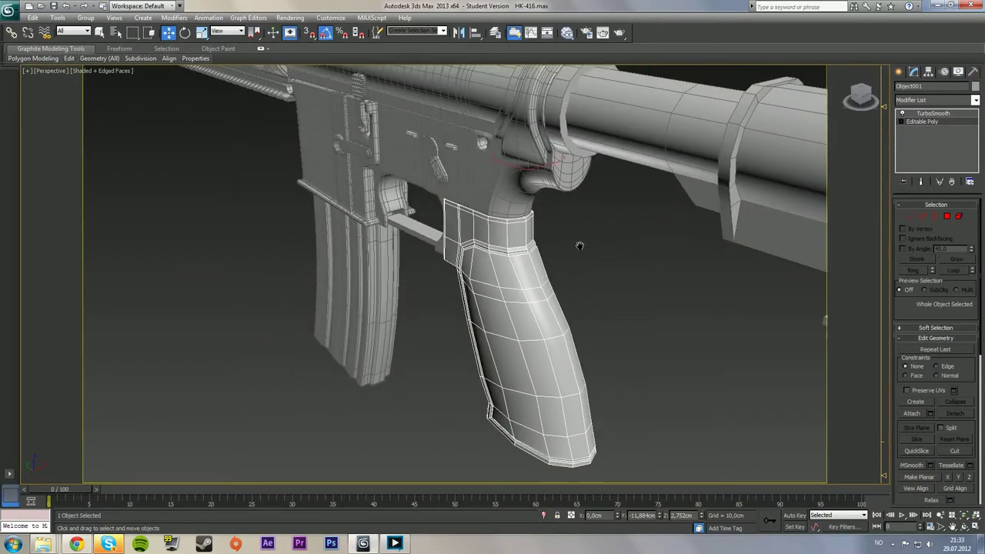
left_click(908, 219)
left_click_drag(406, 175, 635, 488)
middle_click_drag(580, 369, 608, 305, "alt")
left_click(204, 35)
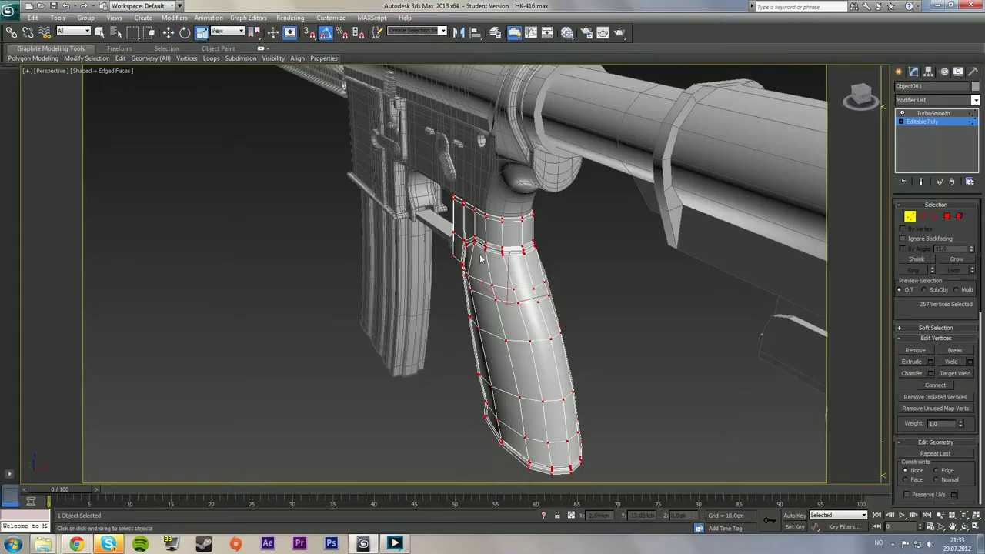
scroll(588, 229, "up", 4)
middle_click_drag(622, 250, 552, 290, "alt")
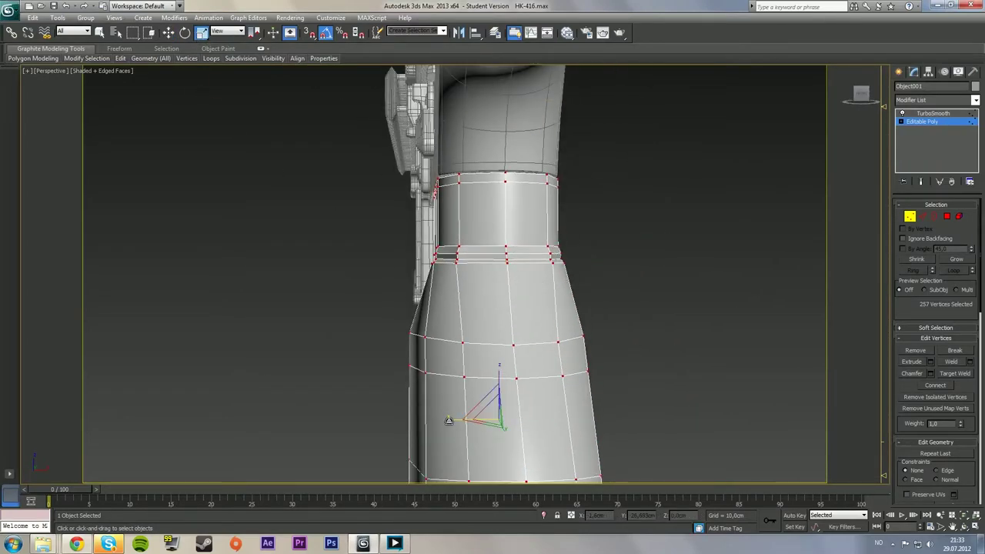
left_click_drag(449, 421, 446, 421)
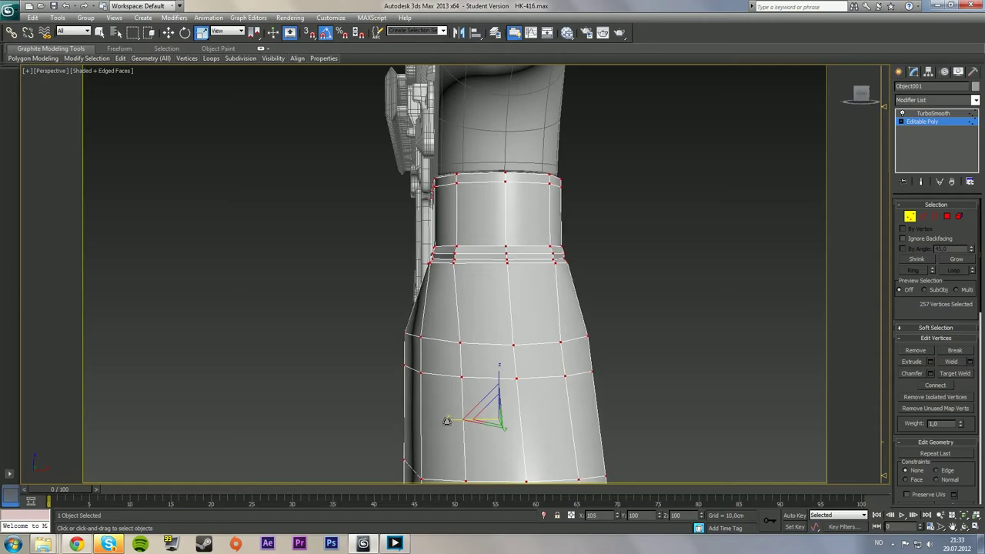
middle_click_drag(449, 370, 457, 341, "alt")
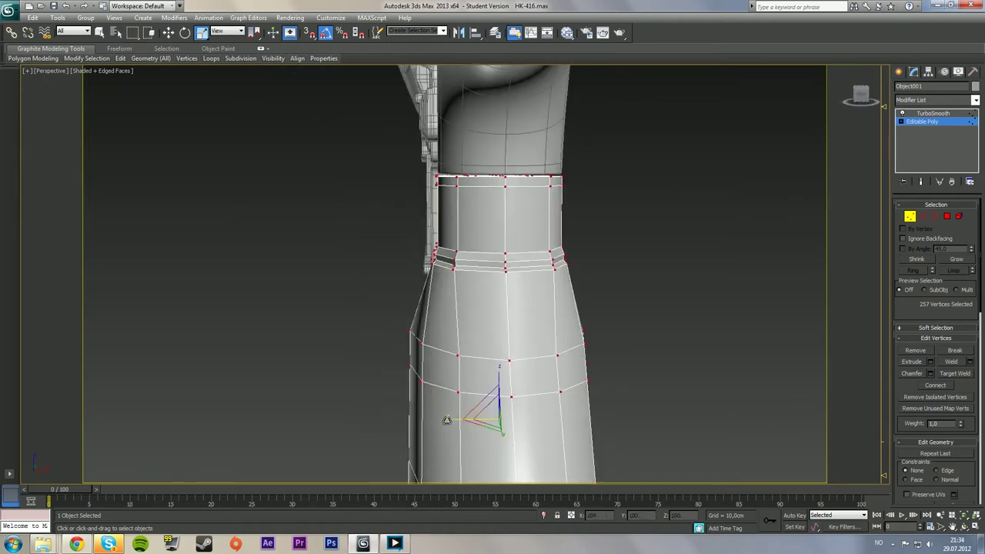
middle_click_drag(447, 418, 593, 241, "alt")
left_click(912, 220)
left_click(704, 214)
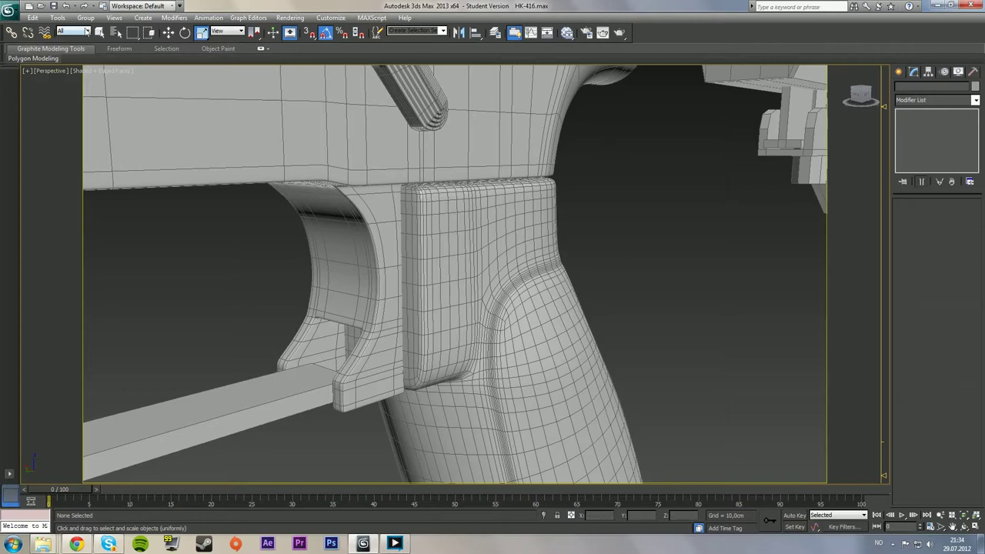
Center the pistol grip's pivot on the object using Affect Pivot Only and Center to Object
left_click(100, 32)
left_click(454, 224)
middle_click_drag(454, 223, 388, 191, "alt")
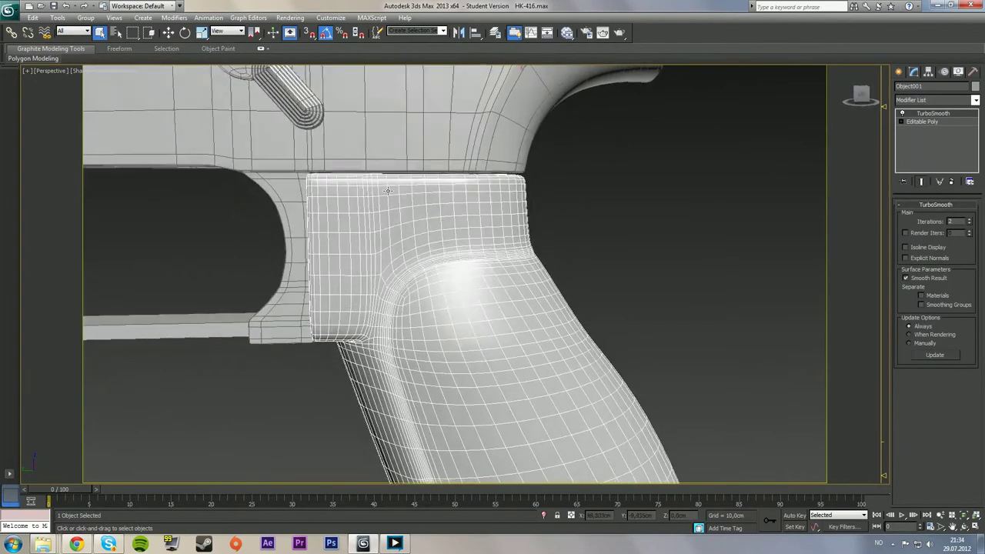
left_click(169, 34)
middle_click_drag(600, 180, 621, 261)
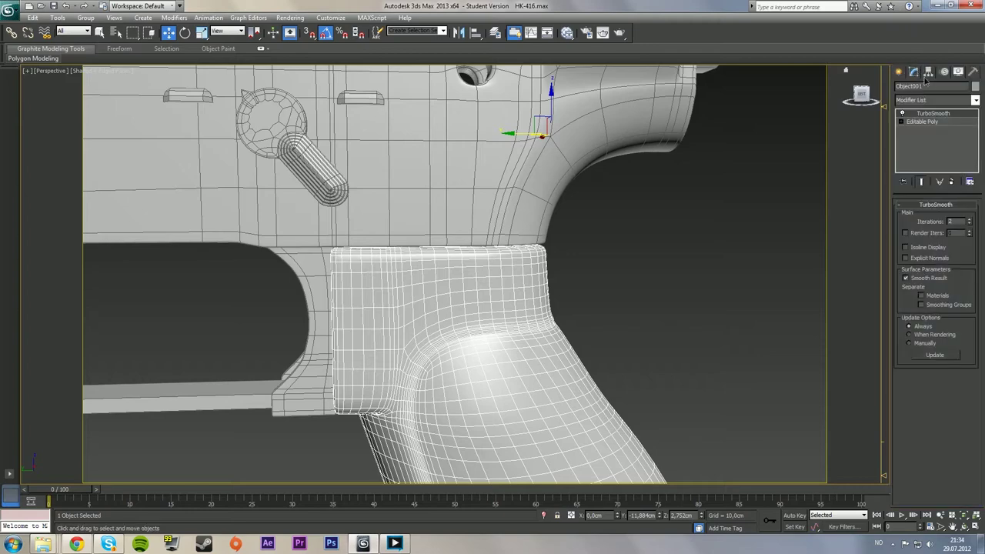
left_click(927, 74)
left_click(936, 137)
left_click(937, 192)
left_click(936, 138)
left_click(915, 74)
Delete the TurboSmooth modifier from the grip to return to its Editable Poly cage
right_click(923, 116)
left_click(926, 132)
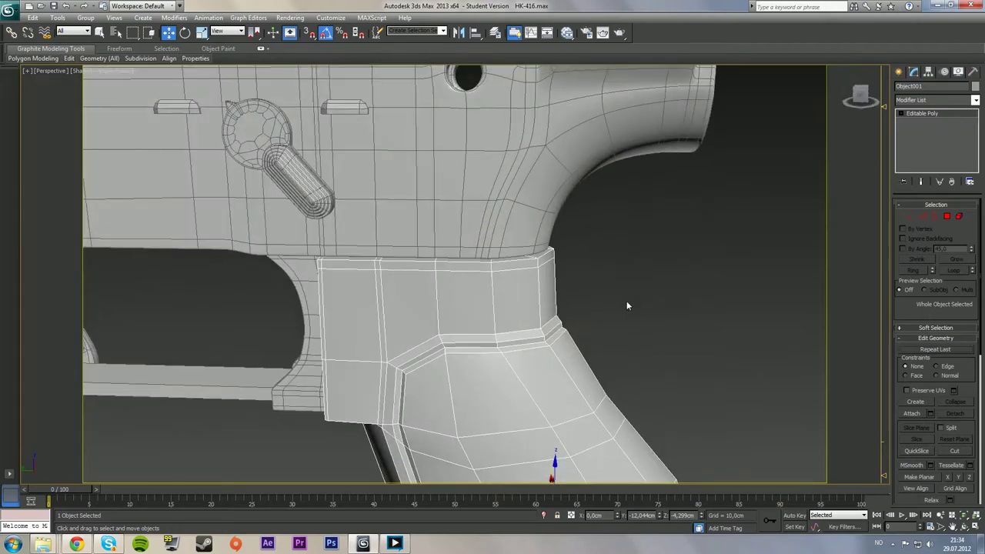
middle_click_drag(627, 305, 699, 269, "alt")
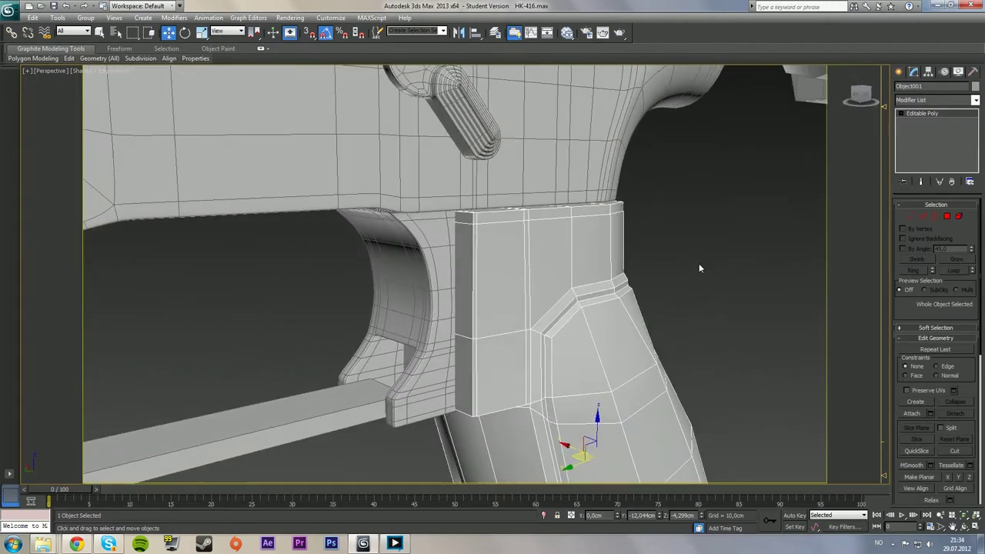
Select the supporting edge loop just below the collar's top rim and move it slightly upward
left_click(923, 217)
middle_click_drag(593, 243, 568, 241, "alt")
left_click(545, 216)
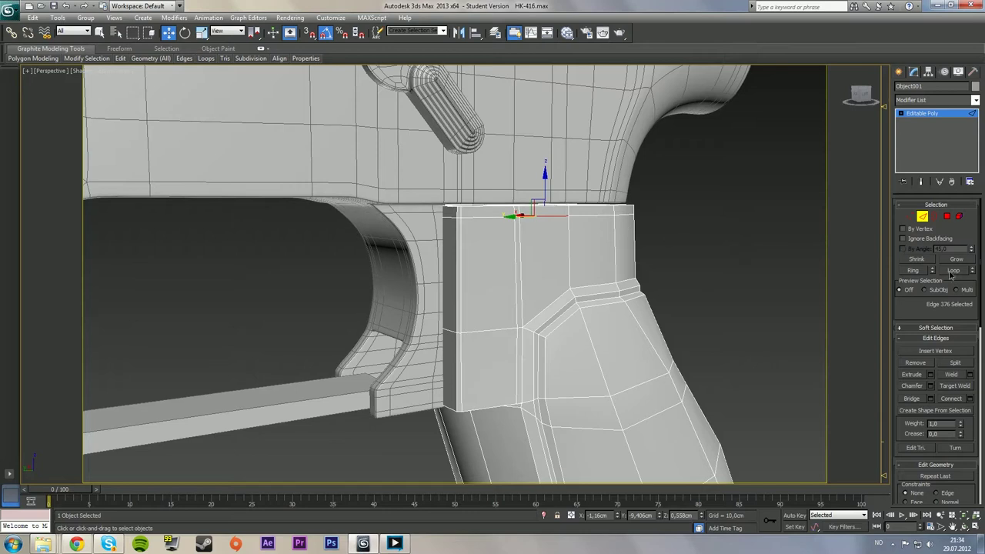
left_click(953, 270)
left_click_drag(495, 176, 495, 173)
left_click(572, 188)
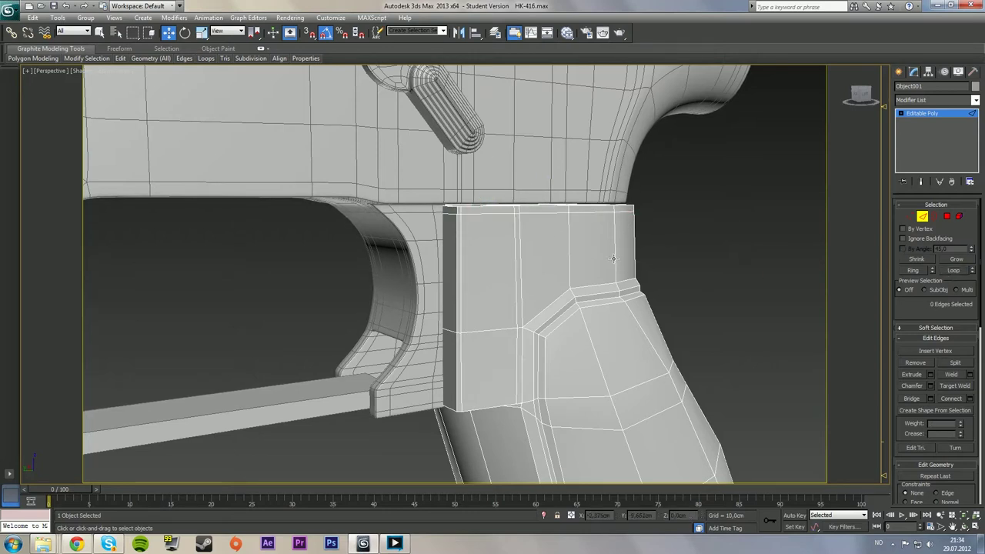
left_click(925, 218)
left_click(770, 286)
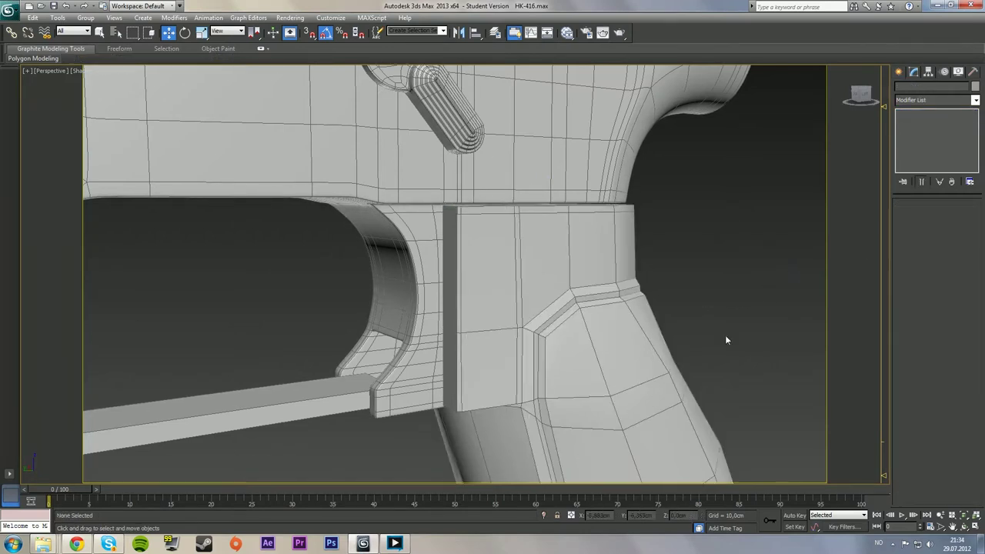
Move the whole grip slightly upward along Z toward the lower receiver
left_click(606, 452)
left_click_drag(617, 445, 617, 444)
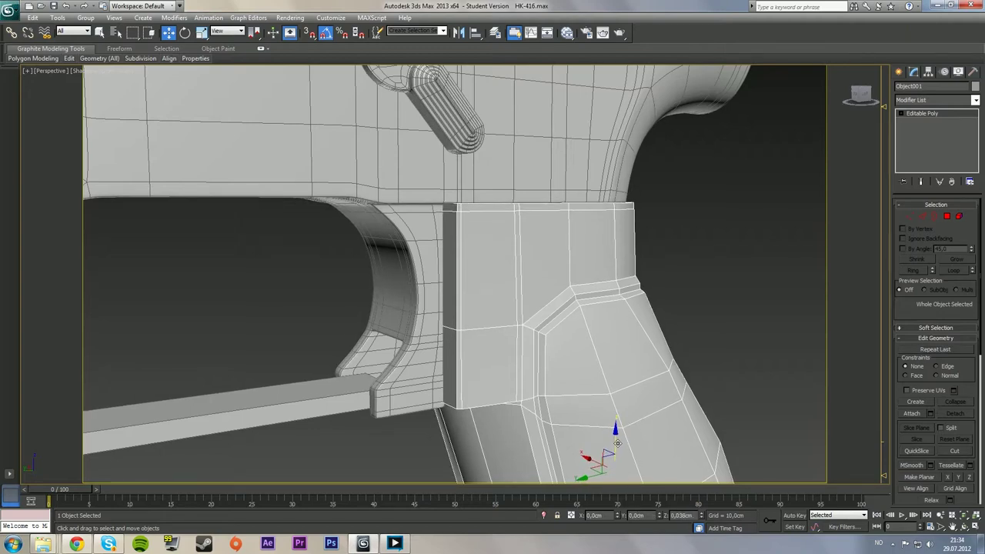
left_click(758, 277)
Select all vertices on the collar's front face in wireframe and move them slightly back along Y, away from the trigger guard
middle_click_drag(726, 279, 572, 259, "alt")
left_click(511, 243)
scroll(511, 241, "down", 5)
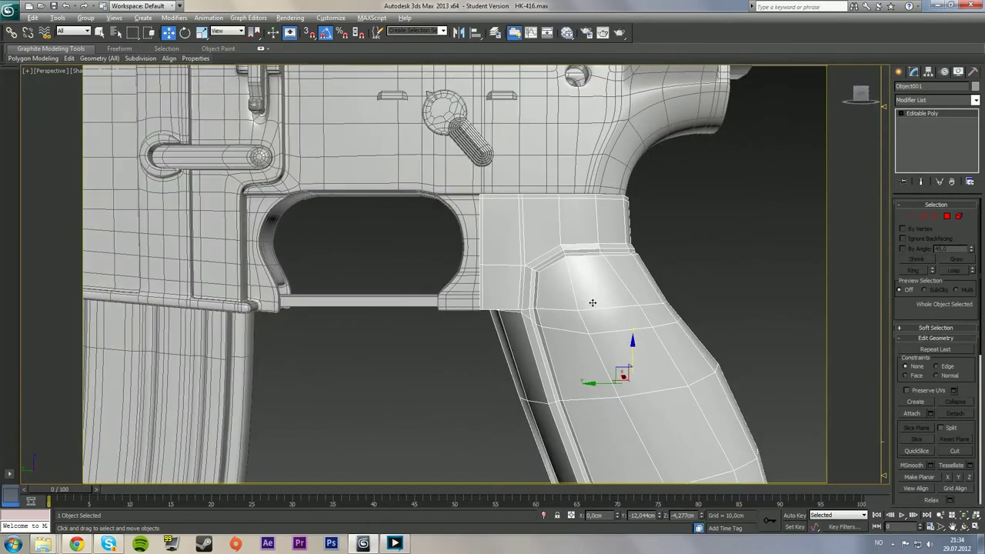
left_click(910, 217)
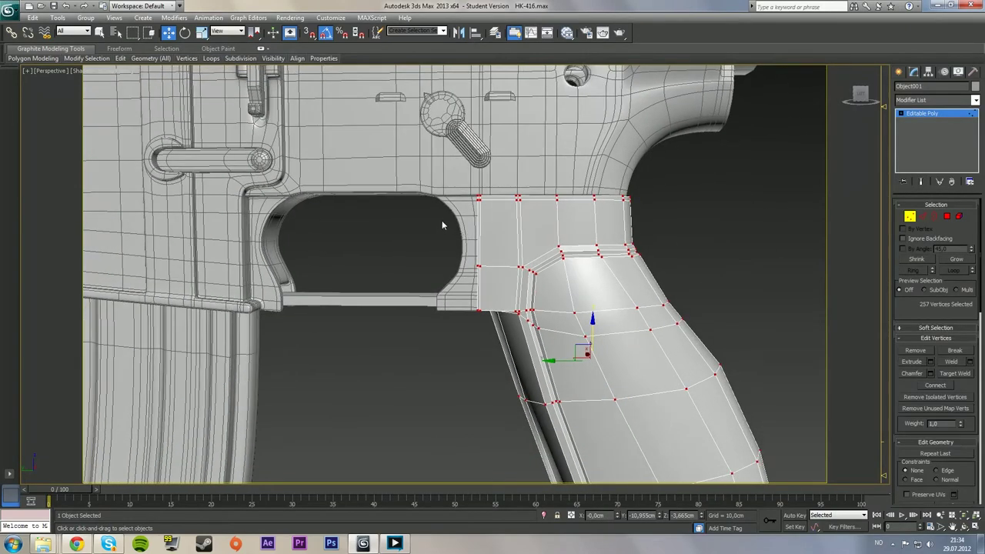
key("F3")
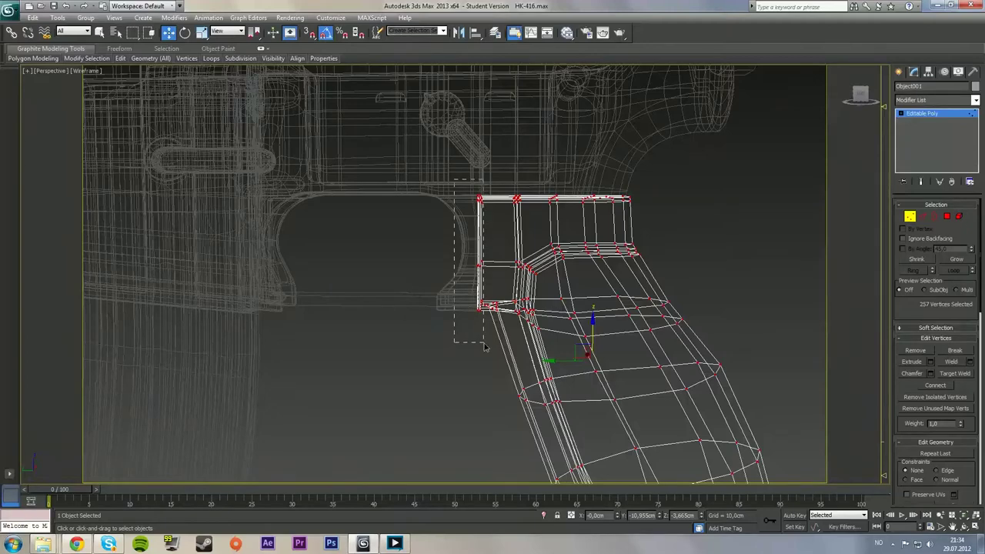
left_click_drag(454, 179, 483, 341)
scroll(470, 270, "up", 3)
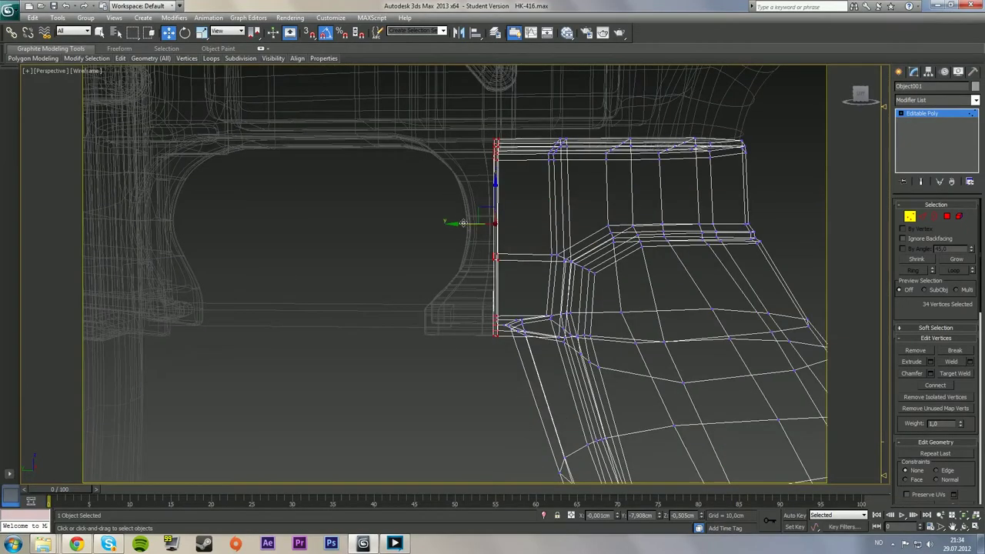
left_click_drag(462, 222, 465, 223)
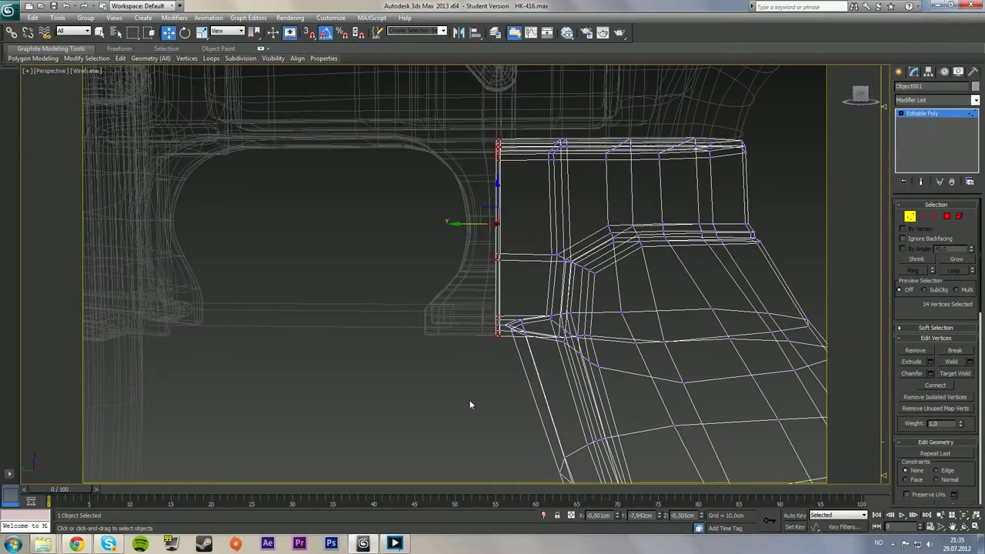
left_click(469, 403)
key("F3")
left_click(910, 217)
left_click(403, 408)
Select the ring of vertical edges around the collar's lower section and connect it with 1 segment
mouse_move(573, 269)
middle_mouse_down("alt")
mouse_move(606, 285)
mouse_move(693, 266)
middle_mouse_up("alt")
middle_click_drag(693, 265, 330, 184)
left_click(101, 35)
left_click(531, 258)
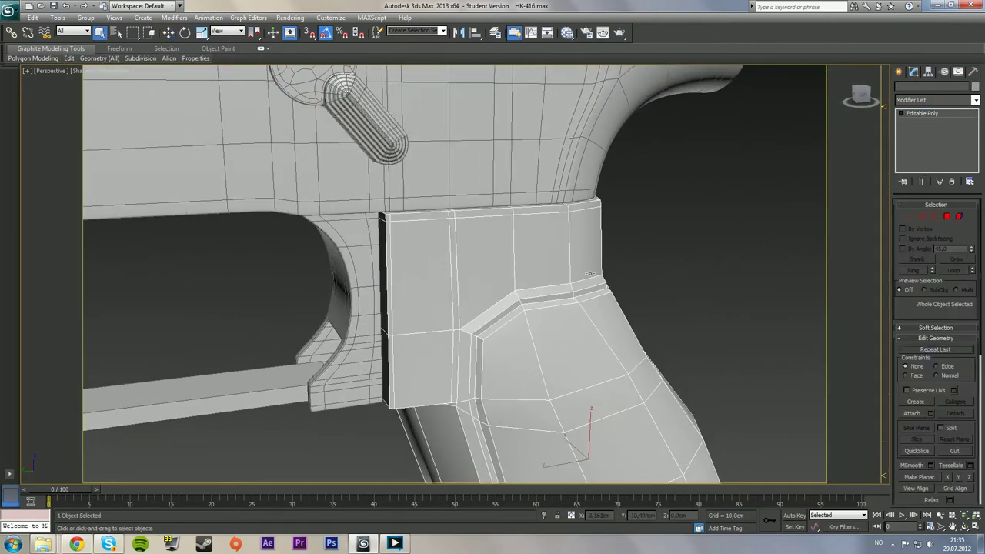
middle_click_drag(752, 280, 732, 247, "alt")
left_click(923, 219)
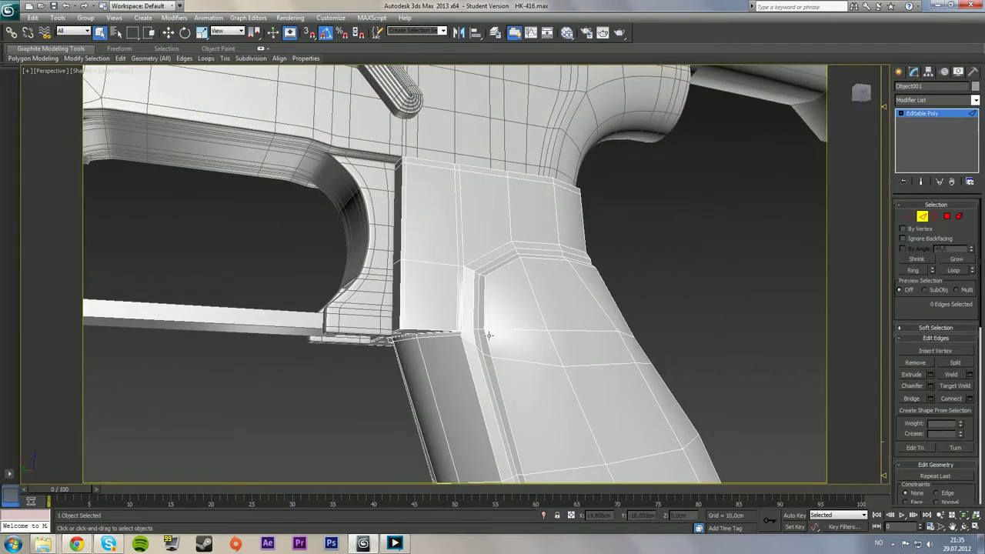
mouse_move(440, 345)
middle_mouse_down("alt")
mouse_move(508, 298)
mouse_move(435, 341)
middle_mouse_up("alt")
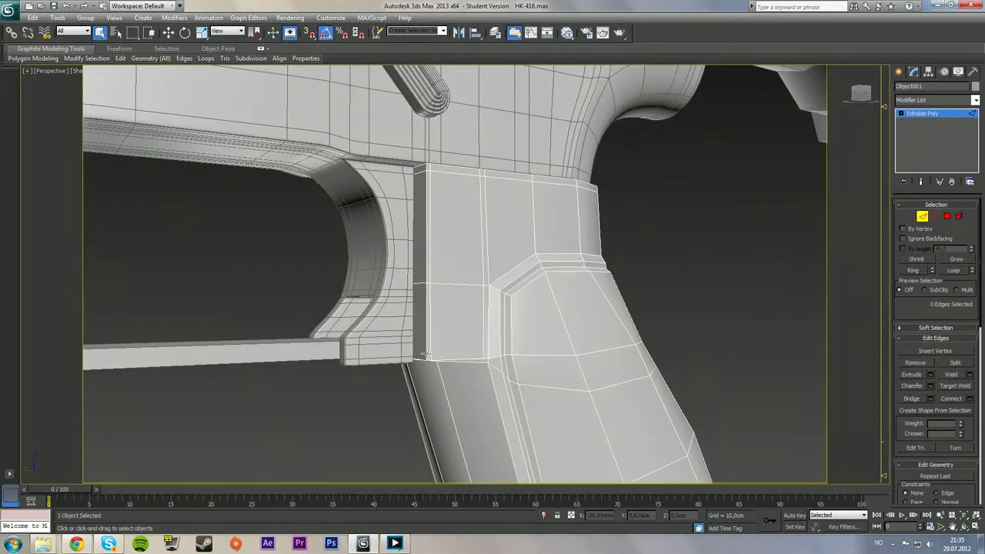
left_click(428, 338)
left_click(915, 270)
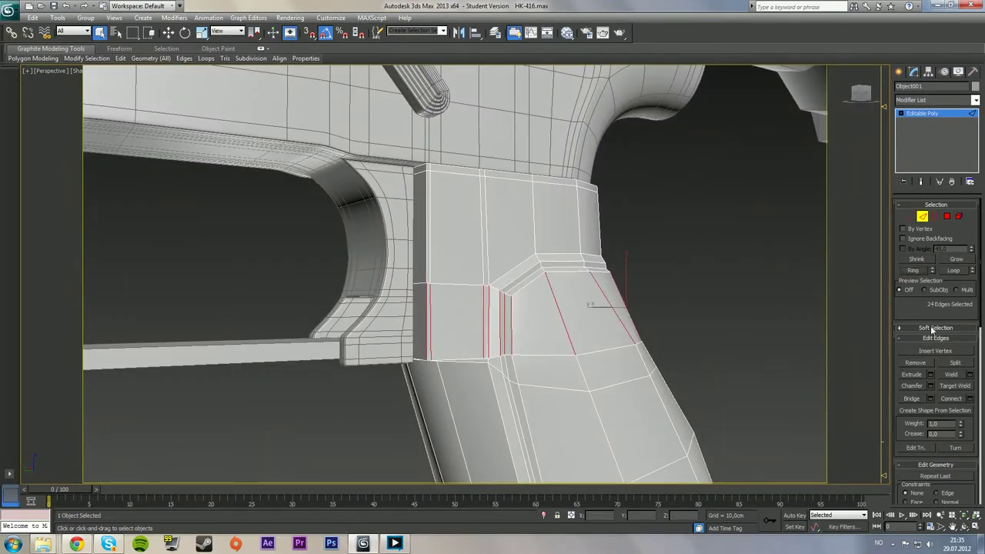
left_click(971, 399)
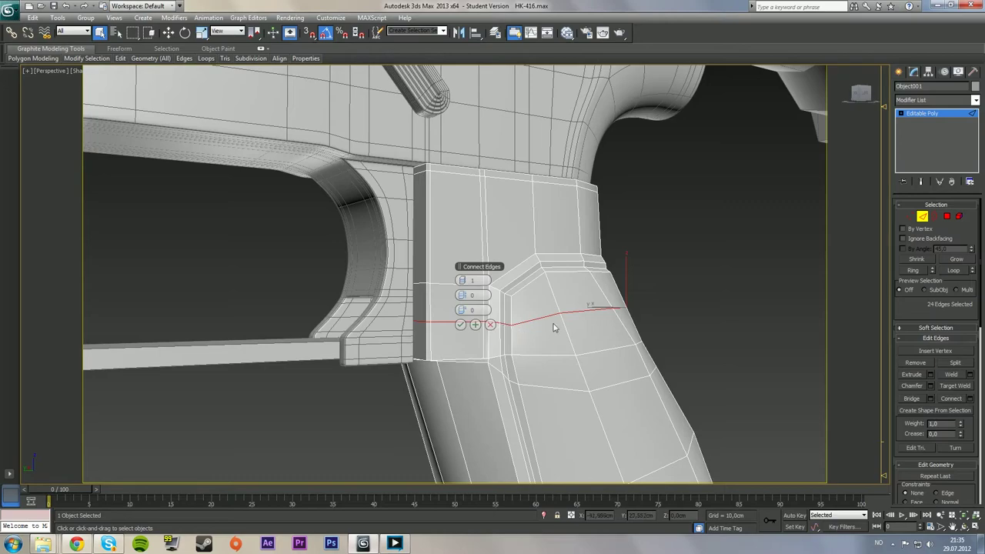
middle_click_drag(553, 328, 495, 324, "alt")
left_click(461, 325)
In the Left view, slide the new loop's vertices down toward the collar's bottom edge with the Edge constraint, then reset constraints to None
left_click(909, 217)
key("alt+w")
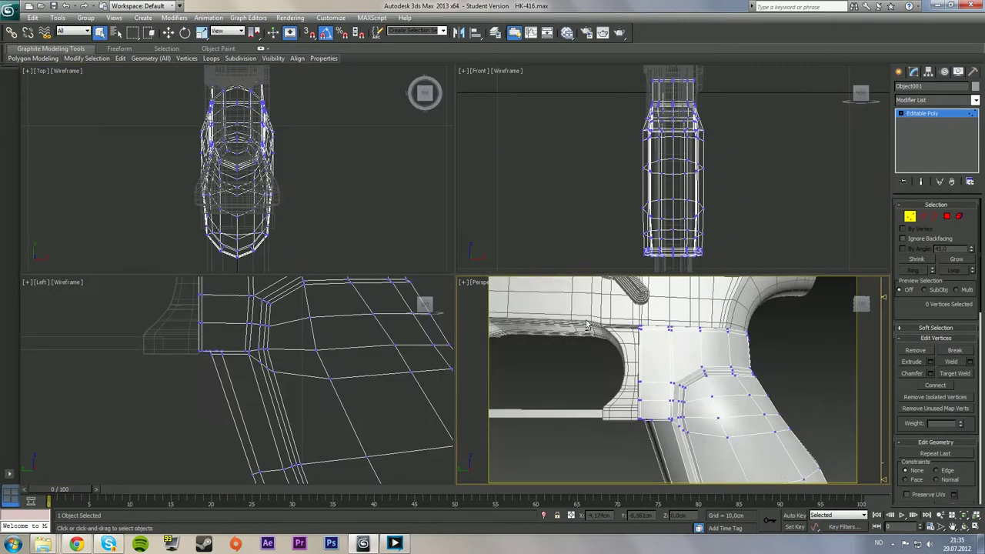
middle_click_drag(253, 348, 278, 351)
key("alt+w")
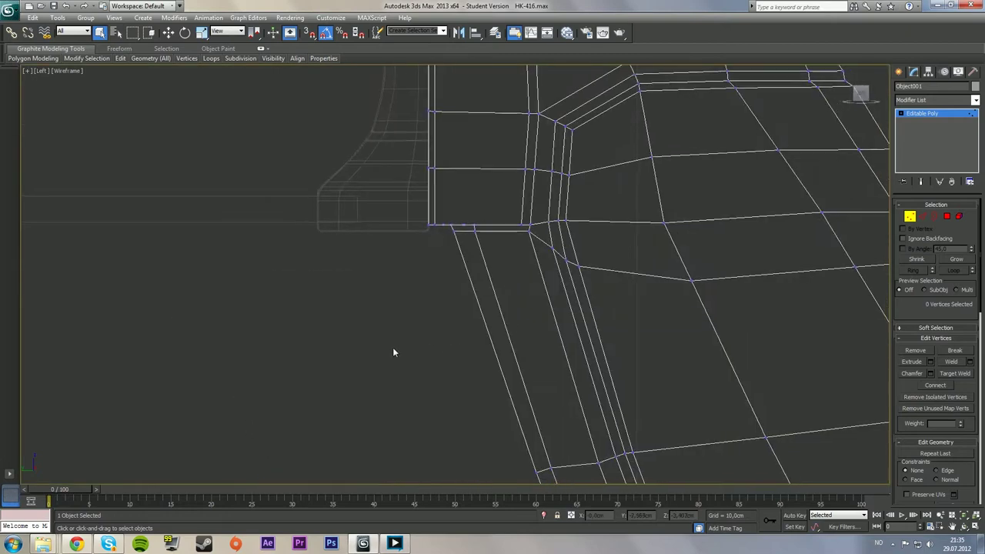
middle_click_drag(457, 292, 401, 378)
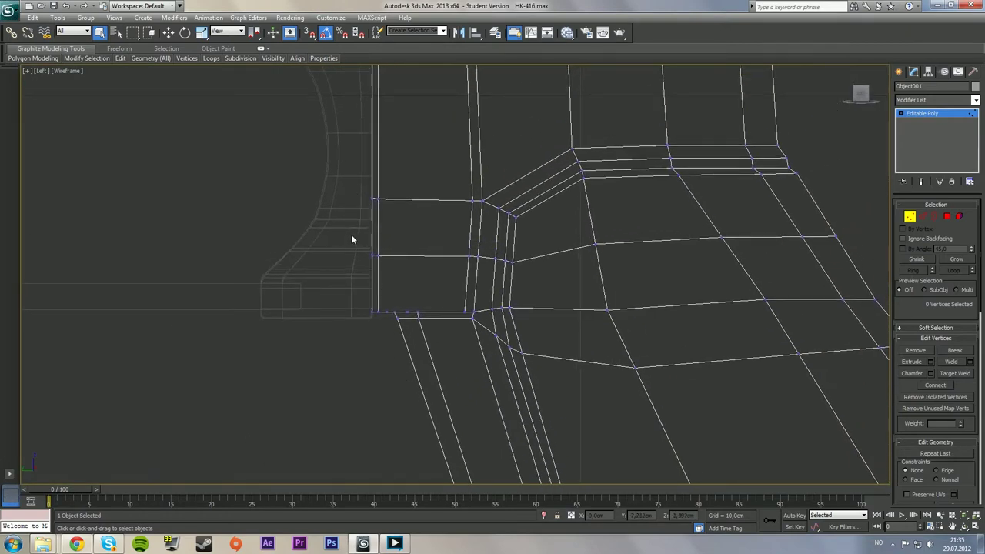
left_click_drag(351, 236, 488, 272)
scroll(916, 386, "down", 2)
key("w")
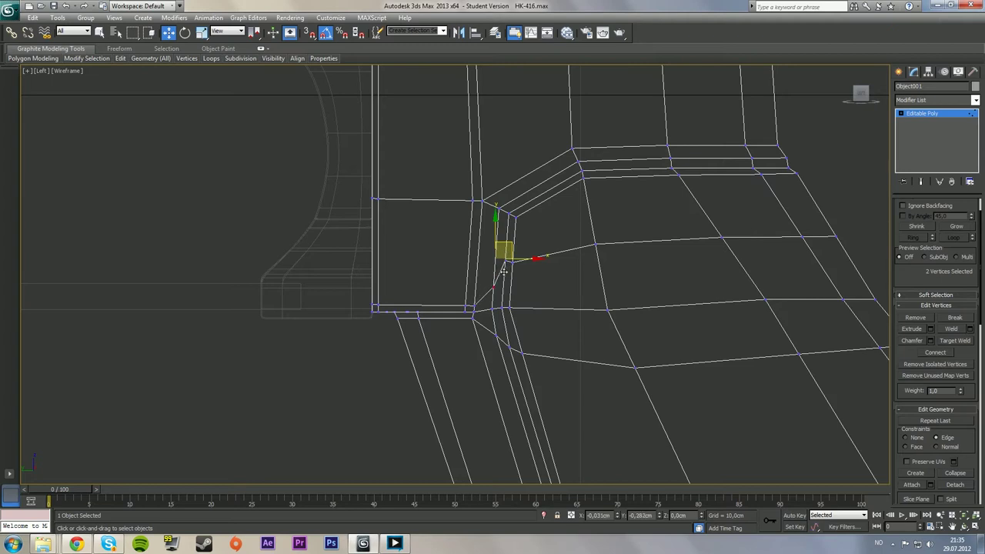
left_click(542, 281)
left_click_drag(504, 272, 531, 277)
left_click(549, 312)
left_click(753, 395)
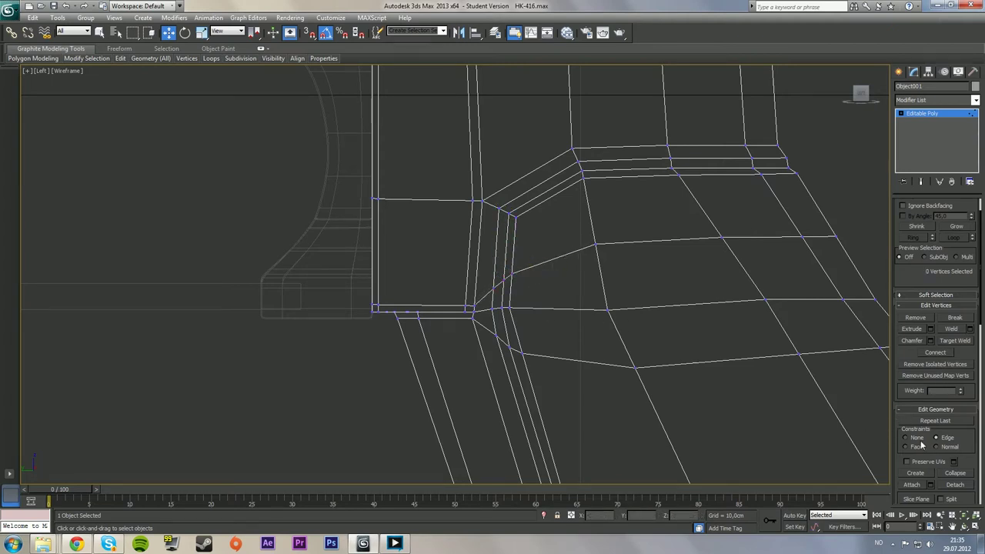
scroll(918, 376, "up", 2)
left_click(911, 219)
left_click(360, 375)
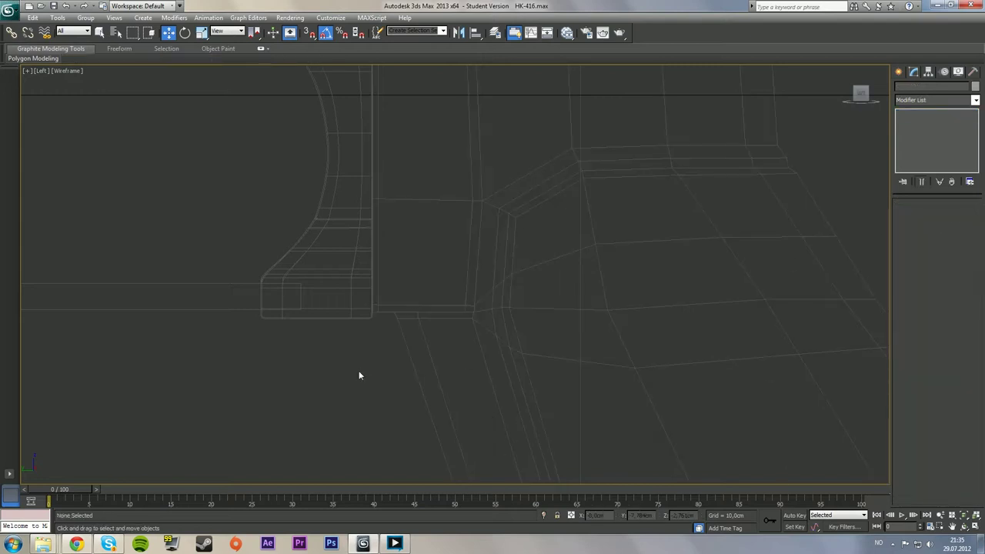
Return to the perspective view and examine the grip's unsmoothed mesh and its fit against the receiver from several angles
key("alt+w")
middle_click(679, 423)
left_click(680, 424)
key("alt+w")
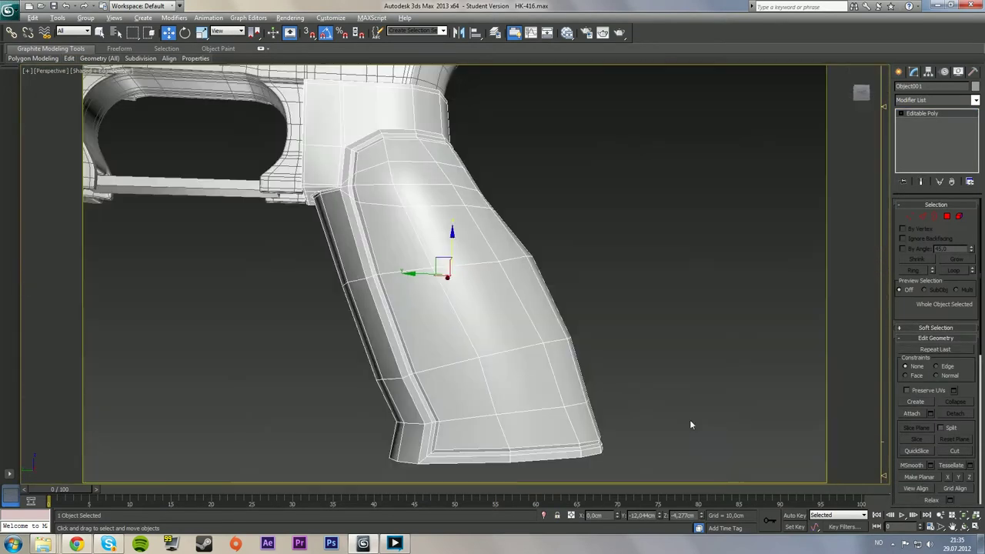
middle_click_drag(291, 310, 317, 325, "alt")
left_click(101, 33)
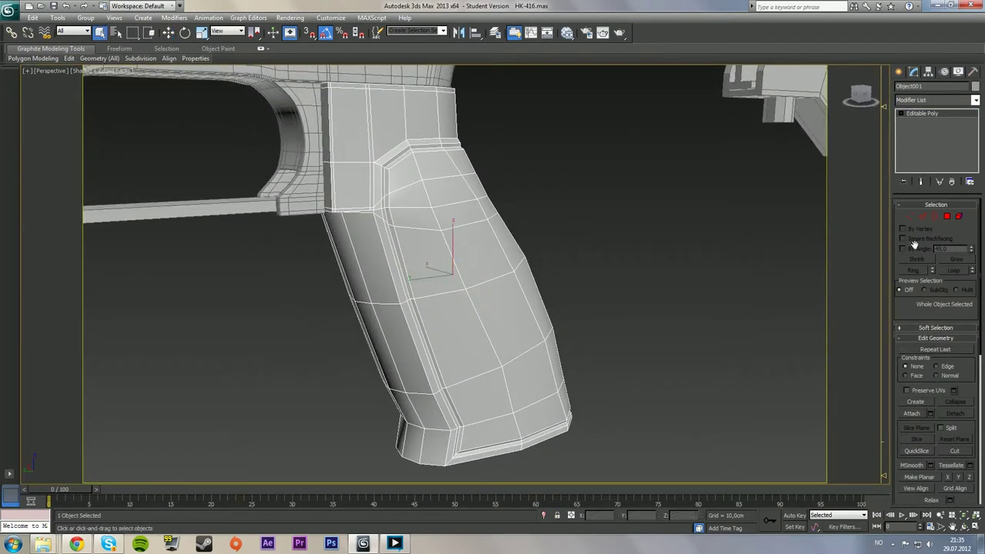
left_click(687, 242)
middle_click_drag(600, 276, 662, 308, "alt")
middle_click_drag(662, 307, 590, 258, "alt")
middle_click_drag(591, 258, 579, 291, "alt")
left_click(581, 291)
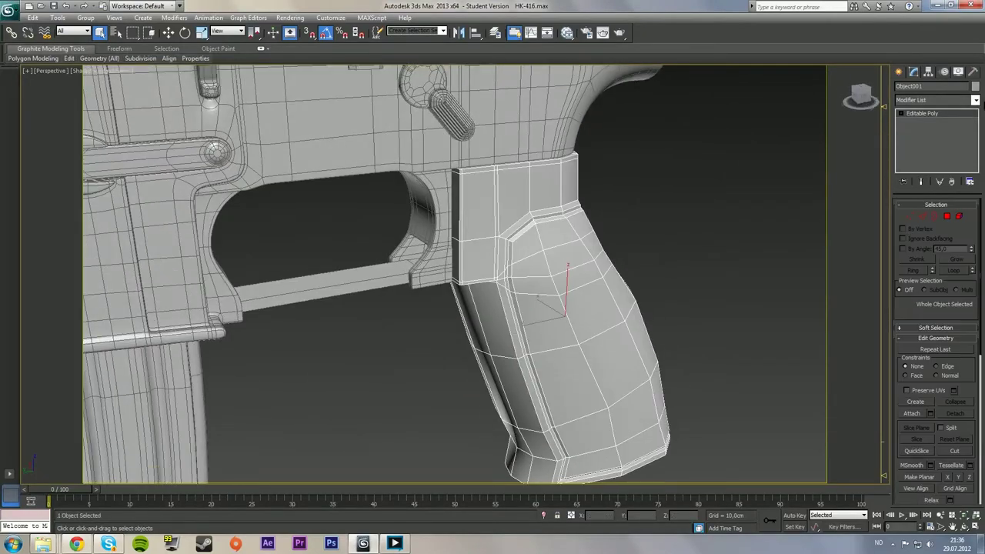
Apply TurboSmooth to the grip with 2 iterations and Isoline Display enabled, and hide the edge display
left_click(974, 104)
left_click(928, 377)
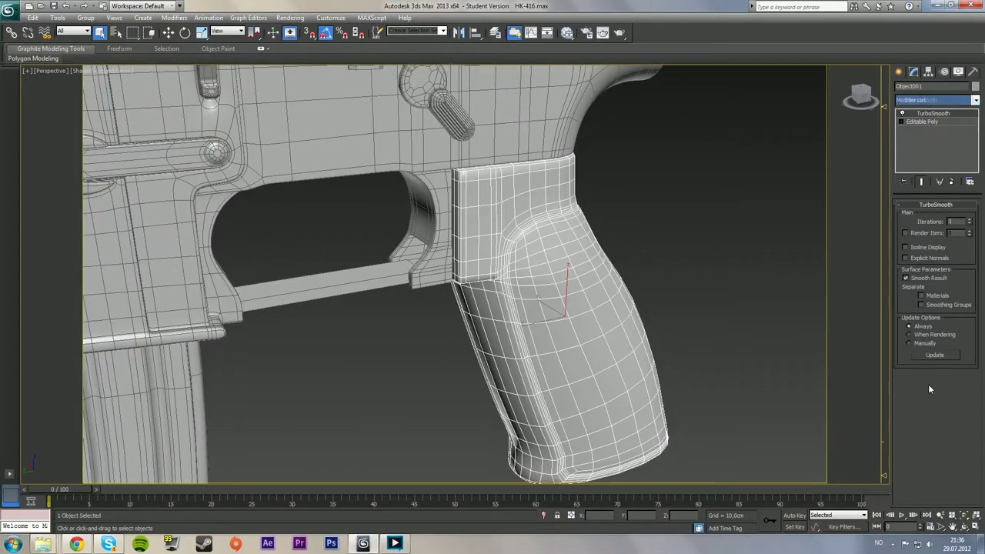
left_click(969, 219)
left_click(906, 246)
key("F4")
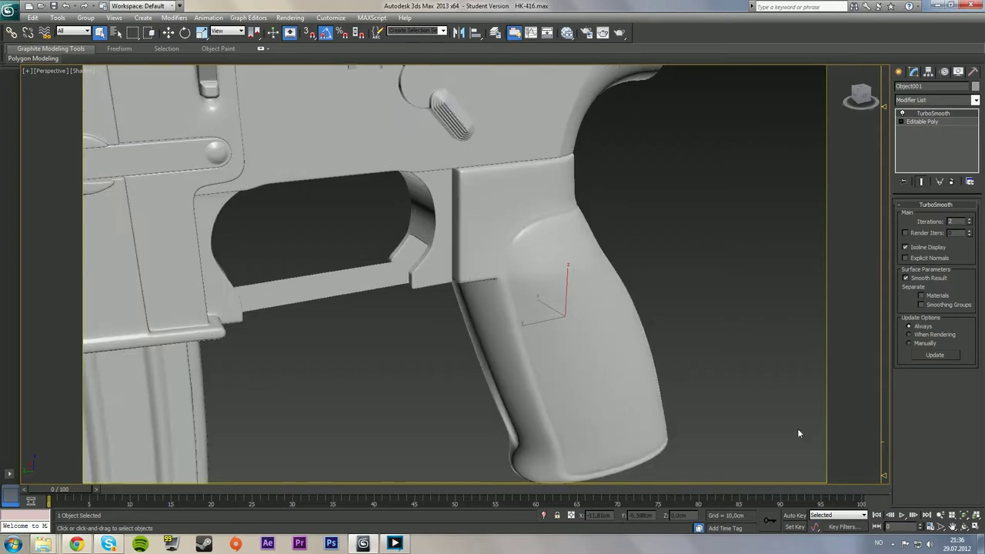
Examine how the smoothed grip's collar meets the receiver and trigger guard, and hide the edge display
left_click(965, 527)
left_click_drag(492, 304, 524, 302)
scroll(482, 290, "up", 6)
mouse_move(506, 244)
middle_mouse_down()
mouse_move(495, 305)
mouse_move(489, 250)
middle_mouse_up()
scroll(496, 306, "up", 3)
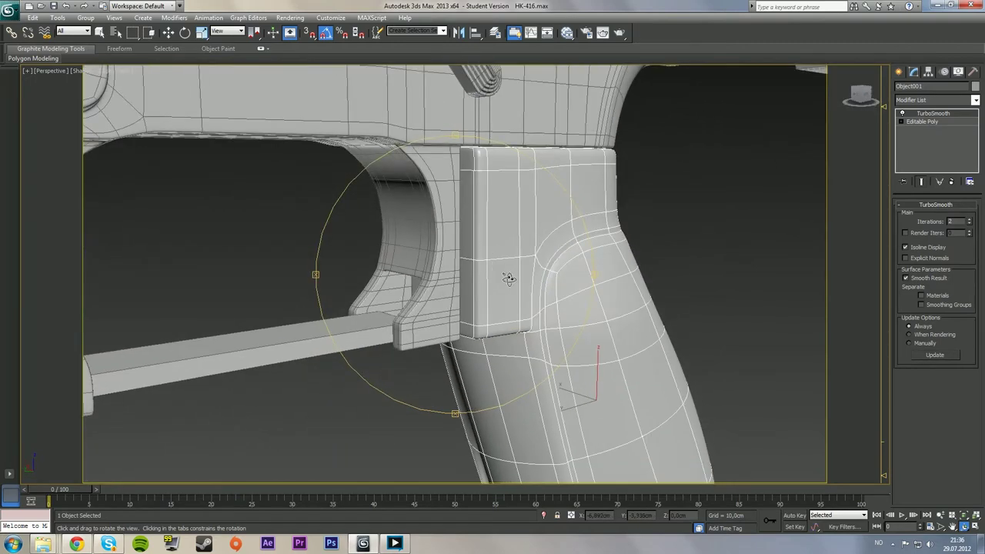
left_click_drag(509, 280, 444, 288)
key("F4")
In the Left view, select the vertices around the collar's lower edge and the adjoining grip rows and move them slightly down
left_click(921, 122)
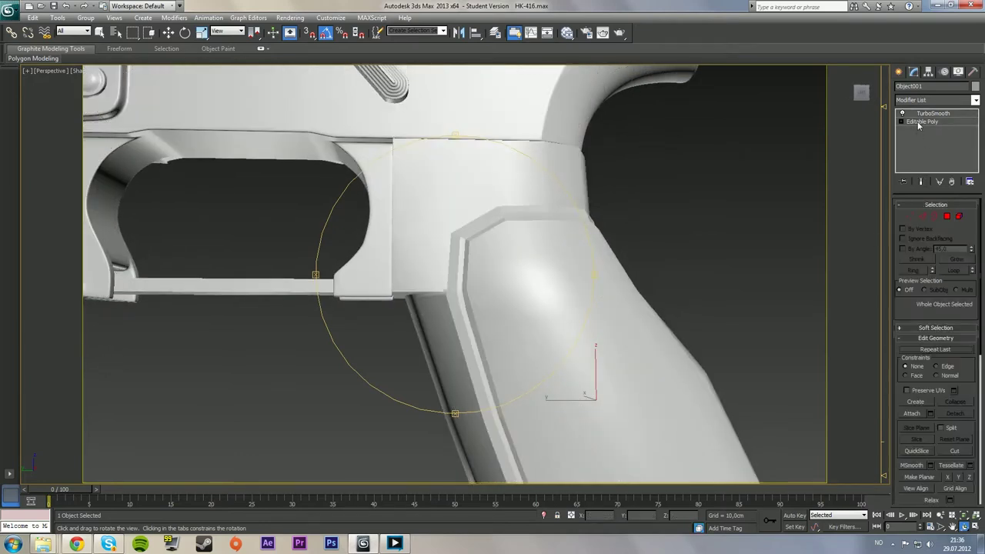
left_click(911, 217)
key("alt+w")
middle_click_drag(308, 439, 310, 404)
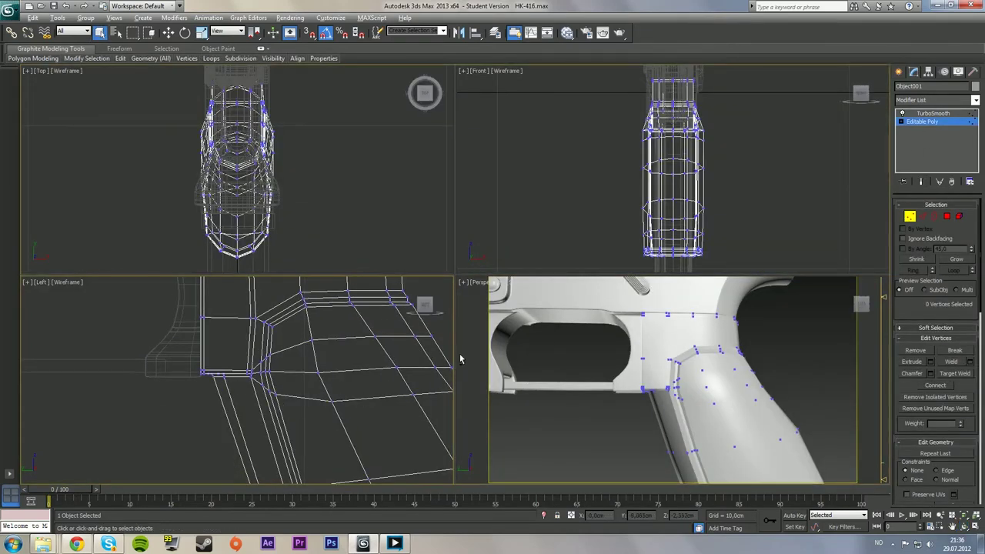
key("alt+w")
scroll(343, 359, "down", 2)
scroll(567, 336, "down", 2)
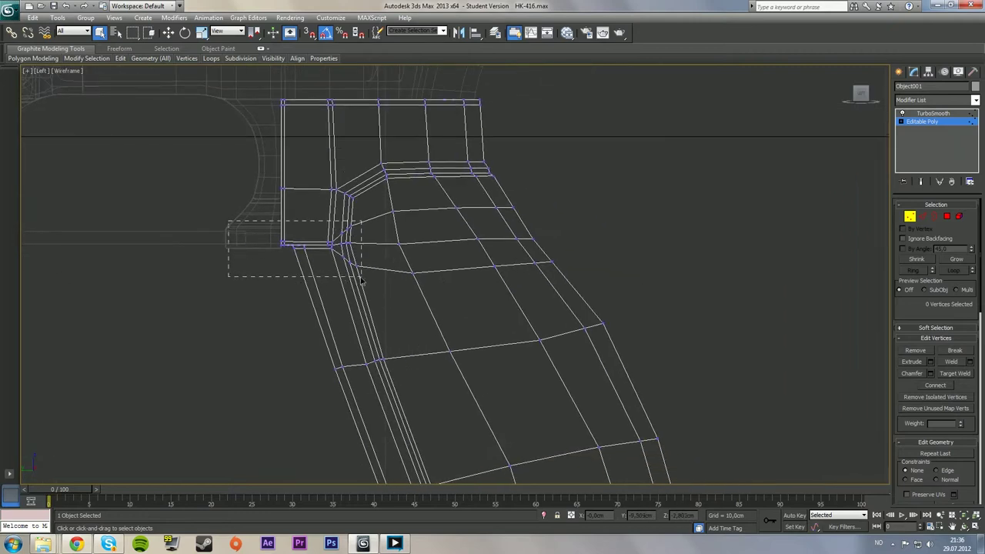
key("w")
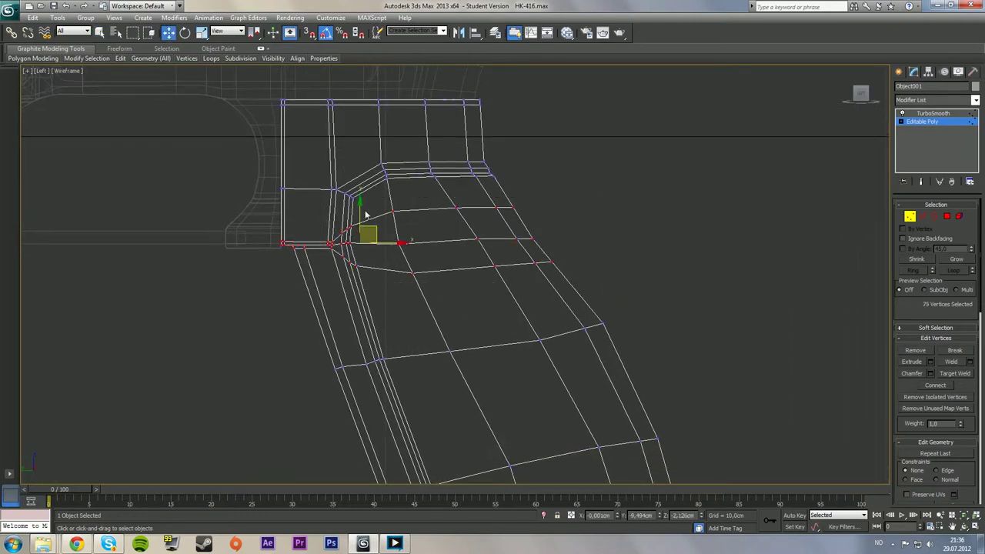
left_click_drag(361, 211, 363, 217)
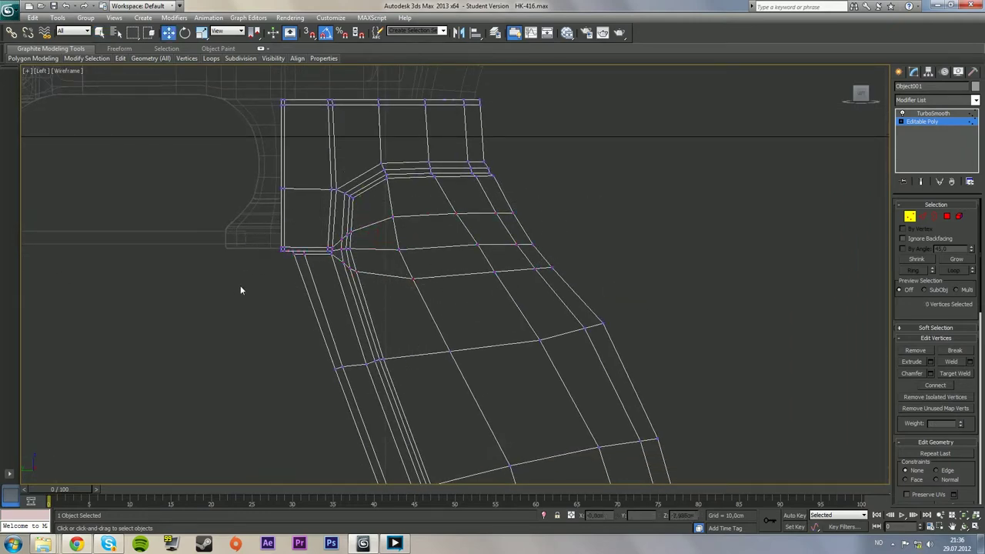
middle_click_drag(241, 290, 246, 310)
Compare the grip collar's smoothed and unsmoothed outline with the trigger guard's lower corner in the Left view
left_click(909, 217)
left_click(730, 250)
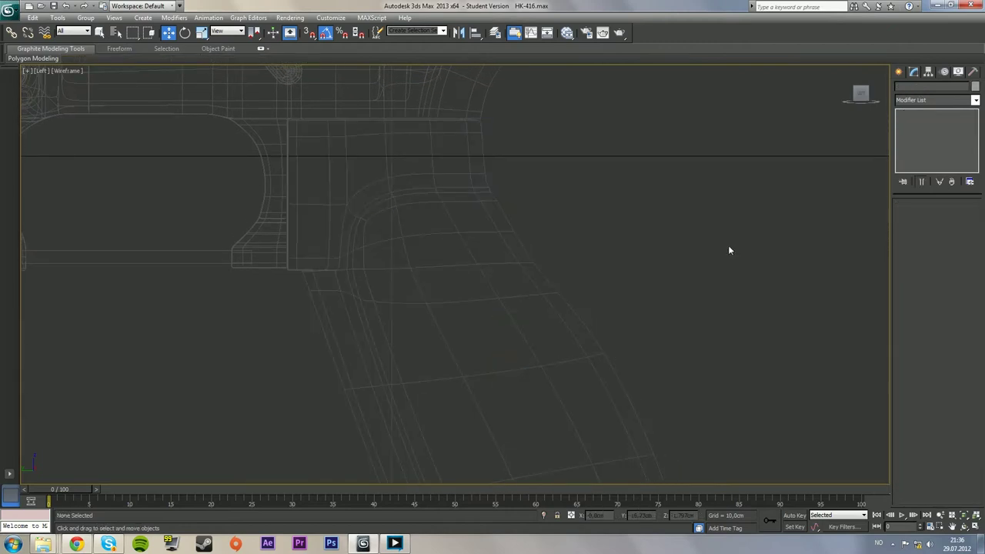
left_click(469, 168)
key("alt+w")
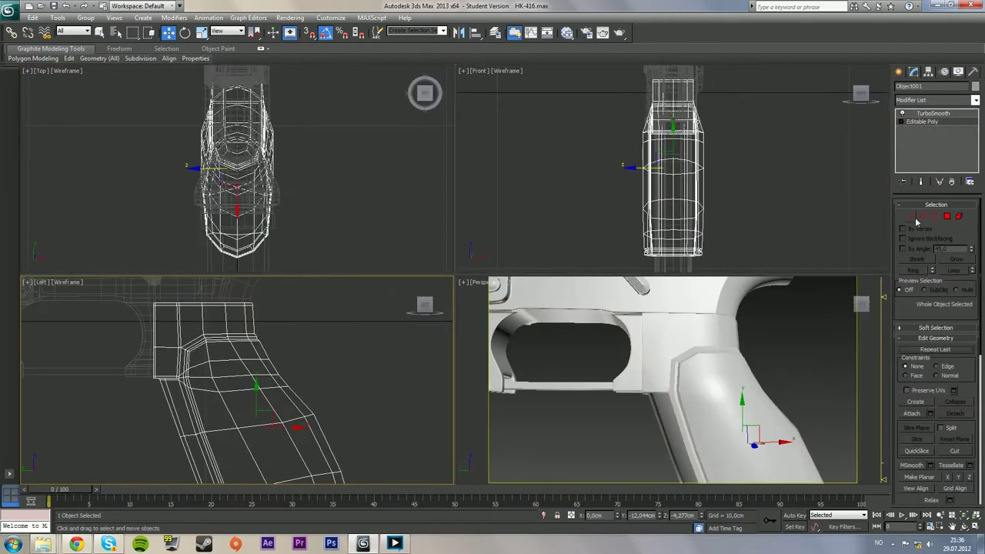
left_click(911, 217)
key("alt+w")
middle_click_drag(550, 353, 617, 361, "alt")
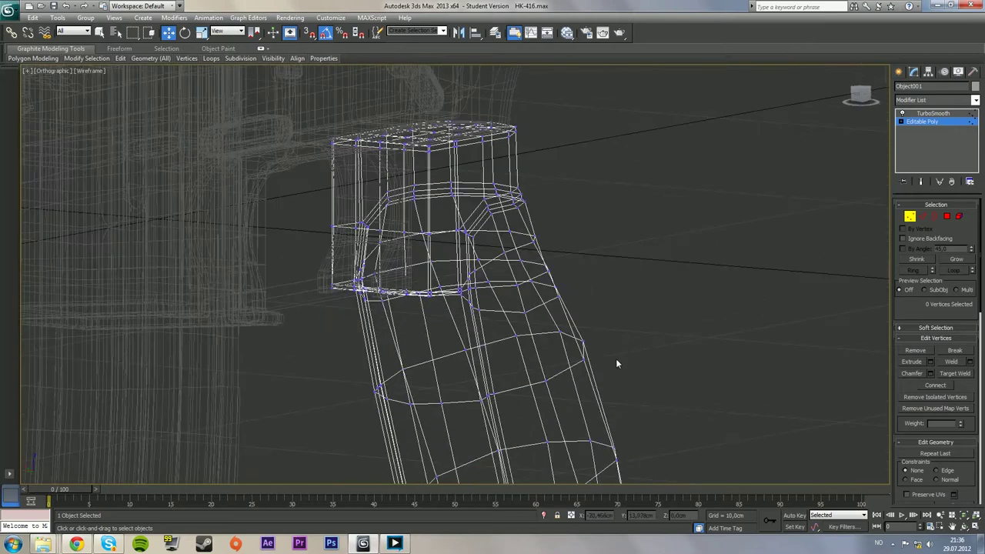
key("l")
Return to the perspective view, show the mesh edges, and examine the lowered collar's fit both unsmoothed and smoothed
key("alt+w")
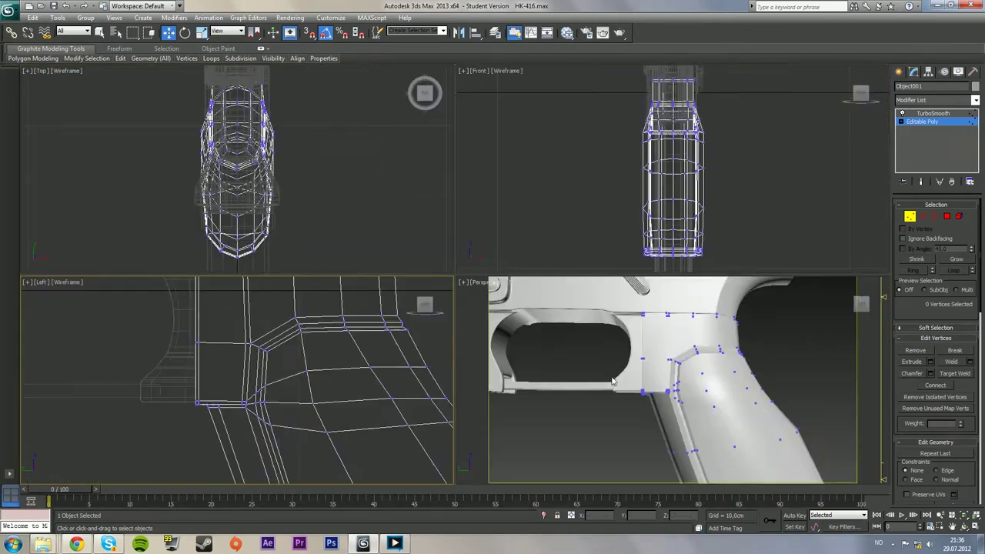
left_click(573, 444)
key("alt+w")
middle_click_drag(358, 309, 393, 324, "alt")
key("F4")
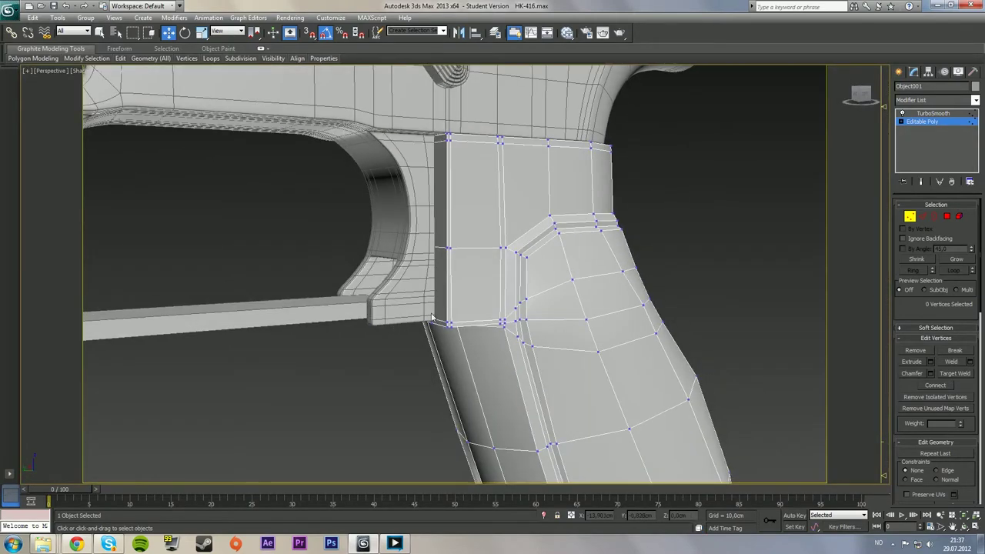
middle_click_drag(515, 209, 517, 238, "alt")
left_click(909, 218)
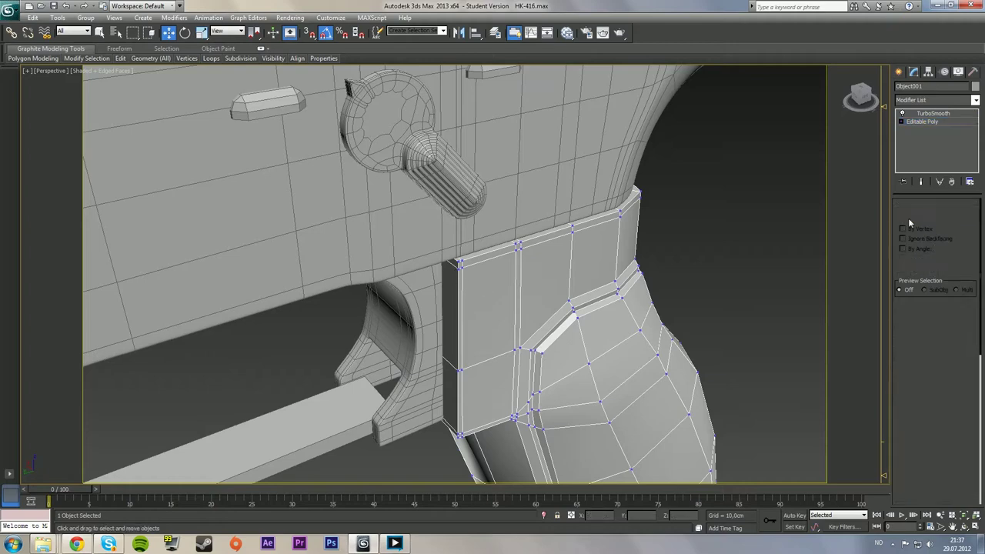
left_click(739, 253)
left_click(612, 268)
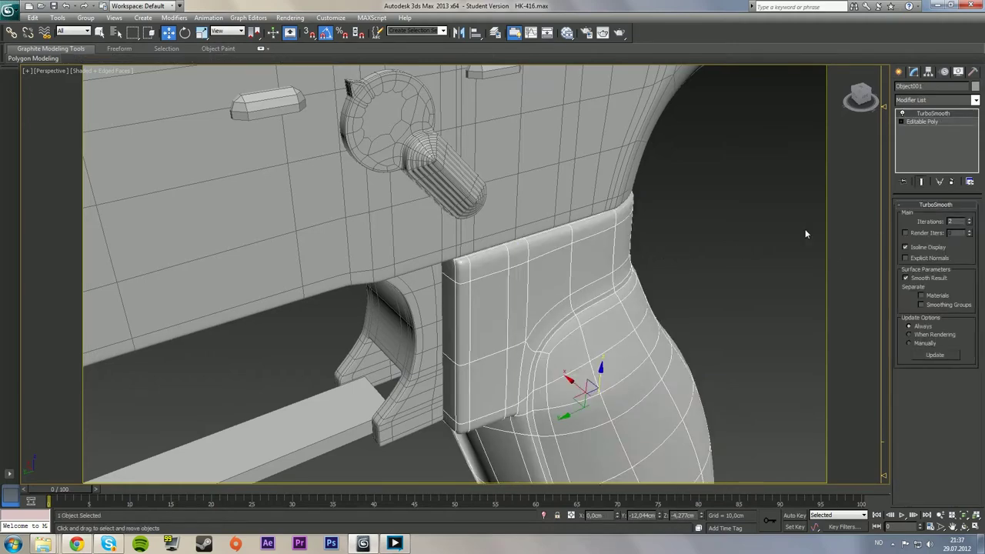
On the Editable Poly level, select the ring of vertical edges around the collar's upper section and connect it with 1 segment
left_click(908, 122)
middle_click_drag(722, 261, 716, 240, "alt")
left_click(922, 216)
left_click(553, 218)
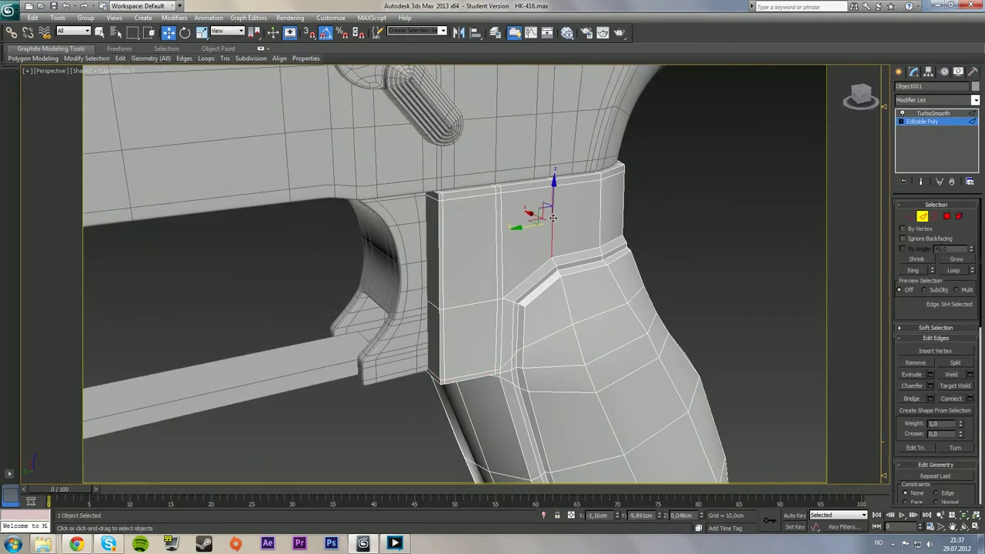
left_click(916, 271)
left_click(969, 398)
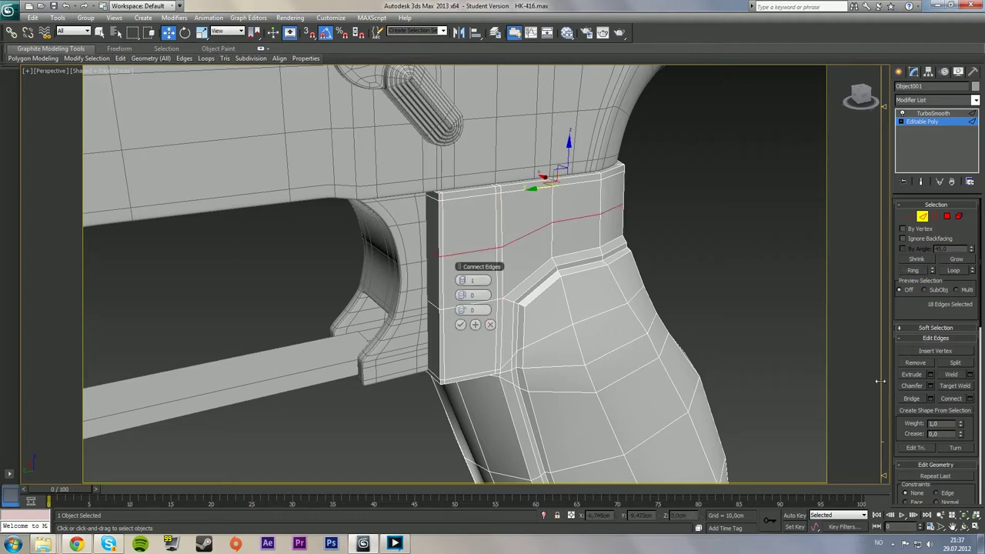
left_click(461, 325)
Flatten the new edge loop into a horizontal plane and move it up toward the collar's top edge
left_click_drag(485, 201, 485, 184)
scroll(964, 311, "down", 4)
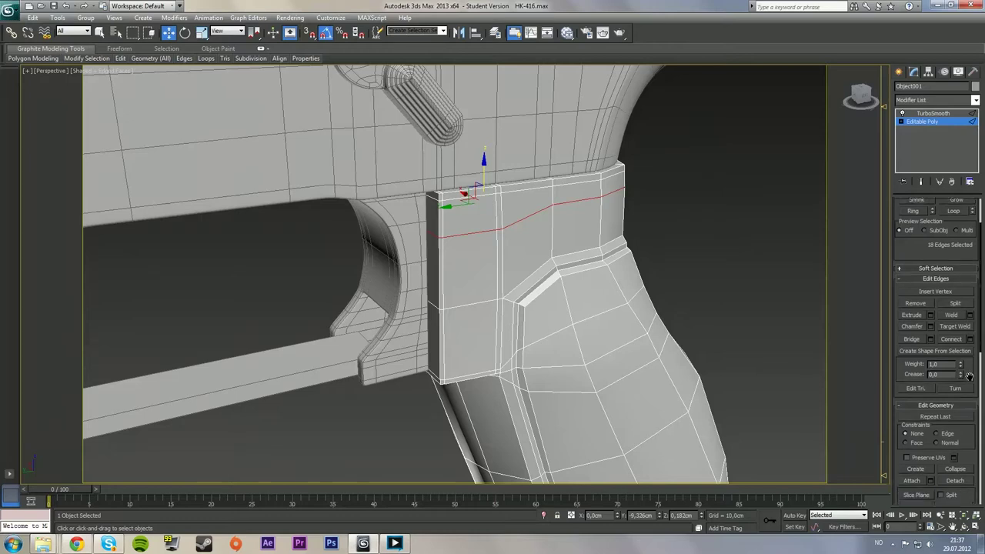
left_click_drag(967, 338, 968, 335)
left_click(947, 421)
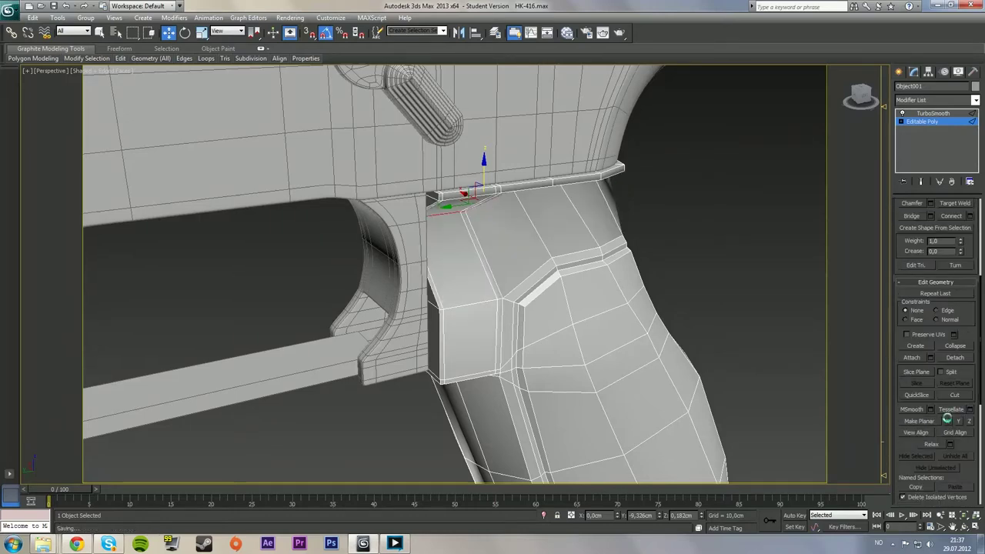
key("ctrl+z")
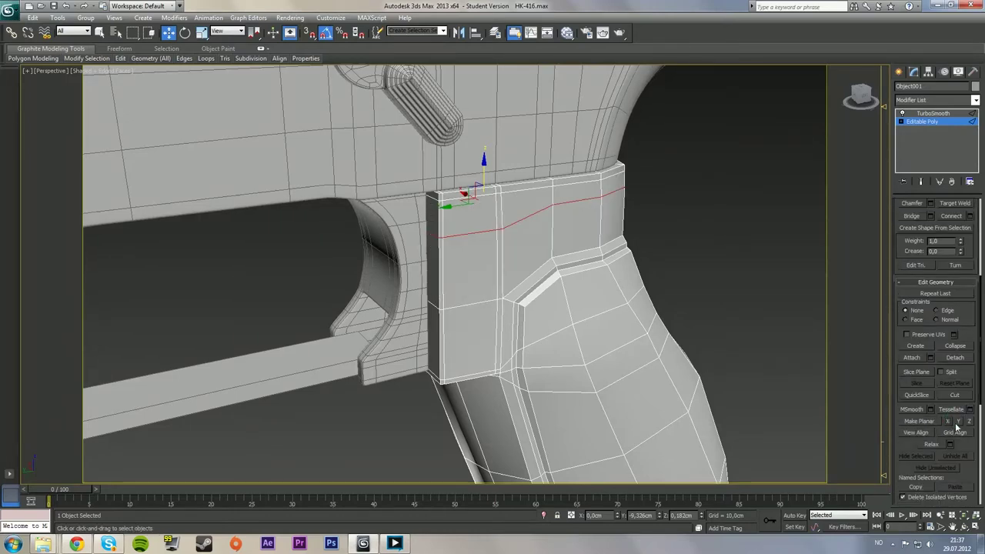
left_click_drag(484, 162, 484, 155)
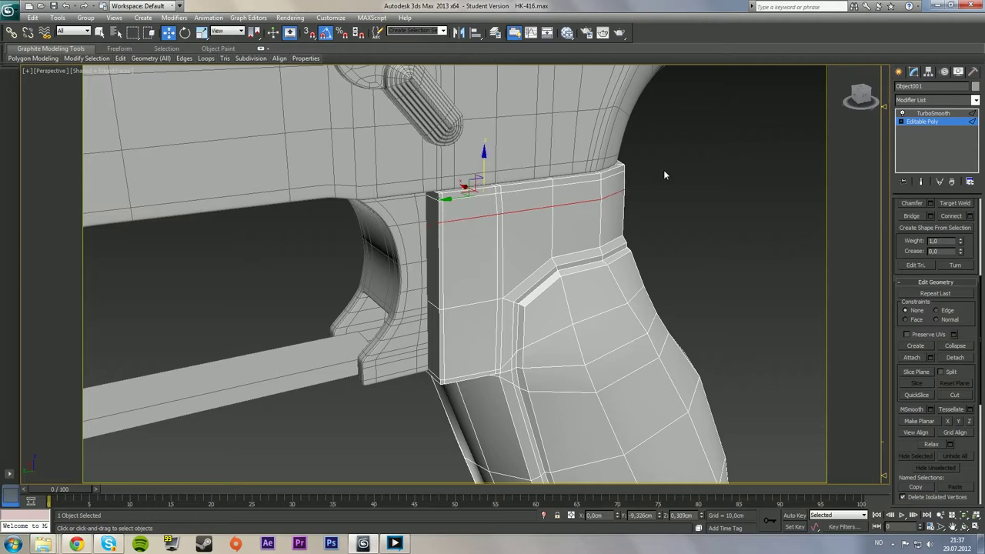
left_click(665, 171)
Select a horizontal edge in the outer column of the collar's front face and hide all objects except the grip
middle_click_drag(423, 224, 512, 233, "alt")
left_click(571, 209)
right_click(723, 246)
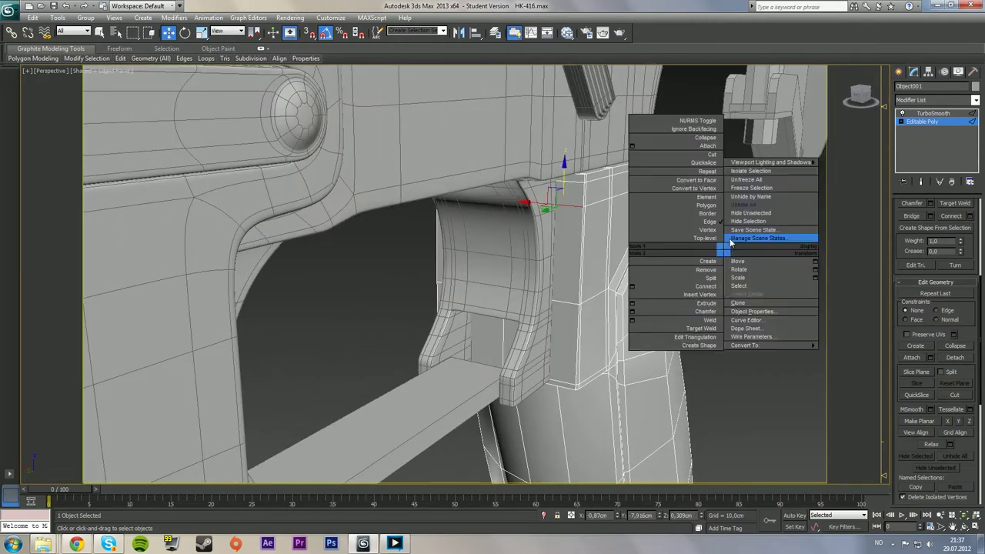
left_click(741, 214)
middle_click_drag(668, 201, 676, 250, "alt")
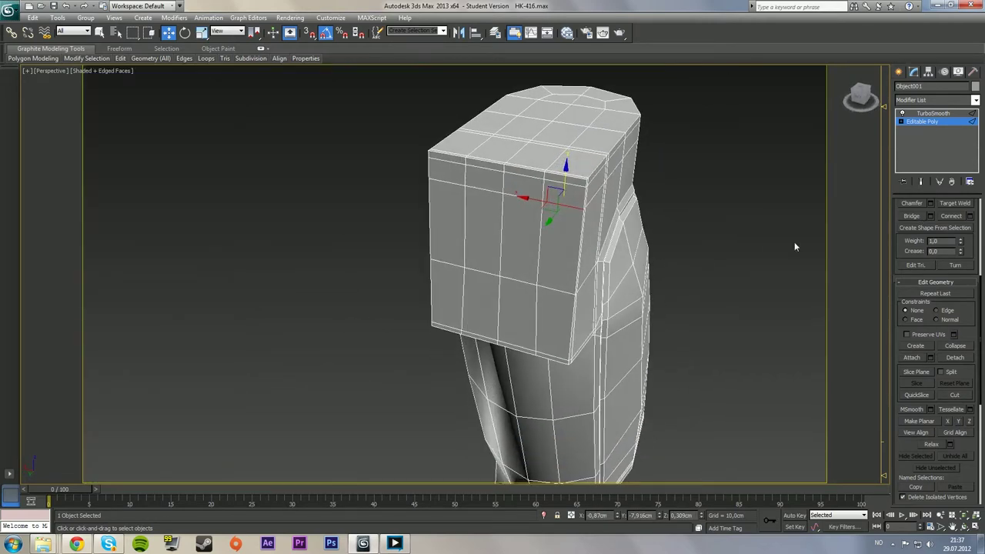
Expand the selected front edge to its full ring and connect it with a slide of -58, placing a supporting loop near the side edges
middle_click_drag(795, 244, 758, 169, "alt")
middle_click_drag(640, 297, 527, 338)
scroll(571, 368, "down", 5)
scroll(566, 339, "up", 5)
scroll(555, 338, "down", 5)
scroll(527, 234, "up", 5)
middle_click_drag(527, 234, 523, 279, "alt")
scroll(968, 249, "up", 4)
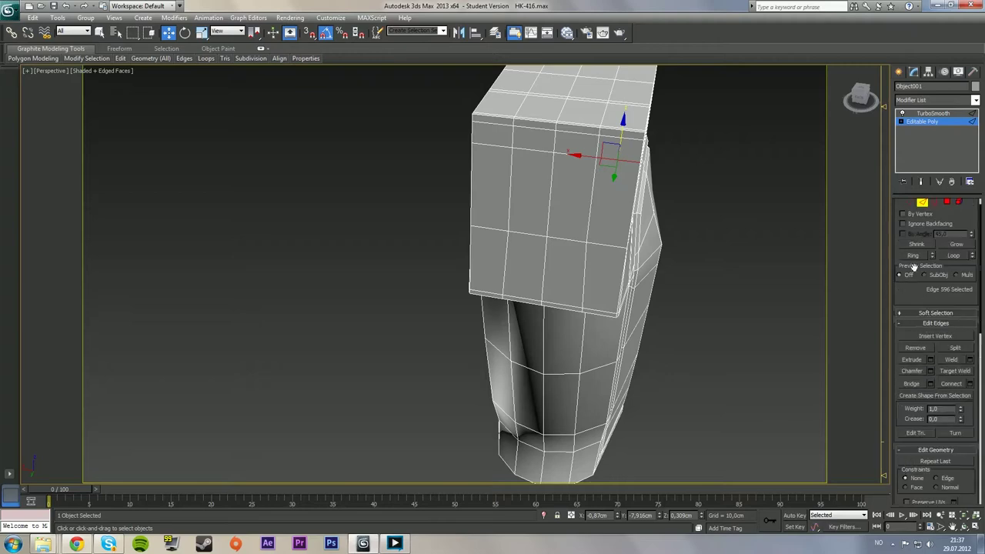
left_click(913, 256)
middle_click_drag(788, 276, 677, 246, "alt")
middle_click_drag(662, 462, 454, 304)
scroll(485, 255, "down", 3)
middle_click_drag(429, 183, 471, 323)
middle_click_drag(471, 323, 517, 373, "alt")
left_click(970, 383)
middle_click_drag(603, 280, 625, 281, "alt")
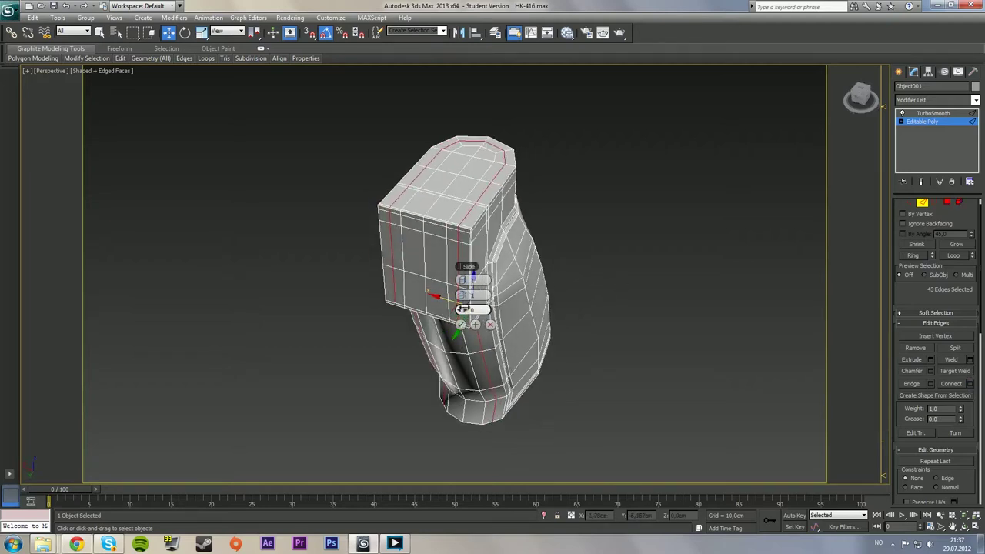
left_click_drag(464, 310, 343, 360)
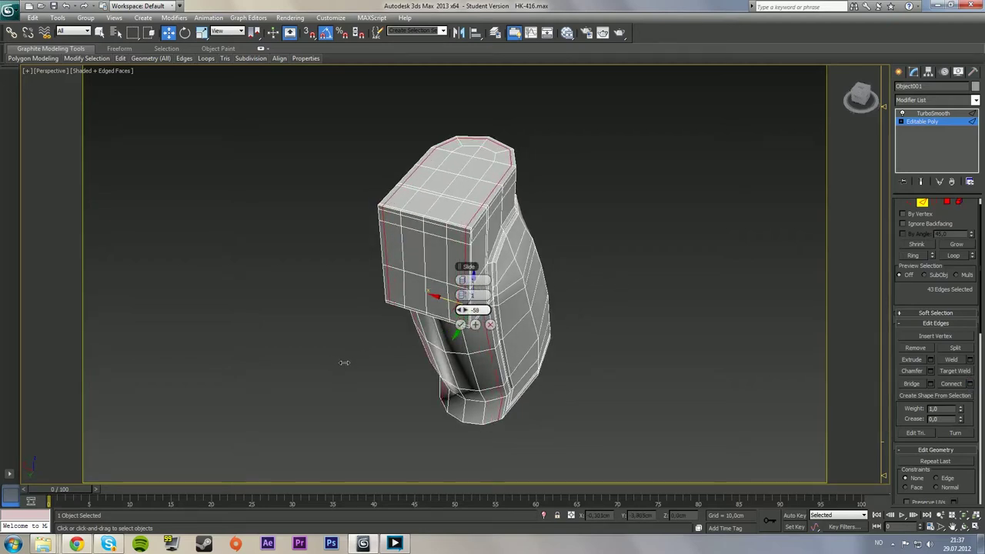
left_click(461, 325)
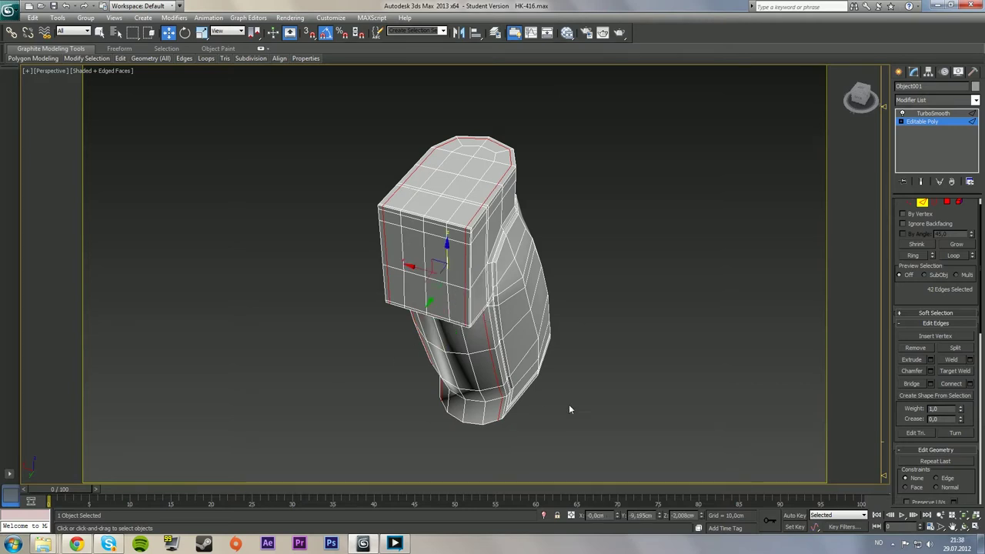
Leave edge editing, deselect the grip, and examine its smoothed surface with the edge display hidden
middle_click_drag(568, 404, 521, 277, "alt")
left_click(922, 204)
left_click(680, 326)
mouse_move(680, 324)
middle_mouse_down("alt")
mouse_move(615, 310)
mouse_move(642, 284)
mouse_move(598, 310)
mouse_move(544, 321)
mouse_move(646, 320)
middle_mouse_up("alt")
key("F4")
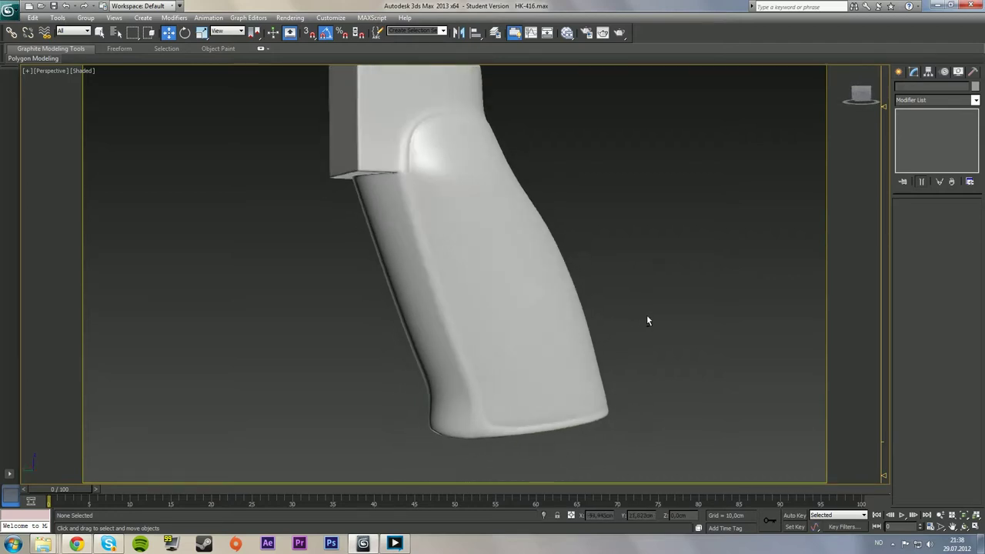
middle_click_drag(467, 242, 494, 305, "alt")
Unhide all the rifle parts, reselect the grip, and view it in the context of the whole rifle
right_click(633, 264)
left_click(648, 216)
middle_click_drag(648, 217, 491, 240, "alt")
left_click(491, 240)
scroll(646, 272, "down", 5)
middle_click_drag(644, 272, 590, 273, "alt")
scroll(590, 272, "down", 3)
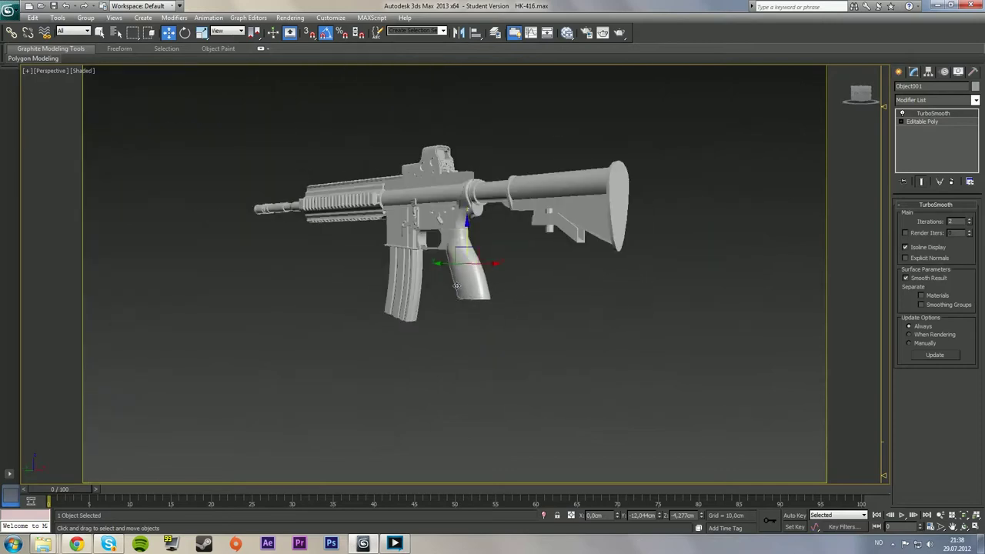
scroll(497, 291, "up", 10)
Show the mesh edges and compare the unsmoothed and smoothed topology at the grip's bottom cap and front corner
left_click(927, 122)
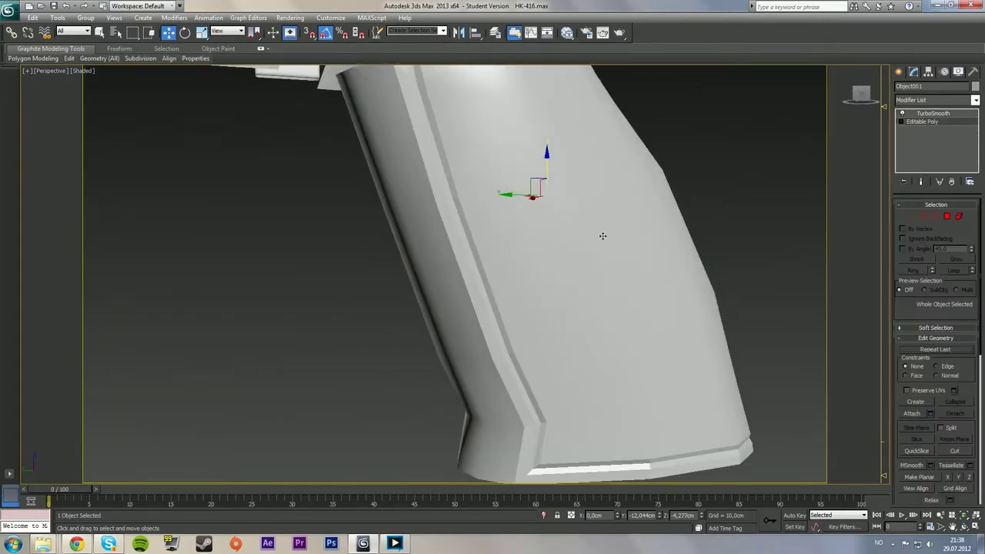
key("F4")
mouse_move(572, 295)
middle_mouse_down("alt")
mouse_move(526, 254)
mouse_move(501, 289)
middle_mouse_up("alt")
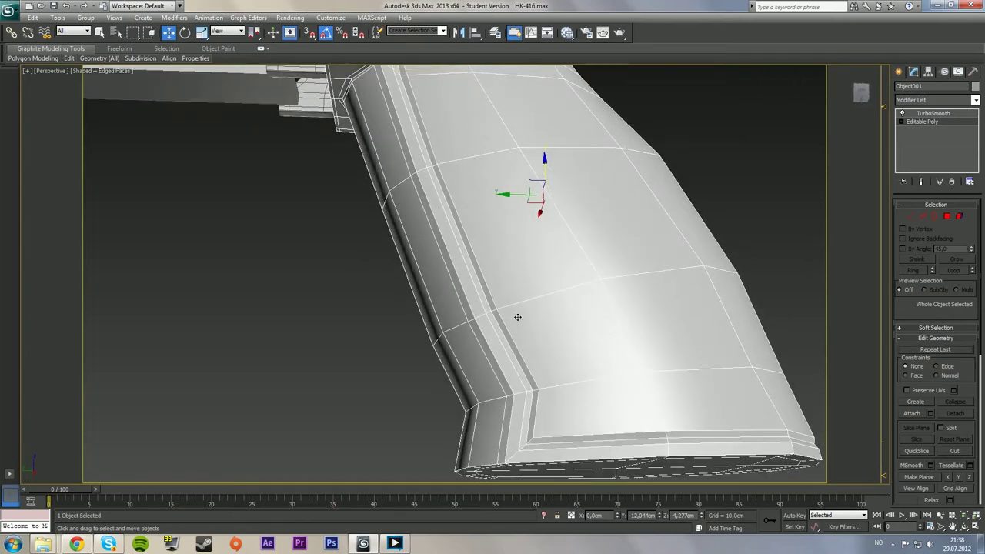
left_click(943, 115)
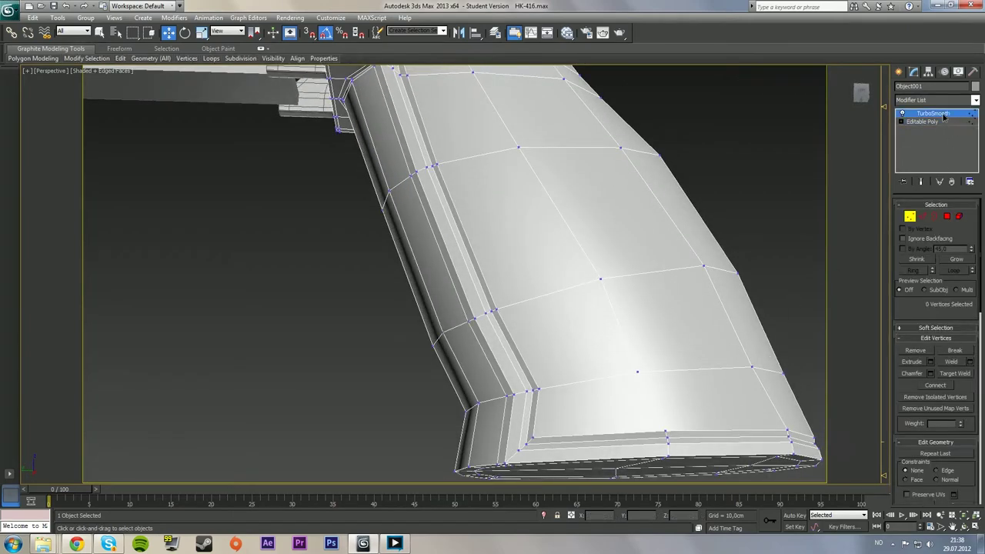
left_click(922, 122)
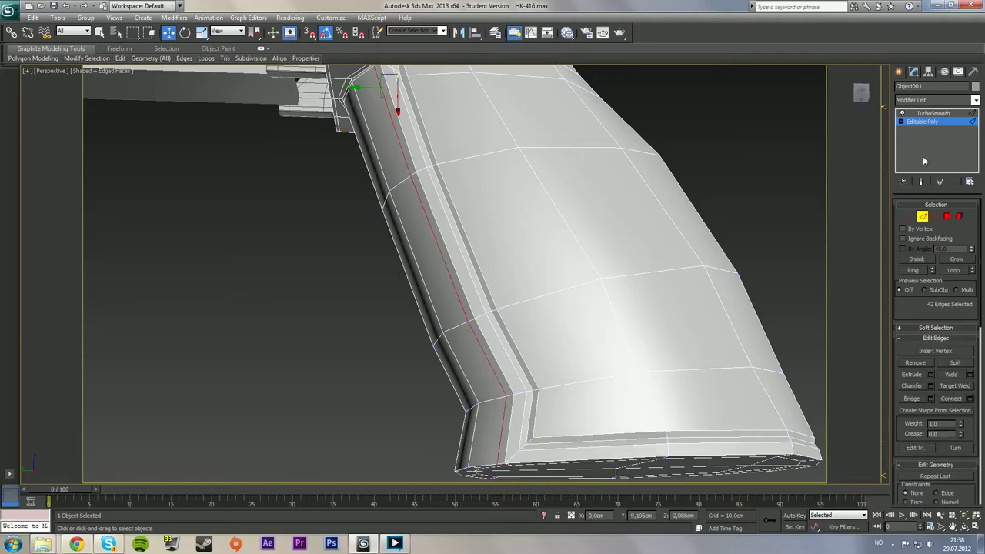
left_click(933, 113)
middle_click_drag(550, 356, 550, 261, "alt")
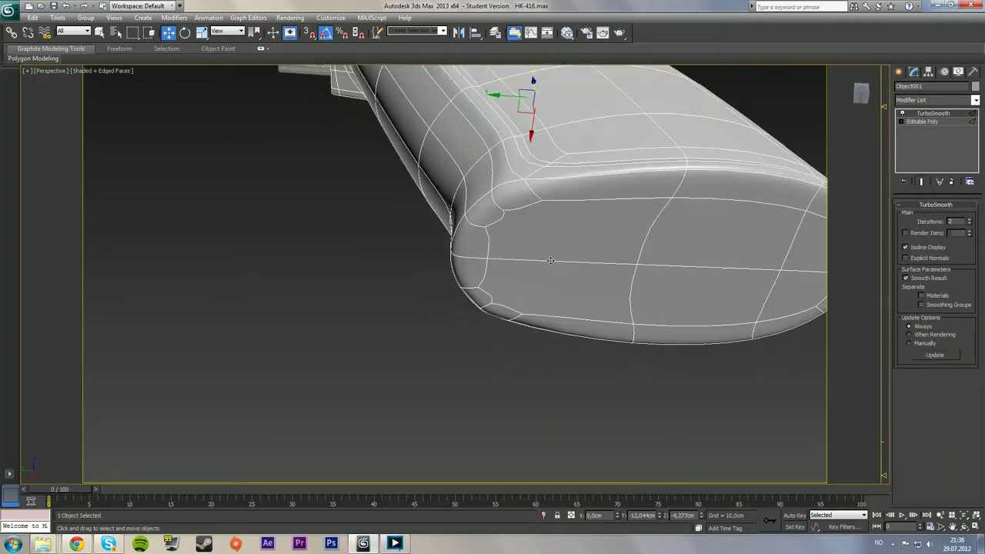
key("F3")
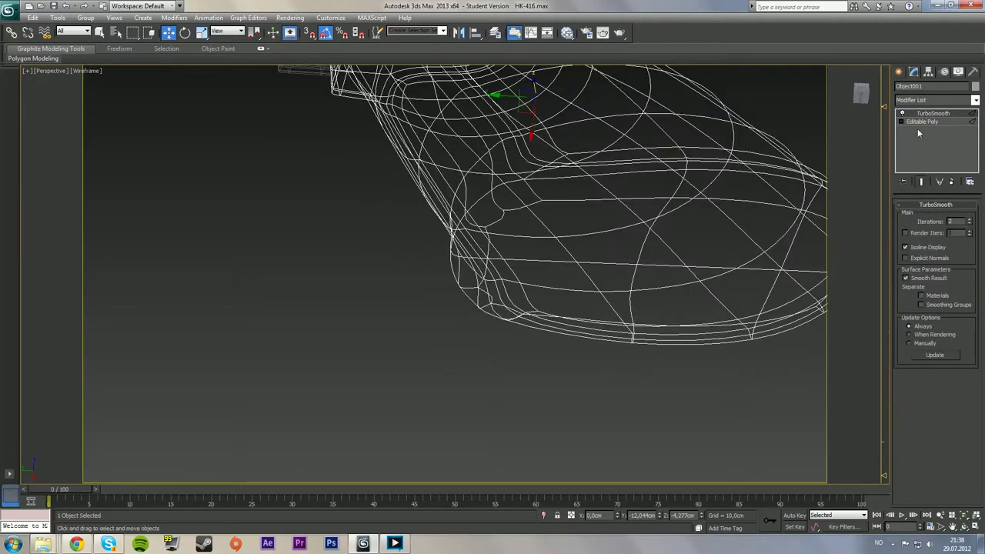
key("F3")
middle_click_drag(642, 218, 583, 263)
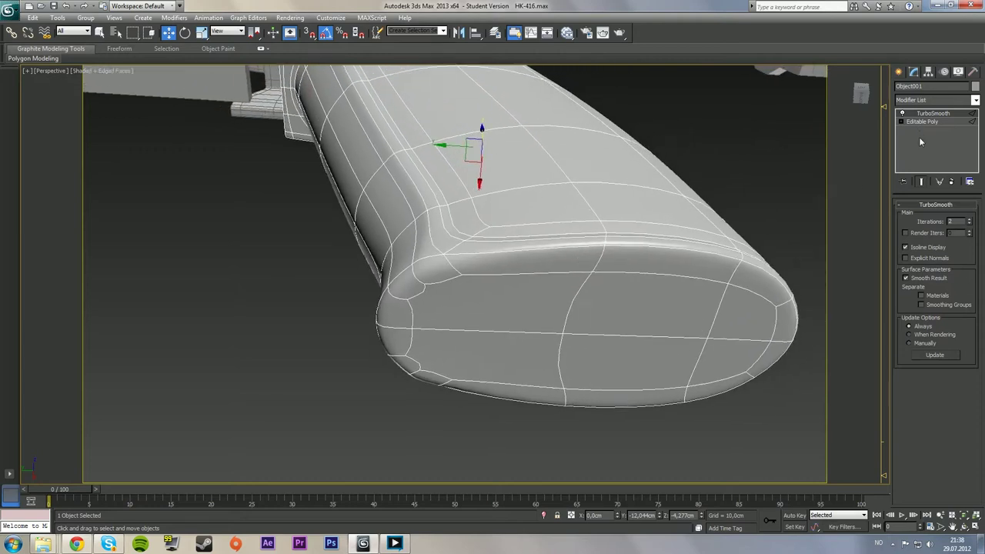
left_click(922, 122)
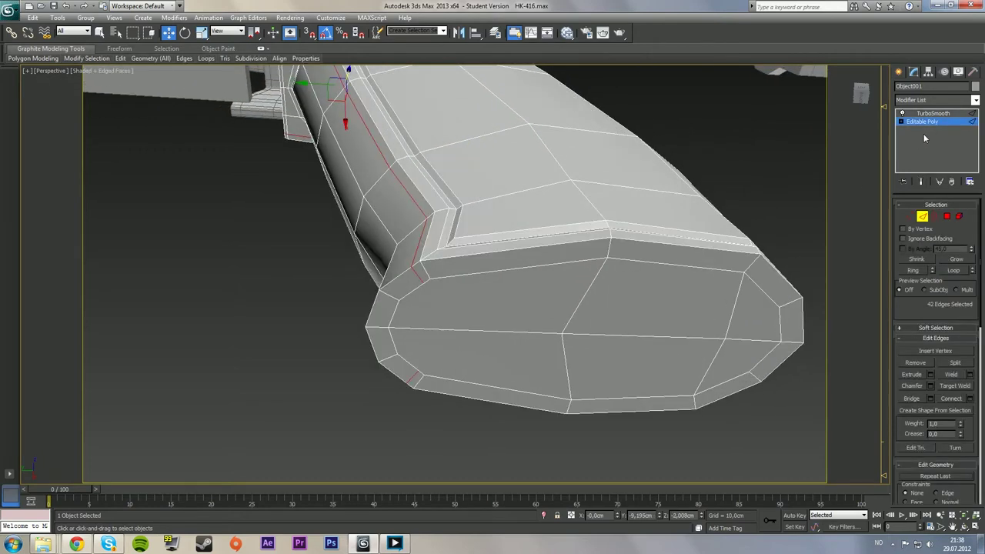
Select an edge at the grip's bottom front corner and inspect the unsmoothed lower end from the side and from below
left_click(422, 266)
middle_click_drag(457, 278, 523, 314, "alt")
scroll(479, 301, "up", 5)
scroll(502, 266, "down", 6)
middle_click_drag(523, 272, 475, 321)
scroll(475, 321, "down", 4)
scroll(492, 281, "up", 4)
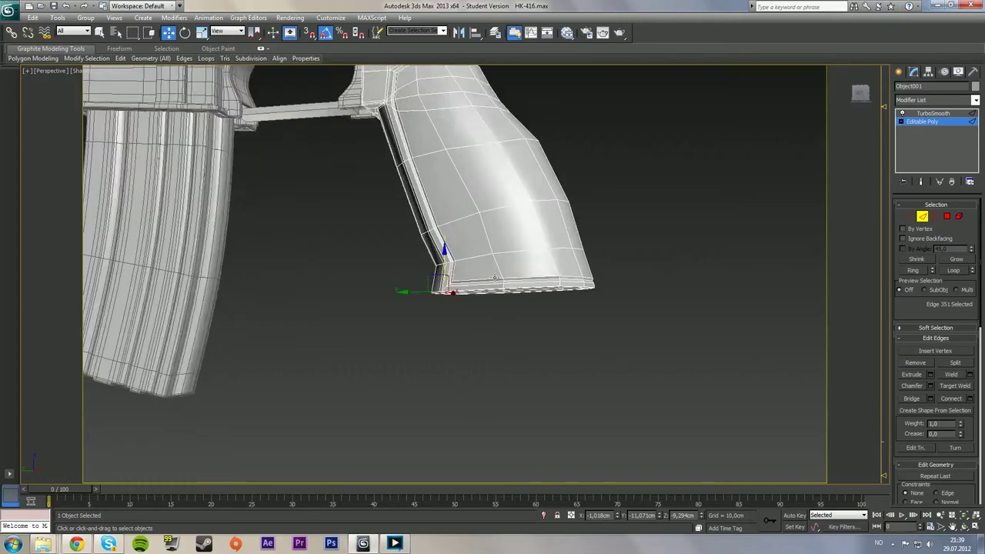
middle_click_drag(494, 282, 511, 296, "alt")
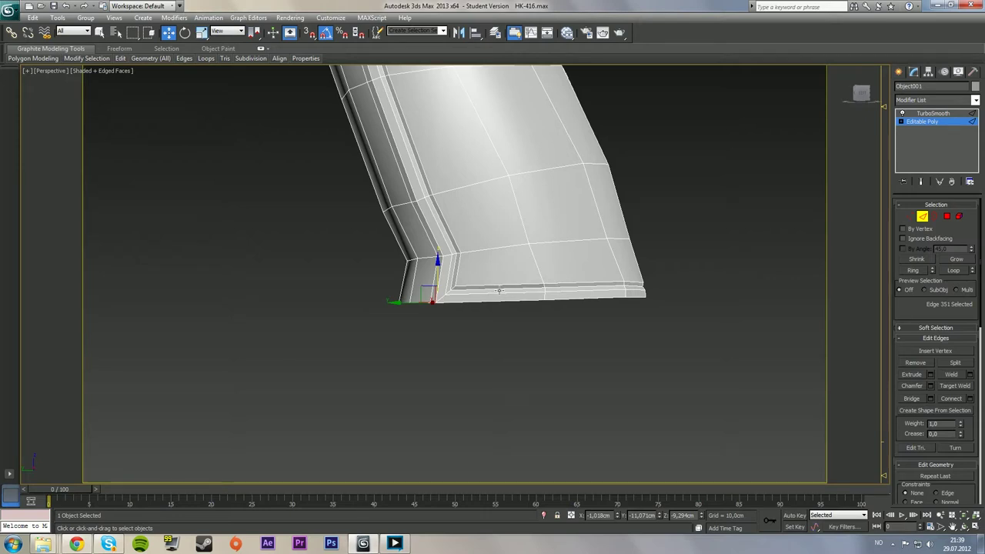
middle_click_drag(499, 290, 487, 248, "alt")
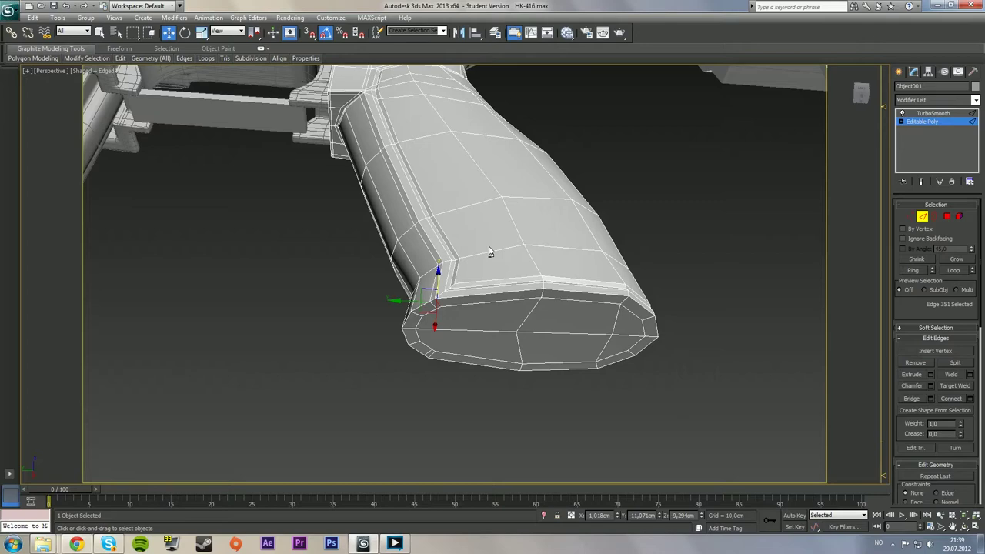
scroll(491, 299, "up", 3)
middle_click_drag(507, 309, 444, 342)
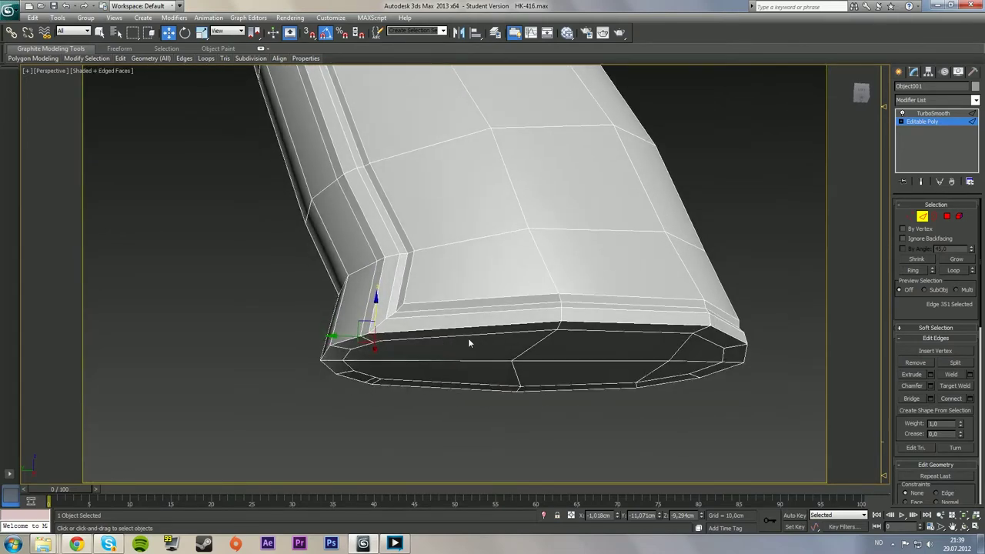
Select the inner polygons of the grip's bottom cap and grow the selection to include its surrounding rim
middle_click_drag(655, 335, 652, 301, "alt")
left_click(948, 217)
left_click(479, 379)
left_click(478, 416, "ctrl")
left_click(574, 427, "ctrl")
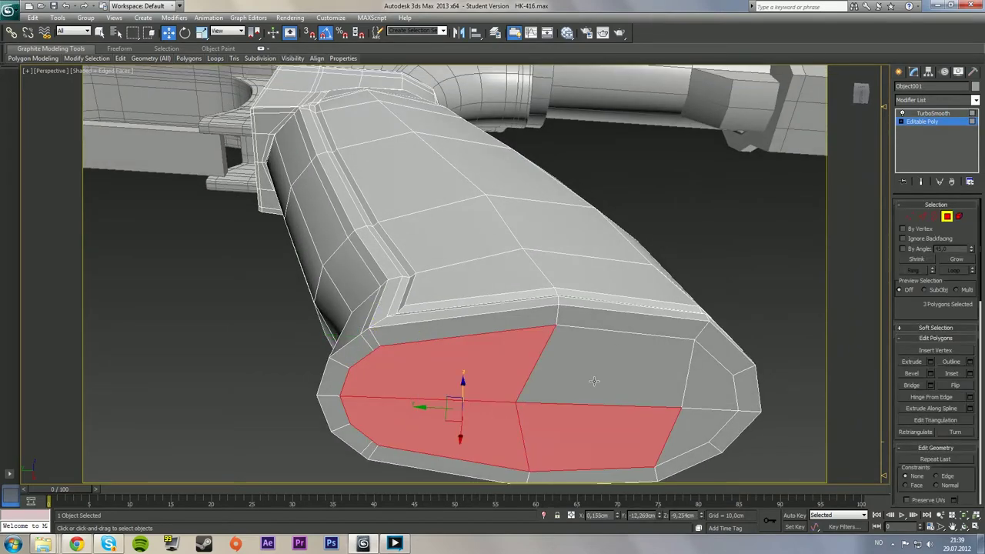
left_click(596, 379, "ctrl")
left_click(700, 382, "ctrl")
left_click(701, 422, "ctrl")
left_click(958, 260)
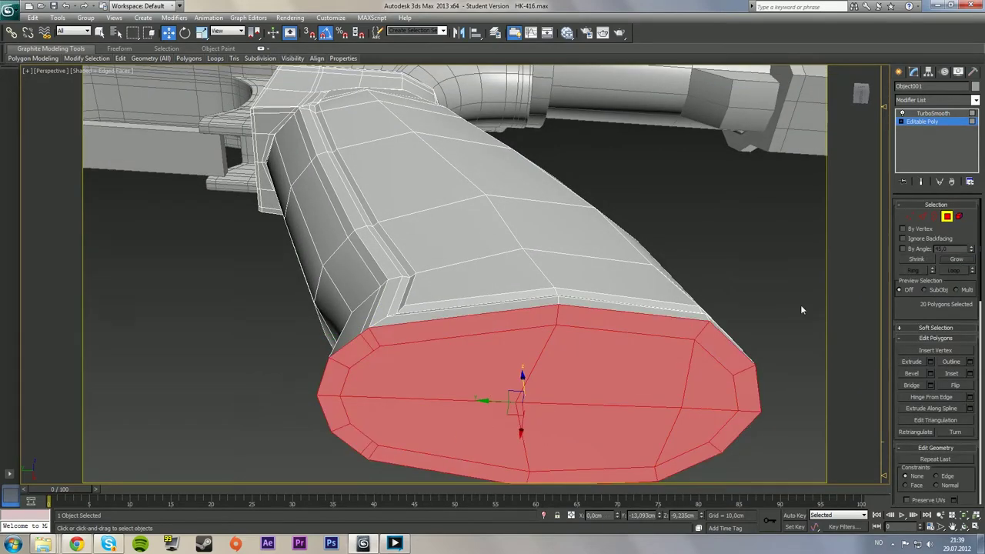
Extrude the selected bottom cap polygons downward to form a short base block beneath the side panels
left_click(931, 362)
middle_click_drag(565, 240, 546, 291, "alt")
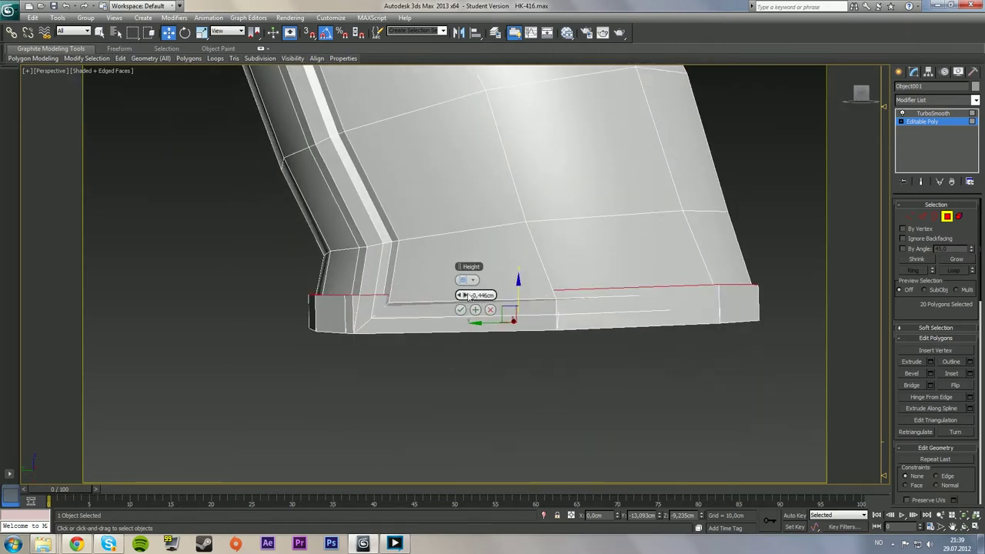
left_click_drag(468, 296, 468, 295)
left_click(462, 310)
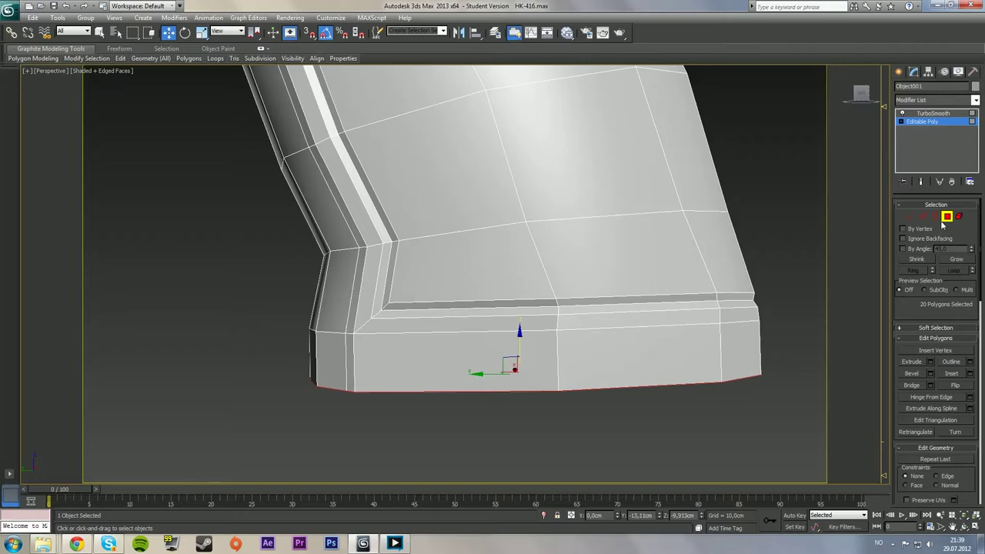
Leave polygon editing, deselect the grip, and examine the smoothed shape of the extended base
left_click(948, 218)
left_click(763, 216)
middle_click_drag(763, 216, 598, 240, "alt")
scroll(598, 240, "down", 5)
middle_click_drag(526, 248, 482, 251, "alt")
scroll(504, 259, "down", 5)
scroll(482, 251, "up", 3)
scroll(483, 251, "up", 6)
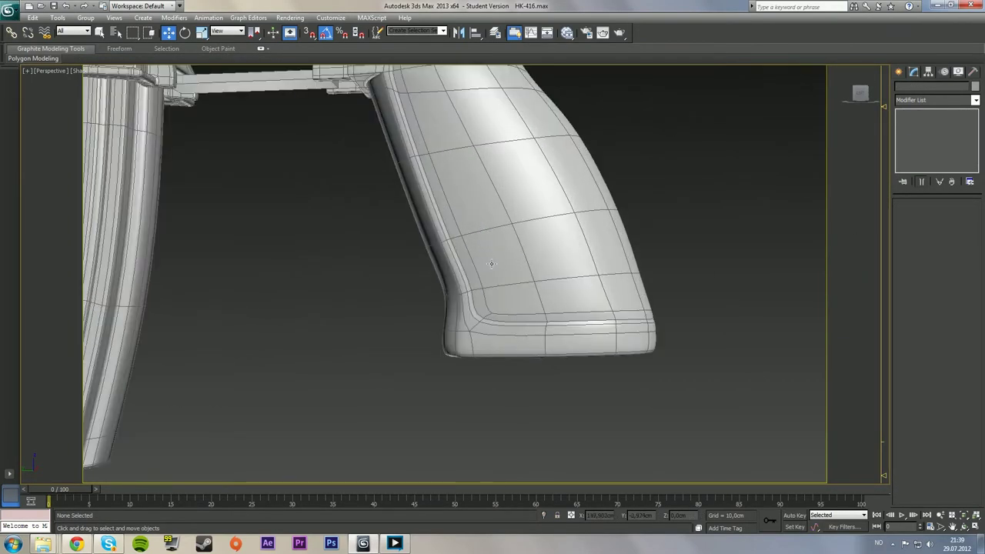
Move the vertices at the side panel's lower front corner up and inward in the Left view, cutting the corner diagonally
left_click(492, 265)
left_click(920, 121)
left_click(921, 182)
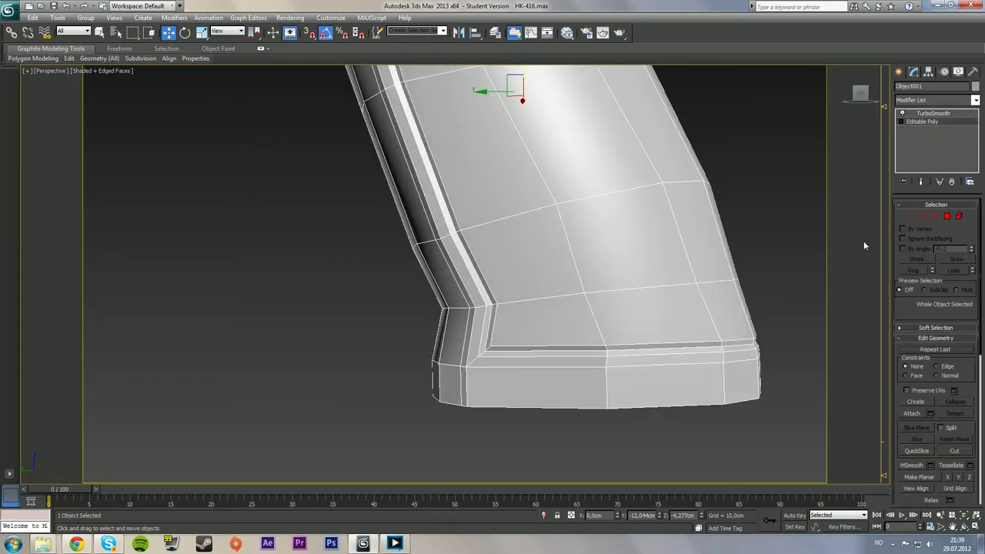
left_click(911, 217)
key("alt+w")
key("z")
middle_click_drag(411, 345, 412, 247)
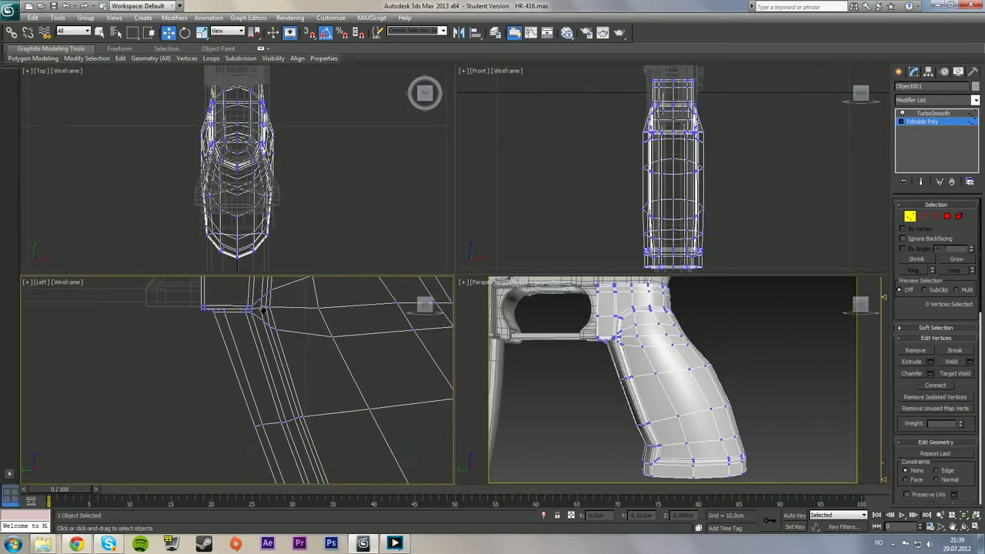
key("alt+w")
scroll(400, 381, "down", 5)
middle_click_drag(485, 339, 381, 225)
scroll(414, 311, "up", 7)
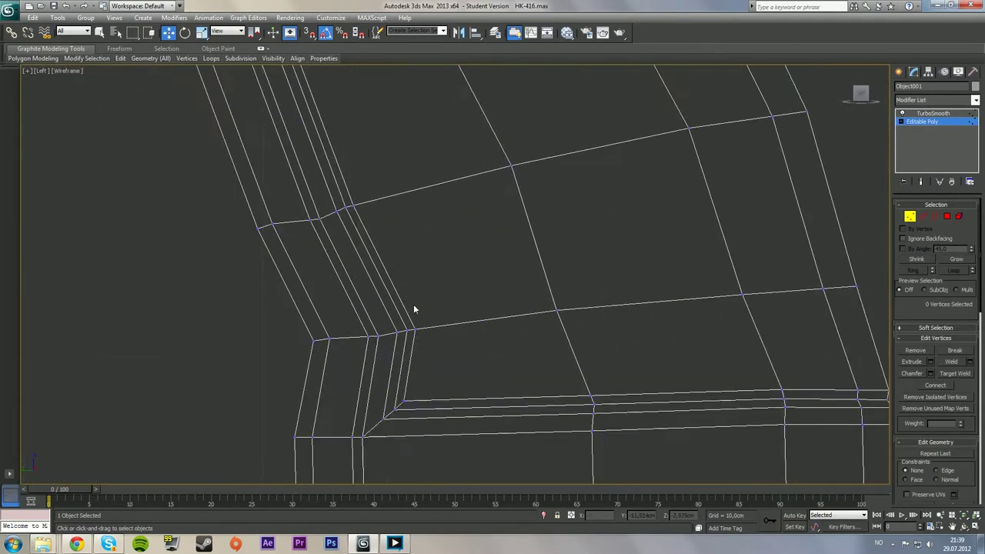
middle_click_drag(481, 385, 516, 289)
left_click_drag(432, 352, 511, 317)
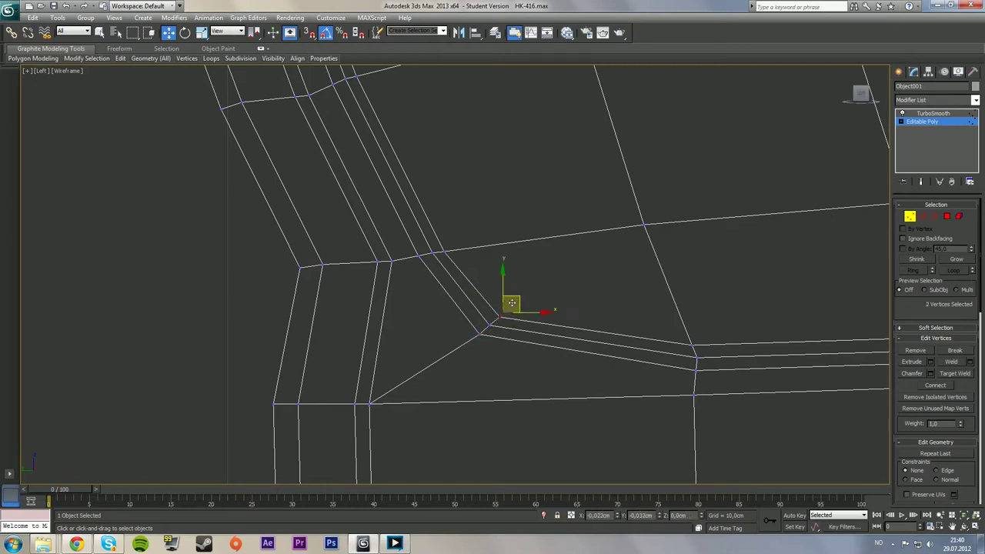
left_click(575, 292)
Select the six vertices at the side panels' lower front corners and activate uniform scaling for them
key("alt+w")
left_click(805, 437)
key("alt+w")
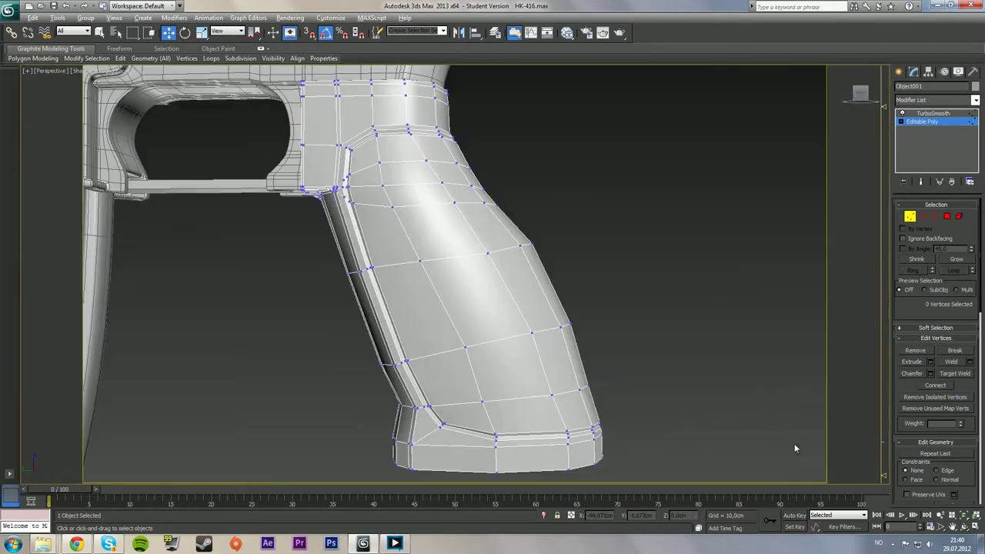
middle_click_drag(795, 443, 614, 377, "alt")
key("alt+w")
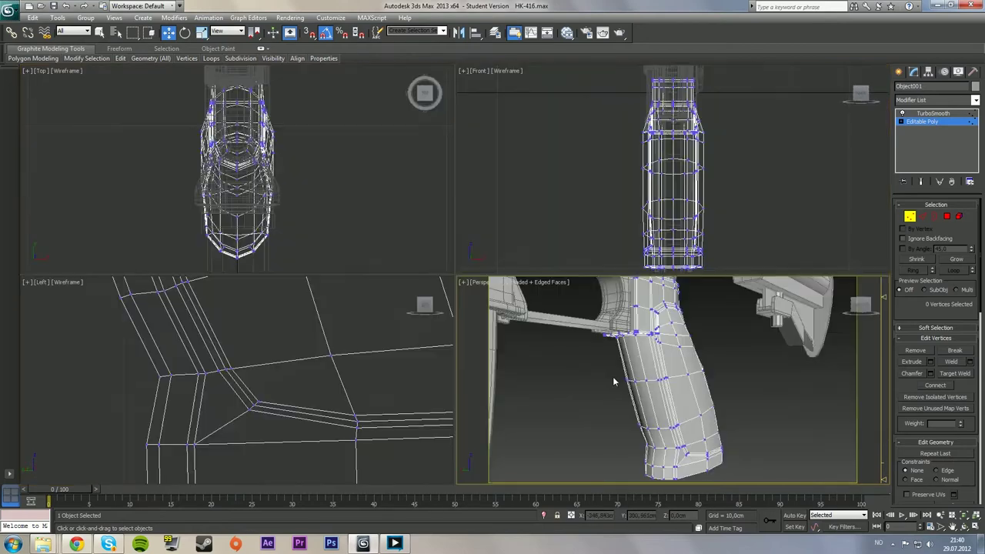
left_click_drag(270, 395, 243, 416)
key("alt+w")
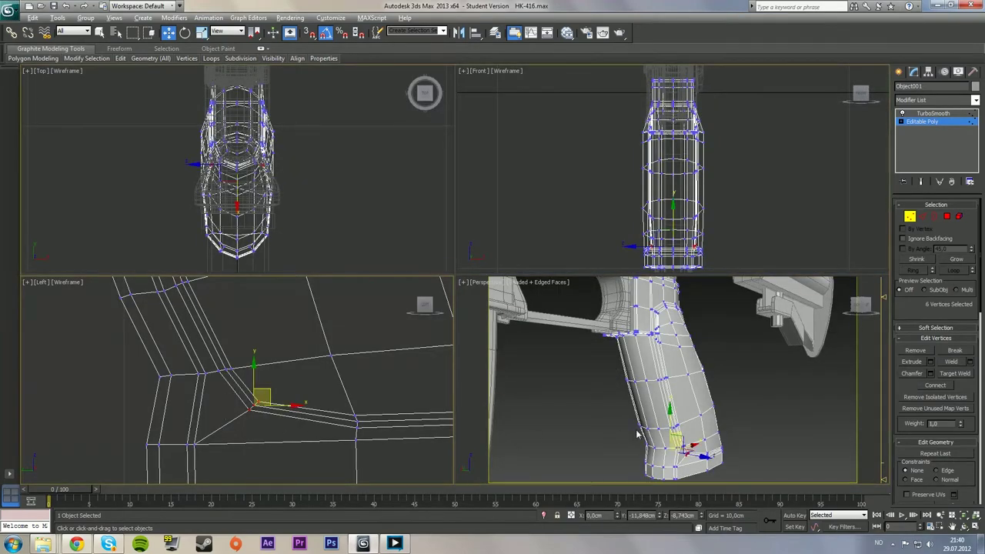
key("alt+w")
right_click(594, 418)
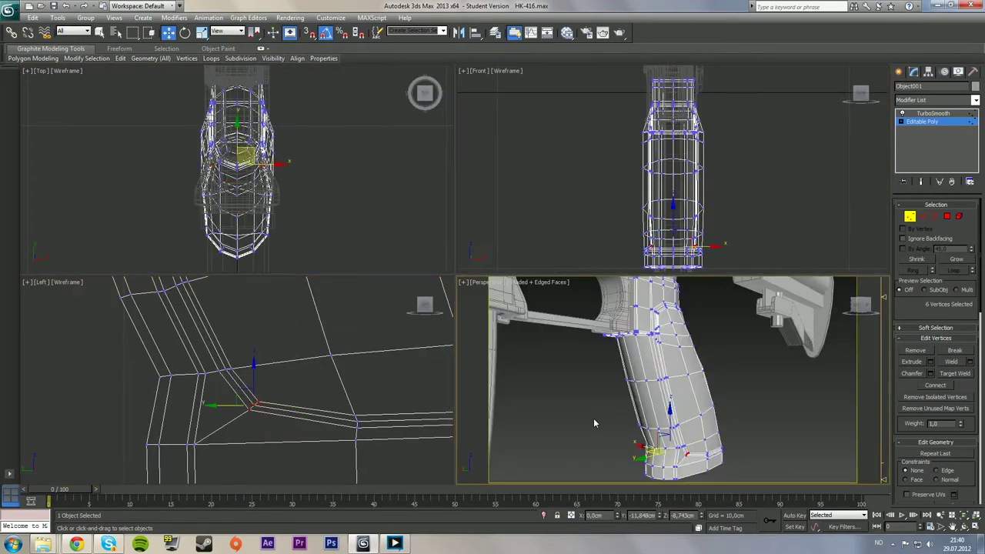
key("alt+w")
mouse_move(433, 418)
middle_mouse_down("alt")
mouse_move(488, 397)
mouse_move(435, 400)
middle_mouse_up("alt")
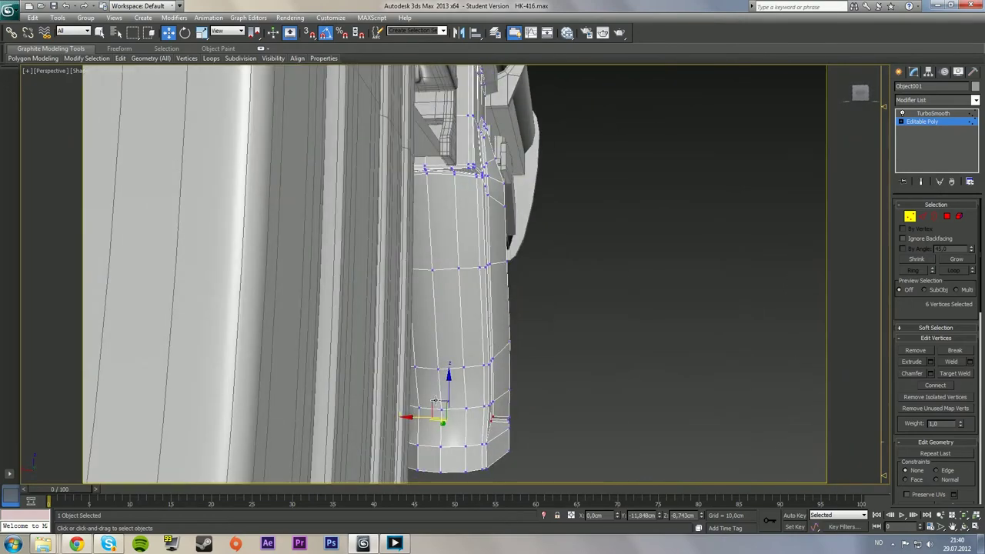
left_click(200, 34)
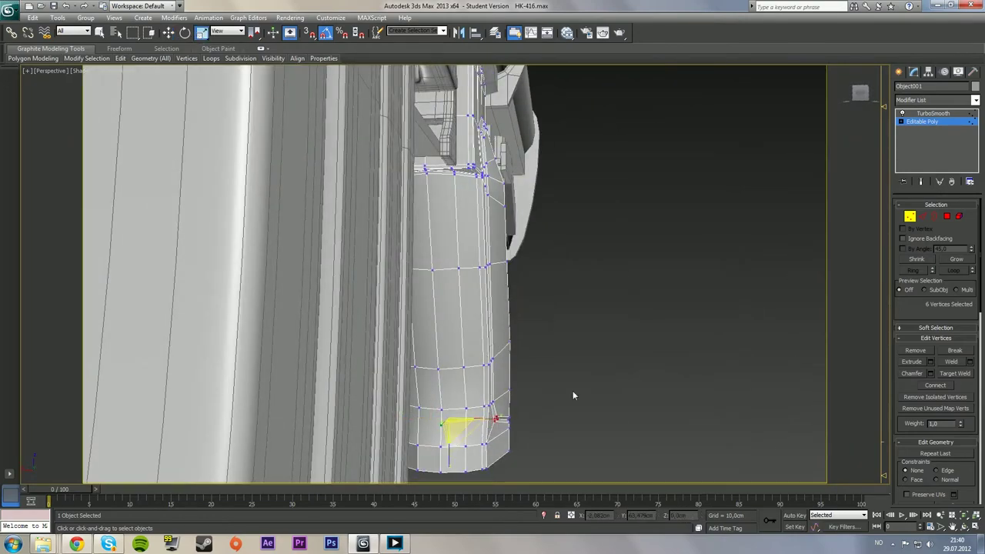
middle_click_drag(604, 378, 526, 381, "alt")
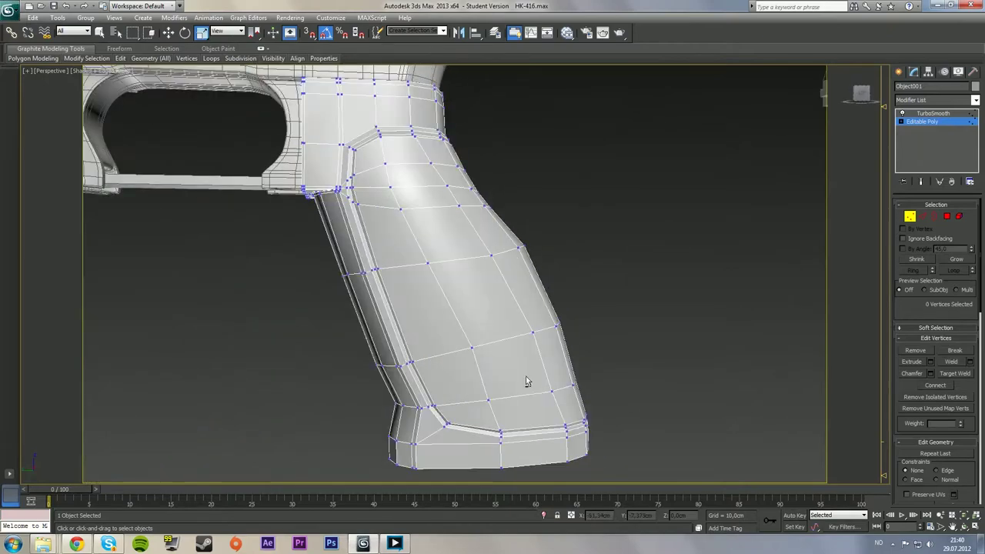
Leave vertex editing, deselect the grip, and examine the smoothed side panel with its reshaped corner
left_click(906, 217)
left_click(654, 308)
middle_click_drag(531, 347, 488, 378, "alt")
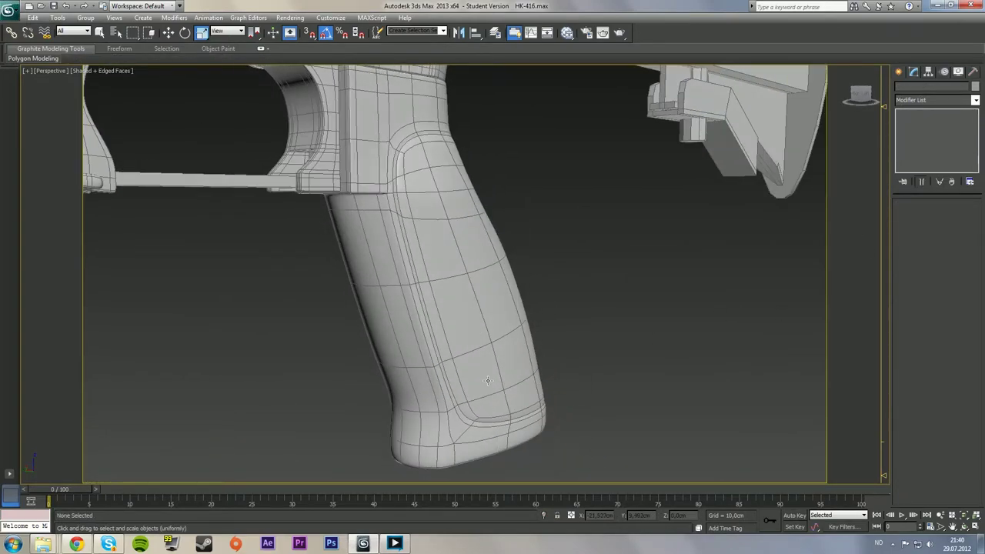
Ring-select the base block's vertical edges and connect them with a slide of 87, placing a supporting loop near the bottom
left_click(488, 378)
middle_click_drag(593, 355, 484, 278, "alt")
left_click(933, 123)
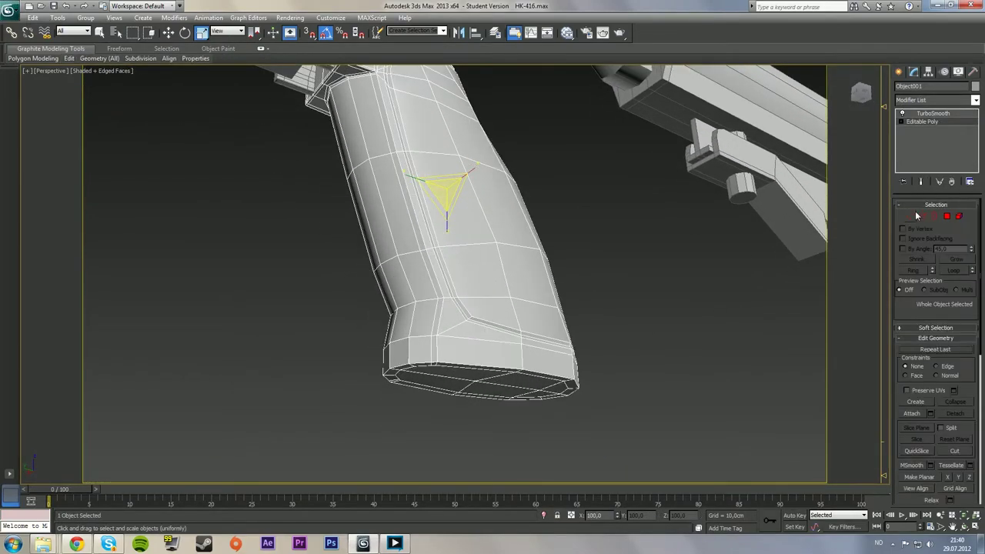
left_click(922, 216)
middle_click_drag(554, 235, 539, 297, "alt")
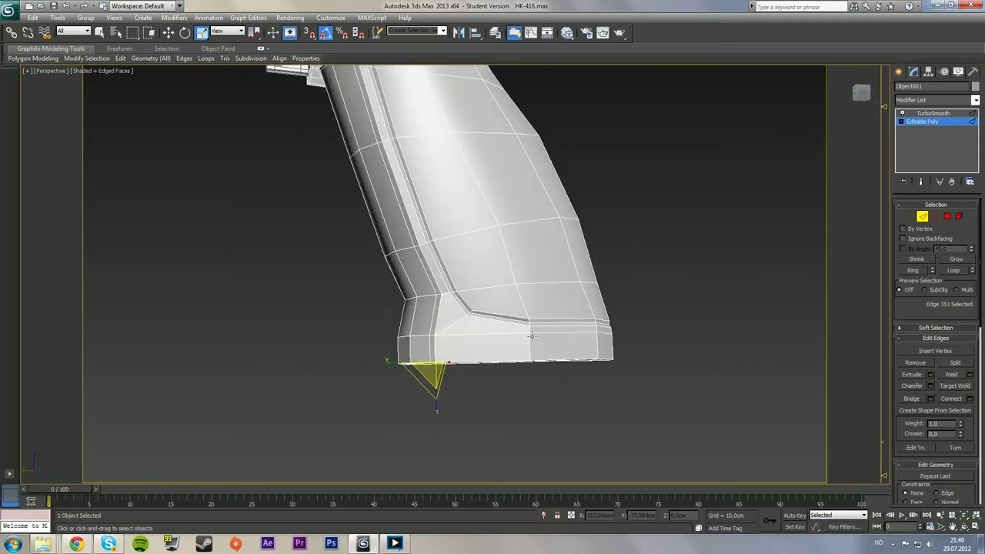
scroll(530, 340, "up", 3)
left_click(577, 385)
left_click(916, 271)
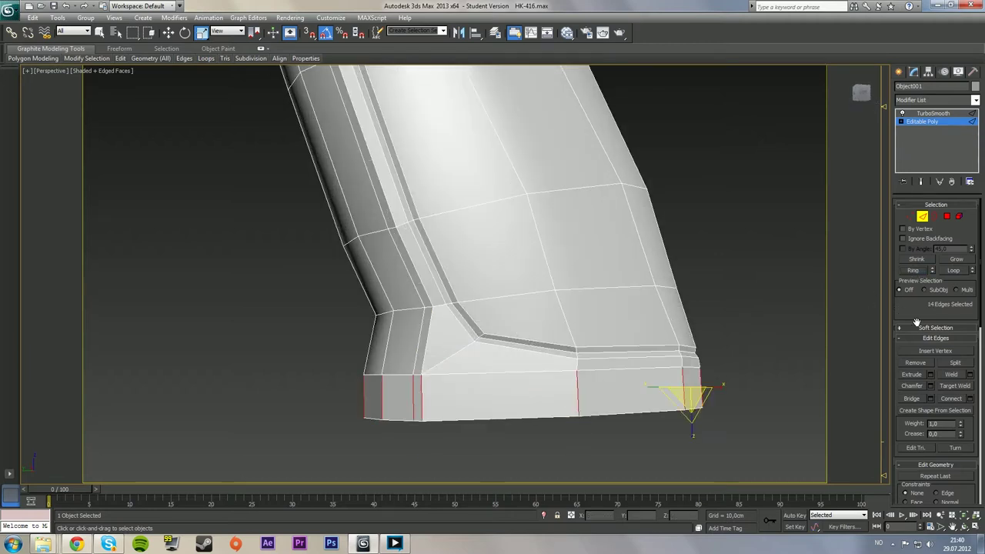
left_click(971, 399)
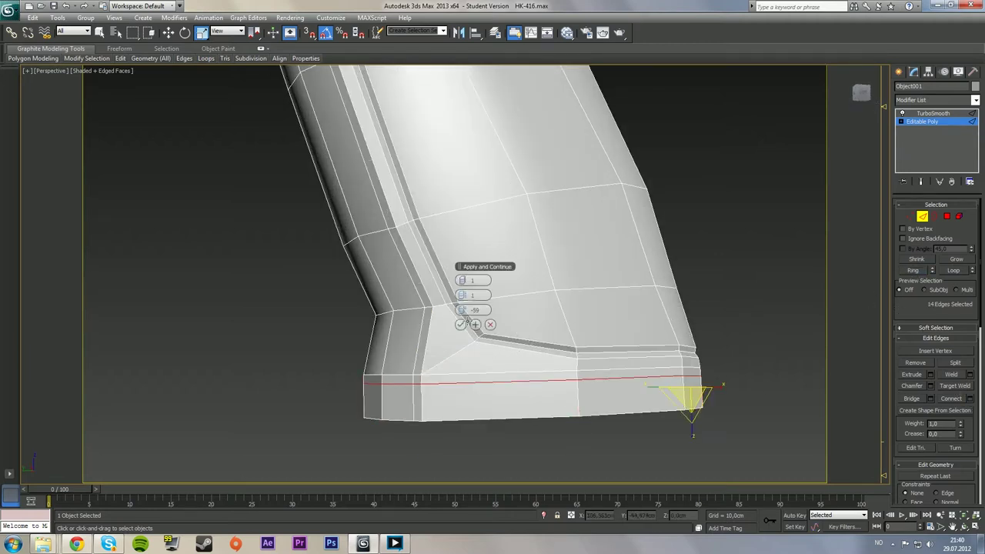
left_click_drag(463, 311, 763, 315)
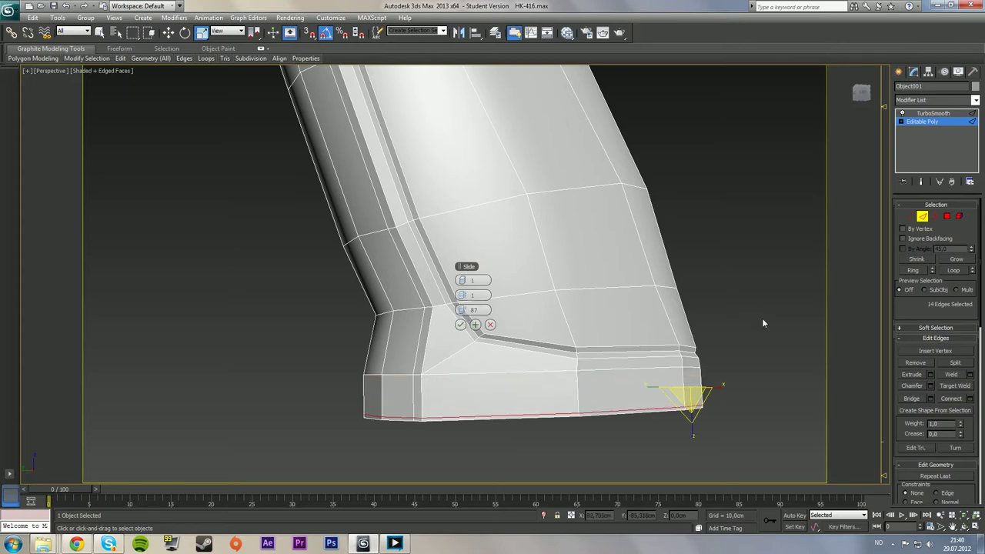
left_click(460, 325)
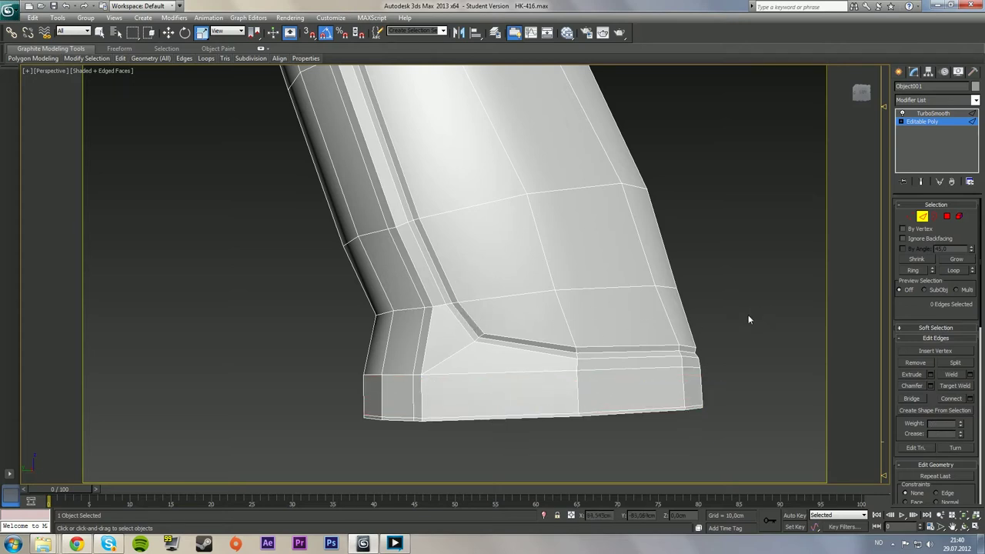
Ring-select the base block's vertical edges again and connect them with a second loop near the block's upper edge
left_click(908, 272)
left_click(971, 398)
left_click_drag(461, 314, 177, 393)
left_click(460, 325)
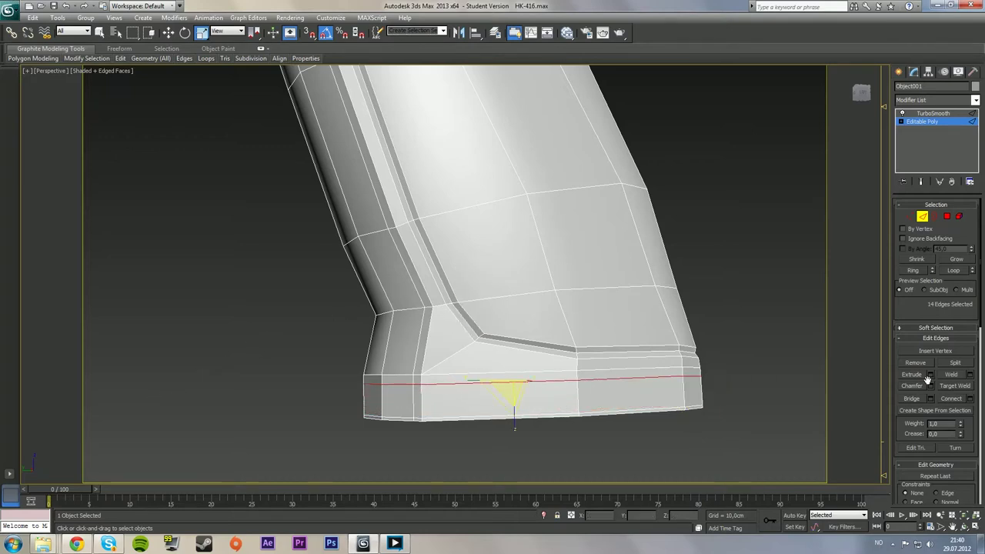
Extrude the new upper edge loop with a height of -0.034 cm and a width of 0.031 cm, cutting a groove around the base
left_click(930, 375)
mouse_move(471, 296)
left_mouse_down()
mouse_move(460, 292)
mouse_move(460, 302)
left_mouse_up()
left_click(465, 282)
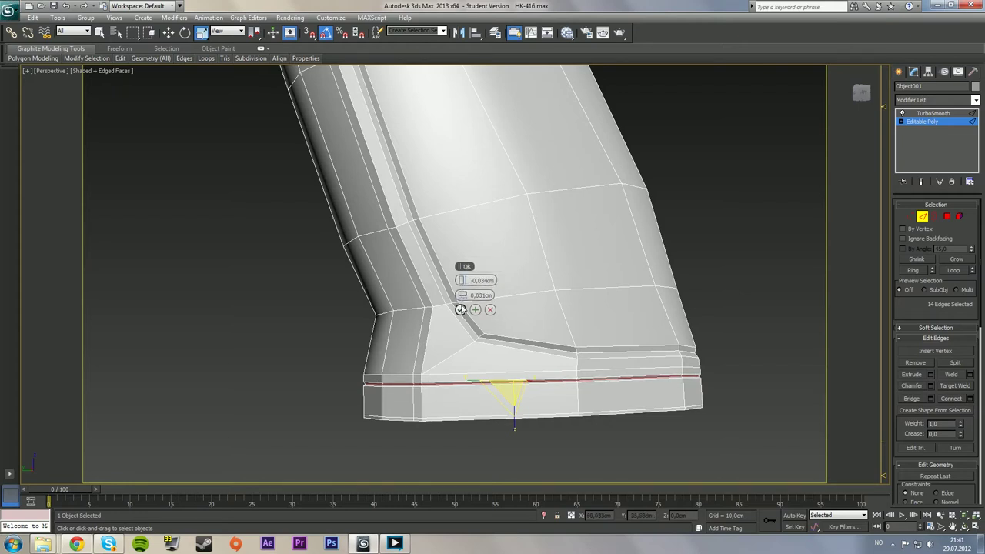
left_click(461, 309)
left_click(262, 417)
Select the upper, lower and inner edges of the base groove and expand them to full loops around the grip
middle_click_drag(343, 383, 336, 373, "alt")
scroll(336, 374, "up", 4)
middle_click_drag(372, 440, 390, 316)
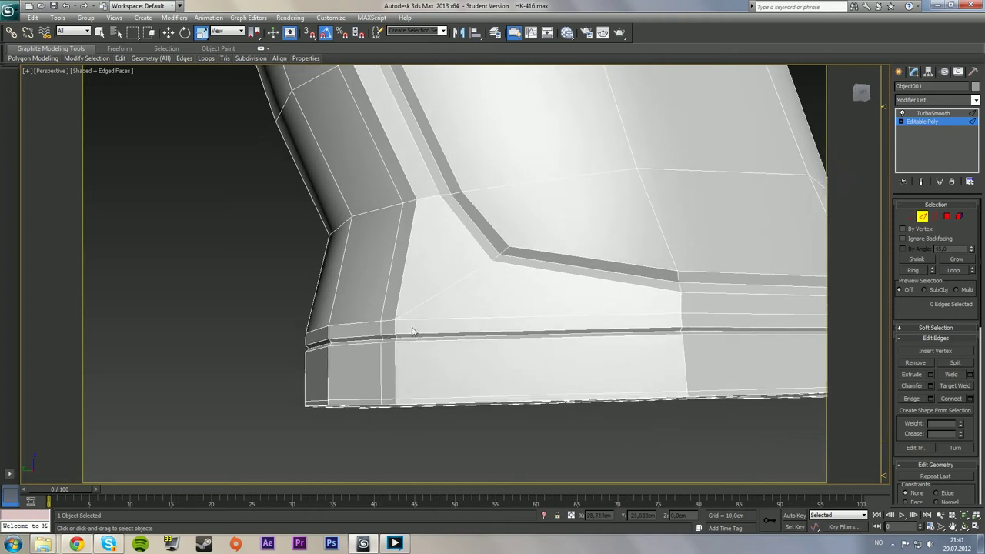
left_click(415, 333)
key("q")
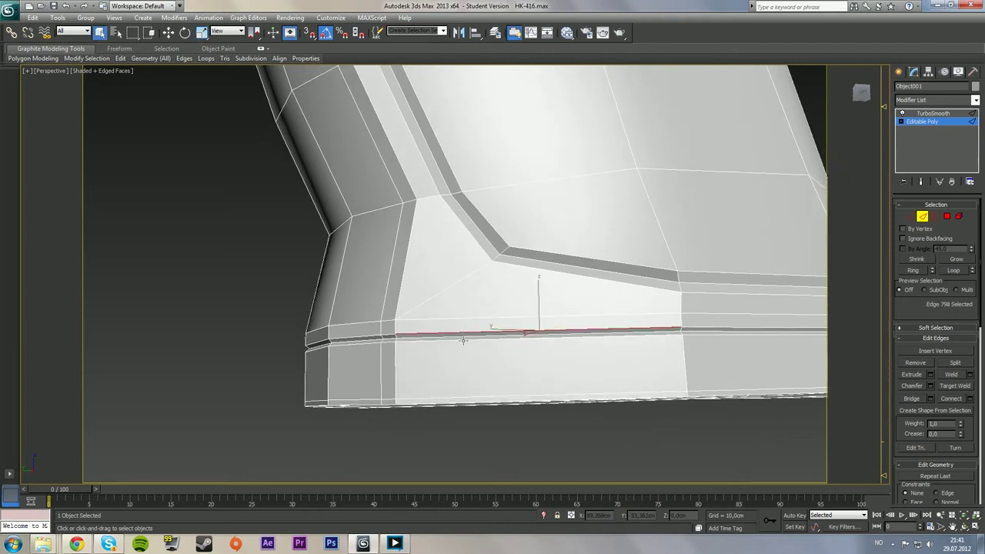
left_click(463, 340, "ctrl")
left_click(953, 271)
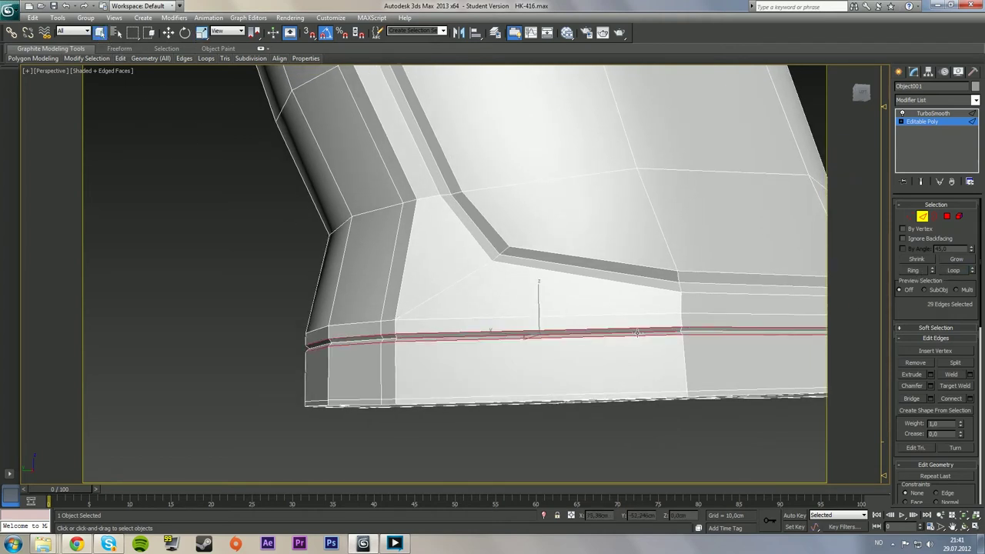
left_click(915, 271)
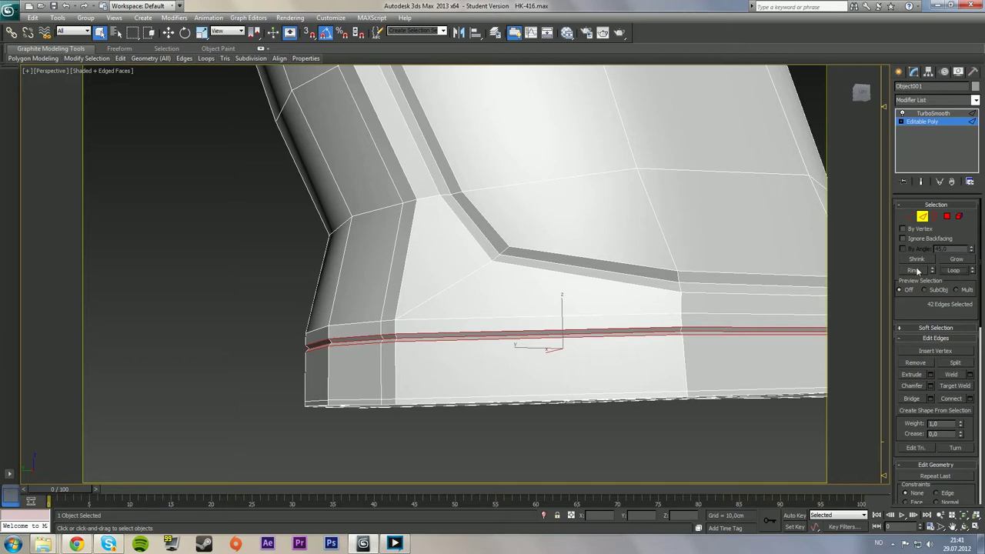
Chamfer the selected base groove edge loops by 0.01 cm with 2 segments
left_click(932, 387)
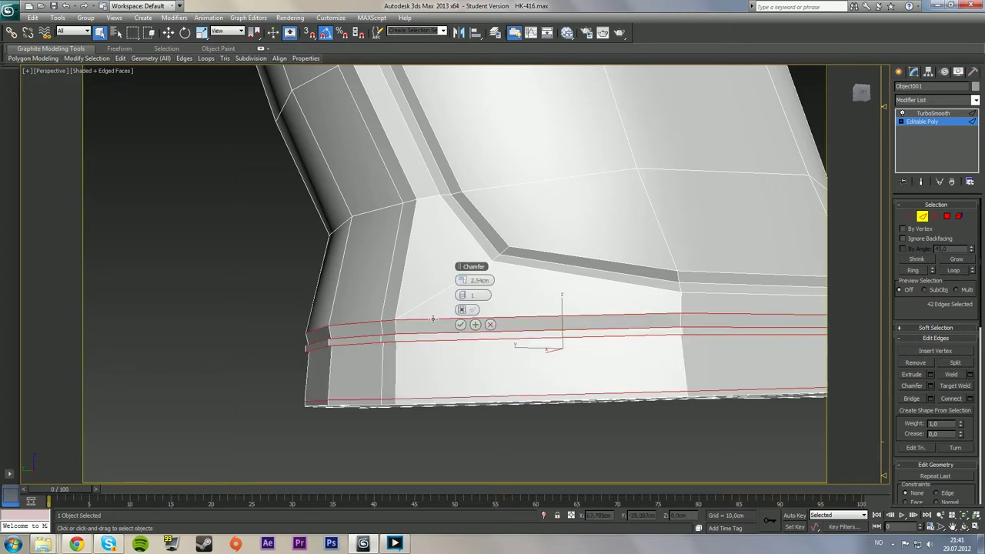
left_click(465, 297)
left_click(465, 297)
mouse_move(461, 281)
left_mouse_down()
mouse_move(443, 280)
mouse_move(466, 285)
left_mouse_up()
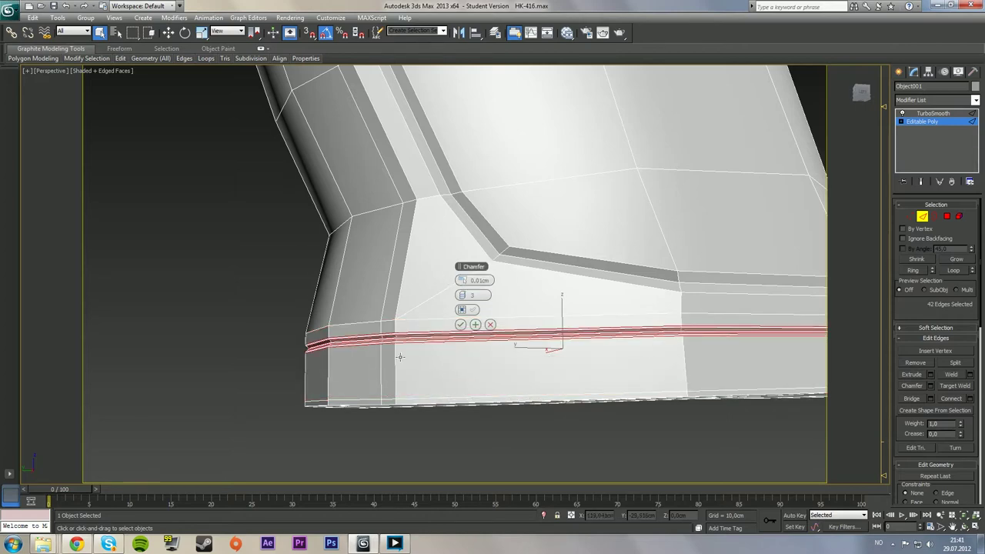
scroll(399, 350, "up", 4)
left_click(463, 299)
middle_click_drag(367, 370, 393, 339, "alt")
scroll(380, 361, "down", 5)
scroll(428, 329, "down", 3)
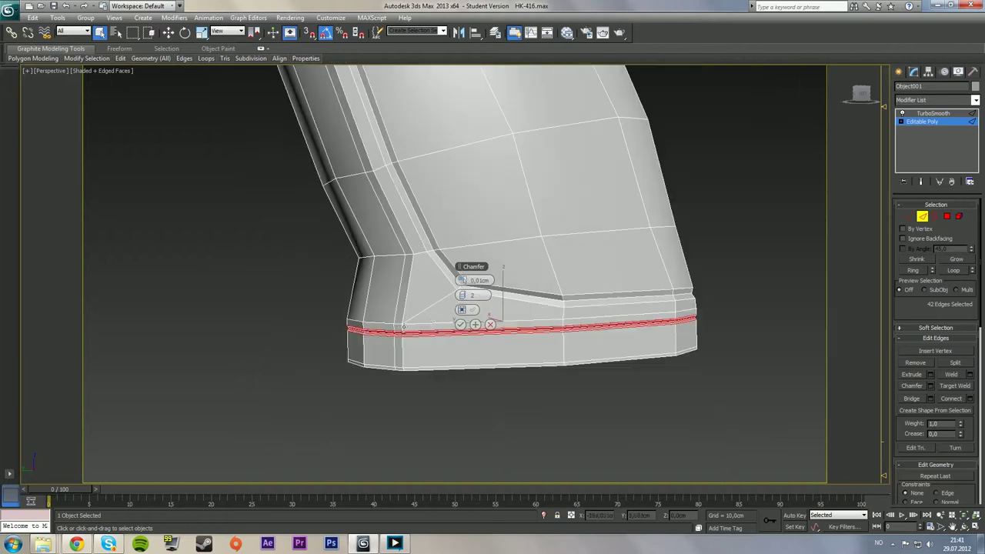
left_click(460, 325)
Leave edge editing and examine the smoothed grip and base groove in plain shading without edges
left_click(922, 217)
left_click(760, 232)
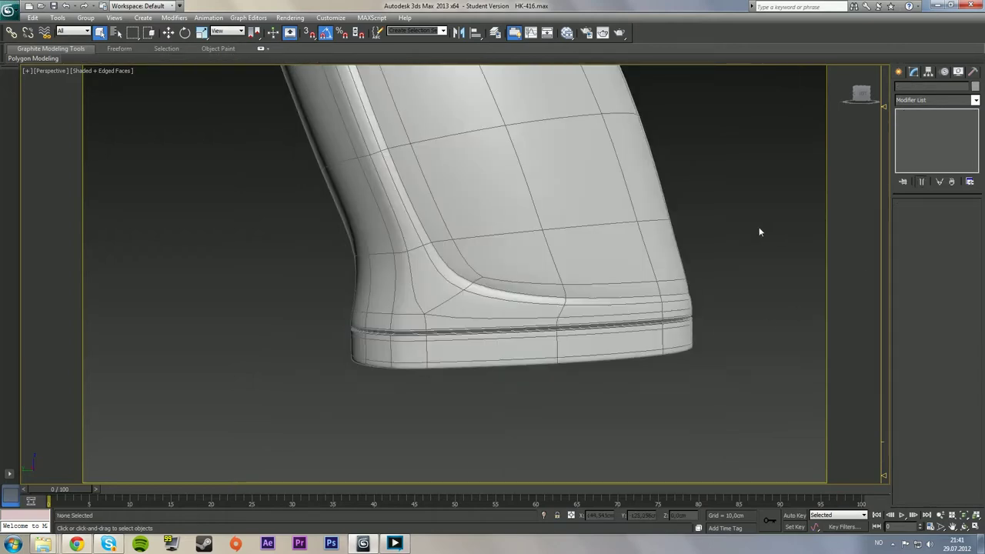
key("F4")
left_click(965, 528)
left_click_drag(538, 333, 481, 301)
scroll(481, 301, "up", 5)
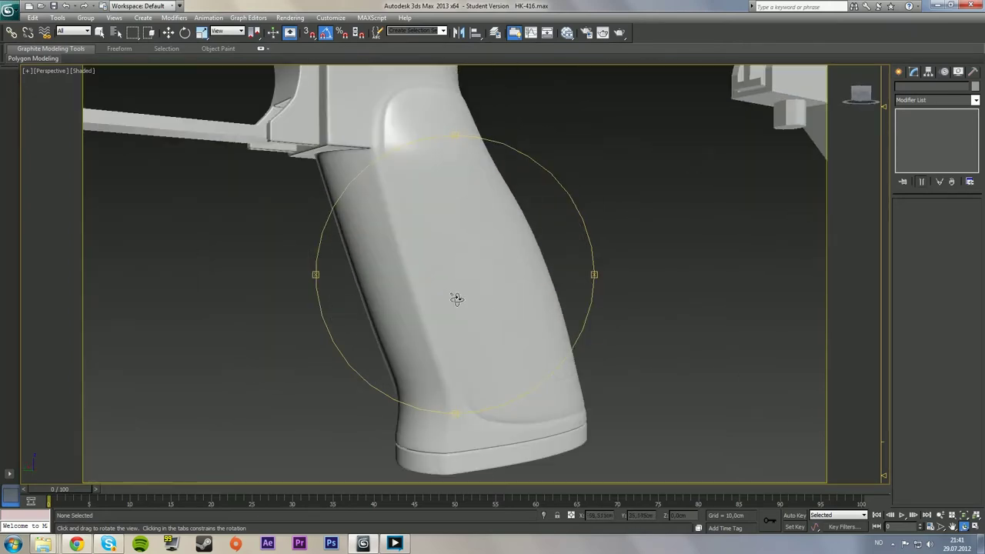
Reselect the grip, return to its Editable Poly edges, and ring-select the short edges across the inset panel's inner border
left_click(101, 32)
left_click(472, 233)
left_click(926, 125)
key("F4")
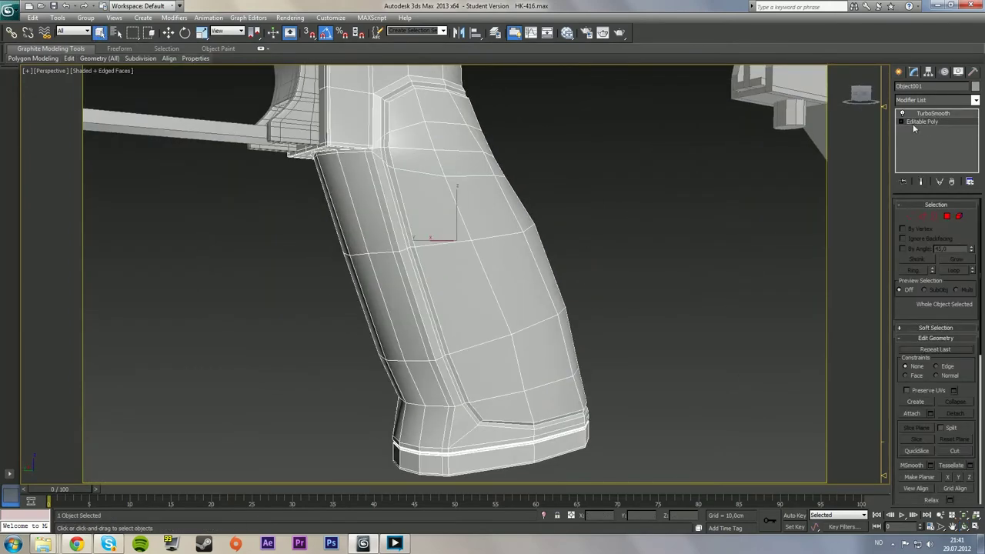
middle_click_drag(612, 232, 551, 241, "alt")
middle_click_drag(479, 255, 455, 252, "alt")
middle_click_drag(486, 218, 508, 299, "alt")
scroll(456, 250, "up", 2)
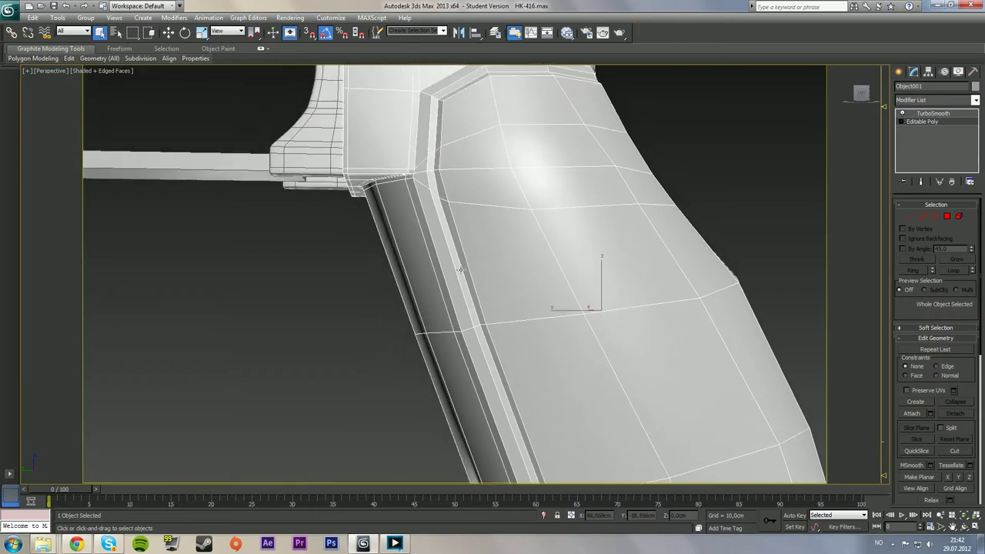
left_click(923, 217)
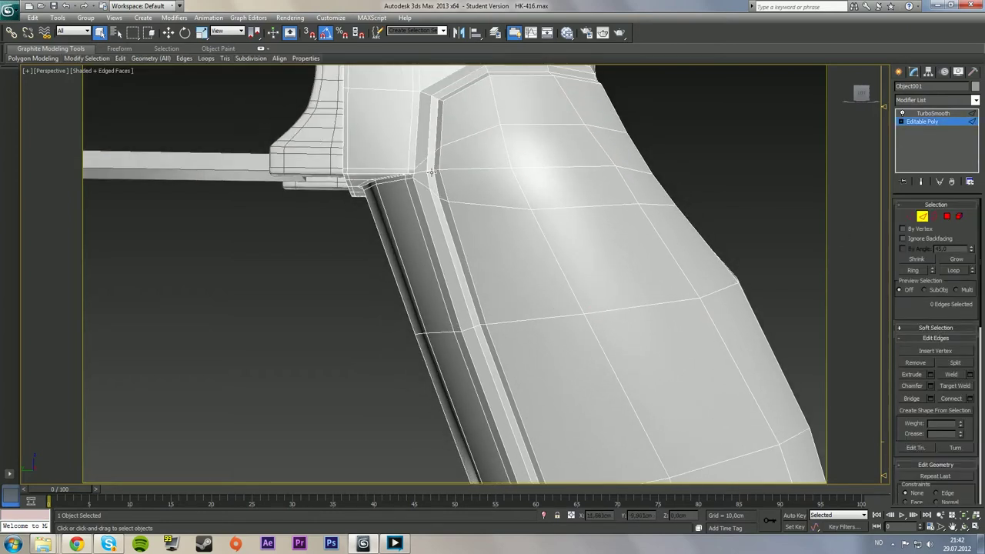
left_click(435, 171)
scroll(436, 172, "up", 3)
left_click(958, 274)
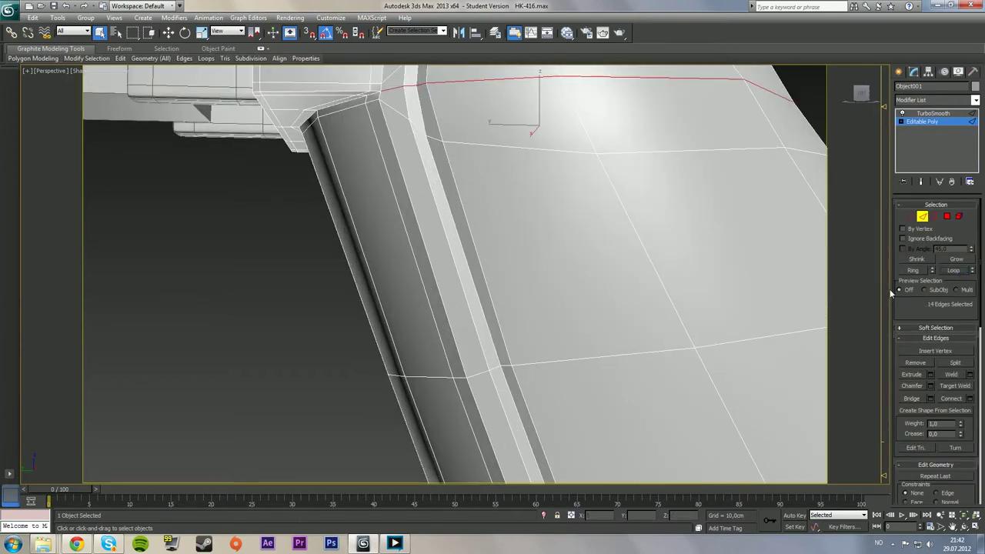
key("ctrl+z")
Connect the ringed inner border edges with 2 segments, slide 0, and a positive pinch to spread the new loops
left_click(971, 398)
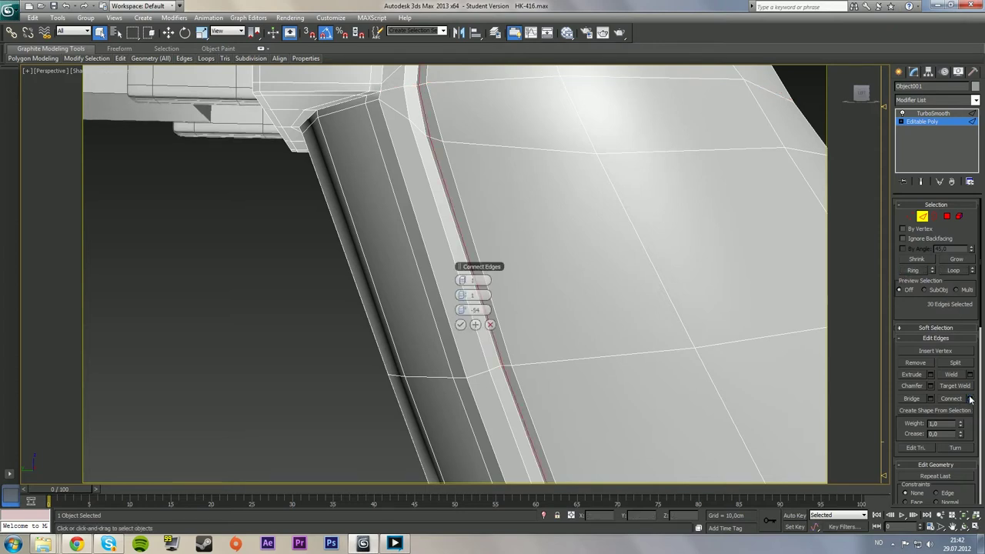
left_click(466, 280)
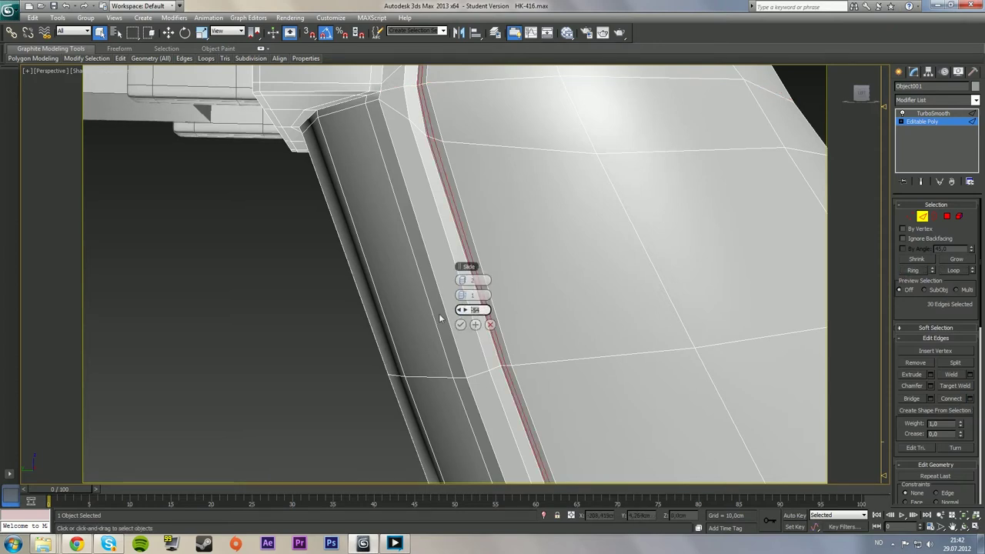
type("0")
key("Return")
left_click_drag(466, 280, 506, 273)
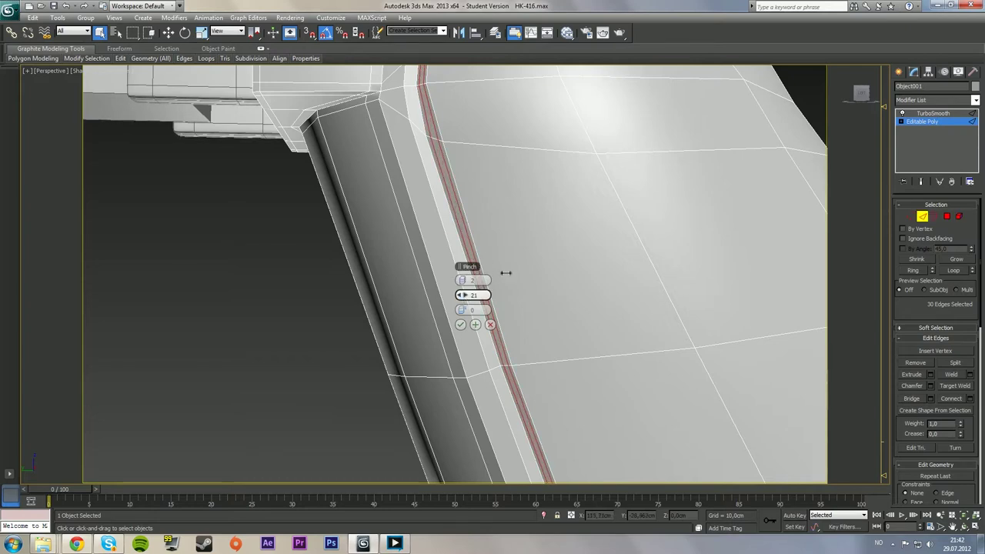
left_click(462, 325)
left_click(439, 277)
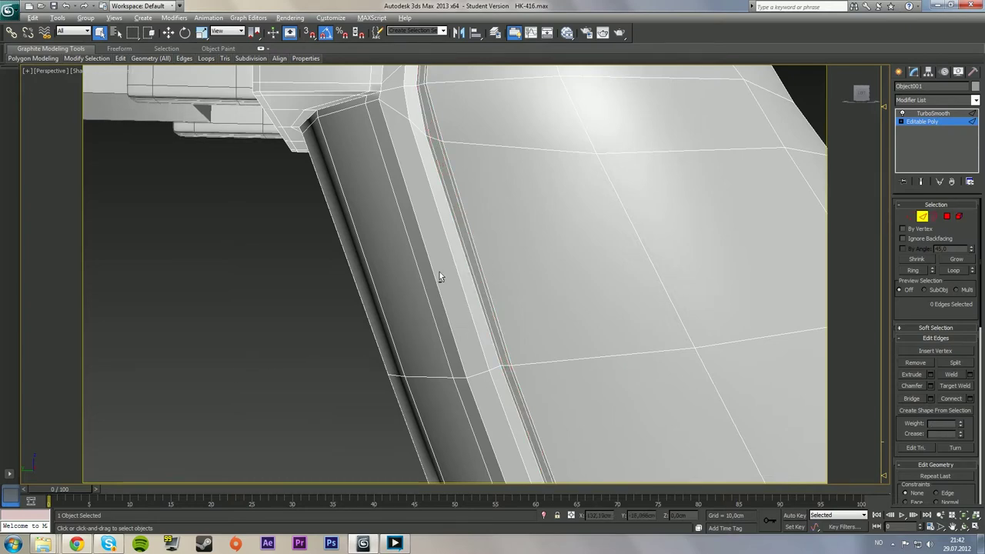
Leave edge editing and examine the smoothed inset border on the grip in plain shading
scroll(441, 277, "down", 5)
middle_click_drag(477, 258, 537, 268, "alt")
left_click(926, 218)
left_click(772, 240)
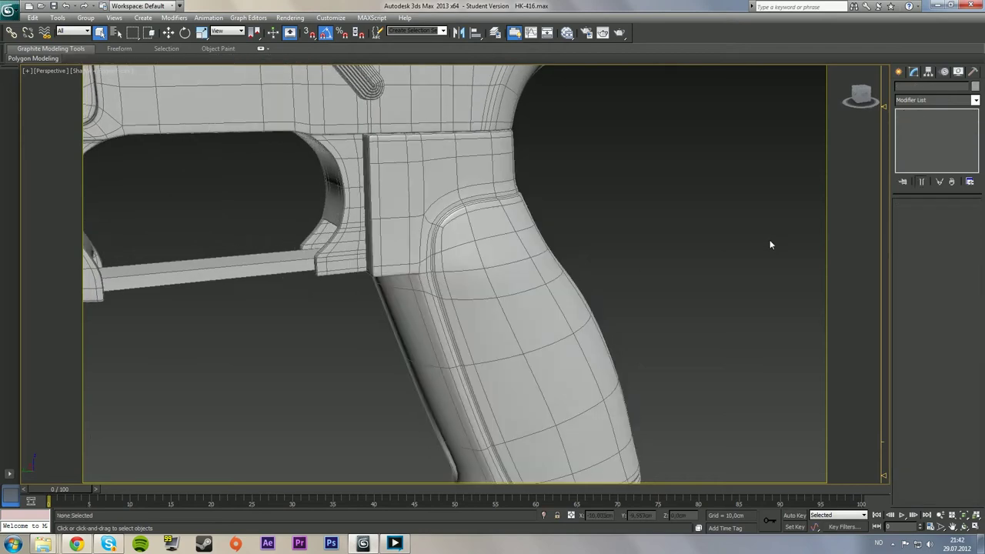
key("F4")
key("F4")
key("F4")
left_click(966, 527)
left_click_drag(504, 323, 462, 301)
scroll(488, 321, "down", 5)
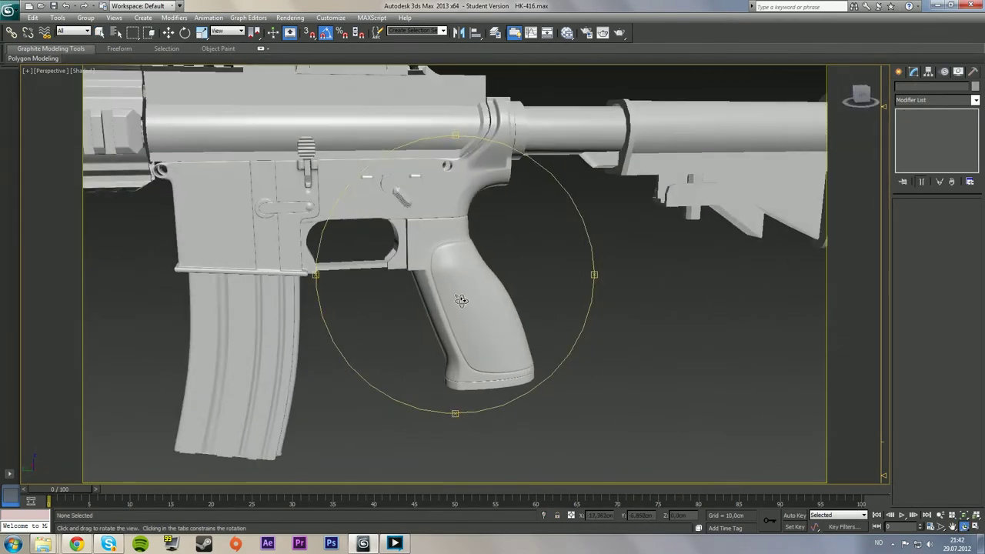
Reselect the grip and select the horizontal edge loop across its upper part, keeping only the edges around the back
scroll(464, 296, "up", 5)
left_click(100, 33)
left_click(502, 254)
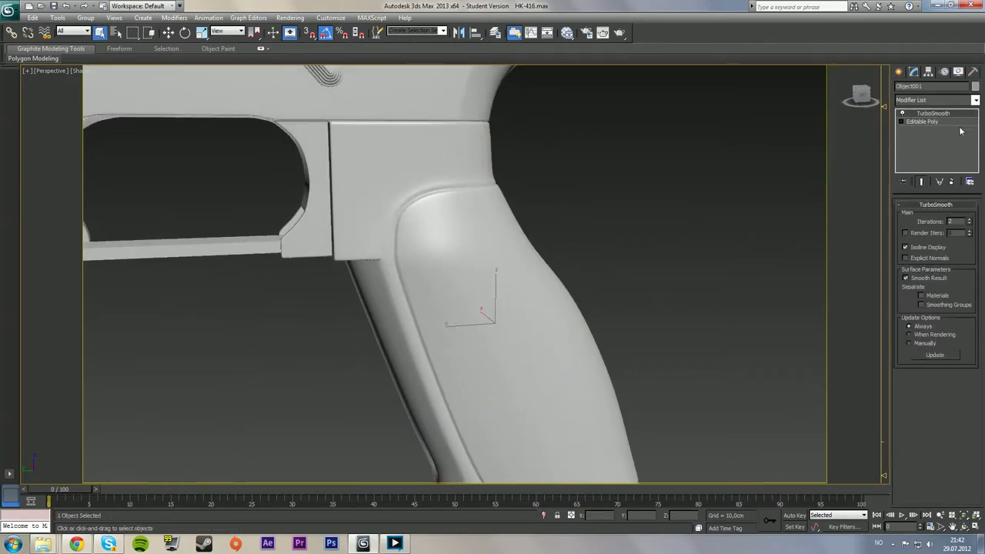
left_click(926, 124)
mouse_move(516, 281)
middle_mouse_down("alt")
mouse_move(562, 279)
mouse_move(506, 297)
mouse_move(411, 292)
mouse_move(482, 335)
mouse_move(579, 312)
middle_mouse_up("alt")
key("F4")
left_click(910, 217)
left_click(923, 217)
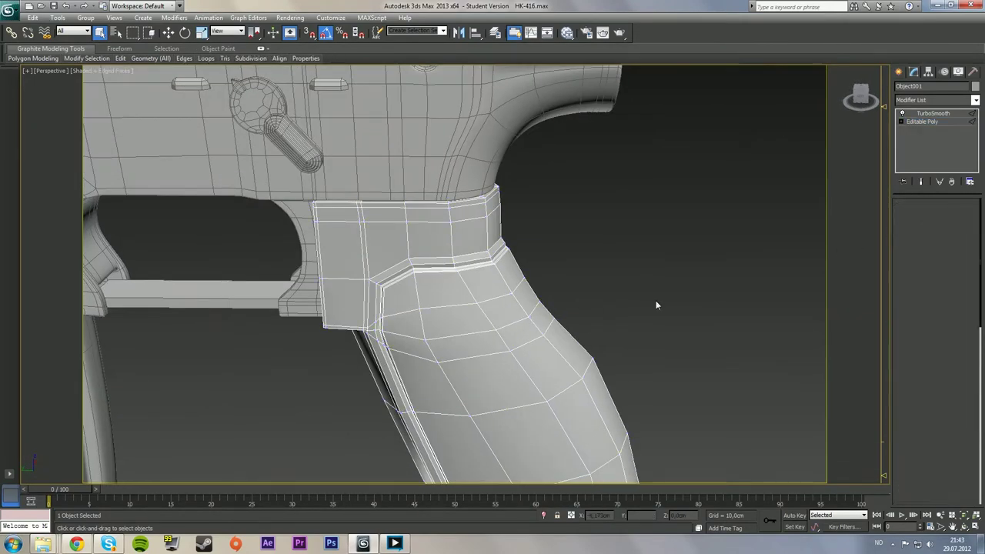
left_click(476, 332)
left_click(957, 272)
middle_click_drag(473, 327, 483, 305, "alt")
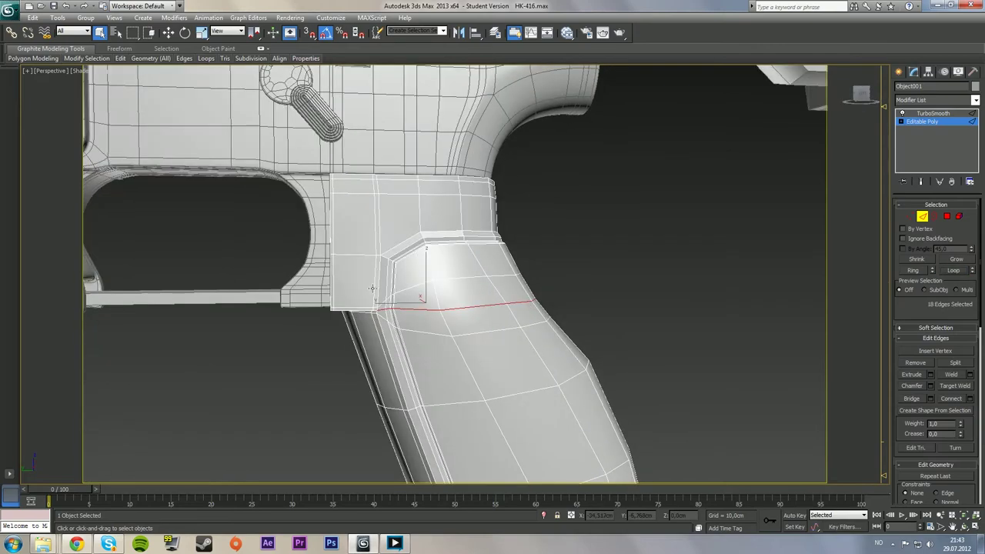
left_click_drag(411, 328, 410, 328, "alt")
middle_click_drag(410, 329, 557, 344, "alt")
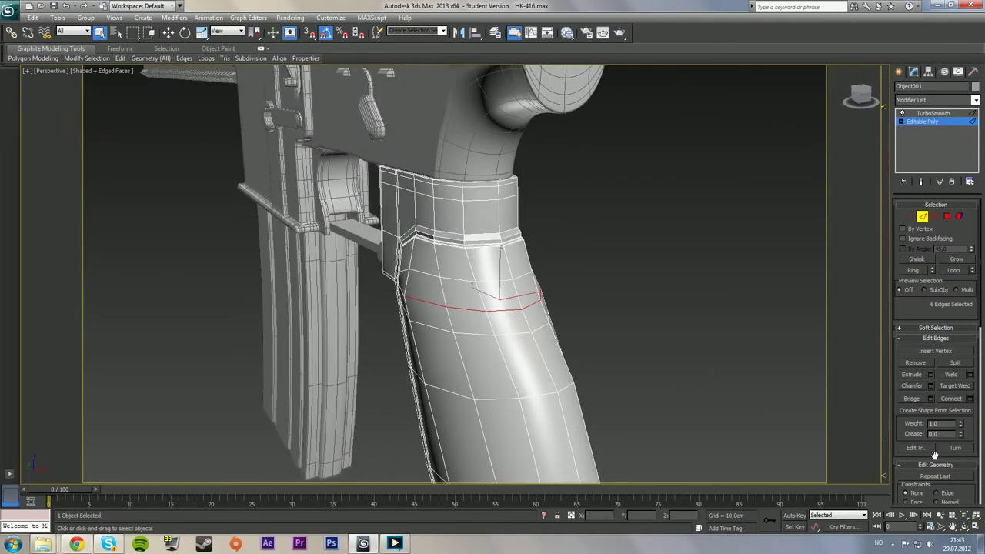
Relax the selected edges around the grip's upper back slightly and clear the edge selection
scroll(933, 457, "down", 5)
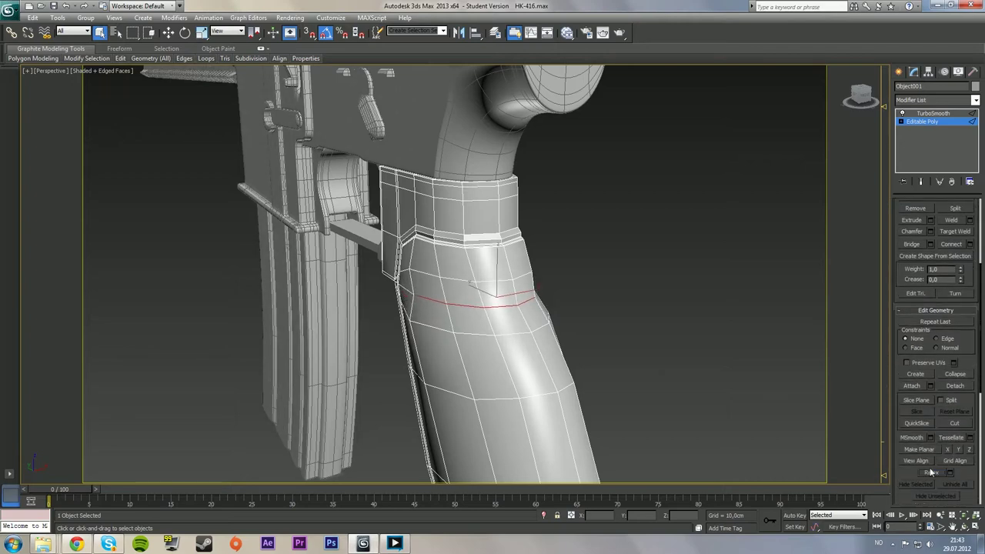
key("ctrl+z")
key("ctrl+z")
key("ctrl+z")
left_click(941, 471)
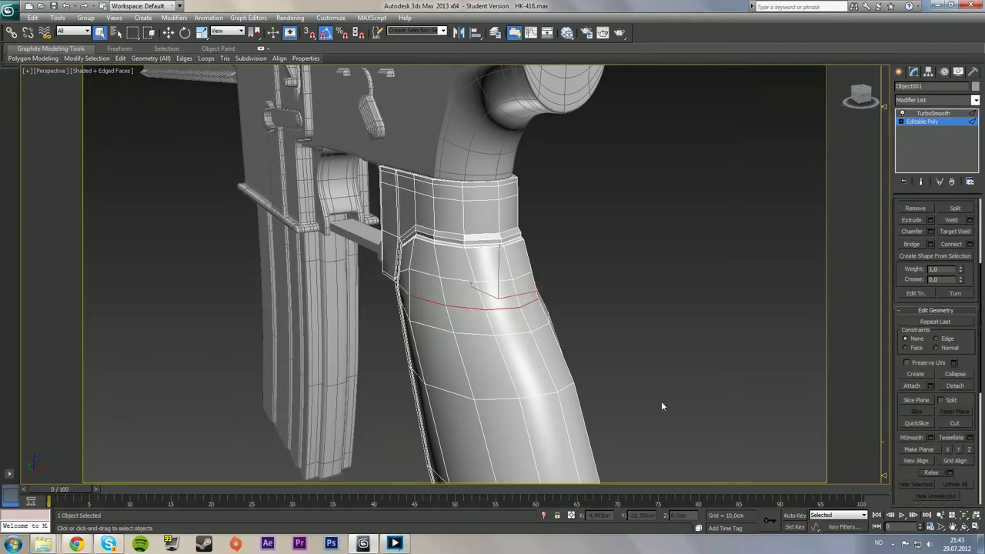
middle_click_drag(663, 406, 439, 359, "alt")
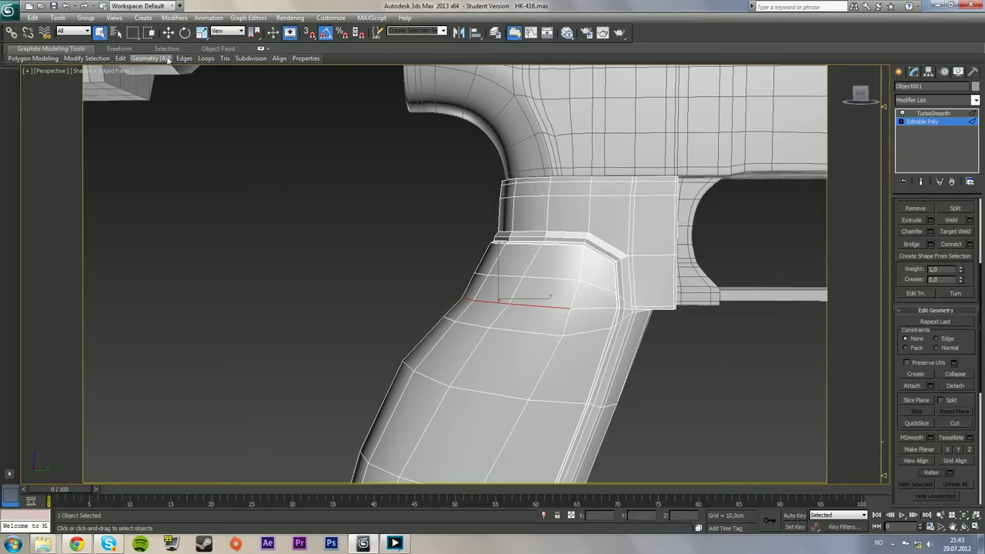
mouse_move(222, 61)
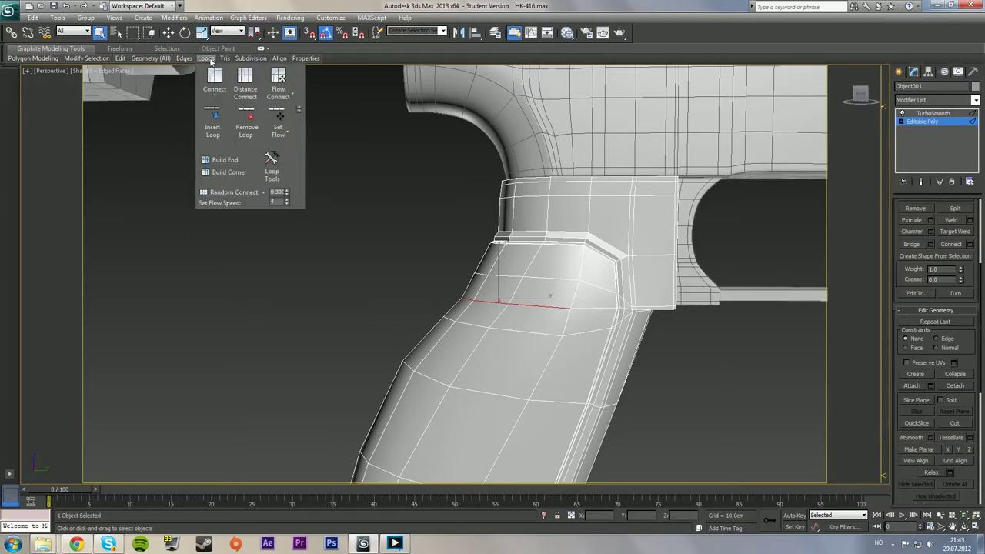
left_click(287, 306)
middle_click_drag(287, 306, 587, 284, "alt")
scroll(496, 292, "down", 3)
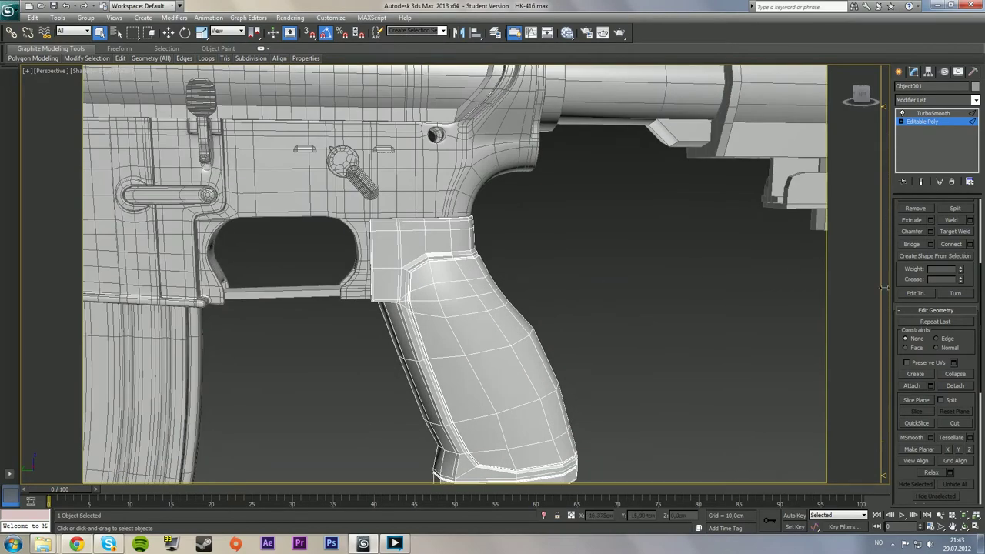
Widen the command panel to two columns and leave sub-object editing to view the smoothed grip in plain shading
left_click_drag(885, 287, 797, 292)
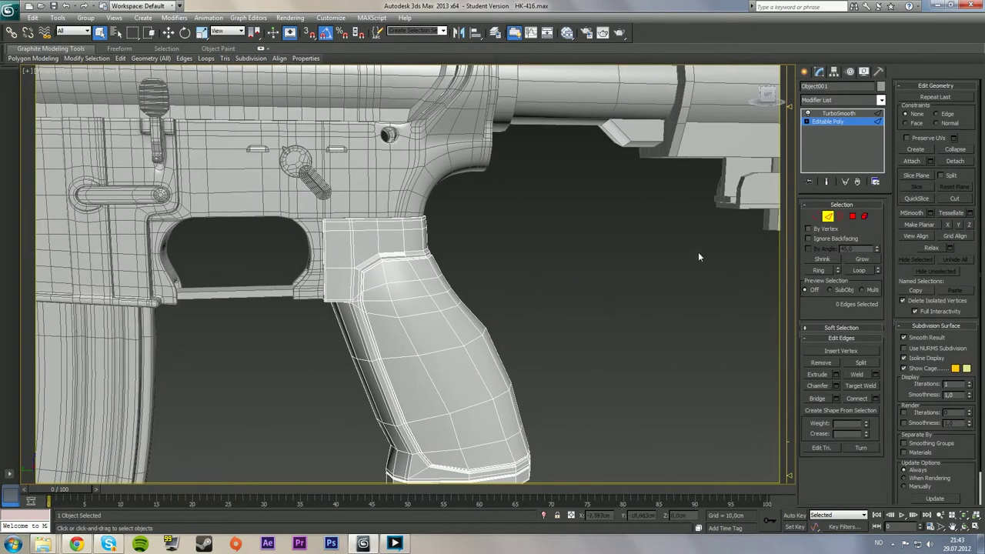
left_click(816, 217)
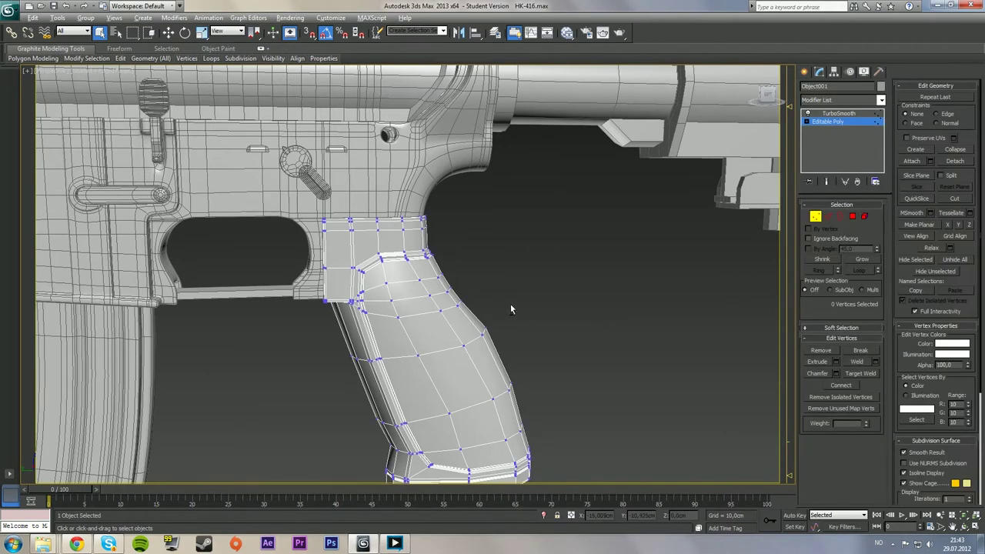
middle_click_drag(507, 310, 624, 221)
left_click(707, 243)
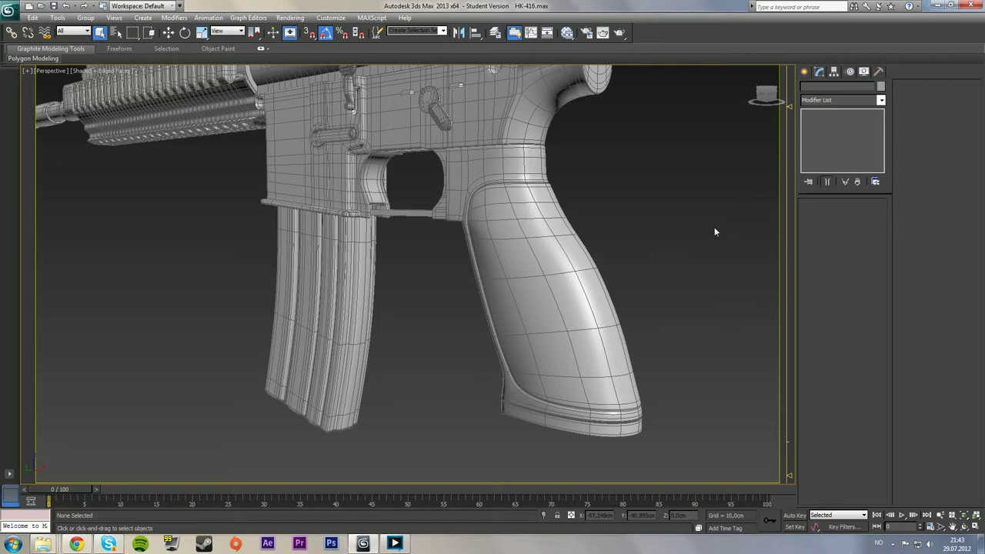
key("F4")
mouse_move(682, 247)
middle_mouse_down("alt")
mouse_move(574, 238)
mouse_move(414, 270)
mouse_move(510, 288)
mouse_move(539, 274)
mouse_move(724, 278)
middle_mouse_up("alt")
Reselect the grip and ring-select the short edges across the outer border strip surrounding the inset panel
left_click(489, 243)
scroll(488, 237, "up", 4)
left_click(826, 122)
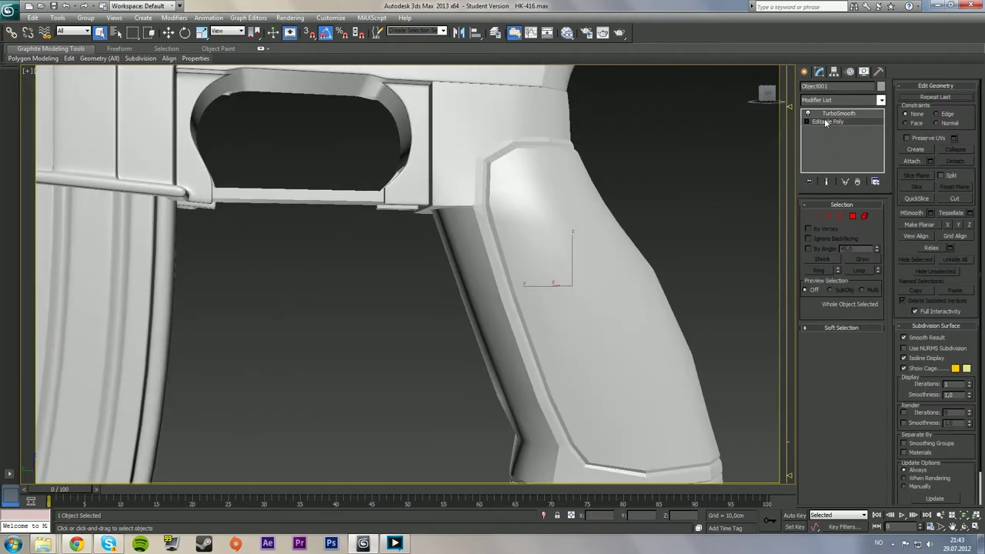
left_click_drag(491, 190, 506, 195, "alt")
left_click(828, 218)
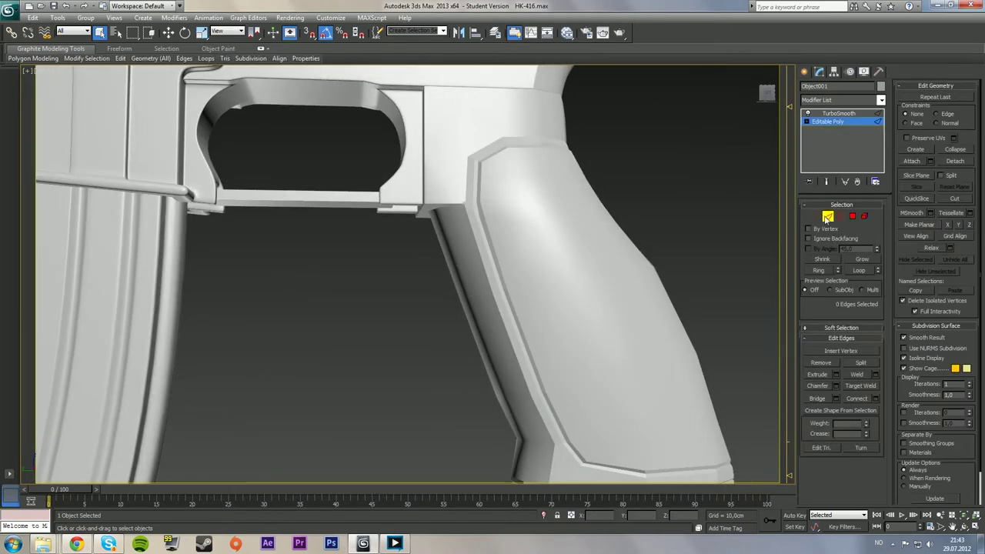
middle_click_drag(509, 239, 540, 242, "alt")
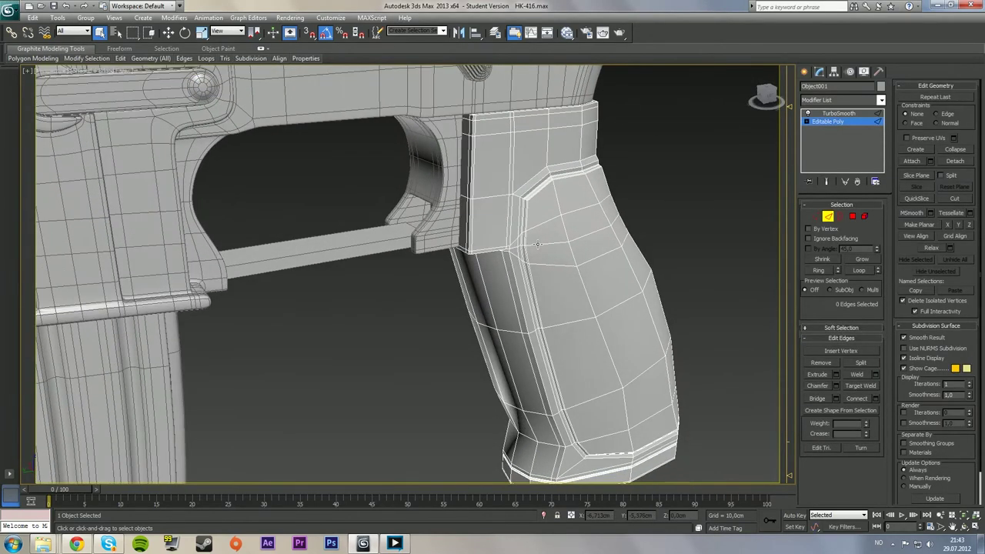
middle_click_drag(572, 209, 489, 263)
scroll(524, 204, "up", 3)
left_click(453, 217)
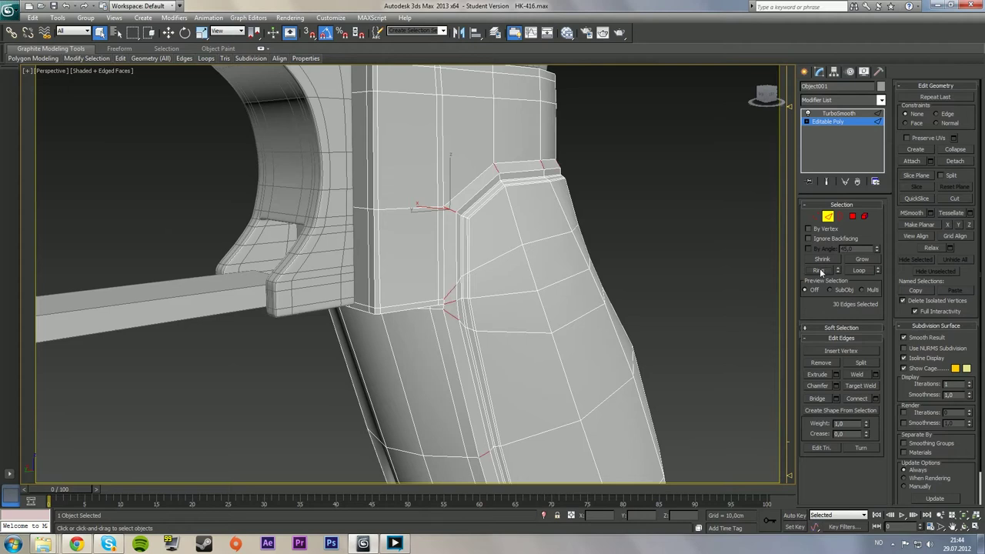
Connect the ringed outer border edges with 2 pinched-apart segments and slide 0
left_click(875, 398)
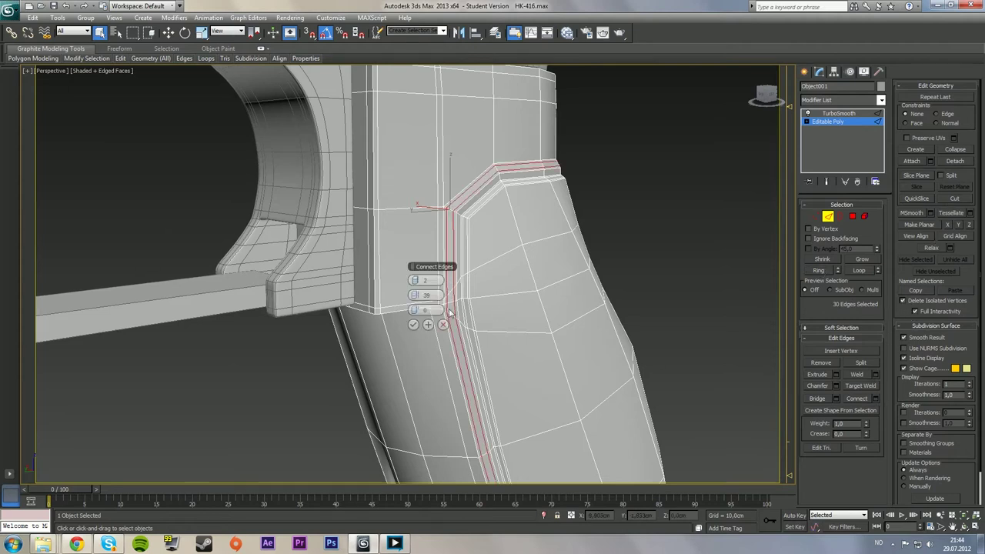
left_click(414, 325)
left_click(743, 230)
Leave edge editing and examine the smoothed inset and its outer border in plain shading
left_click(829, 218)
left_click(685, 243)
key("F4")
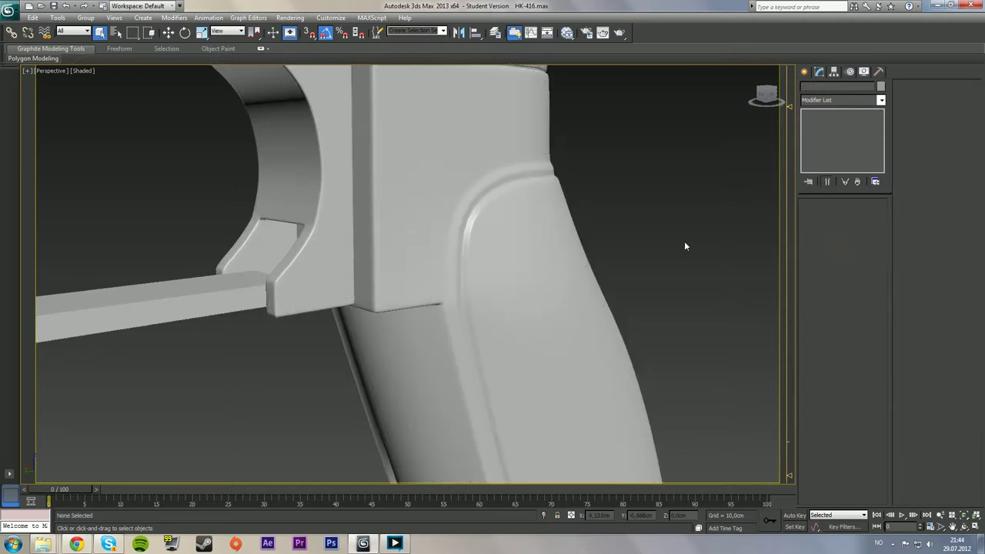
middle_click_drag(685, 243, 545, 216, "alt")
scroll(492, 263, "down", 5)
middle_click_drag(493, 265, 435, 258, "alt")
Select the grip and display its base wireframe over the shading at the Editable Poly level
left_click(457, 413)
mouse_move(457, 412)
middle_mouse_down("alt")
mouse_move(436, 308)
mouse_move(453, 405)
middle_mouse_up("alt")
middle_click_drag(452, 404, 509, 319)
scroll(462, 328, "up", 5)
left_click(850, 121)
key("F4")
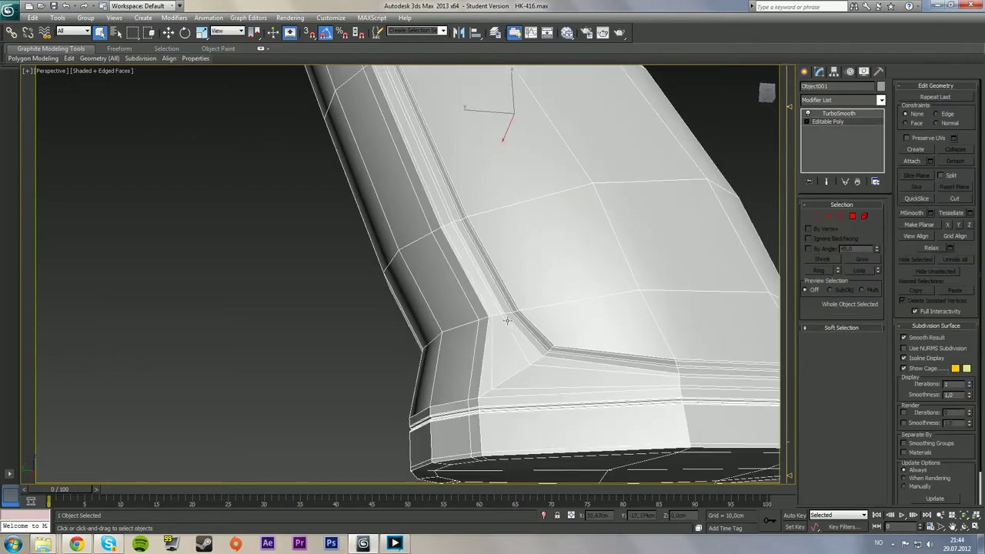
mouse_move(541, 398)
middle_mouse_down()
mouse_move(539, 376)
mouse_move(509, 340)
middle_mouse_up()
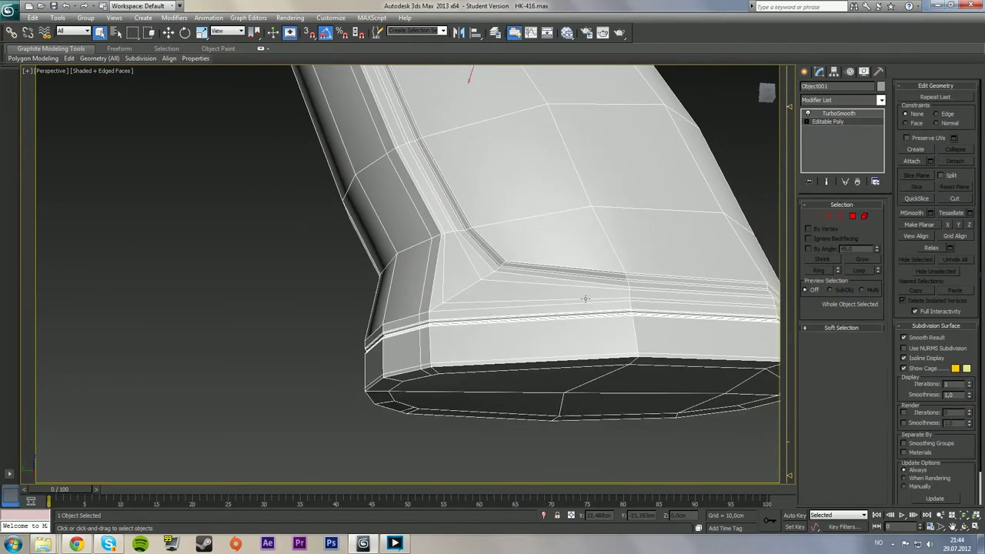
Remove the long diagonal-strip edge just above the base groove on both sides of the grip
left_click(828, 217)
left_click(487, 302)
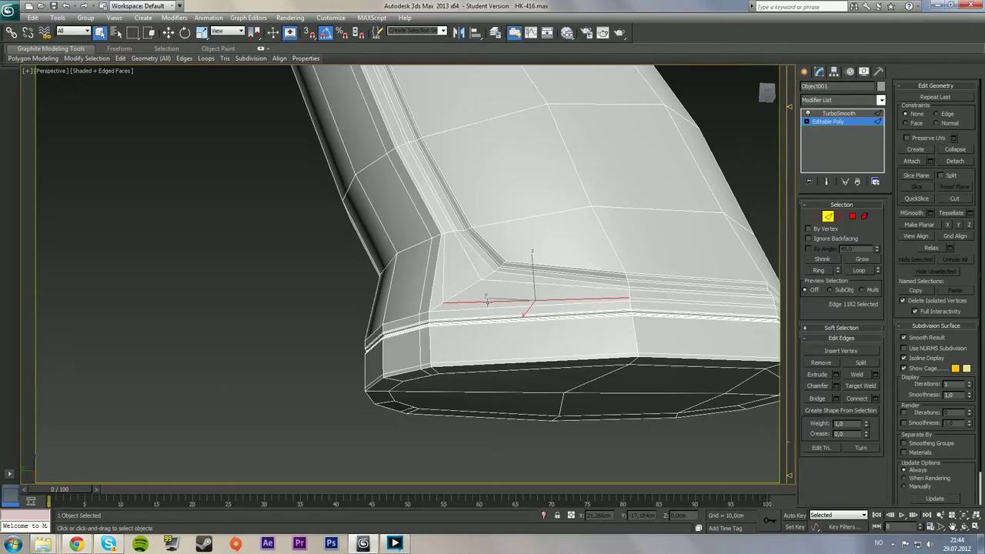
key("BackSpace")
middle_click_drag(484, 305, 514, 328, "alt")
left_click(468, 353)
key("BackSpace")
left_click(853, 273)
key("BackSpace")
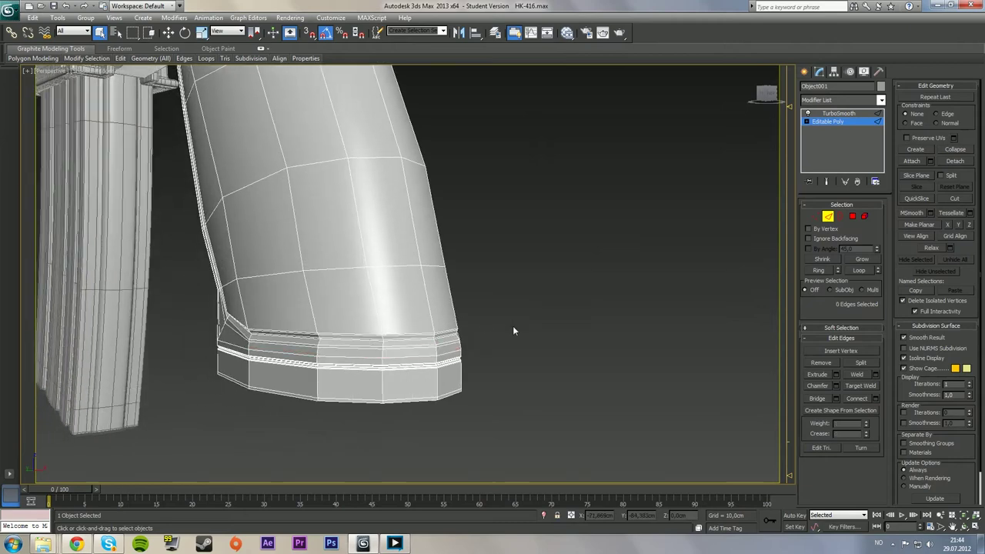
Select the lengthwise base edges below the inset corner and connect them with 1 segment, pinch 0 and slide 86
middle_click_drag(357, 301, 379, 337, "alt")
scroll(366, 339, "up", 5)
middle_click_drag(343, 373, 455, 234)
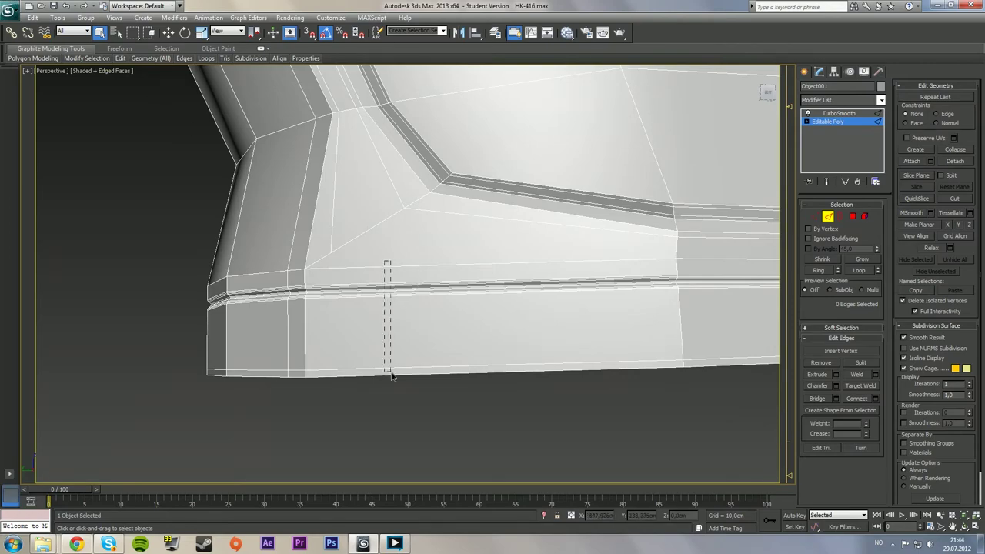
left_click_drag(391, 372, 391, 374)
middle_click_drag(391, 375, 355, 351, "alt")
scroll(392, 351, "down", 3)
left_click(428, 320, "alt")
left_click(876, 399)
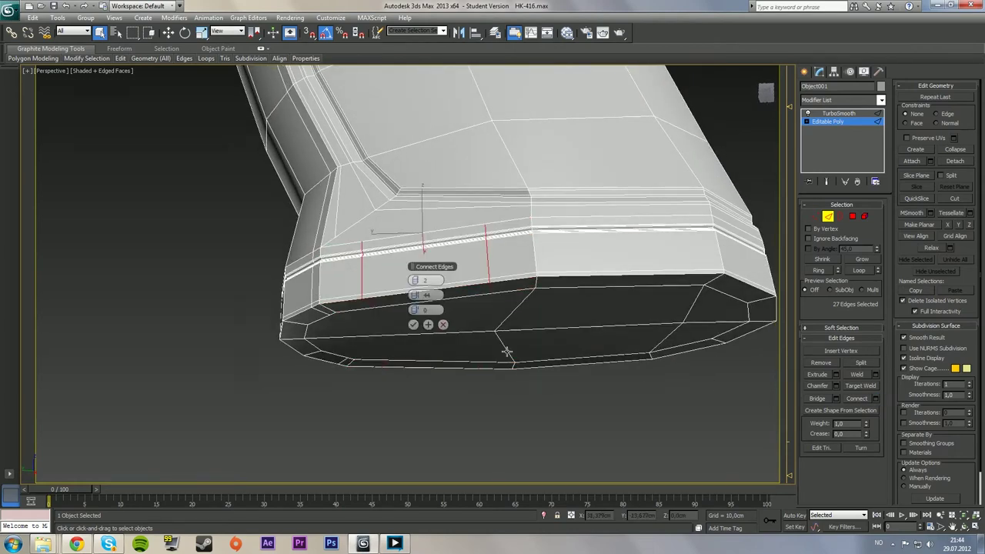
left_click(416, 282)
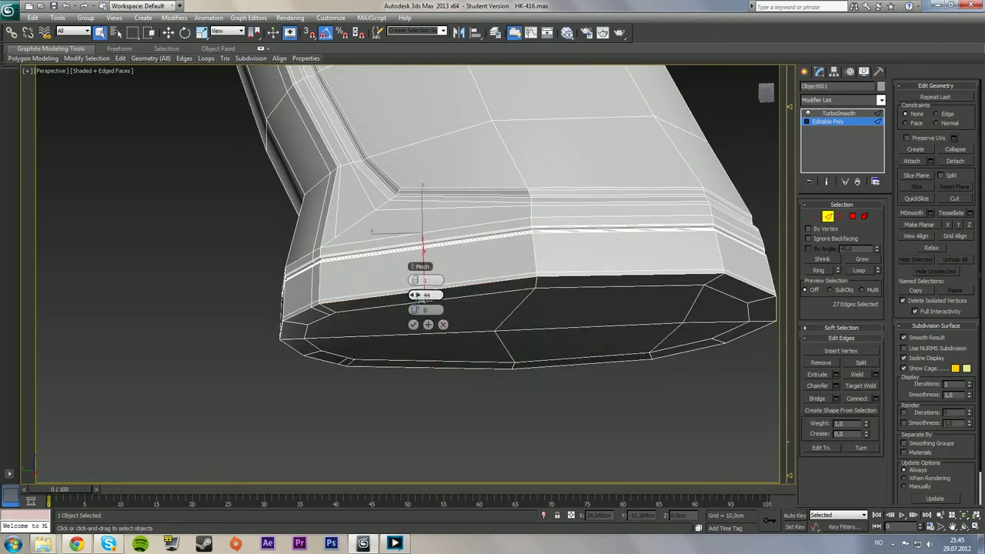
left_click_drag(409, 310, 451, 313)
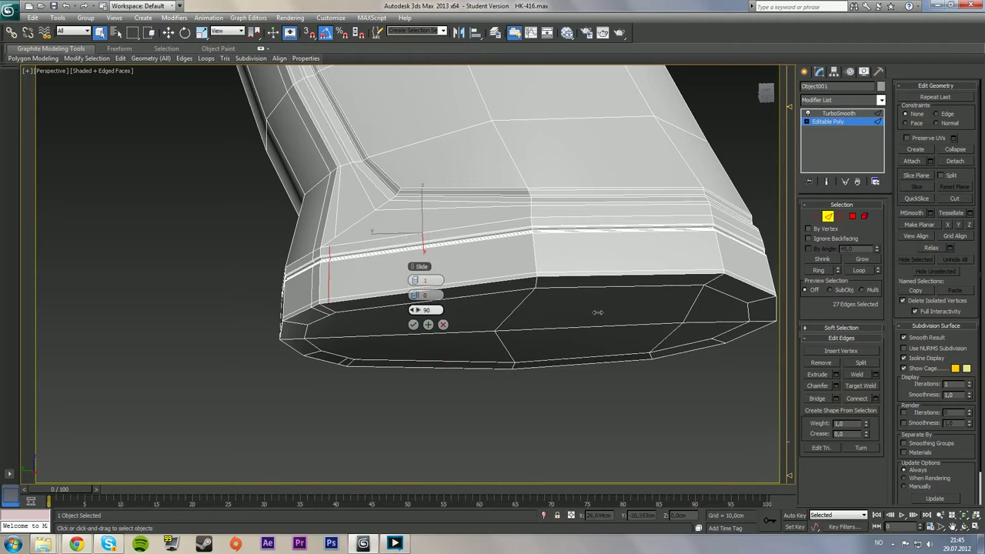
left_click(413, 325)
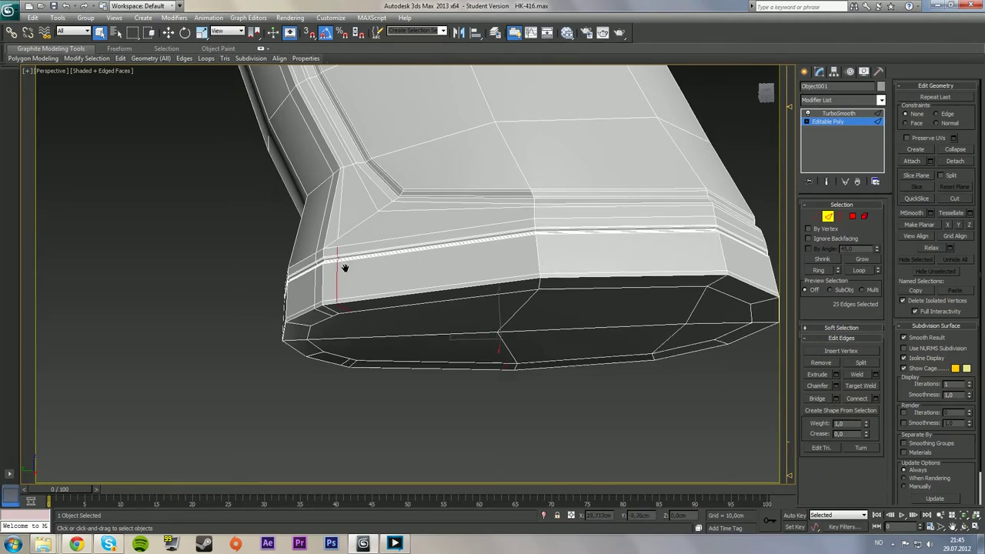
Try deleting the side polygons above the base groove, and undo the deletions and the base edge connection
middle_click_drag(346, 269, 454, 331, "alt")
left_click(852, 217)
left_click(505, 284)
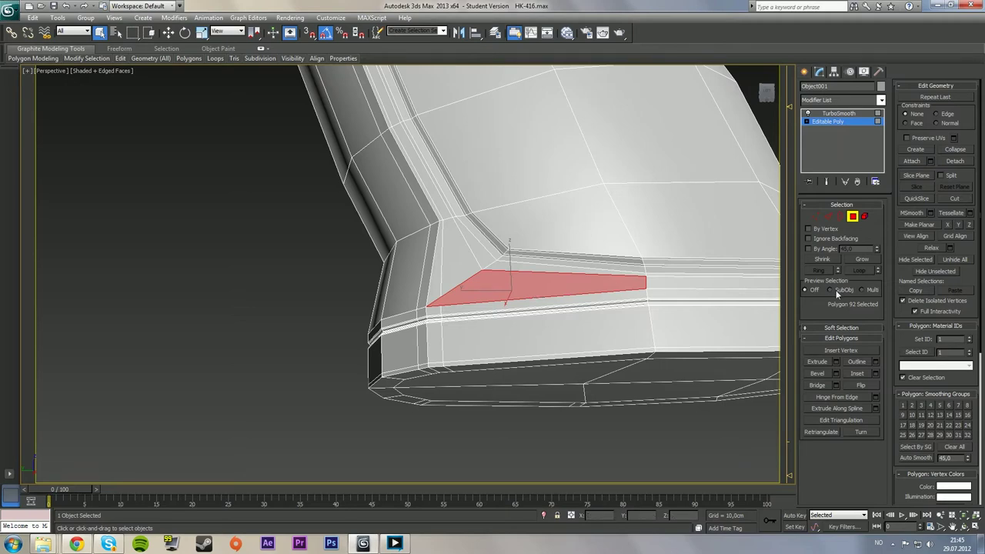
key("Delete")
middle_click_drag(434, 348, 583, 351, "alt")
left_click(470, 298)
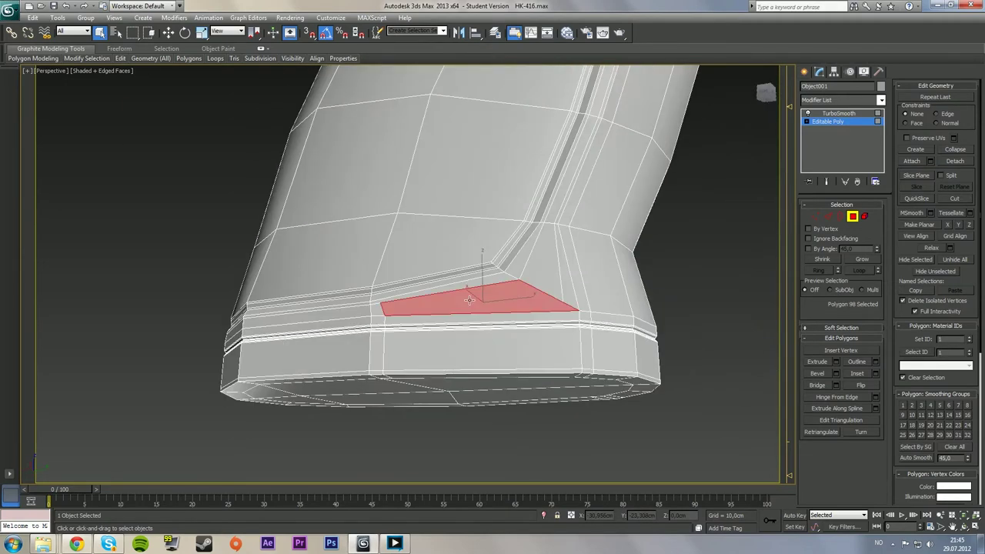
key("Delete")
middle_click_drag(513, 323, 475, 348, "alt")
key("ctrl+z")
key("ctrl+z")
Select the lengthwise groove and base edges below the inset corner on both sides and across the underside of the grip
left_click(830, 217)
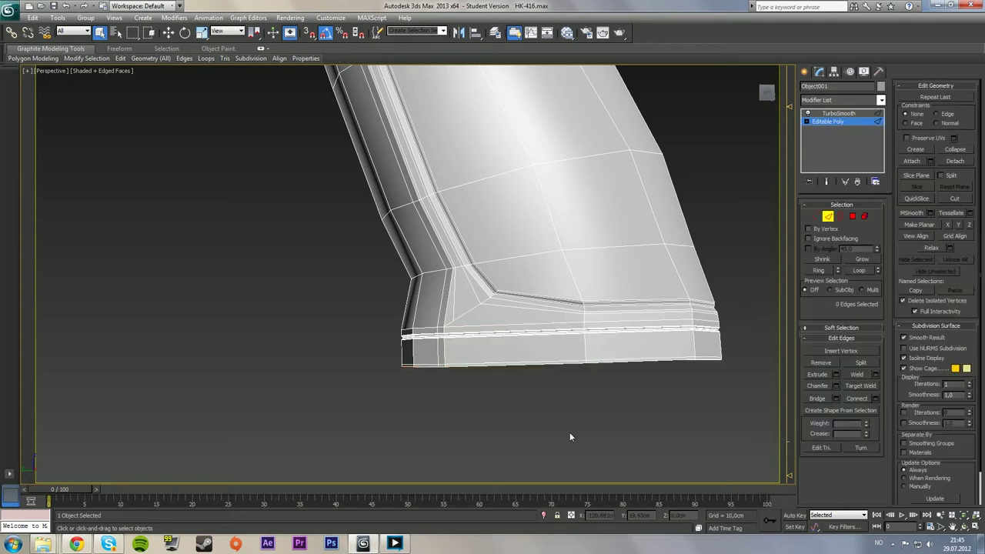
middle_click_drag(570, 432, 470, 340, "alt")
left_click_drag(468, 337, 482, 389)
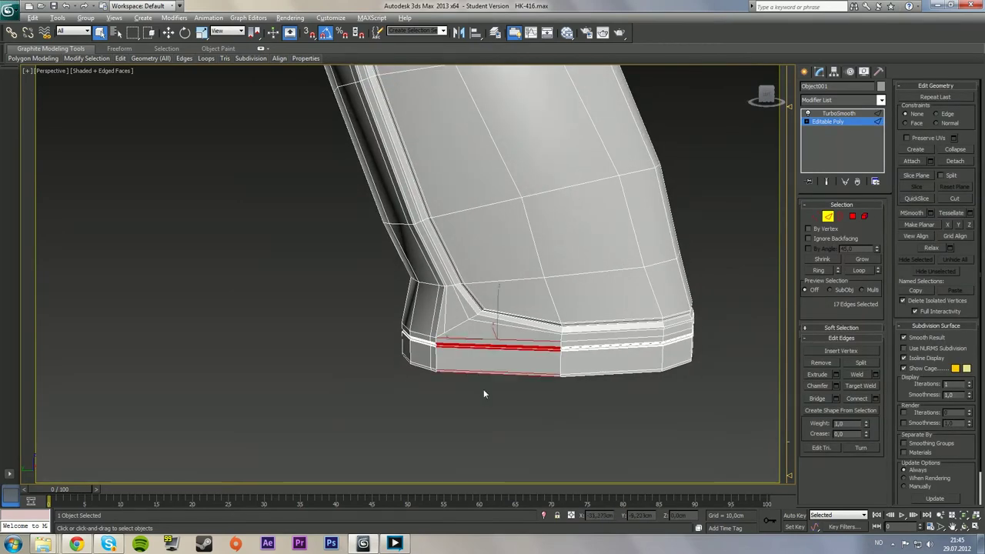
middle_click_drag(484, 390, 509, 336, "alt")
key("alt+w")
key("z")
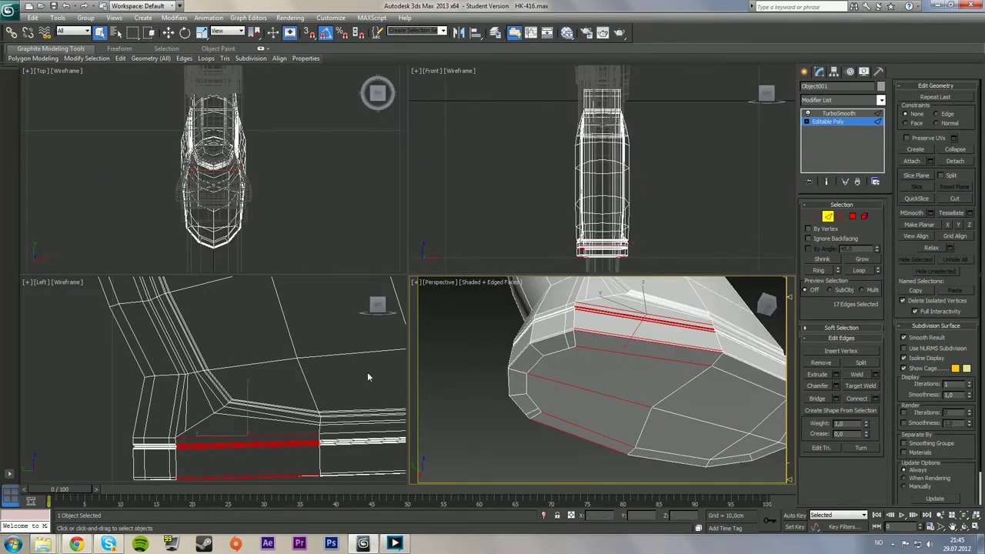
left_click_drag(225, 425, 251, 497)
key("alt+w")
left_click(964, 526)
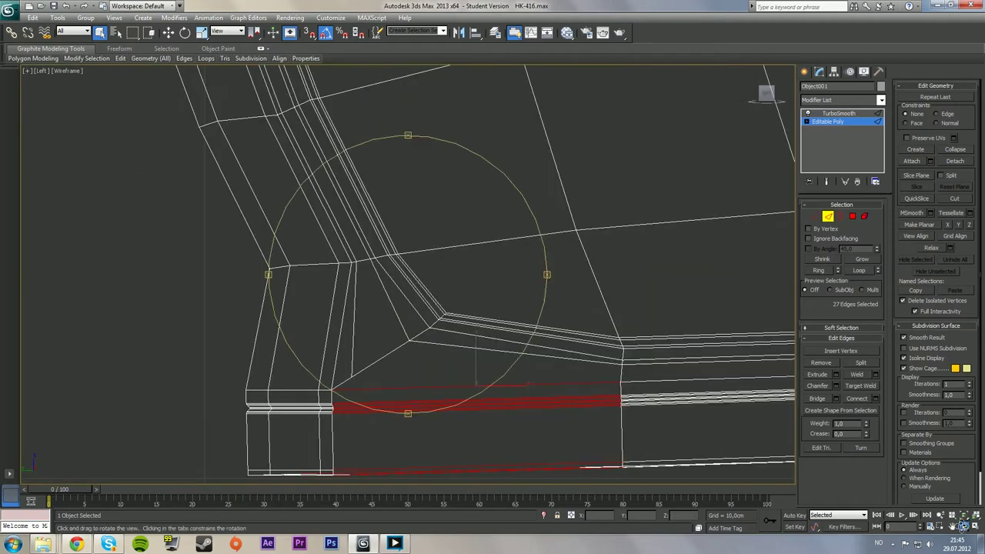
key("alt+w")
left_click(645, 473)
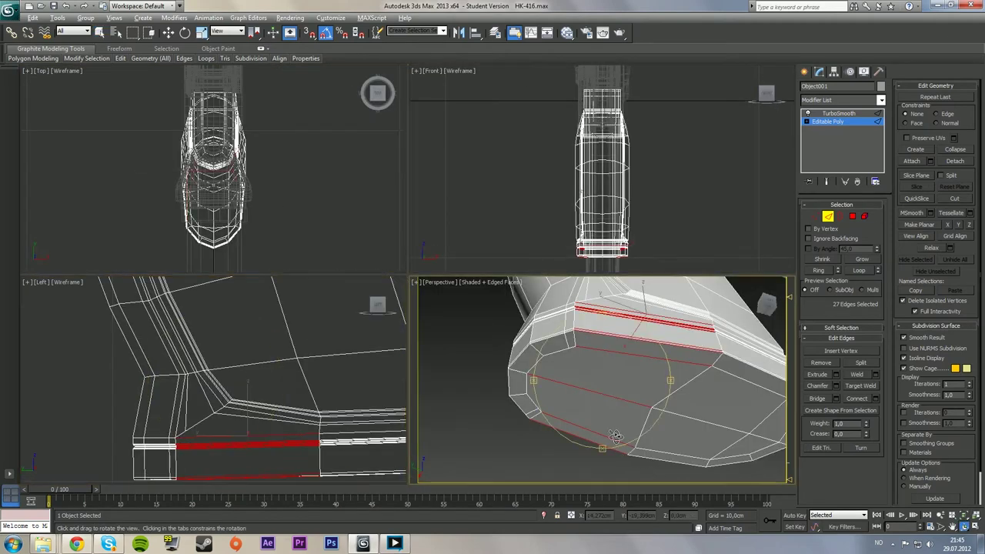
key("alt+w")
left_click_drag(407, 327, 366, 350)
left_click(875, 399)
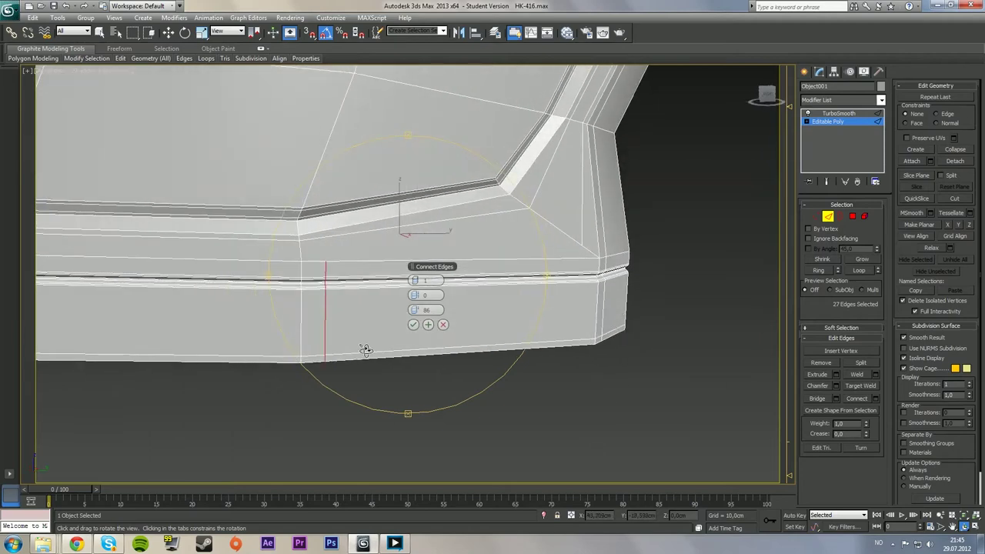
scroll(521, 319, "down", 4)
left_click_drag(524, 289, 399, 307)
left_click(443, 324)
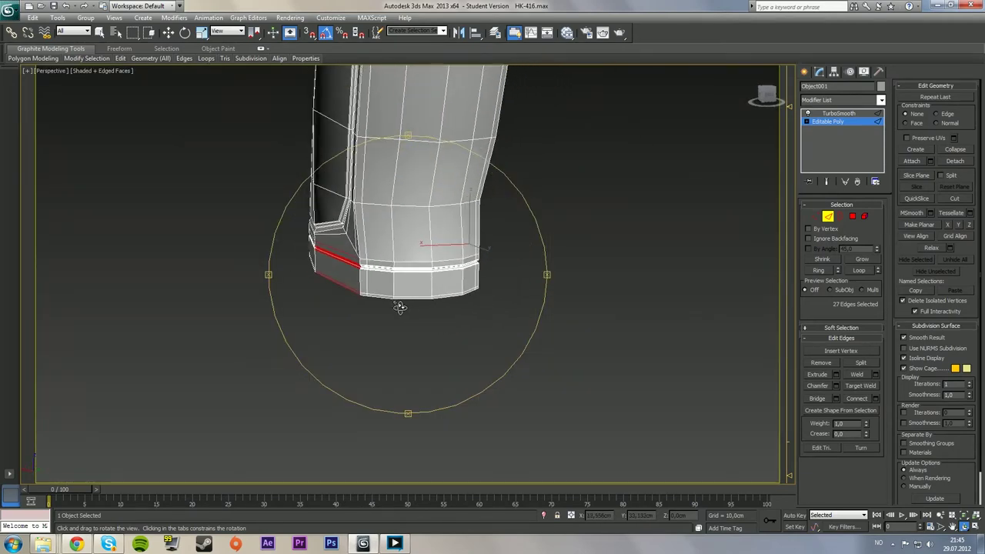
Limit the edge selection to one side of the base and connect it with 1 segment, pinch 0 and slide 86
left_click(101, 36)
left_click_drag(256, 209, 373, 327)
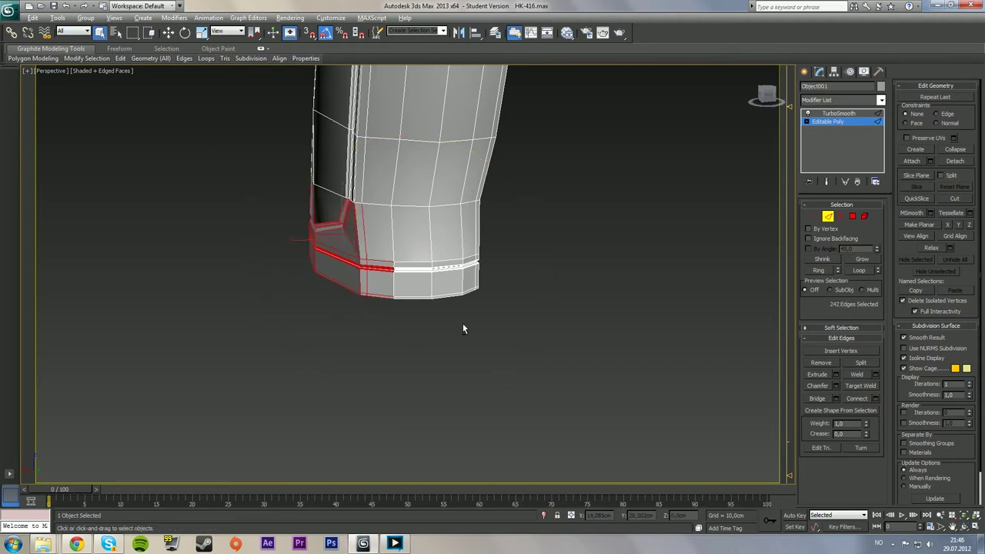
key("ctrl+z")
left_click_drag(264, 218, 368, 303)
middle_click_drag(428, 299, 457, 288, "alt")
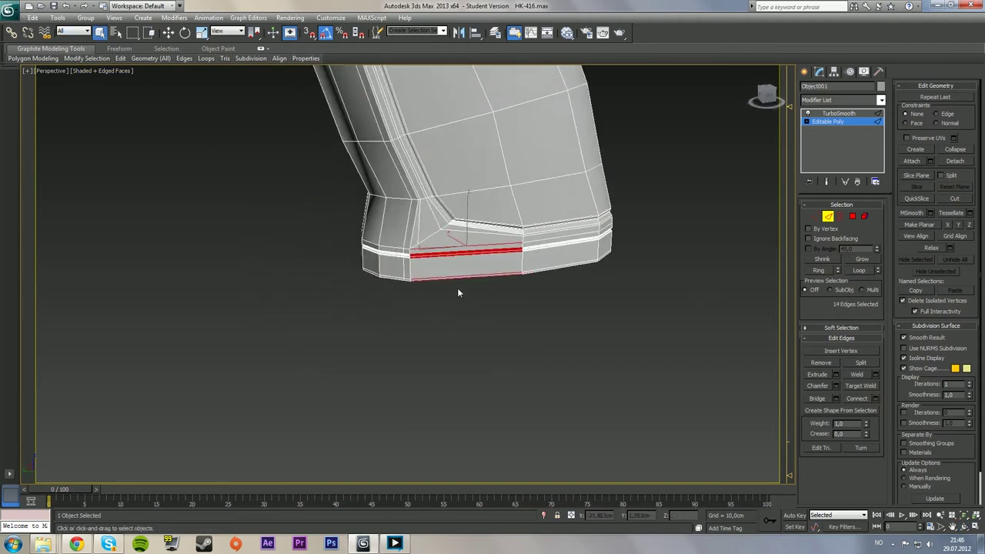
scroll(463, 288, "up", 5)
left_click(876, 398)
middle_click_drag(635, 288, 528, 307)
left_click(410, 324)
Delete the long side polygon between the inset corner and the base groove on the newly connected side
left_click(815, 216)
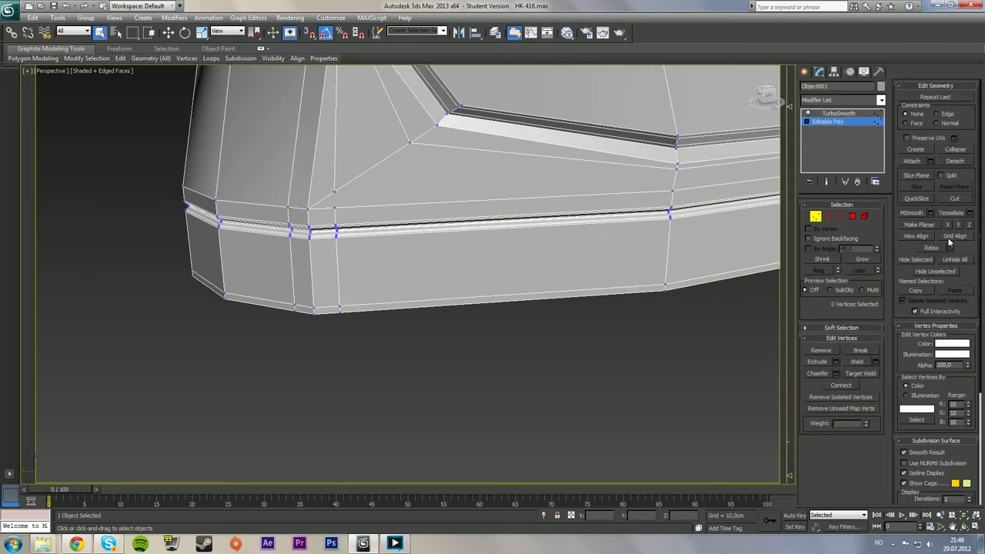
left_click(859, 374)
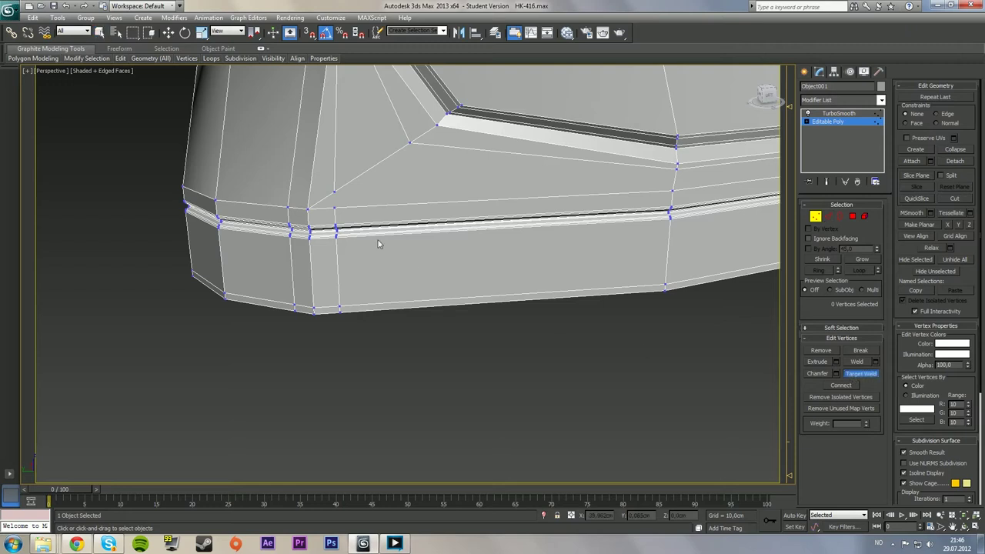
right_click(339, 210)
left_click(852, 216)
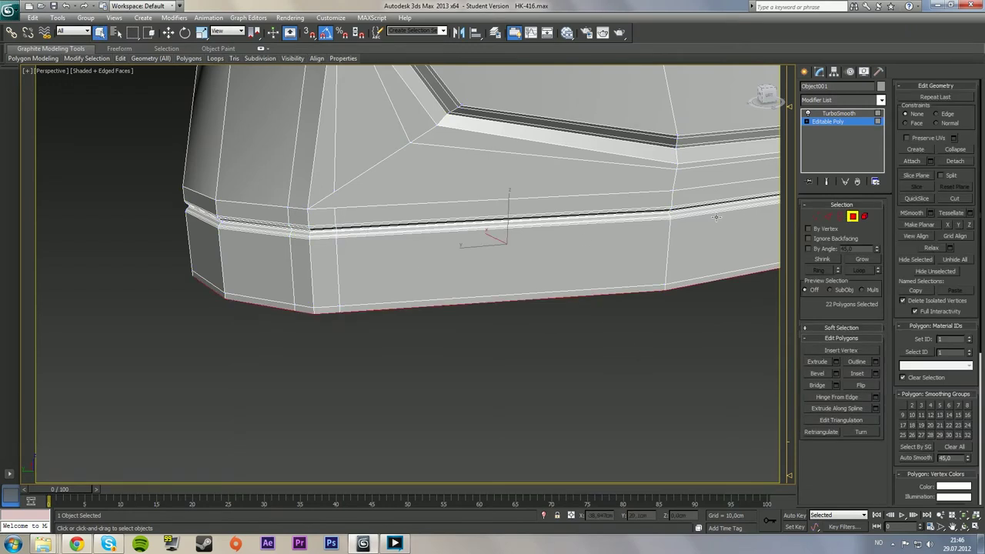
left_click(440, 183)
key("Delete")
Target-weld the loose corner vertex onto the new support edge's top vertex and cap the open border
left_click(816, 215)
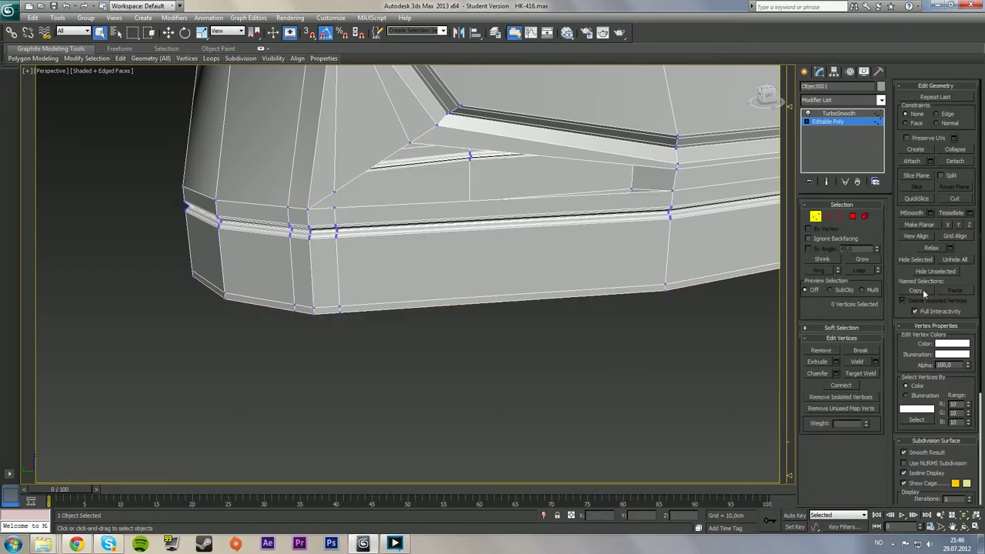
left_click(861, 374)
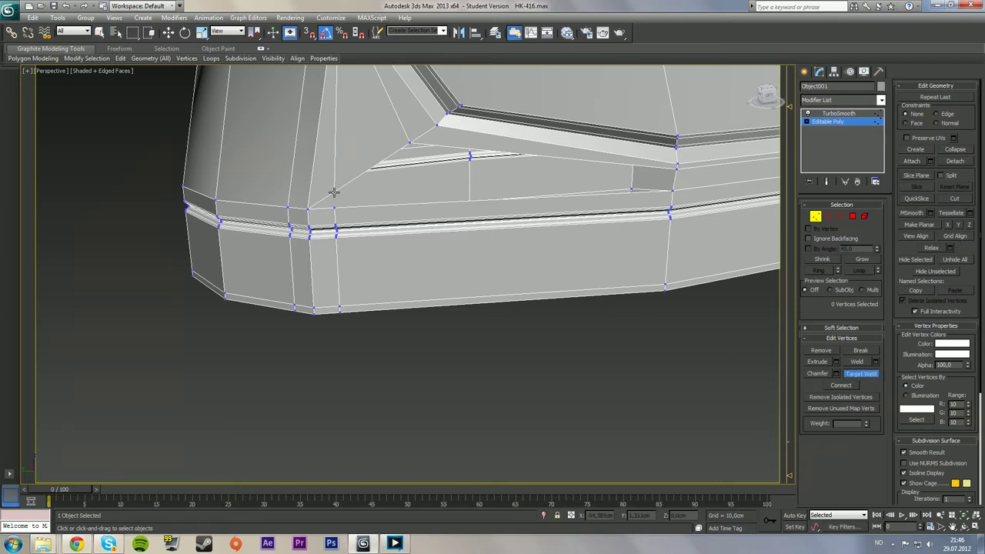
left_click(334, 192)
left_click(334, 208)
left_click(843, 217)
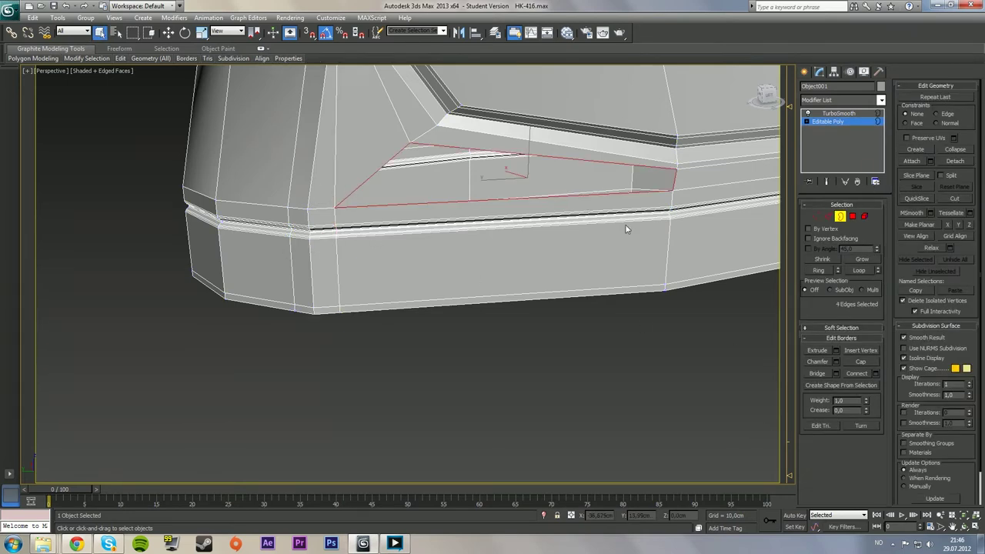
left_click(860, 361)
Delete the matching long polygon above the base groove on the opposite side of the grip
left_click(965, 527)
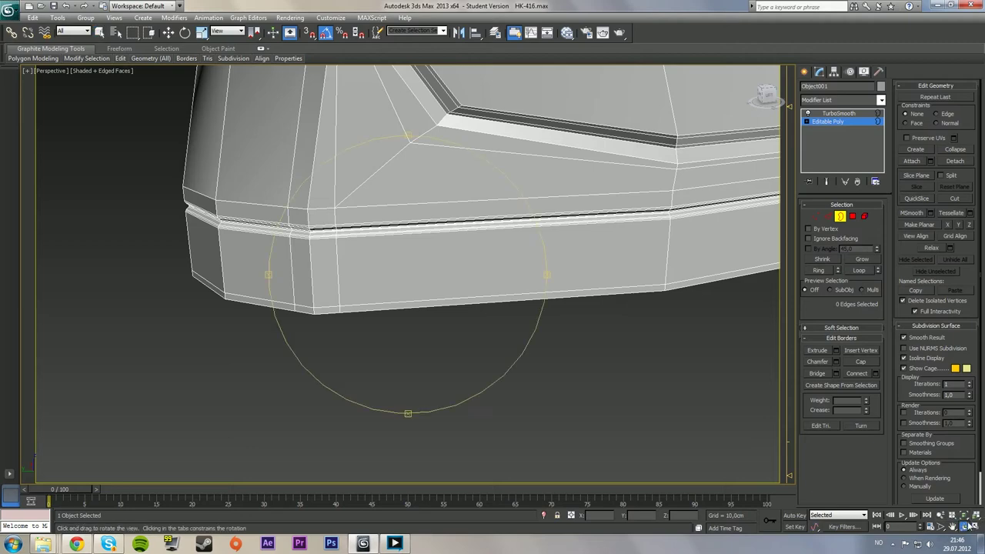
left_click_drag(344, 322, 554, 314)
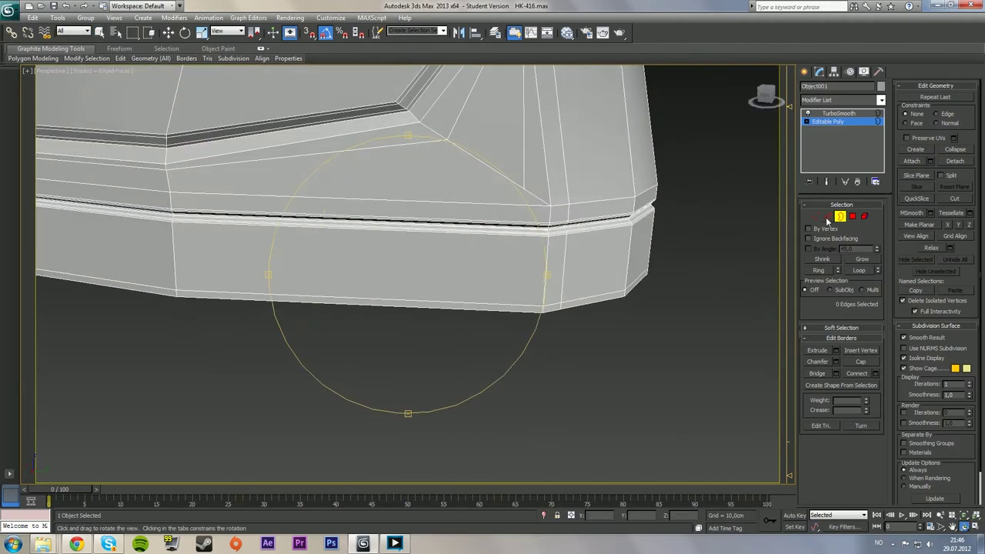
left_click(100, 32)
left_click(842, 219)
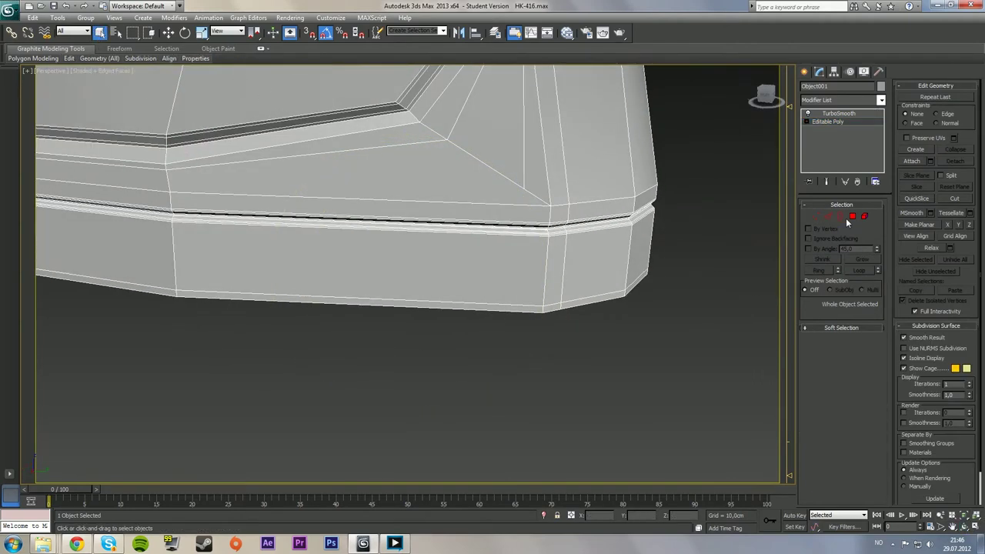
left_click(852, 217)
left_click(367, 179)
key("Delete")
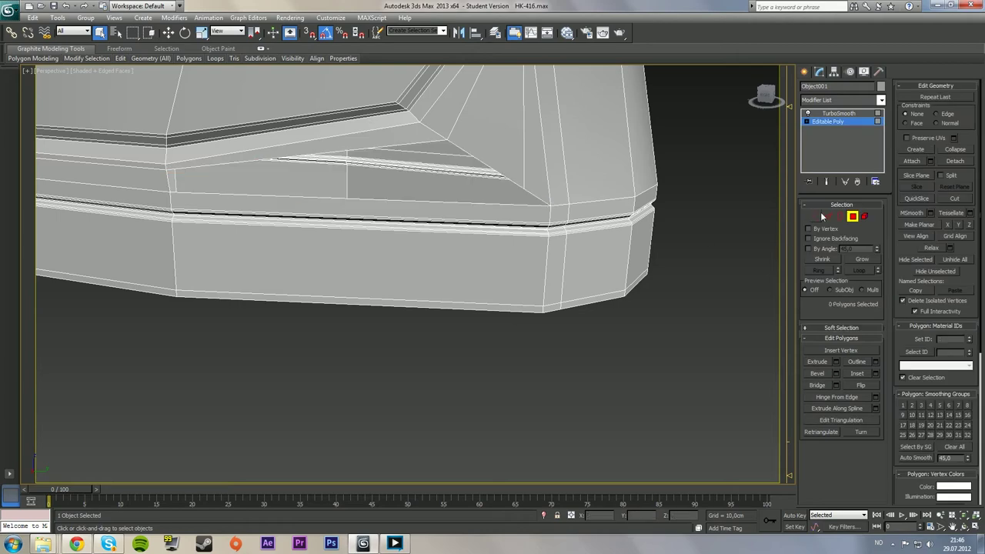
Select the opposite side's lengthwise base edges and connect them with 1 segment, pinch 0 and slide -86
key("2")
middle_click_drag(396, 218, 391, 219, "alt")
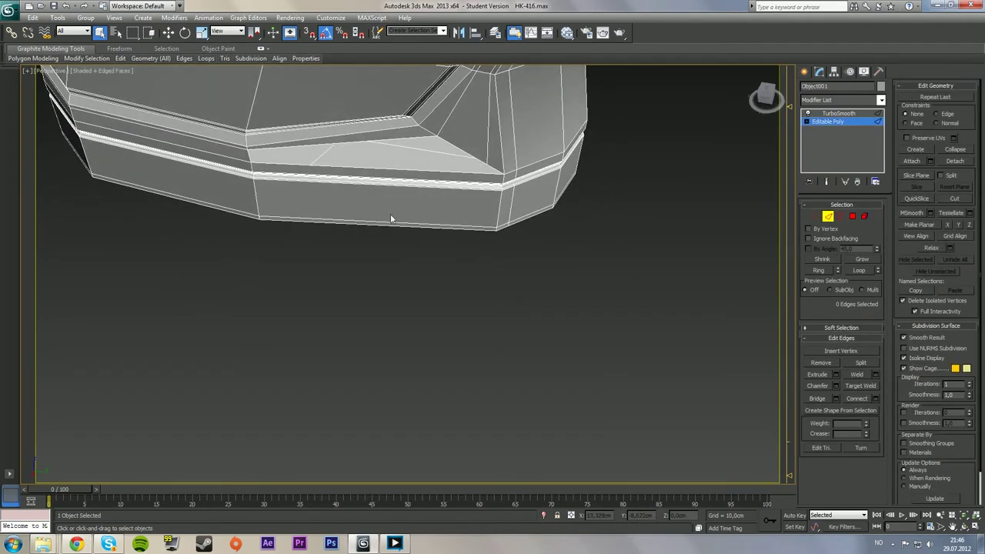
left_click_drag(382, 248, 382, 247)
middle_click_drag(394, 231, 416, 151, "alt")
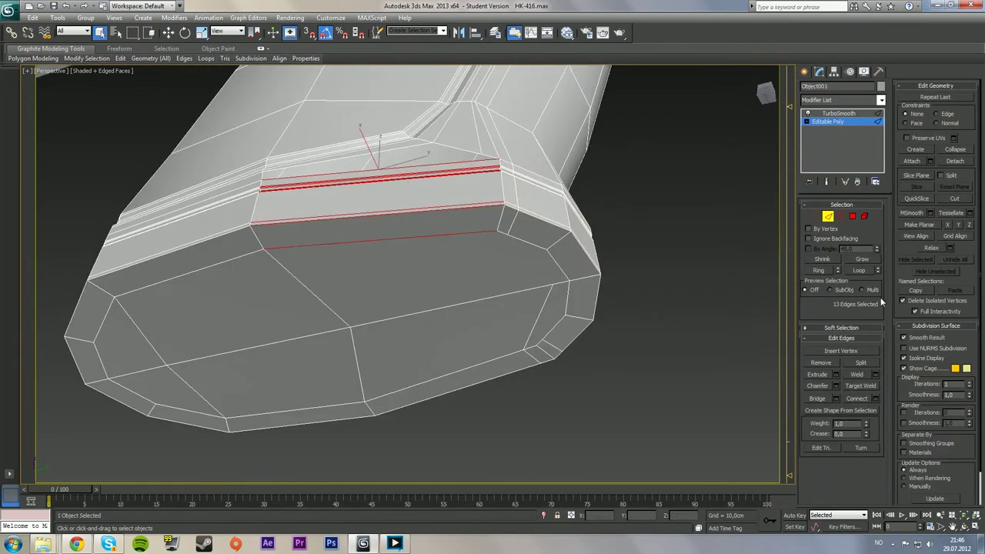
left_click(875, 401)
middle_click_drag(537, 250, 514, 304, "alt")
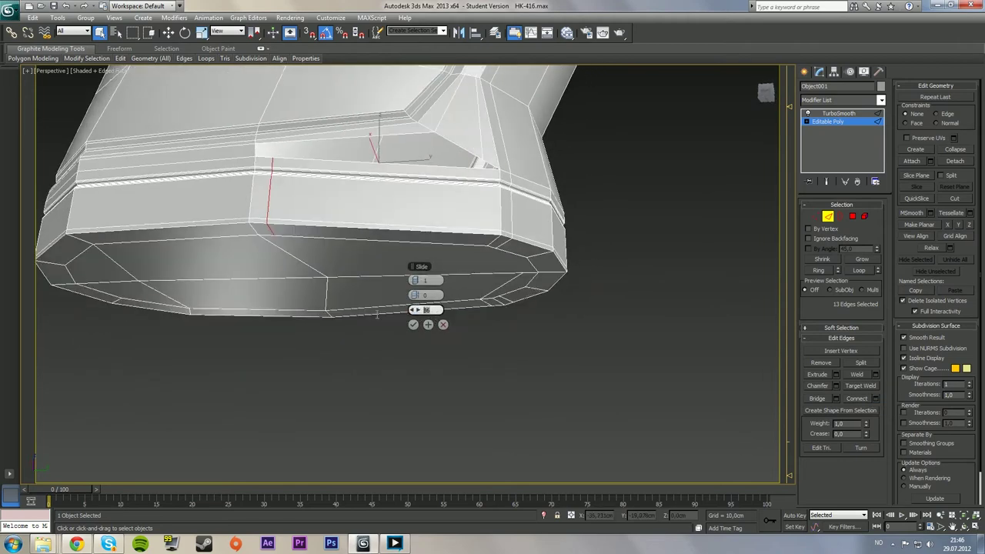
type("-85")
key("Return")
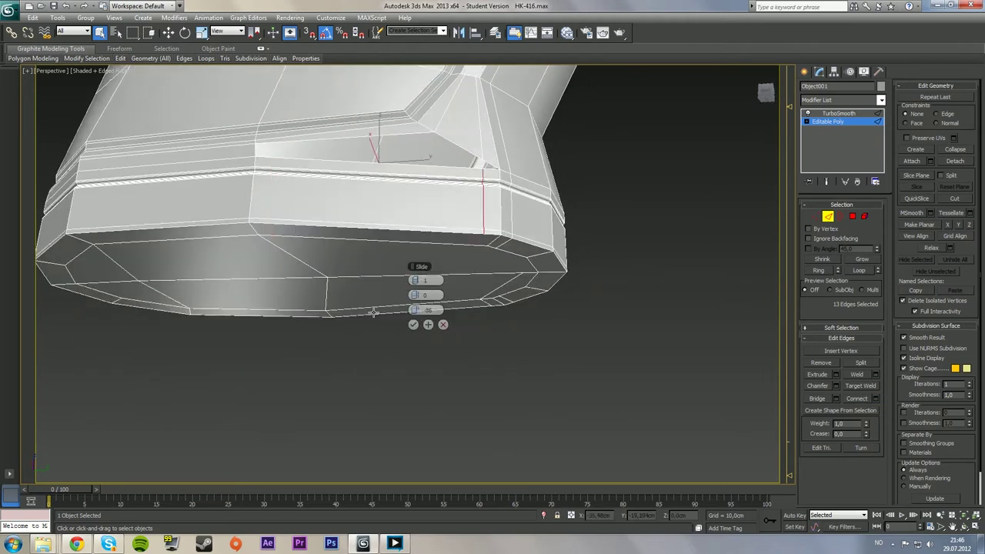
left_click(413, 325)
left_click(579, 343)
middle_click_drag(639, 214, 639, 247, "alt")
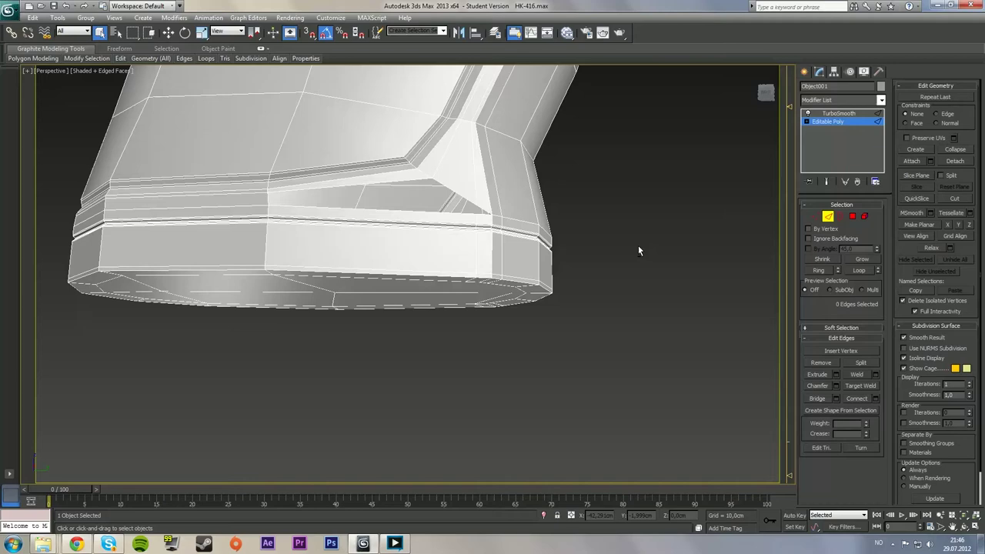
Target-weld the opposite side's loose corner vertex onto the new support edge's top vertex and cap the open border
left_click(817, 217)
left_click(870, 374)
left_click(477, 204)
left_click(476, 214)
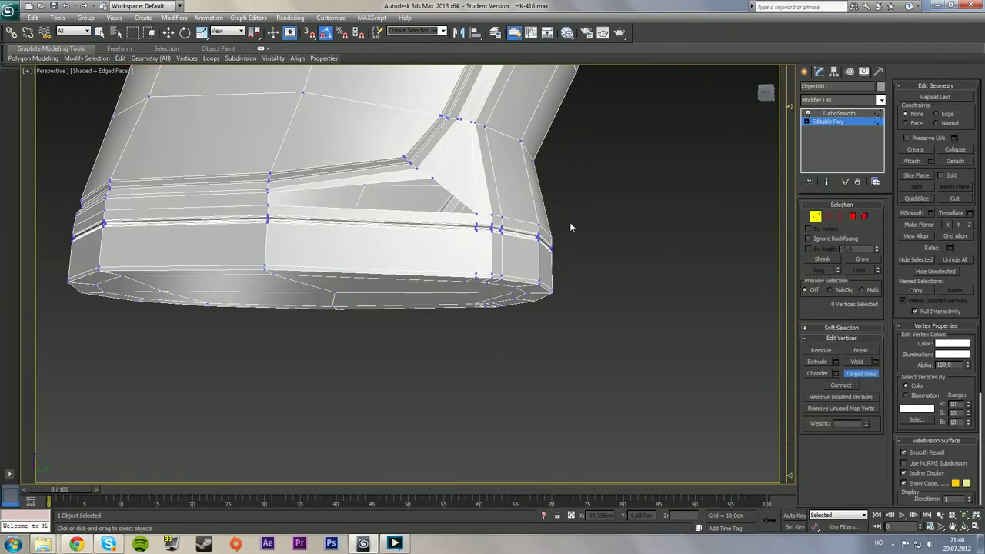
left_click(843, 217)
left_click(466, 206)
left_click(859, 362)
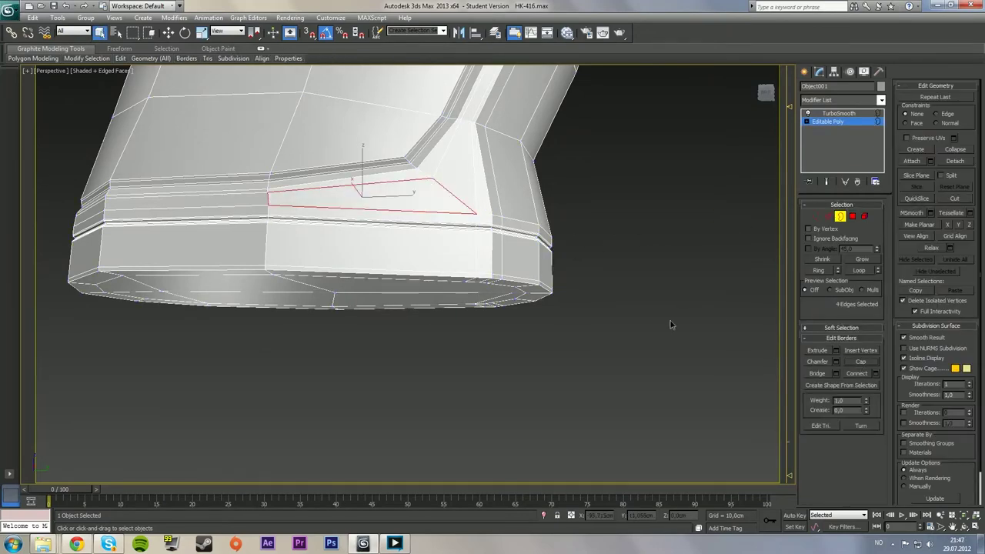
left_click(670, 323)
Examine the base's underside mesh and the smoothed grip around the base groove
middle_click_drag(521, 370, 732, 249, "alt")
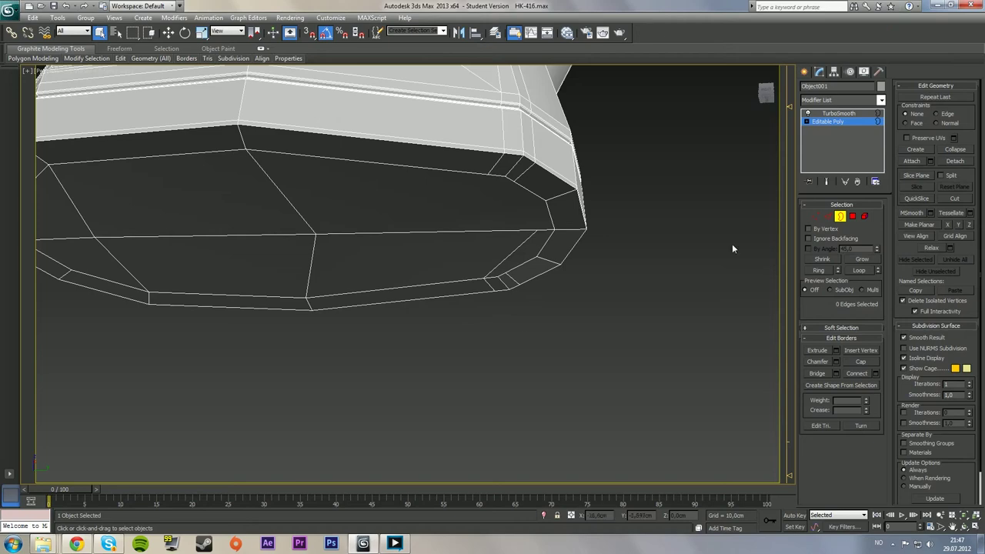
left_click(831, 217)
left_click(521, 247)
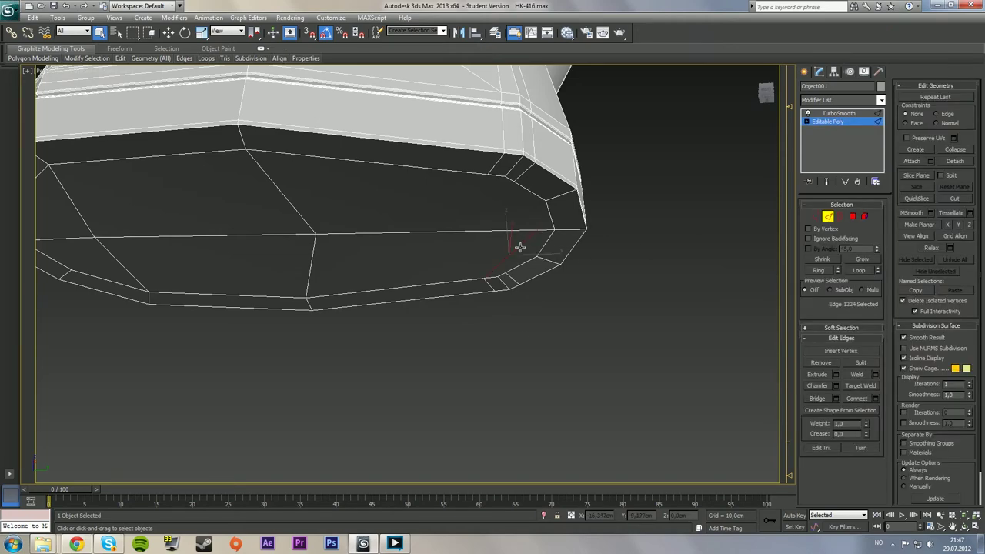
left_click(829, 218)
left_click(637, 257)
middle_click_drag(638, 257, 607, 232, "alt")
left_click(608, 234)
key("z")
middle_click_drag(563, 189, 405, 341, "alt")
middle_click_drag(469, 383, 491, 326)
key("F4")
middle_click_drag(439, 393, 449, 339)
scroll(457, 344, "up", 5)
scroll(513, 346, "down", 5)
scroll(449, 338, "up", 5)
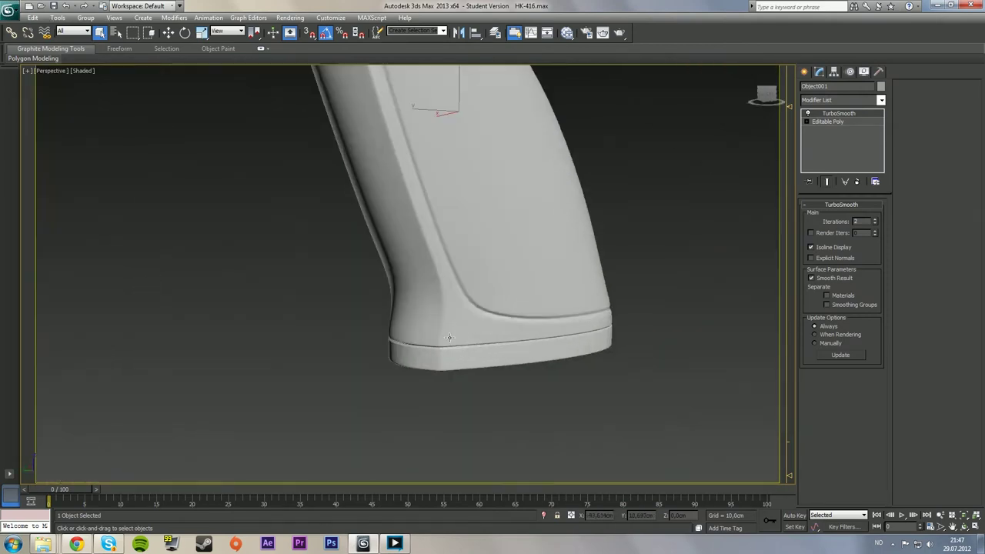
Examine the grip's unsmoothed cage with edged faces around the base groove and inset corner
left_click(816, 149)
left_click(828, 216)
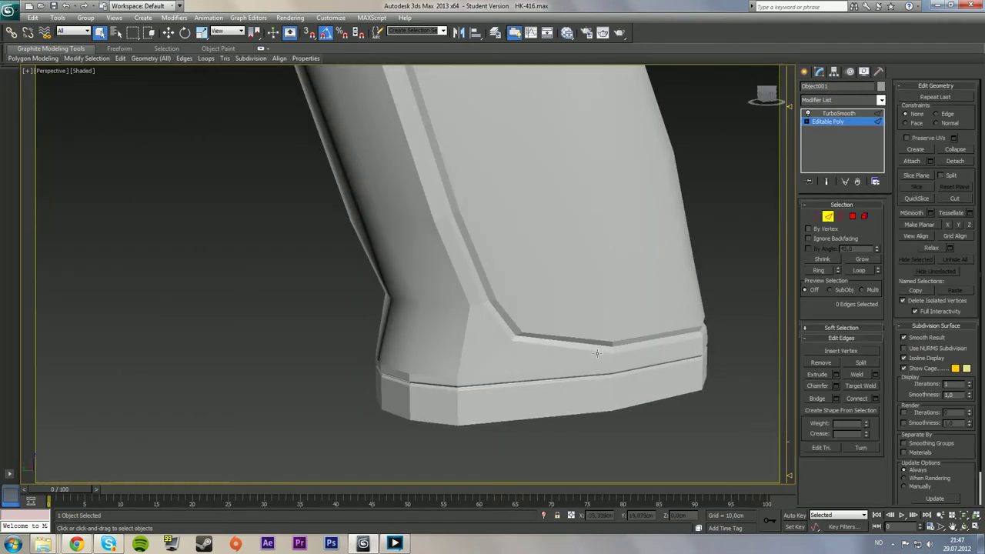
middle_click_drag(514, 391, 500, 325, "alt")
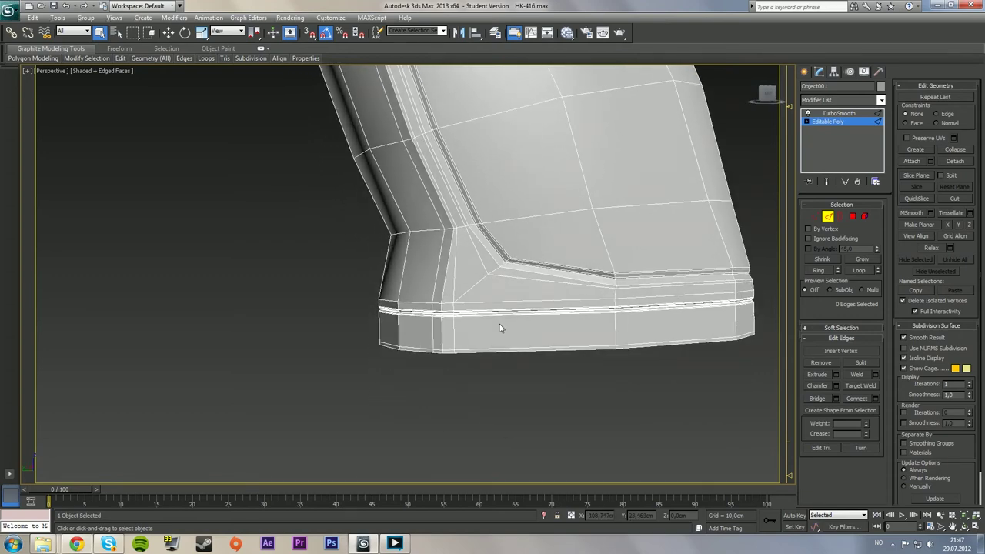
middle_click_drag(499, 328, 505, 306, "alt")
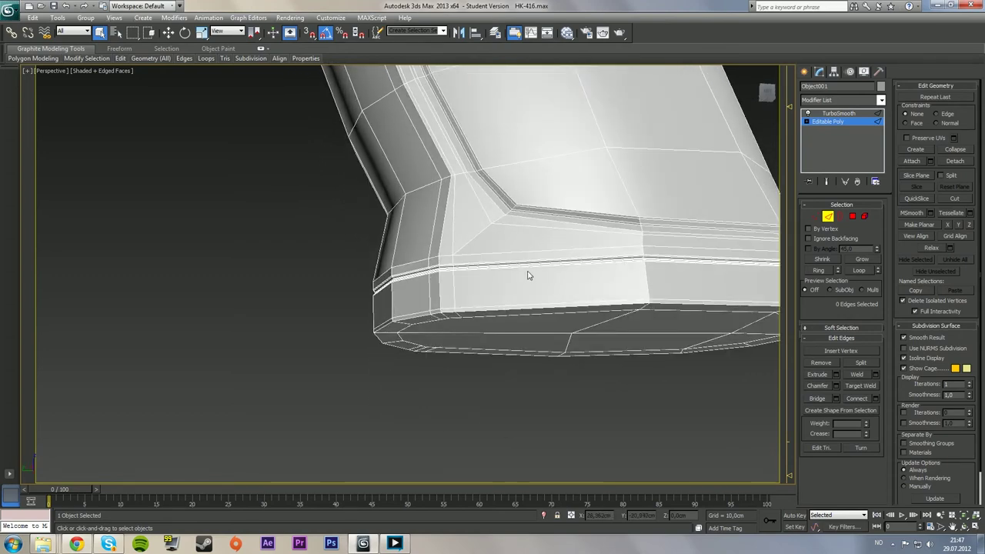
middle_click_drag(528, 271, 516, 270, "alt")
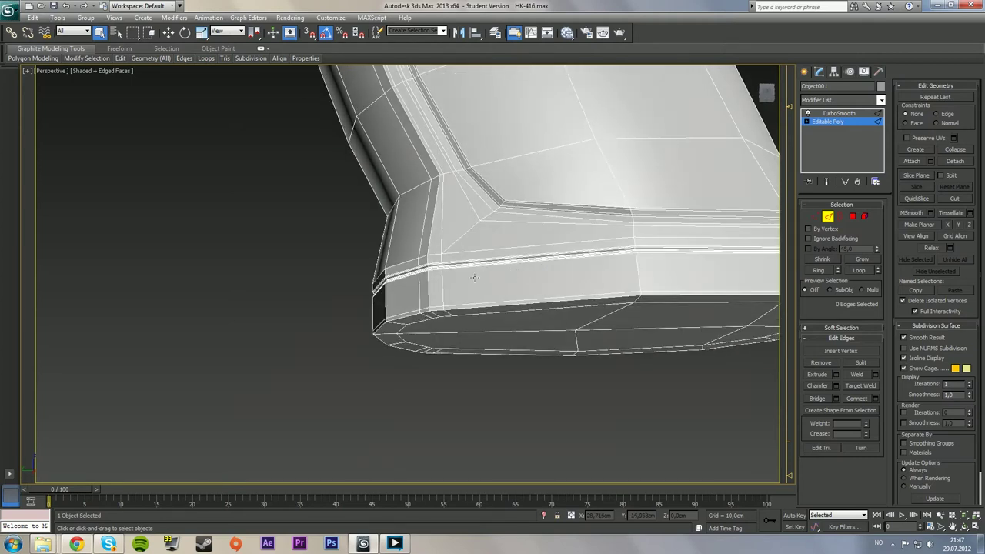
Return to the TurboSmooth level, clear the selection and examine the smoothed grip up close and with the whole rifle
left_click(838, 113)
left_click(506, 381)
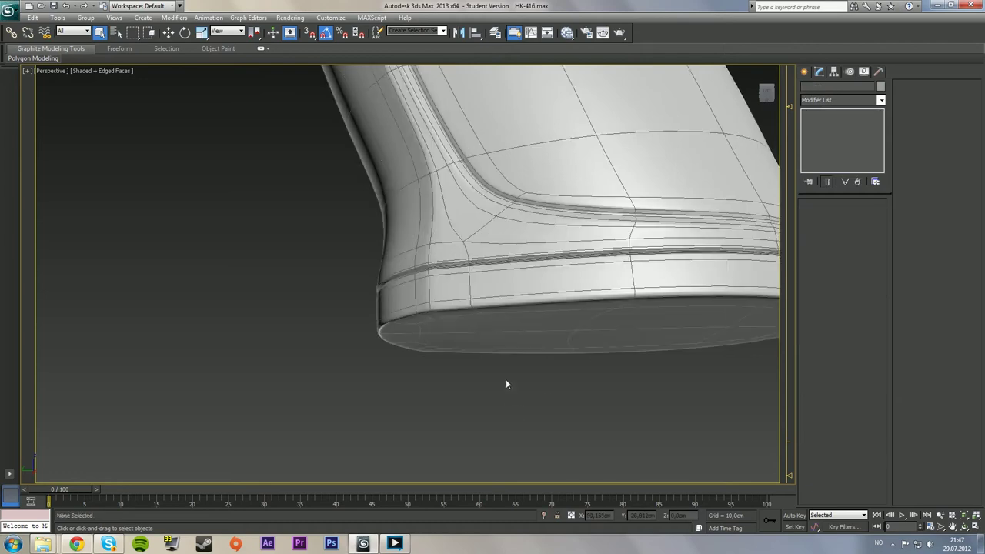
middle_click_drag(506, 380, 525, 377, "alt")
key("F4")
scroll(526, 378, "down", 5)
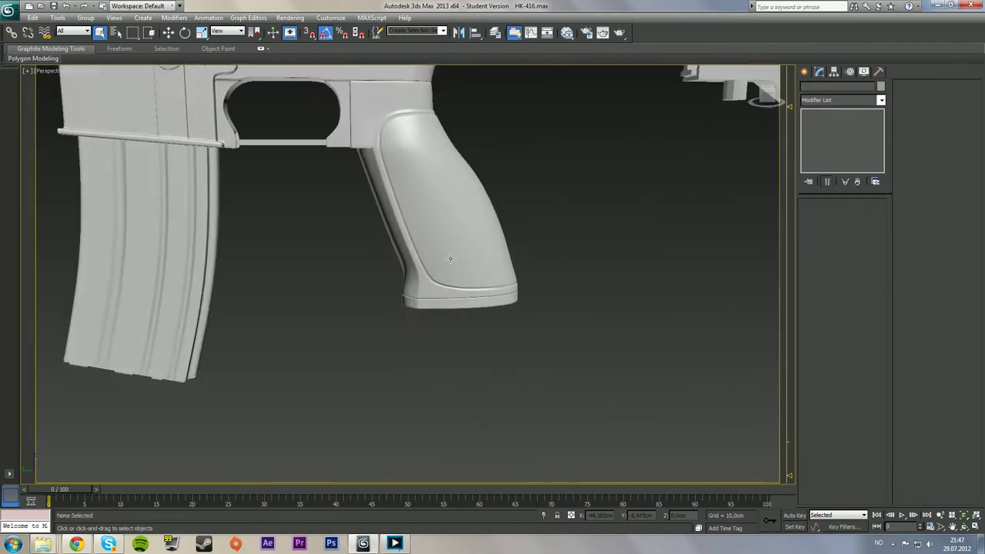
mouse_move(451, 257)
middle_mouse_down()
mouse_move(469, 312)
mouse_move(404, 286)
mouse_move(279, 286)
mouse_move(394, 267)
mouse_move(447, 271)
middle_mouse_up()
scroll(314, 279, "down", 5)
scroll(385, 269, "up", 6)
scroll(369, 263, "down", 4)
scroll(447, 270, "down", 3)
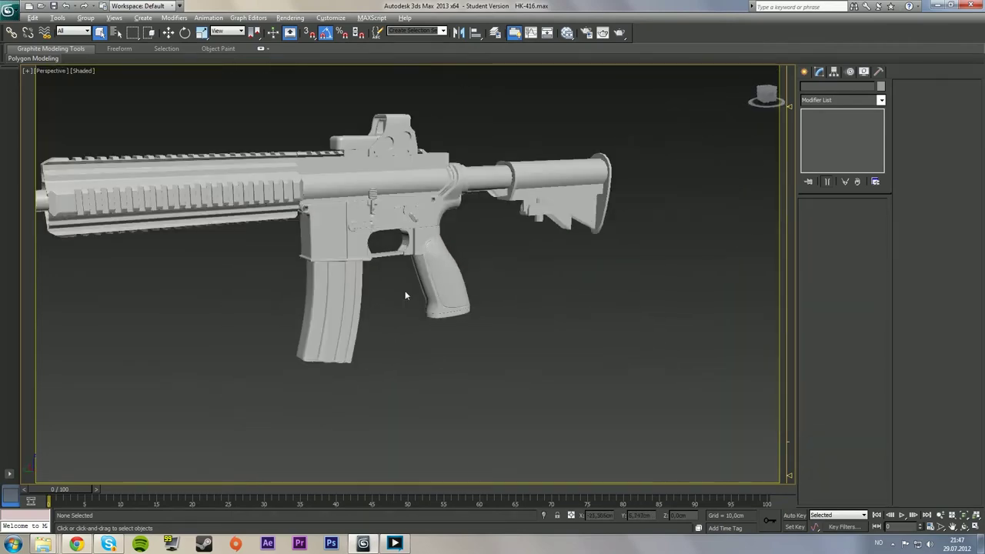
middle_click_drag(406, 295, 466, 302)
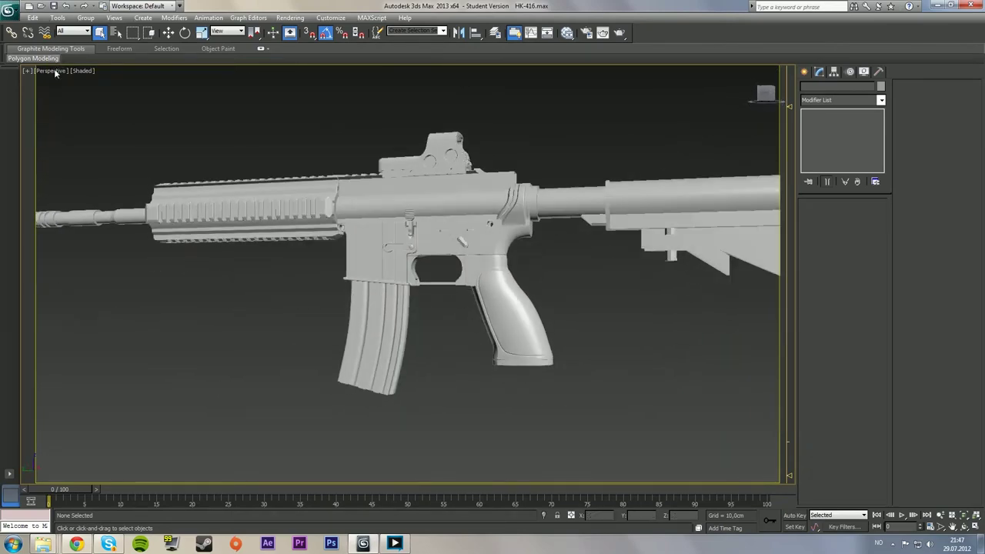
Switch the viewport to Realistic shading and examine the receiver, trigger guard and pistol grip
mouse_move(54, 69)
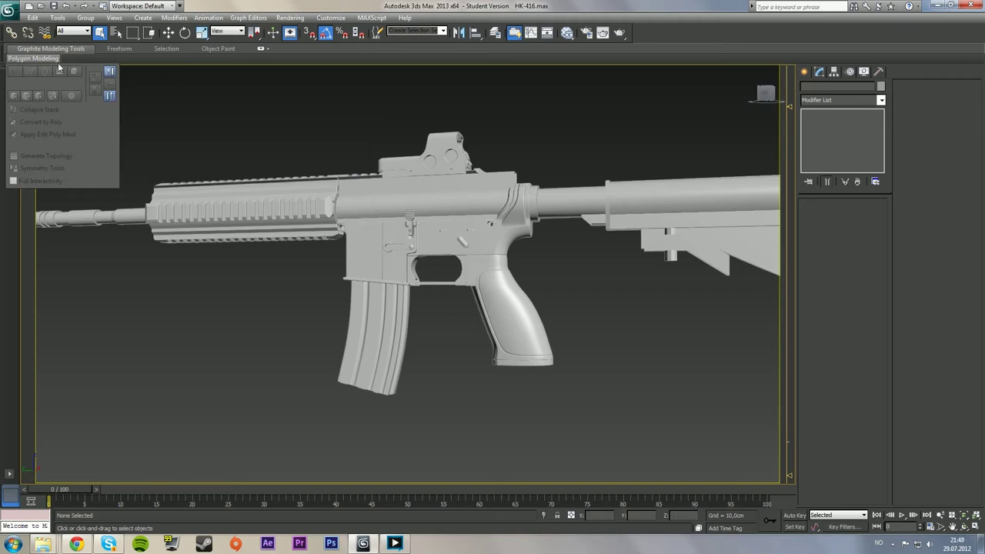
left_click(62, 73)
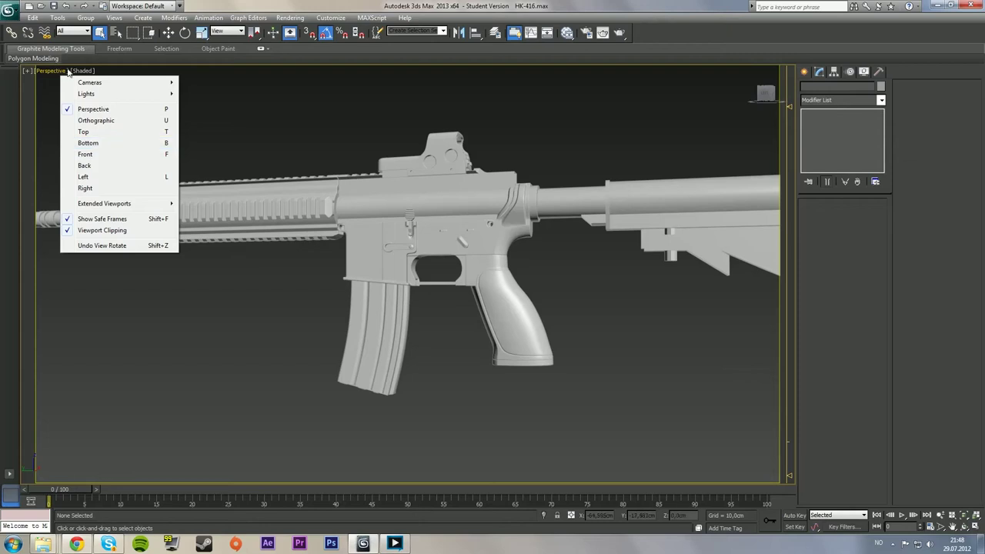
left_click(79, 71)
left_click(90, 83)
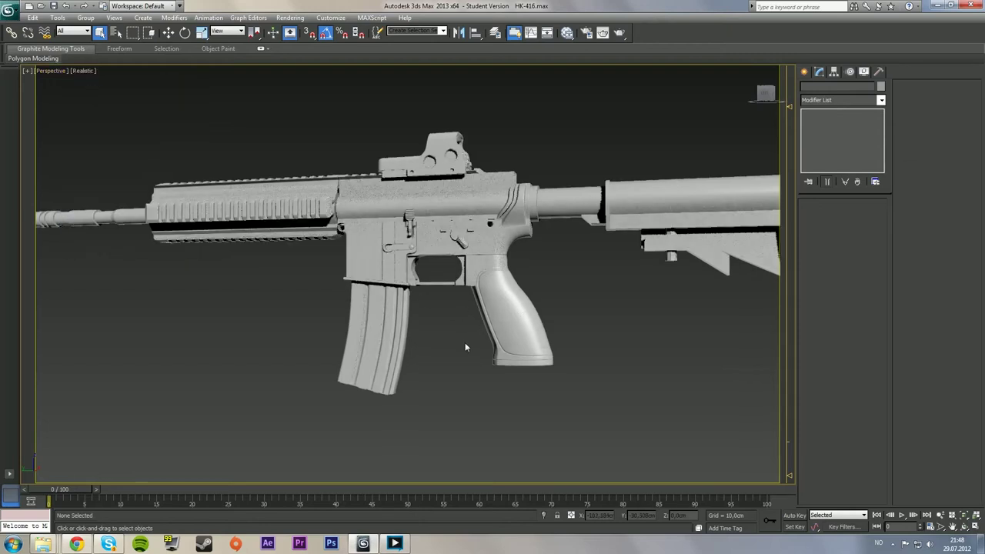
mouse_move(465, 347)
middle_mouse_down("alt")
mouse_move(508, 363)
mouse_move(462, 330)
mouse_move(460, 342)
middle_mouse_up("alt")
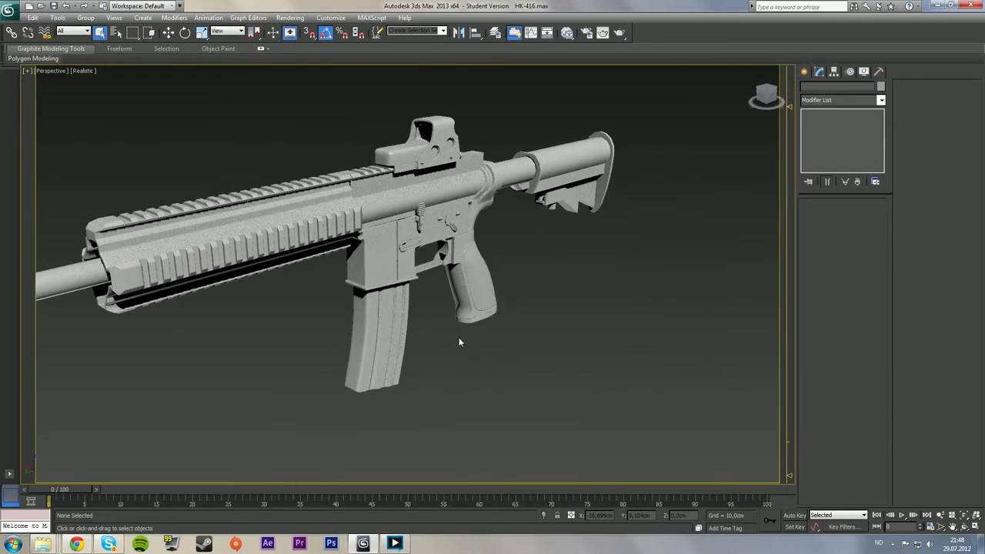
scroll(467, 333, "up", 6)
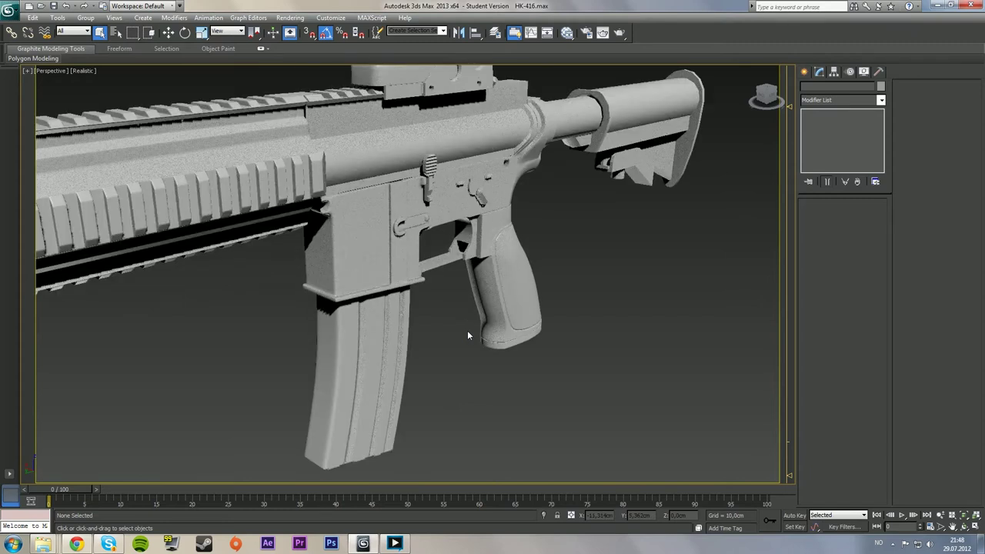
middle_click_drag(473, 292, 412, 344)
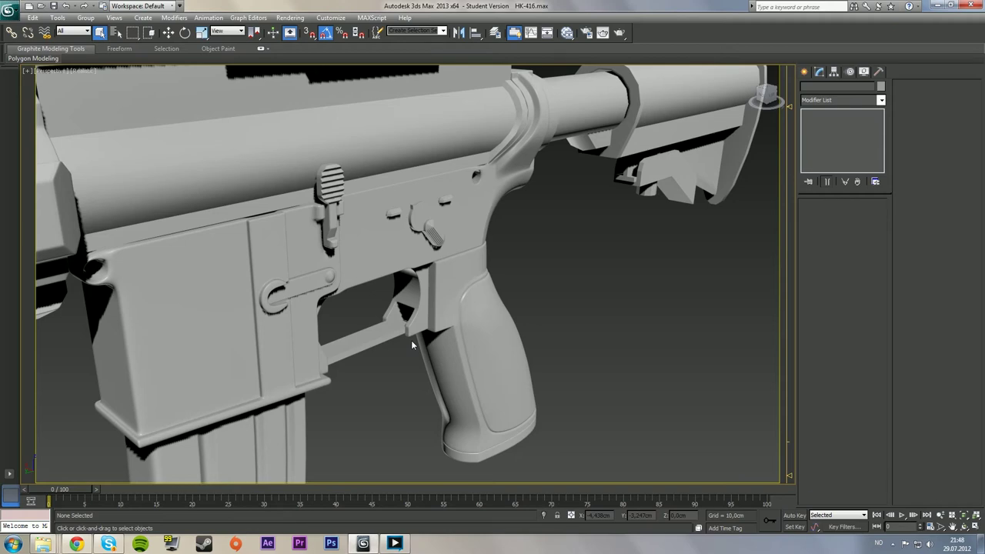
middle_click_drag(411, 344, 361, 307, "alt")
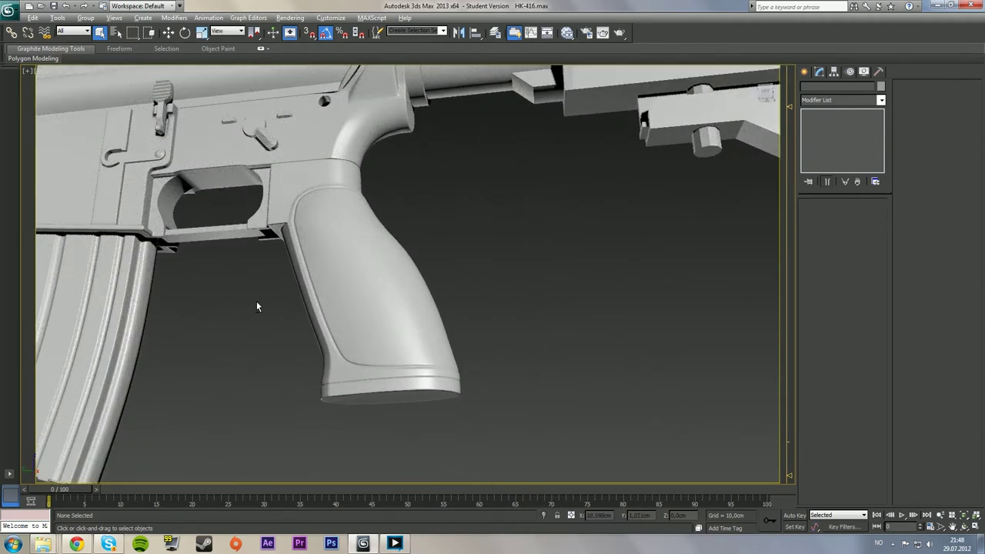
middle_click_drag(257, 307, 329, 300, "alt")
mouse_move(457, 290)
middle_mouse_down("alt")
mouse_move(390, 274)
mouse_move(251, 295)
mouse_move(342, 286)
mouse_move(467, 292)
middle_mouse_up("alt")
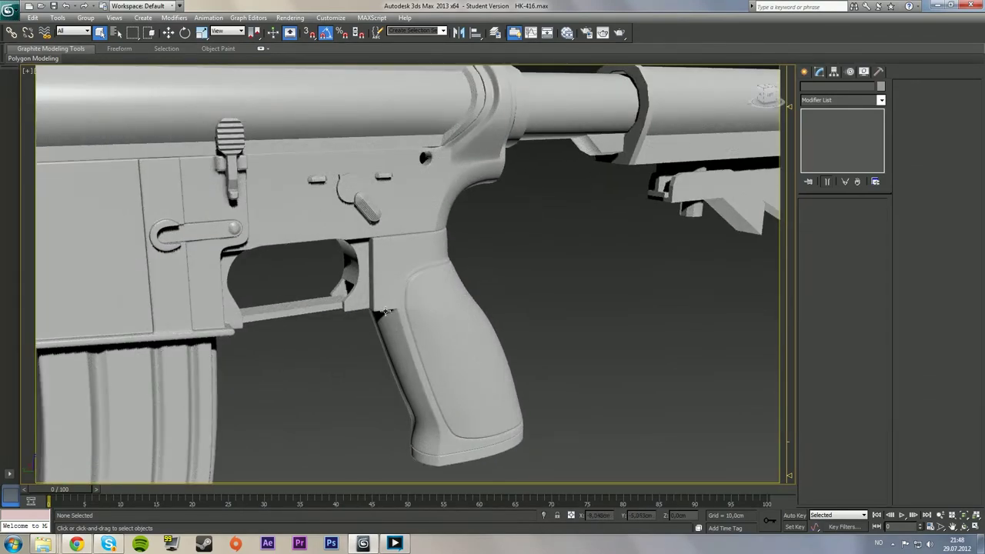
scroll(385, 311, "down", 8)
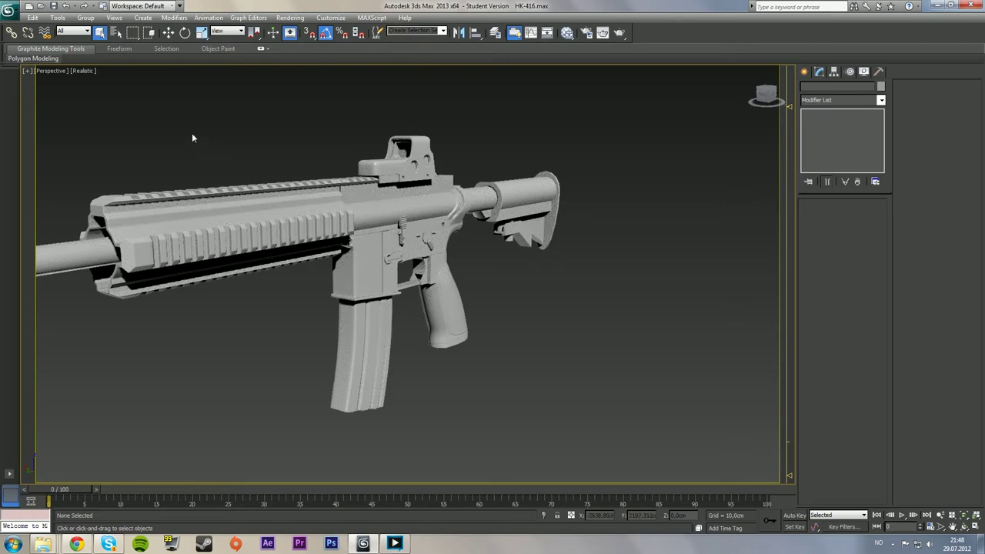
Return the viewport to Shaded display and select the pistol grip
left_click(78, 75)
left_click(100, 95)
mouse_move(544, 284)
middle_mouse_down("alt")
mouse_move(484, 306)
mouse_move(451, 299)
mouse_move(521, 310)
mouse_move(465, 286)
middle_mouse_up("alt")
left_click(433, 291)
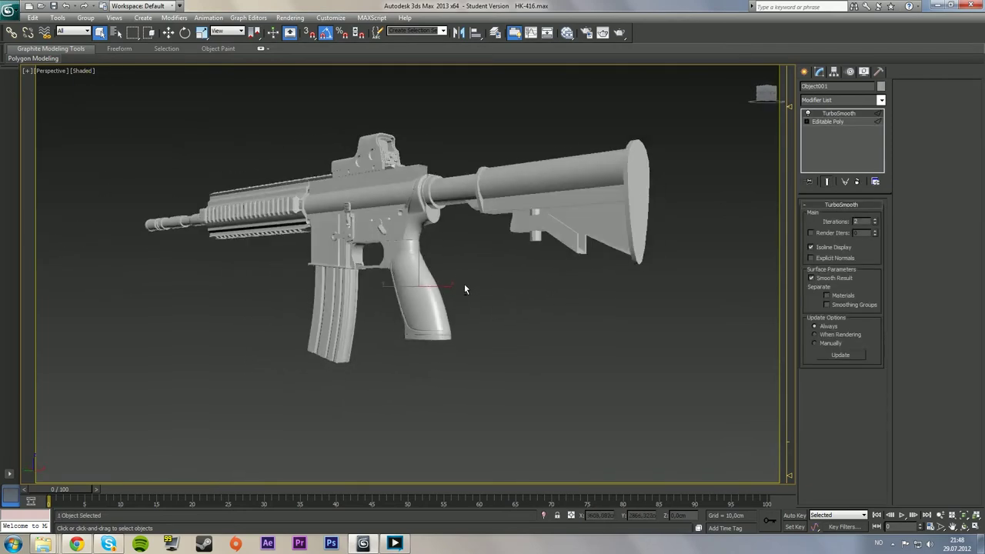
scroll(450, 289, "up", 5)
middle_click_drag(403, 291, 456, 304, "alt")
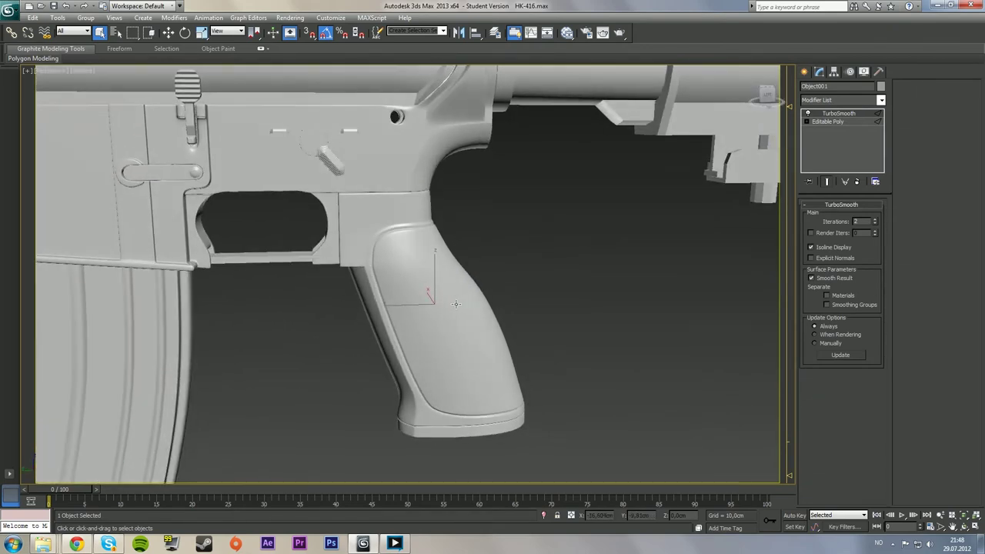
Compare the grip's Editable Poly cage with its TurboSmooth result, with and without edged faces
left_click(828, 121)
key("F4")
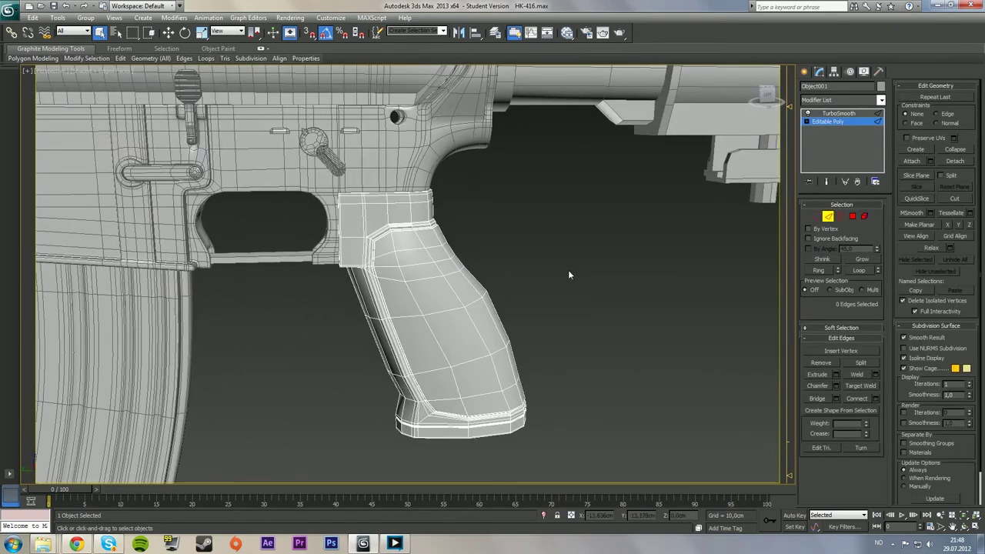
key("F4")
key("F4")
left_click(836, 116)
key("F4")
left_click(675, 242)
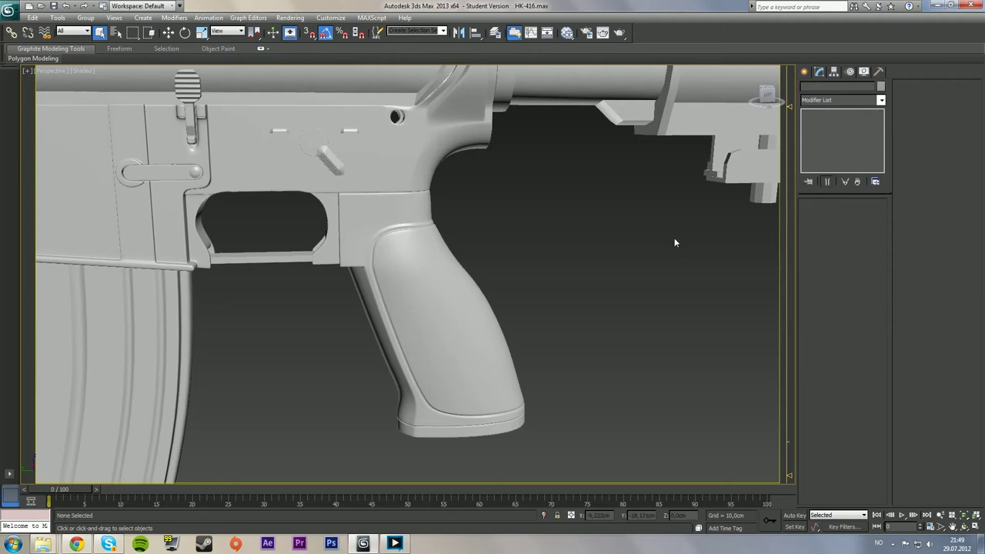
Examine the unselected smoothed grip against the rest of the rifle
middle_click_drag(477, 291, 501, 273, "alt")
scroll(466, 260, "down", 6)
scroll(431, 287, "up", 4)
scroll(469, 314, "down", 2)
middle_click_drag(556, 302, 235, 309)
scroll(403, 305, "up", 5)
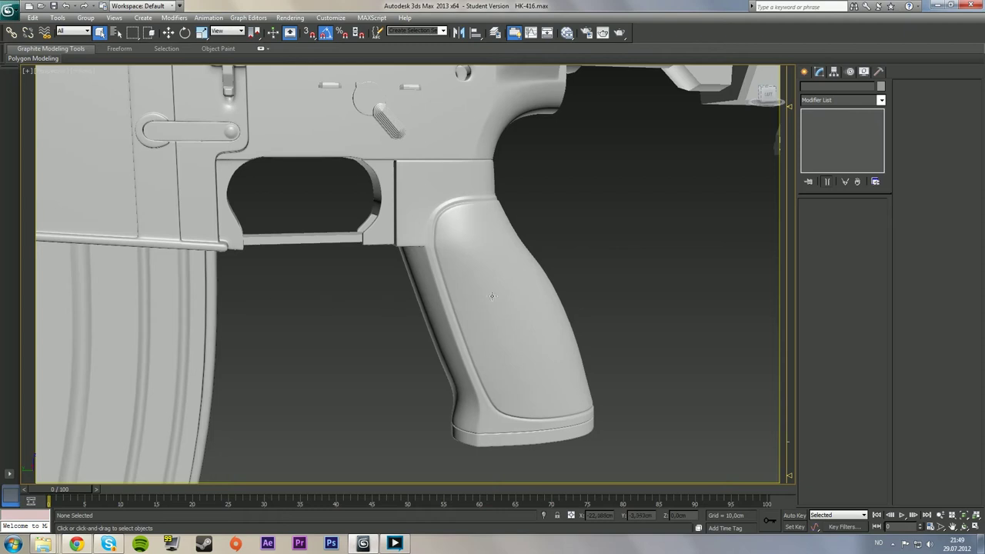
Select the grip and inspect its smoothed surface with edged faces on and off, including the underside
middle_click_drag(493, 296, 452, 281, "alt")
left_click(453, 282)
key("F4")
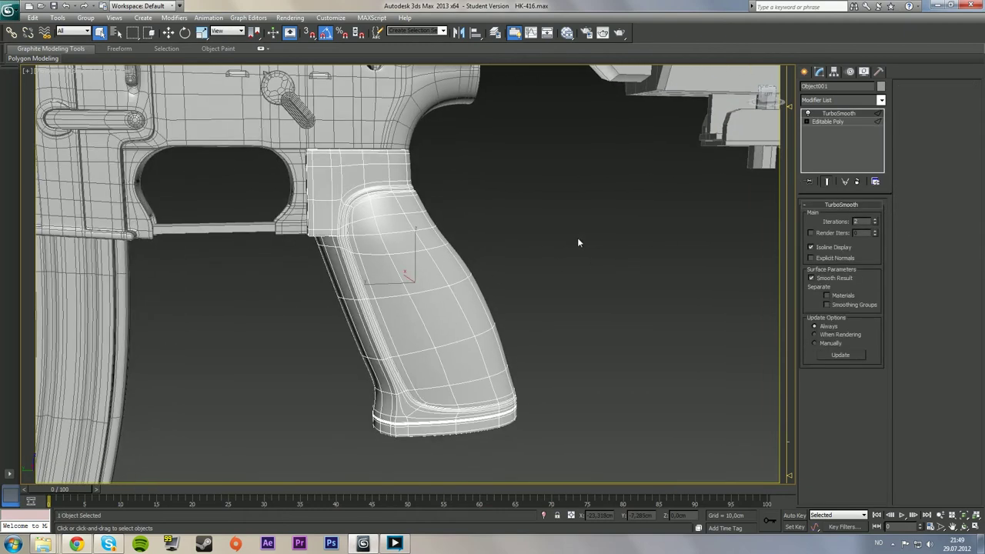
key("F4")
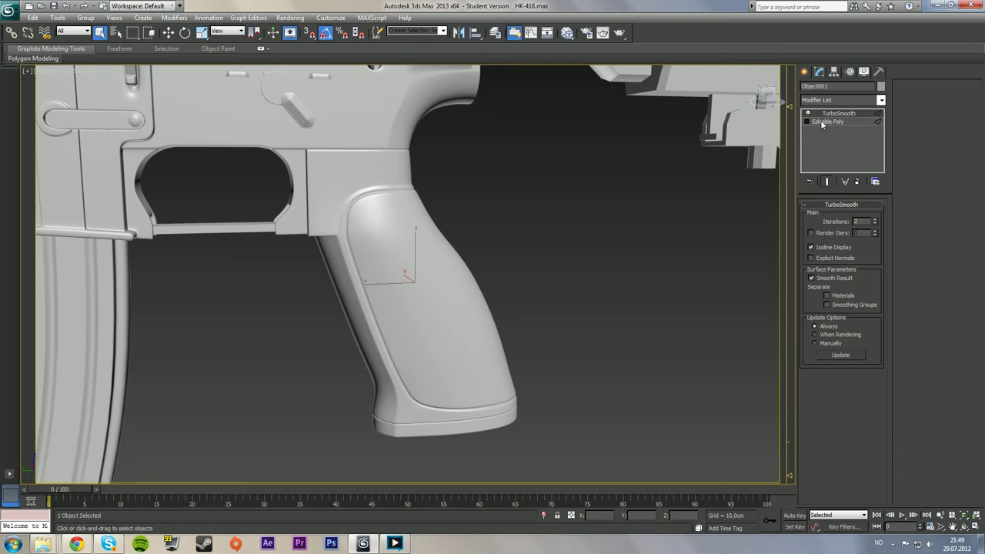
key("F4")
key("F4")
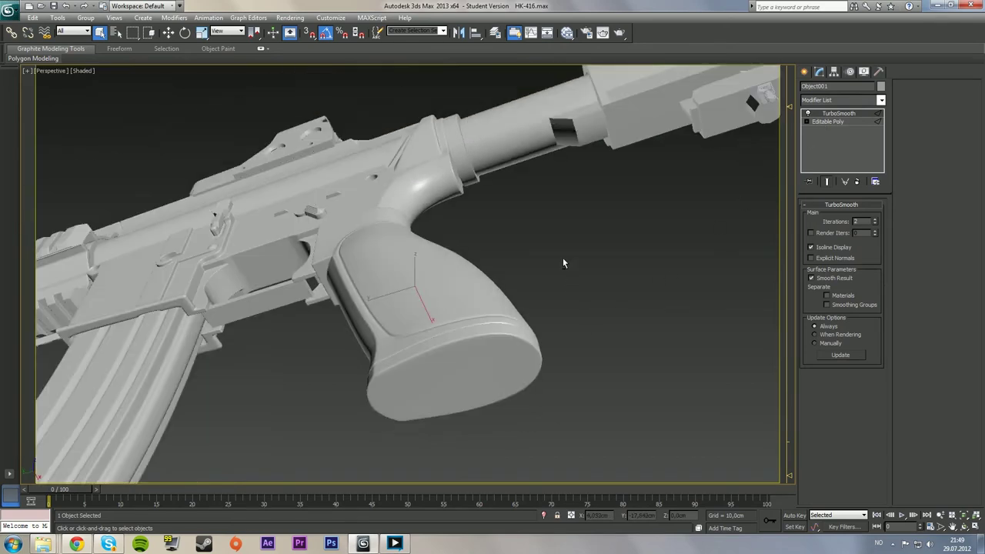
Examine the whole rifle from the side and the receiver around the trigger opening with nothing selected
scroll(562, 258, "down", 5)
middle_click_drag(505, 260, 529, 334, "alt")
middle_click_drag(407, 307, 539, 292)
scroll(559, 300, "down", 3)
scroll(544, 302, "up", 3)
scroll(544, 301, "down", 3)
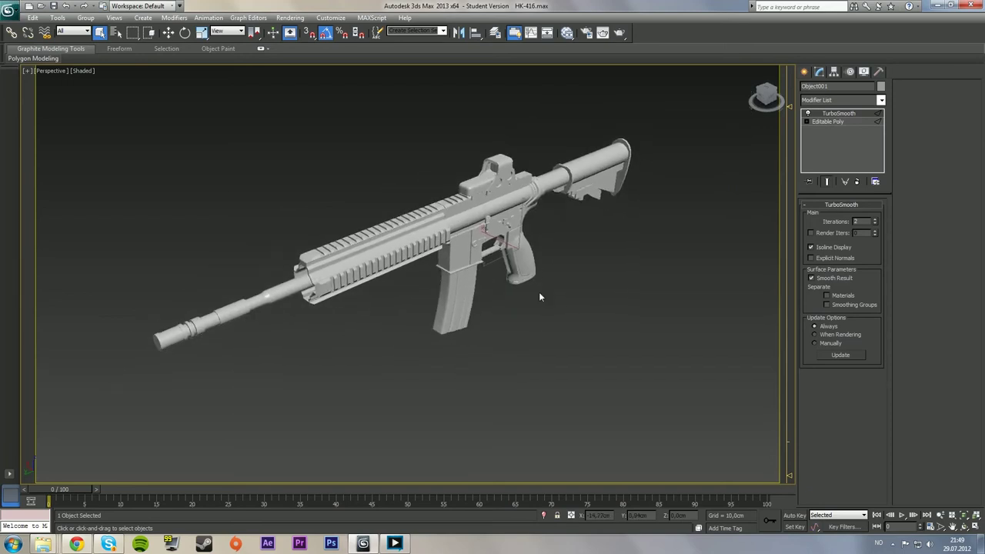
left_click(805, 72)
middle_click_drag(667, 216, 588, 220, "alt")
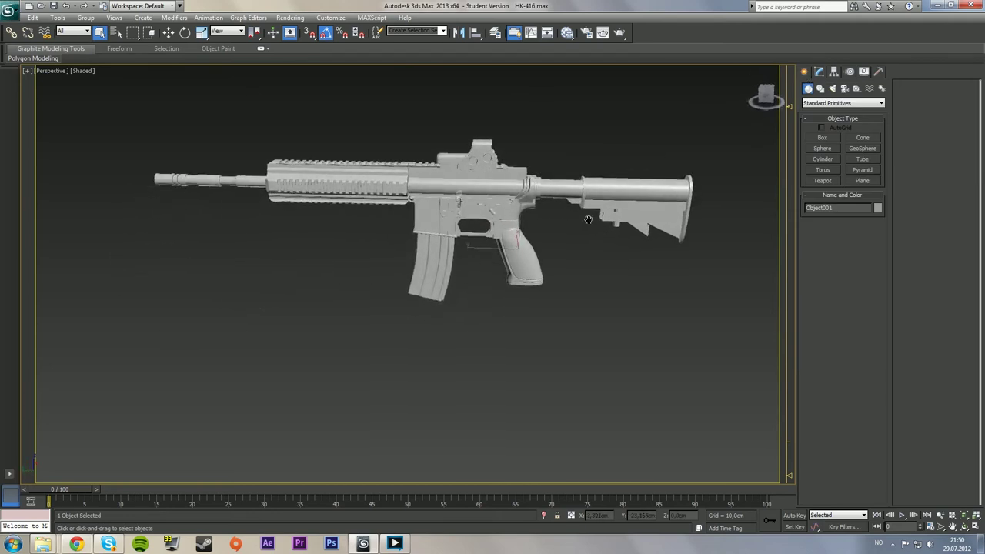
left_click(580, 237)
scroll(486, 258, "up", 10)
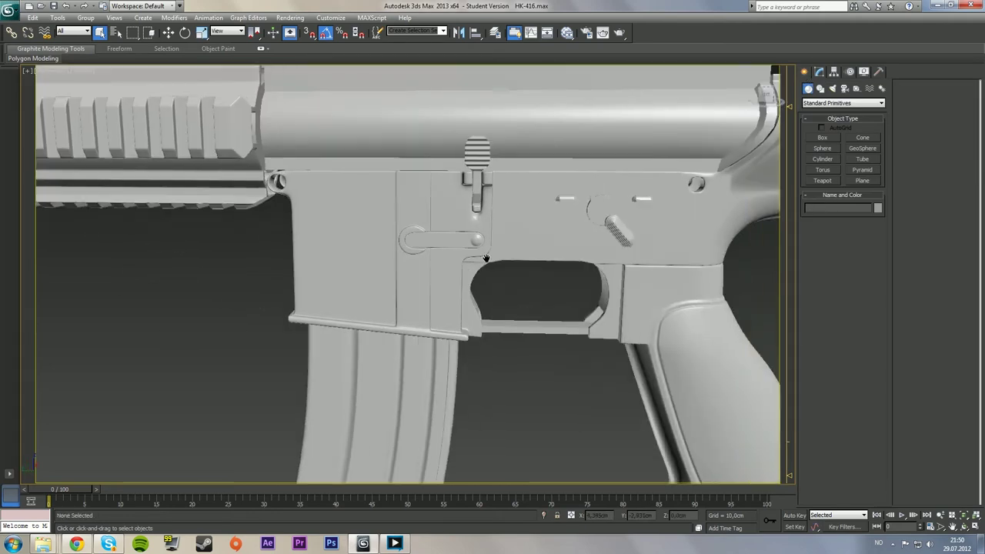
middle_click_drag(486, 258, 402, 291)
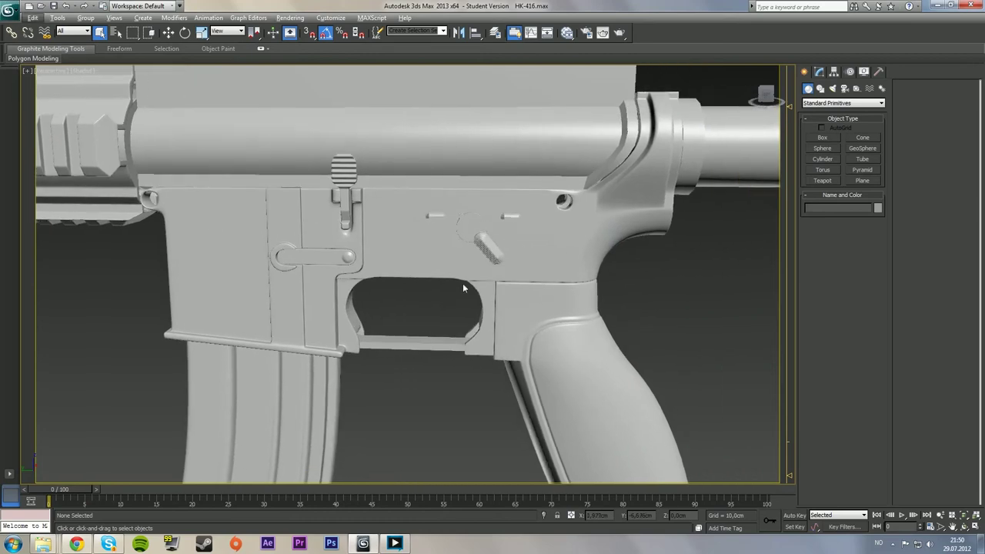
Select the pistol grip from below and show its modifier stack
scroll(478, 287, "down", 3)
middle_click_drag(566, 293, 479, 256, "alt")
scroll(532, 260, "up", 3)
left_click(452, 352)
left_click(818, 75)
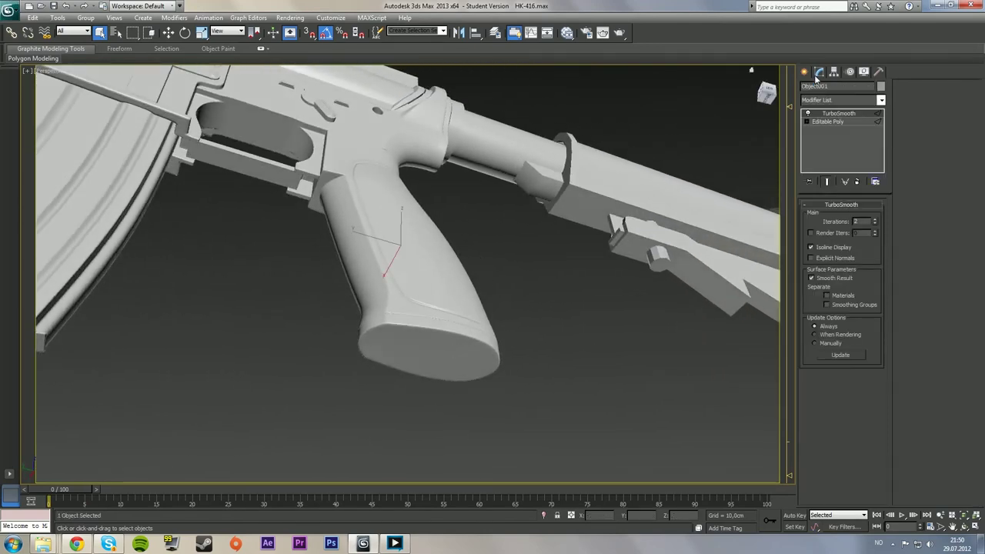
Open the pistol grip's Editable Poly for polygon editing with edged faces shown
left_click(826, 123)
key("2")
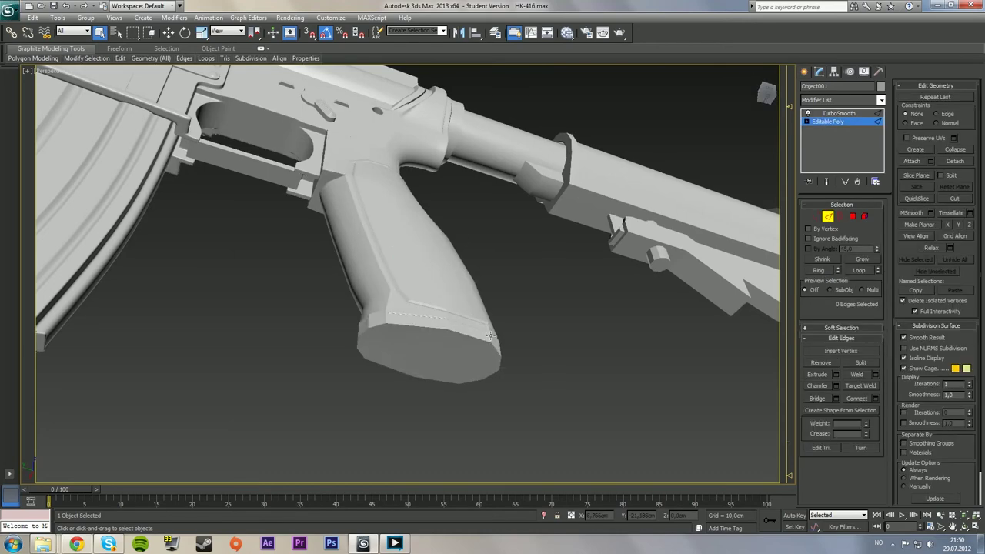
key("F4")
left_click(576, 351)
middle_click_drag(576, 338, 512, 305, "alt")
left_click(390, 313)
left_click(841, 217)
left_click(853, 217)
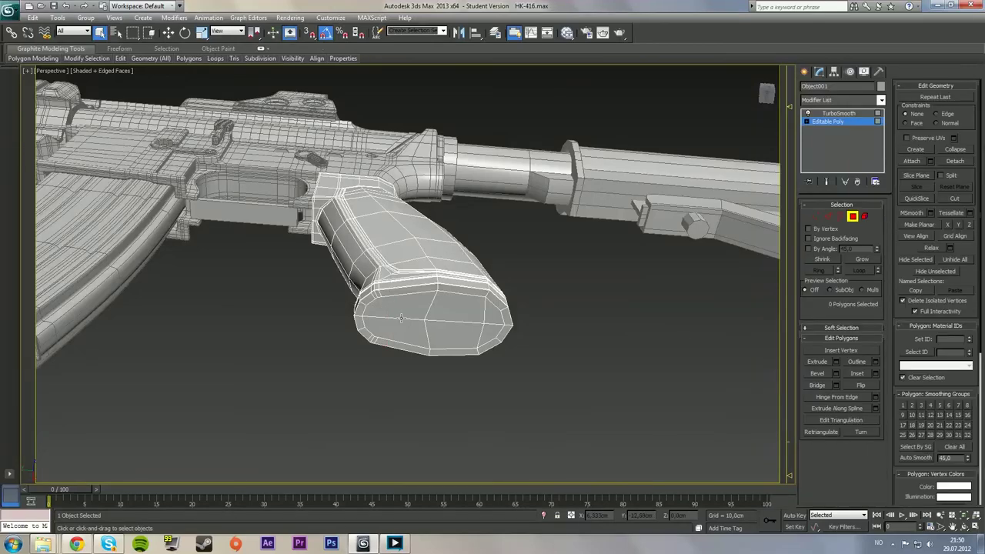
Select the flat polygons that make up the underside of the pistol grip's base
left_click(405, 307)
left_click(403, 332, "ctrl")
left_click(451, 335, "ctrl")
left_click(475, 309, "ctrl")
left_click(493, 312, "ctrl")
left_click(490, 334, "ctrl")
middle_click_drag(492, 333, 485, 310, "alt")
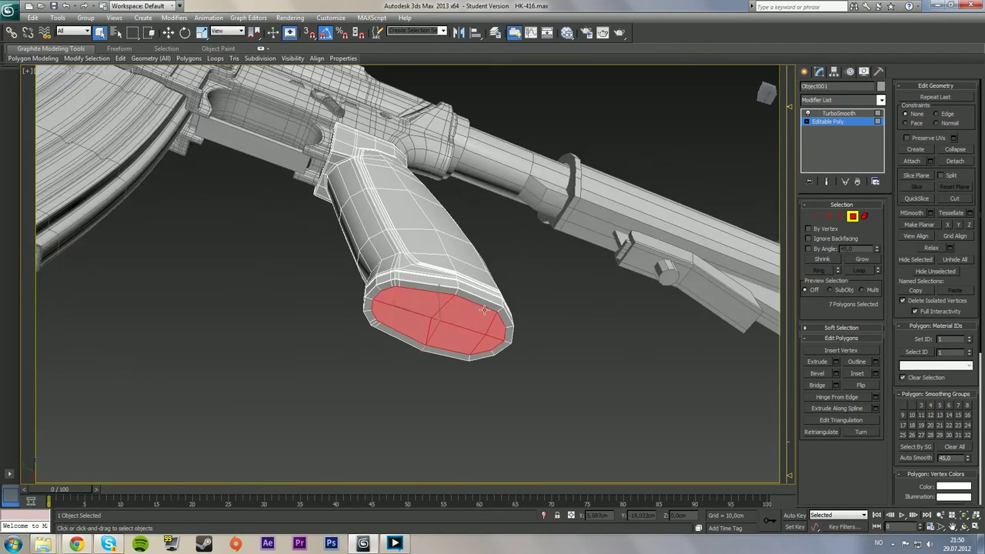
left_click(836, 362)
middle_click_drag(669, 344, 558, 339, "alt")
left_click_drag(414, 295, 415, 303)
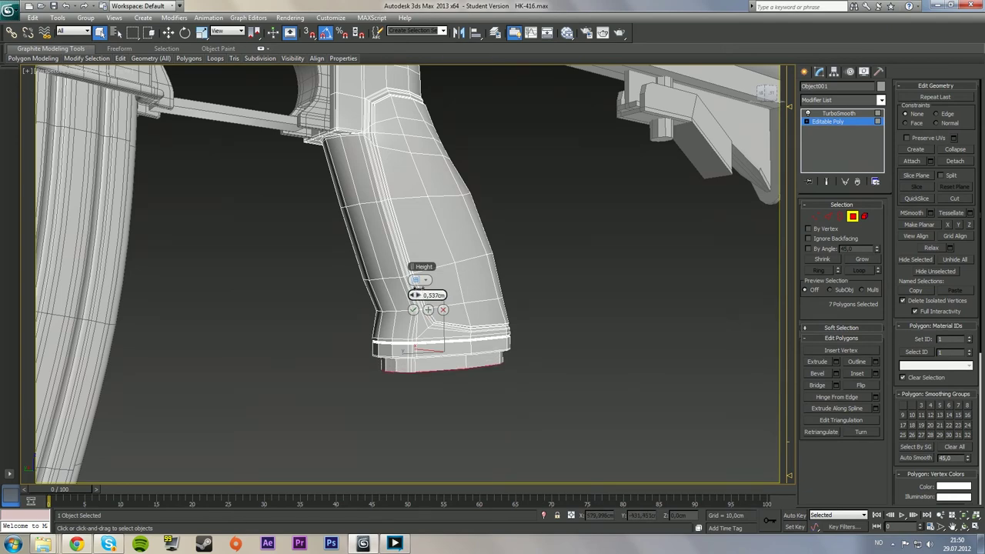
middle_click_drag(537, 295, 516, 280, "alt")
scroll(500, 244, "down", 6)
scroll(499, 279, "up", 7)
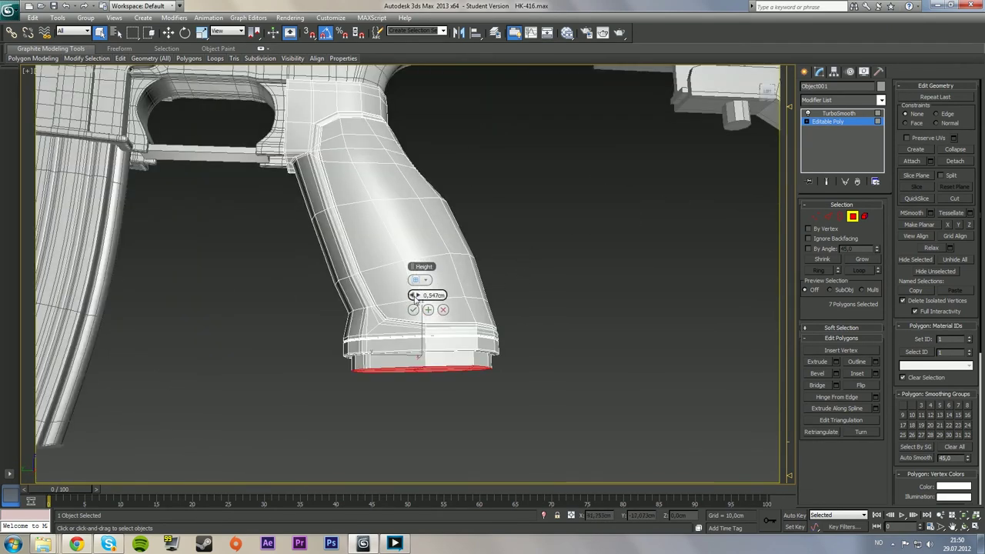
left_click(414, 298)
left_click_drag(414, 298, 413, 306)
middle_click_drag(522, 276, 518, 227, "alt")
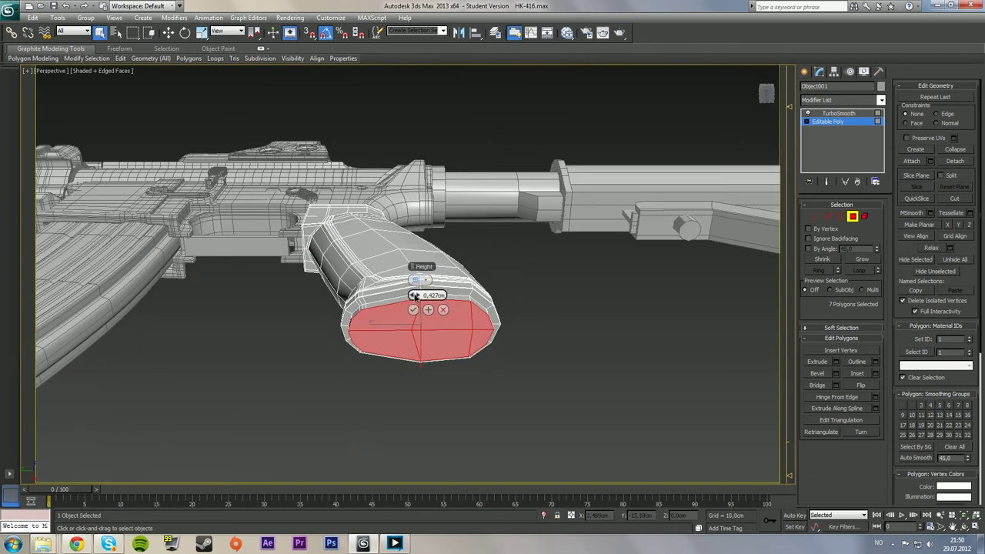
mouse_move(414, 296)
left_mouse_down()
mouse_move(384, 302)
mouse_move(396, 301)
left_mouse_up()
left_click(444, 310)
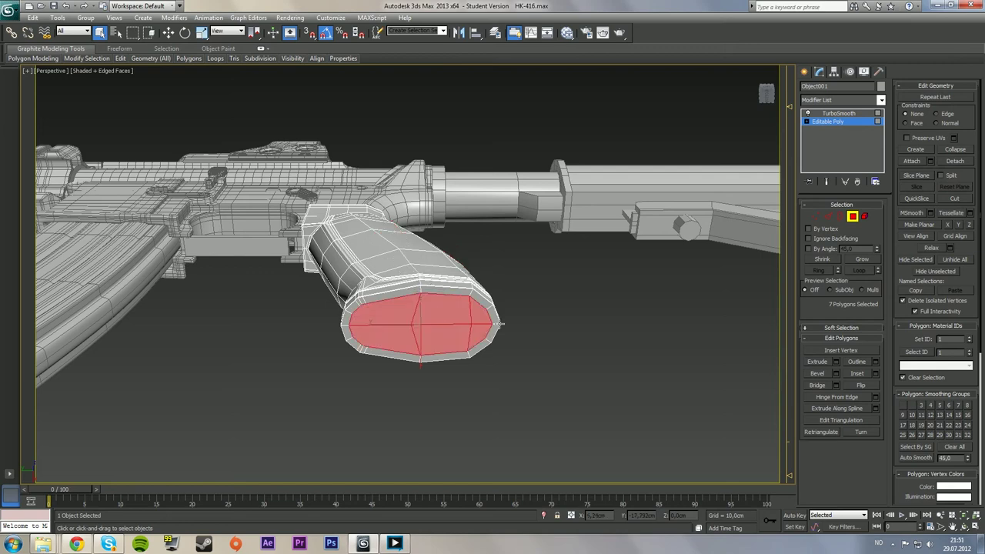
key("ctrl+z")
key("ctrl+y")
Remove the stray polygon on the grip's far side from the base selection
middle_click_drag(454, 322, 368, 359, "alt")
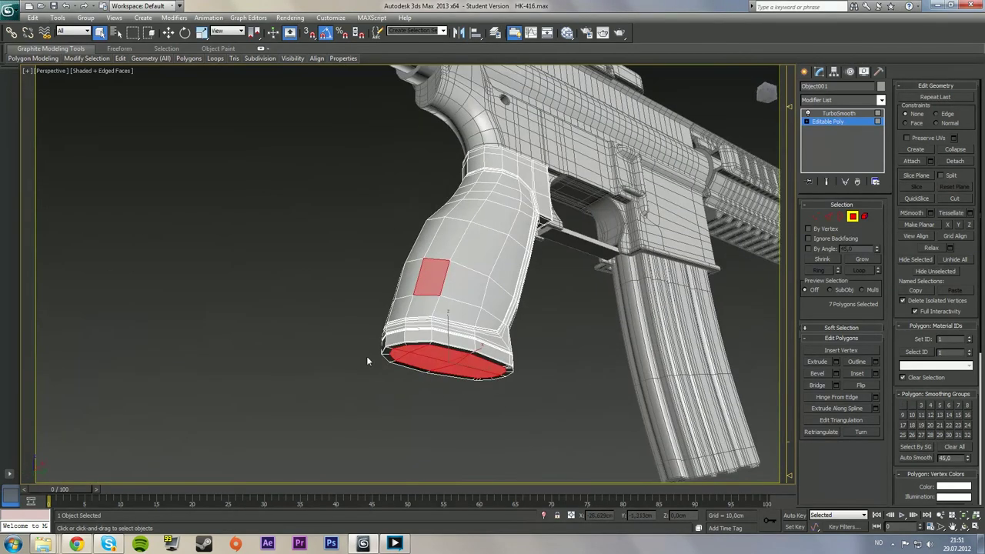
left_click(430, 278, "alt")
middle_click_drag(430, 278, 562, 256, "alt")
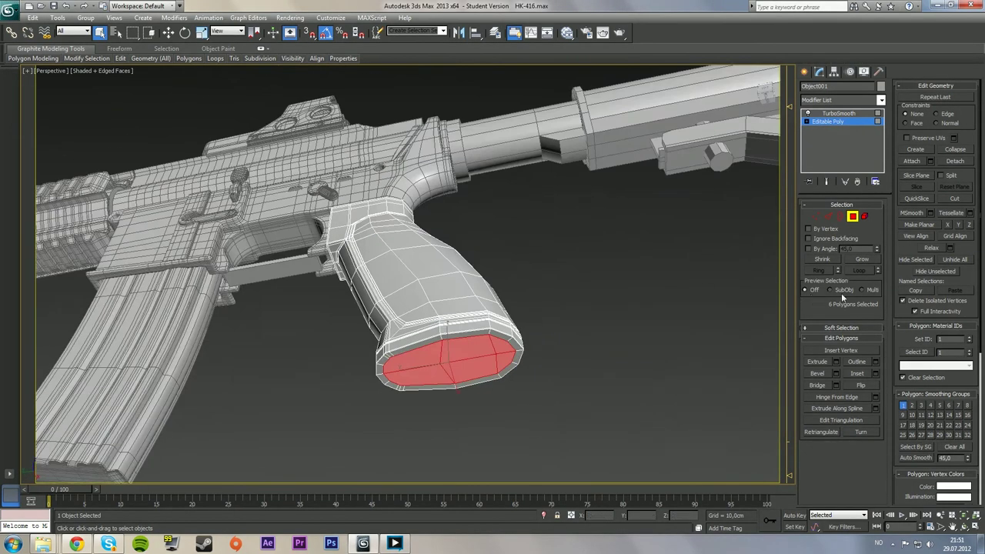
Extrude the selected base polygons downward to form a short, narrower plug beneath the pistol grip
left_click(837, 362)
mouse_move(415, 296)
left_mouse_down()
mouse_move(444, 296)
mouse_move(428, 296)
left_mouse_up()
middle_click_drag(510, 307, 553, 346, "alt")
mouse_move(414, 296)
left_mouse_down()
mouse_move(403, 296)
mouse_move(424, 296)
left_mouse_up()
left_click(414, 309)
middle_click_drag(447, 323, 485, 296, "alt")
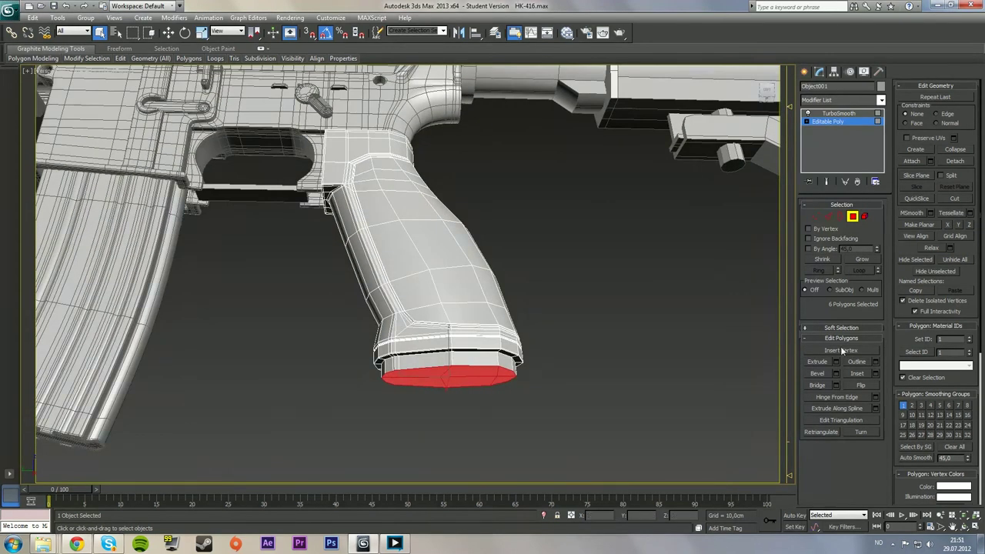
Inset the plug's bottom polygons by 0 cm and scale them inward to leave a rim around the underside
left_click(877, 374)
middle_click_drag(614, 293, 432, 389, "alt")
middle_click_drag(432, 390, 399, 317)
scroll(464, 317, "up", 5)
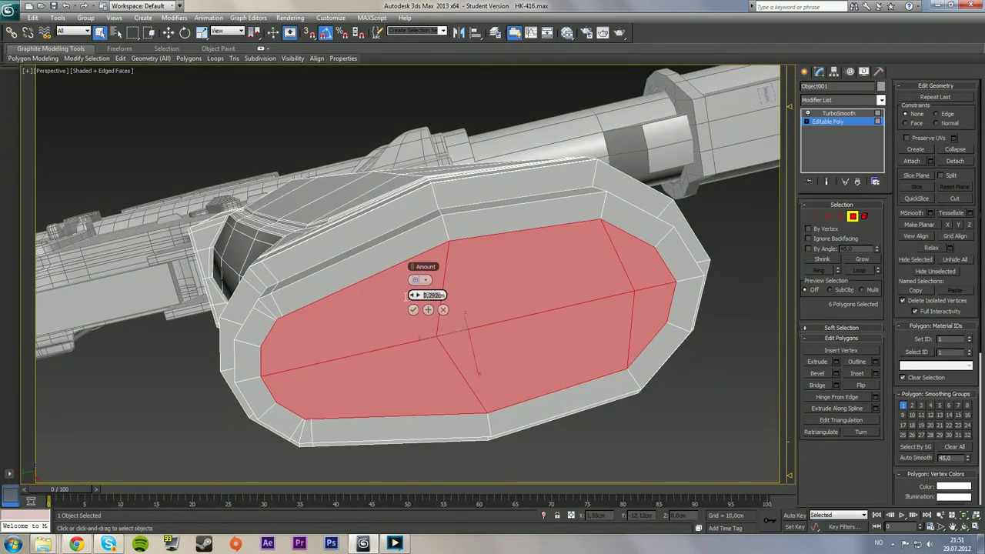
type("0")
key("Return")
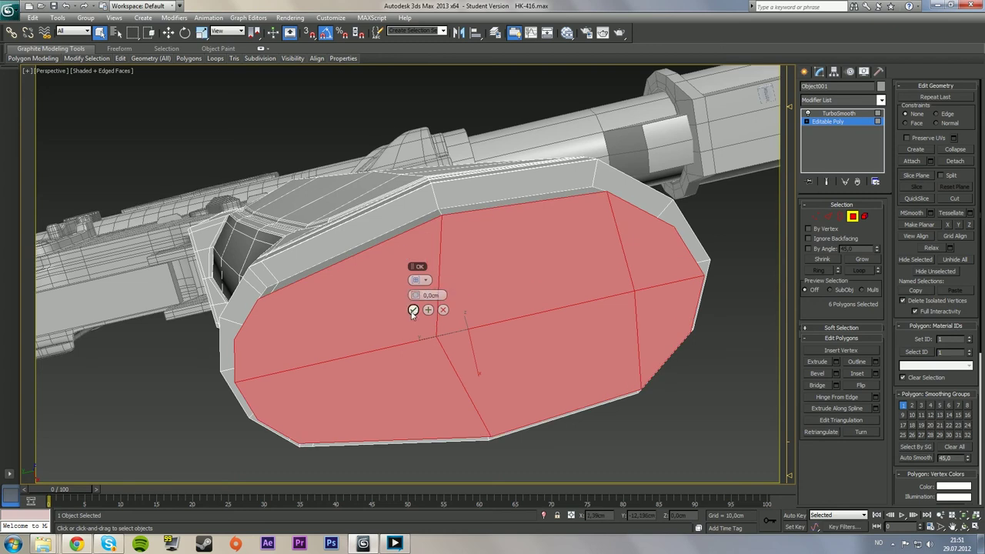
left_click(412, 310)
key("r")
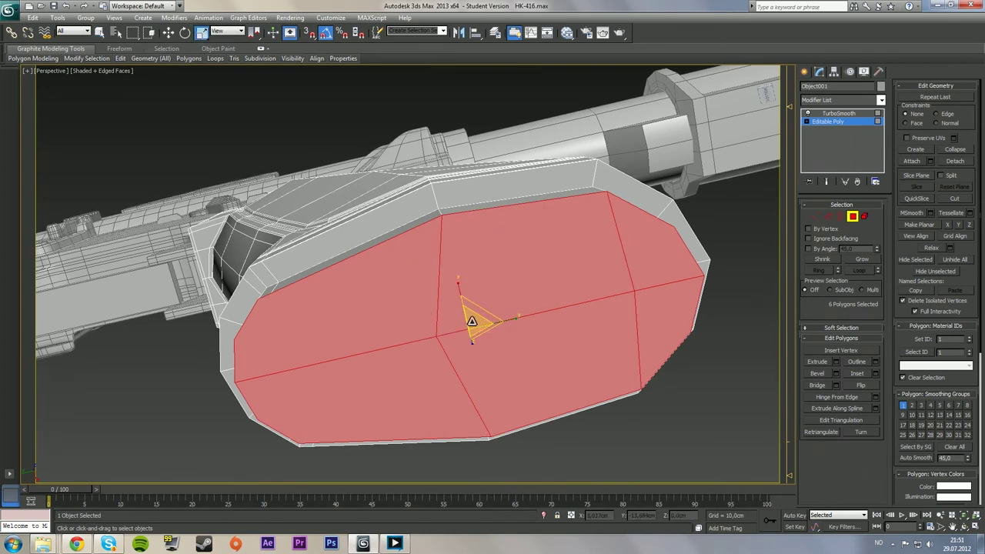
left_click_drag(472, 322, 475, 327)
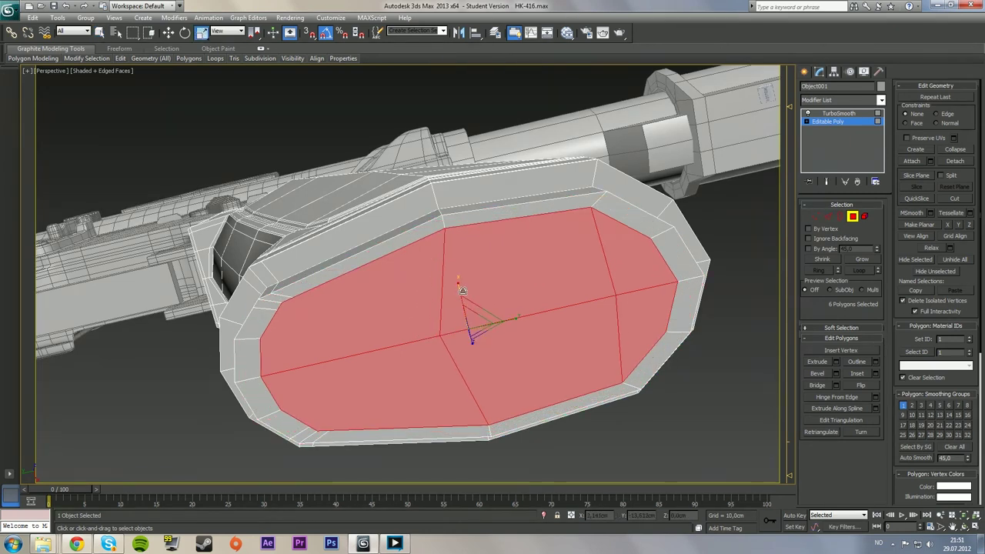
left_click_drag(460, 287, 413, 295)
Extrude the inset bottom polygons up into the grip to hollow out the plug's underside
left_click(836, 362)
left_click(415, 309)
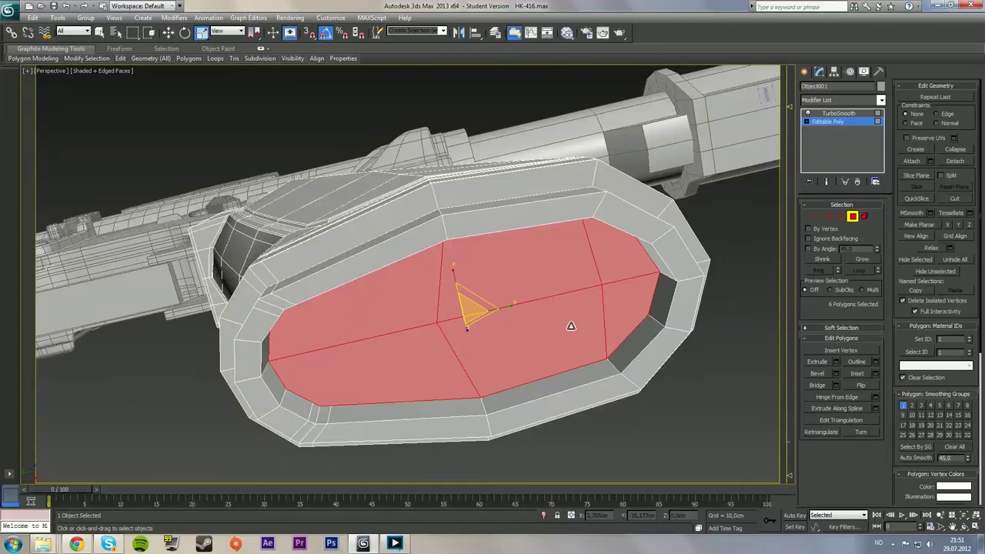
middle_click_drag(571, 326, 574, 419, "alt")
scroll(573, 420, "down", 4)
Connect the edge rings of the plug's outer and inner walls with 2 segments, slide 0, pinched toward the wall ends
left_click(829, 216)
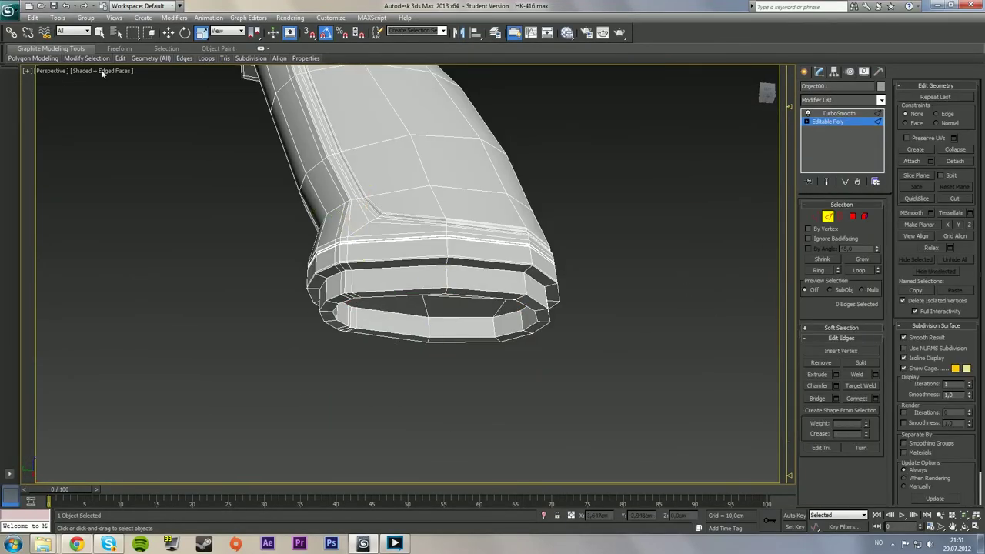
left_click(100, 33)
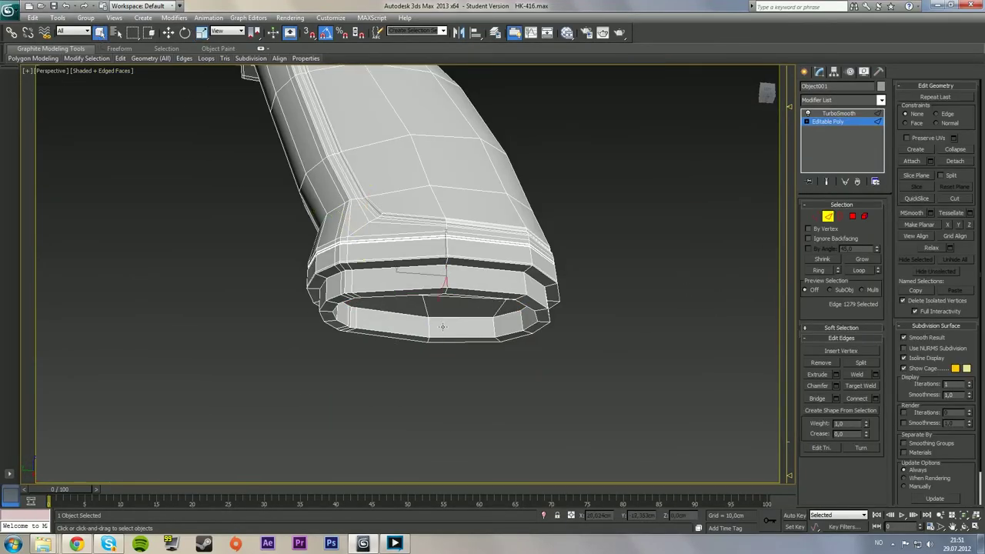
middle_click_drag(428, 332, 444, 265, "alt")
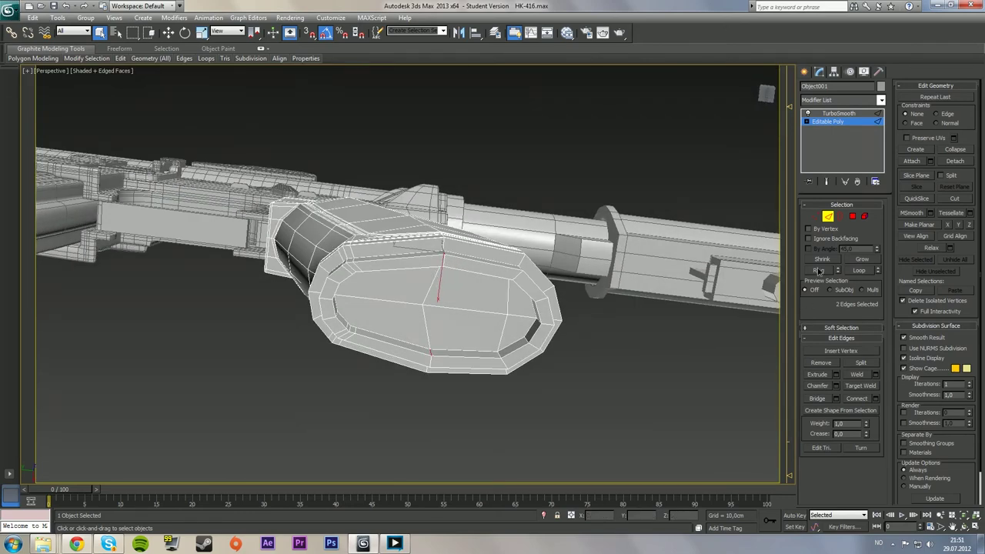
left_click(819, 271)
middle_click_drag(574, 245, 578, 326, "alt")
left_click(877, 399)
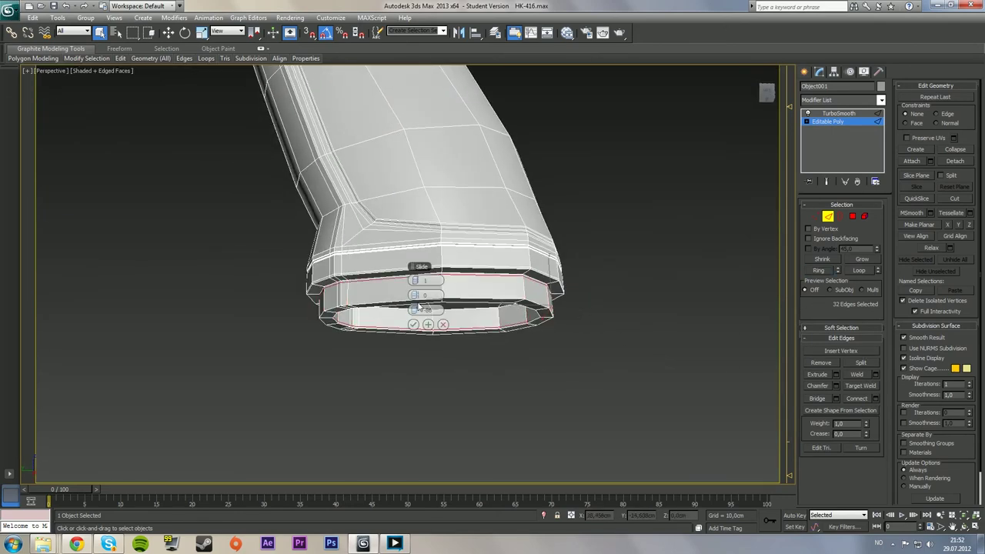
type("0")
key("Return")
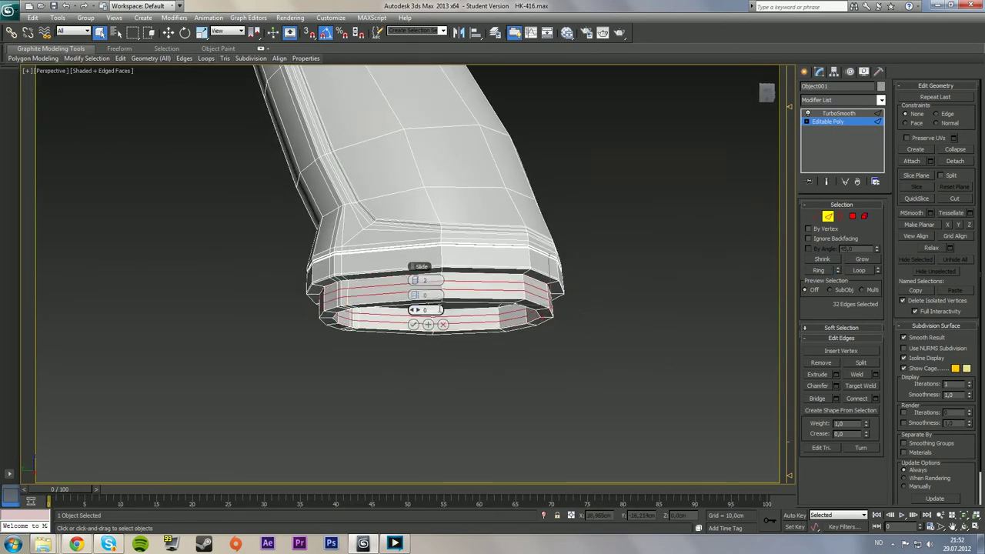
left_click_drag(418, 296, 569, 276)
left_click_drag(418, 296, 436, 290)
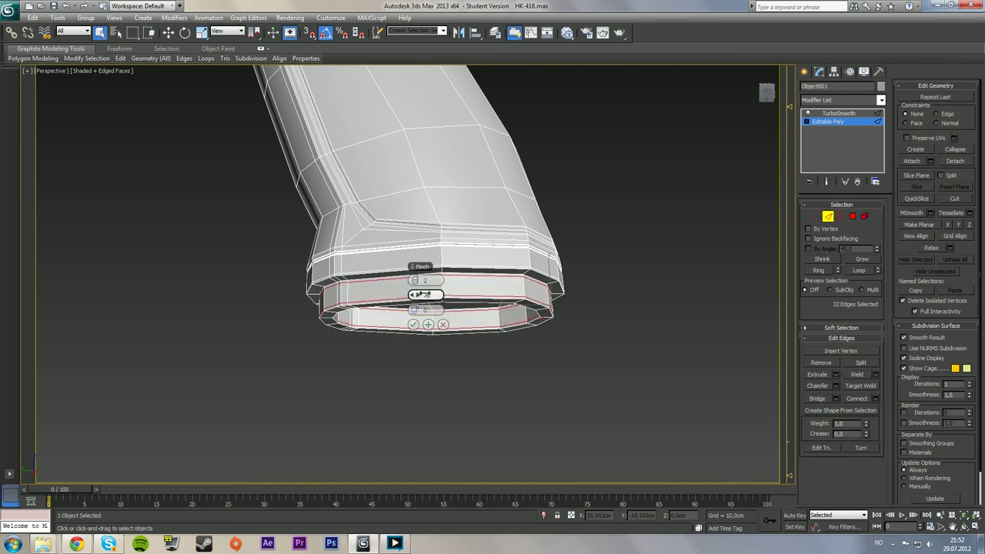
left_click(414, 324)
Connect the edge ring across the ledge above the plug with 2 segments and pinch 60
left_click(317, 290)
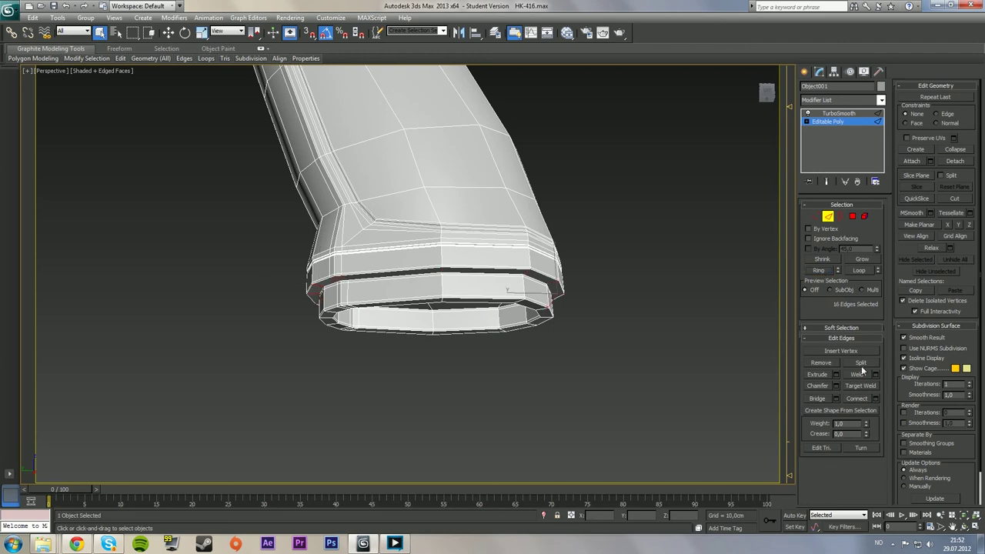
left_click(875, 399)
middle_click_drag(633, 339, 619, 259, "alt")
left_click_drag(407, 297, 384, 293)
left_click(414, 325)
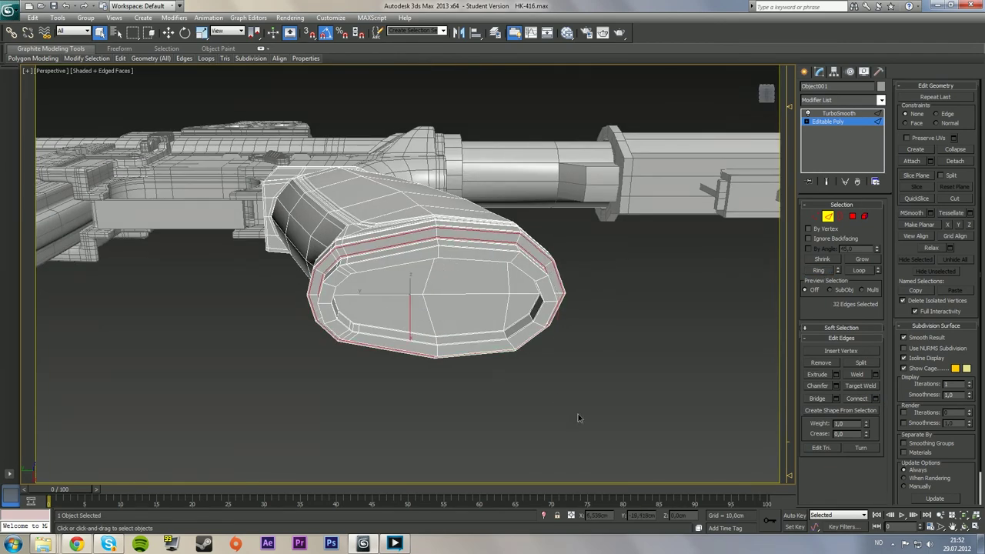
Connect the edge ring across the plug's bottom rim with 2 segments, pinch 60 and slide 0, and deselect the grip
left_click(578, 416)
middle_click_drag(375, 336, 371, 301)
scroll(403, 317, "up", 3)
left_click(150, 373)
scroll(150, 373, "down", 2)
left_click(818, 270)
left_click(875, 398)
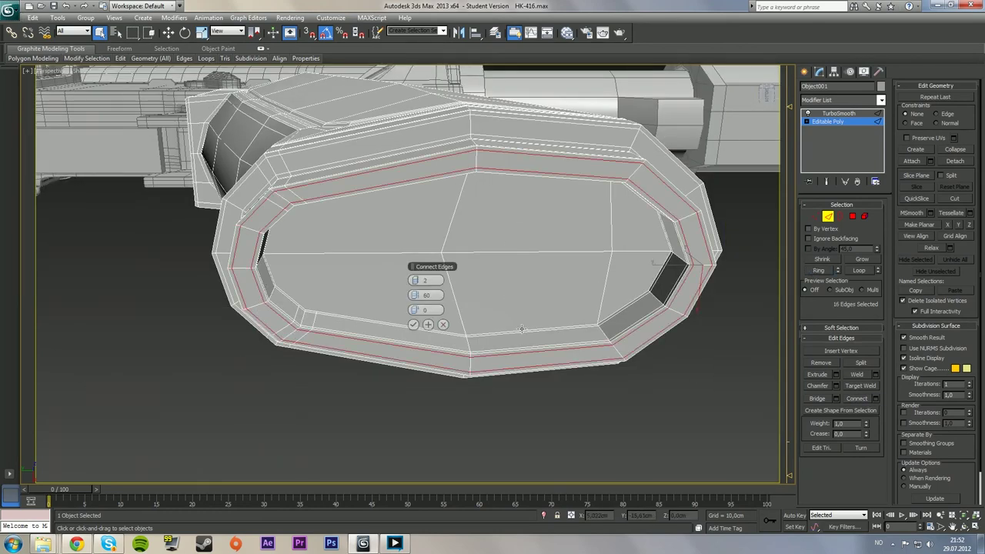
left_click(414, 326)
left_click(677, 366)
left_click(828, 216)
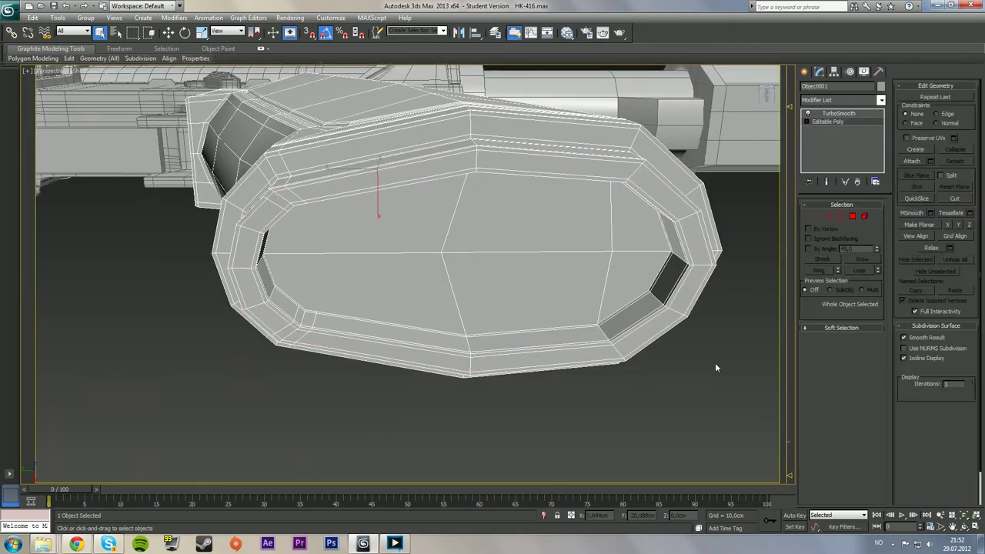
left_click(715, 363)
Examine the smoothed pistol grip and the whole rifle from the side with edged faces off
middle_click_drag(690, 318, 593, 321, "alt")
scroll(538, 320, "down", 10)
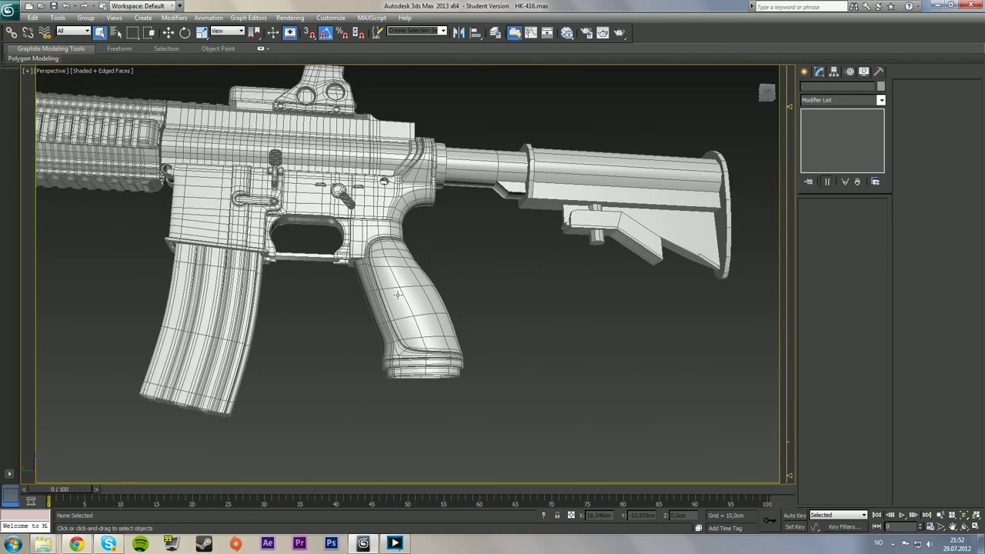
key("F4")
scroll(428, 322, "down", 3)
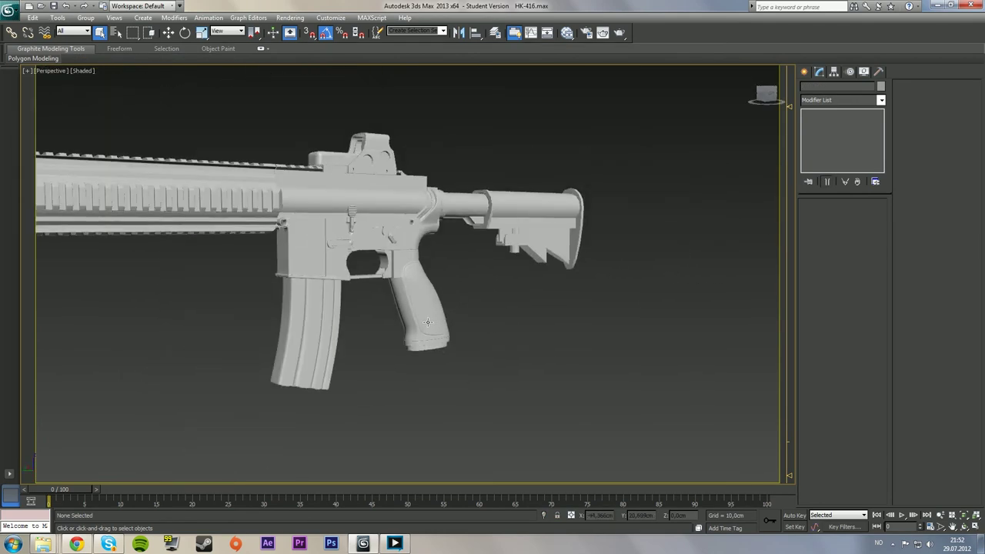
middle_click_drag(428, 322, 479, 312, "alt")
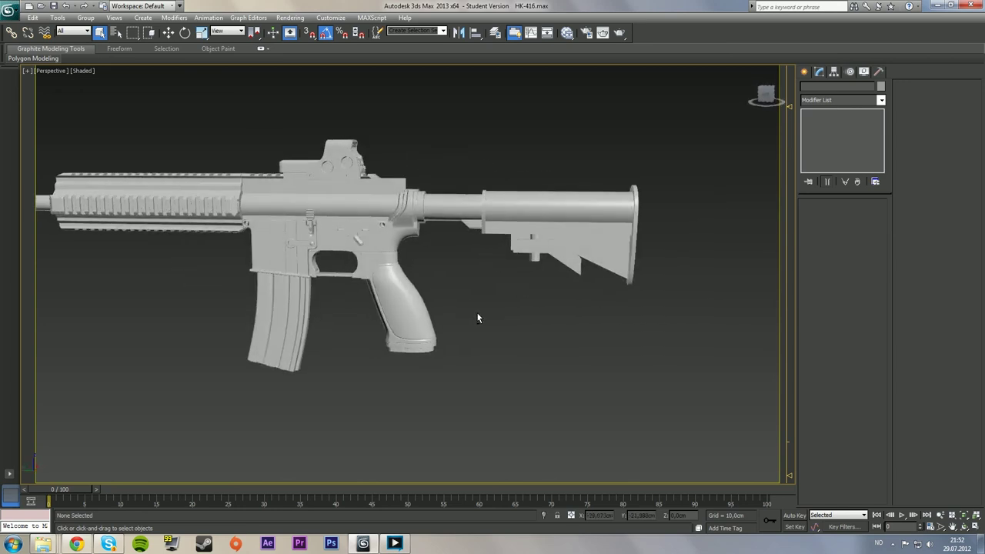
middle_click_drag(476, 318, 451, 296, "alt")
scroll(384, 268, "up", 3)
scroll(461, 266, "down", 5)
middle_click_drag(451, 297, 441, 310, "alt")
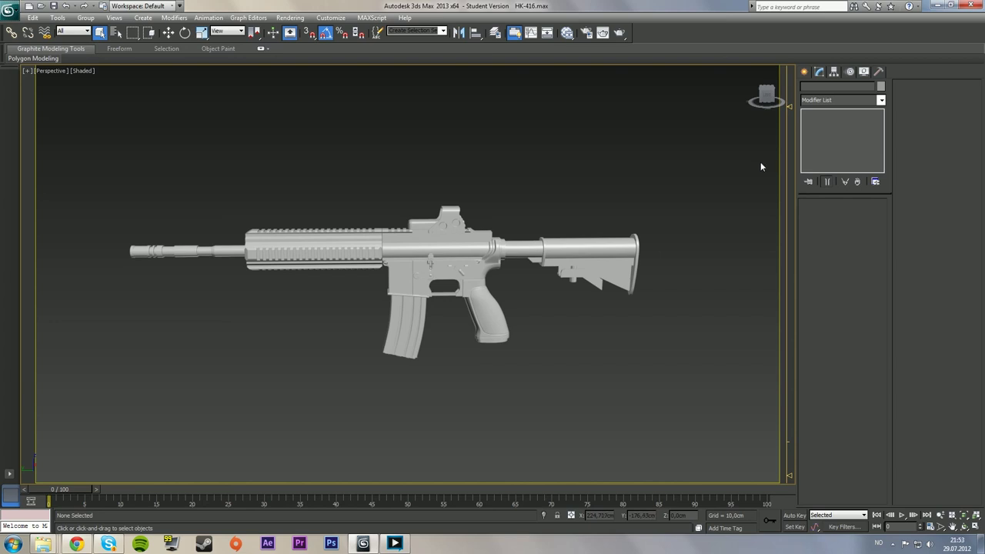
Select the lower receiver with edged faces on and hide all unselected objects to view it alone
left_click(447, 278)
key("F4")
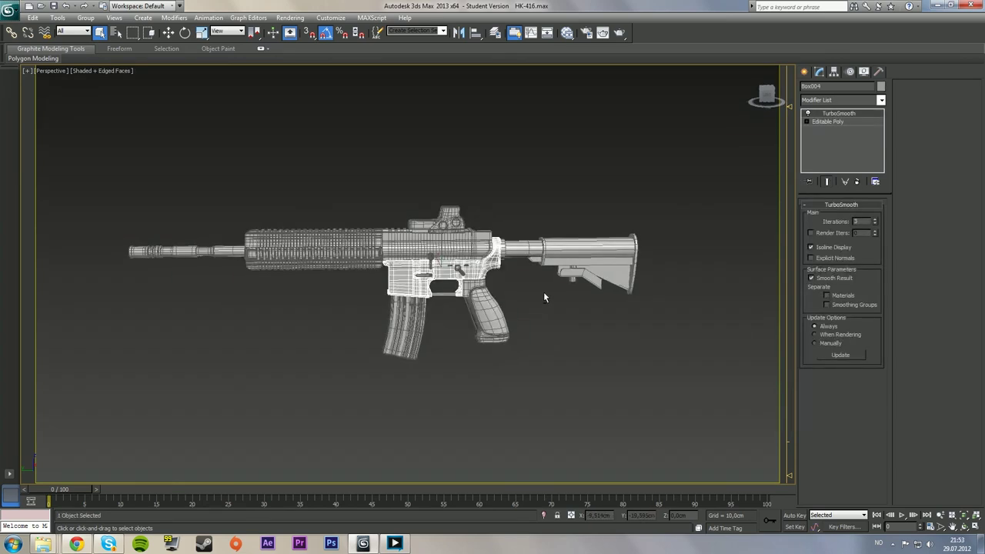
middle_click_drag(545, 297, 524, 304, "alt")
scroll(524, 304, "up", 5)
right_click(565, 374)
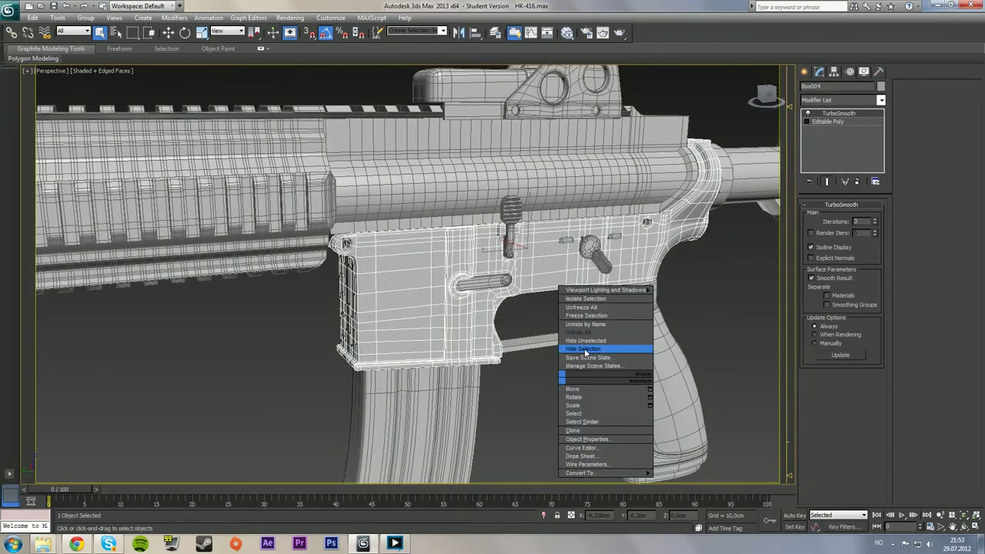
left_click(583, 350)
key("ctrl+z")
right_click(579, 380)
left_click(599, 344)
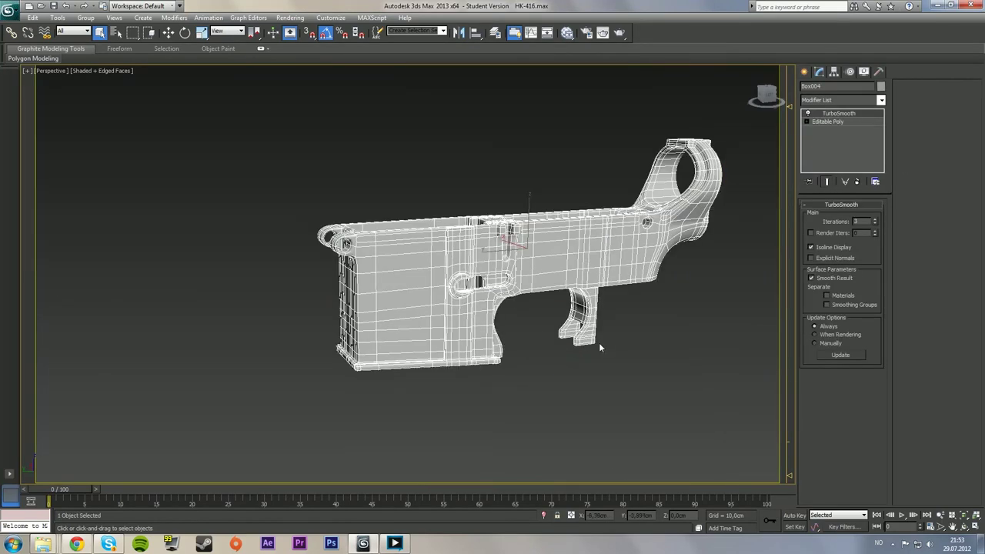
Look over the lower receiver, unhide all of the rifle's parts and clear the selection
middle_click_drag(527, 396, 493, 357, "alt")
right_click(519, 370)
left_click(545, 335)
right_click(549, 354)
left_click(566, 309)
left_click(550, 392)
scroll(533, 377, "down", 3)
middle_click_drag(493, 357, 531, 367, "alt")
scroll(513, 362, "down", 3)
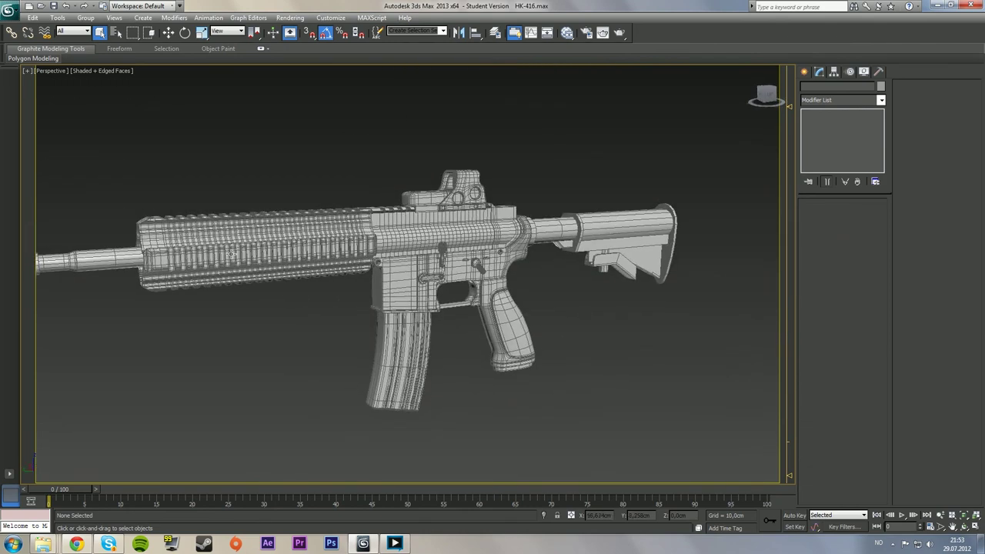
Compare the whole rifle in wireframe and in plain shading without edges, including from the muzzle end
key("F3")
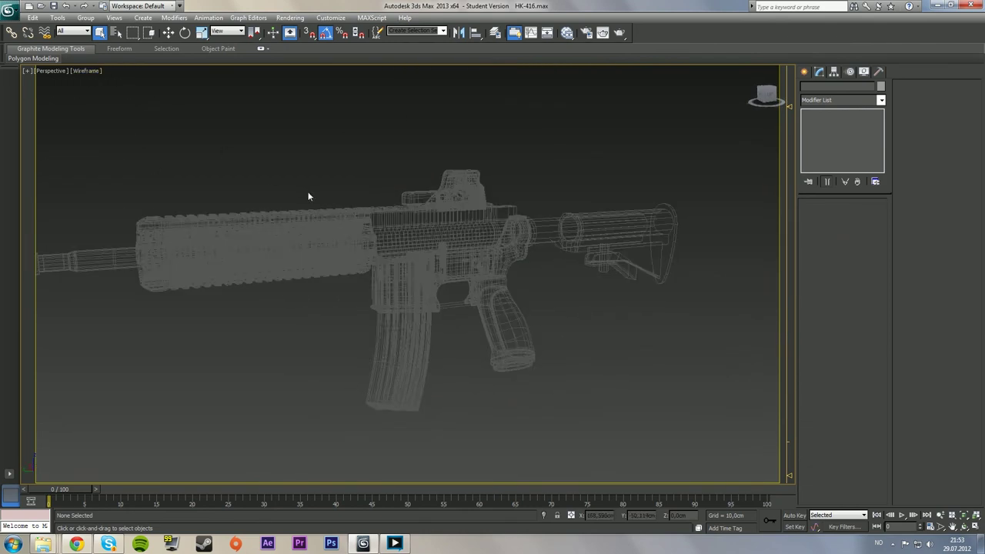
key("F3")
key("F4")
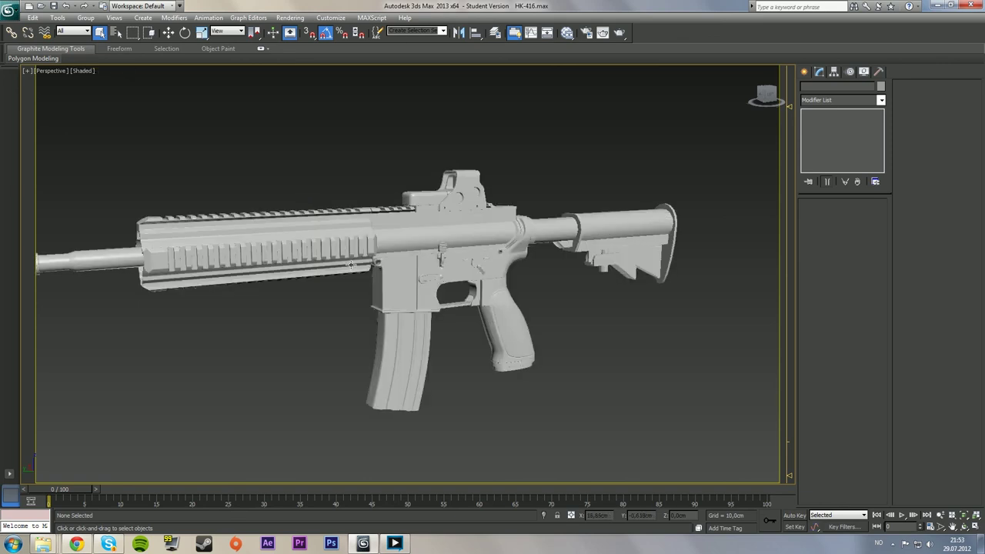
mouse_move(351, 266)
middle_mouse_down()
mouse_move(443, 298)
mouse_move(463, 319)
mouse_move(512, 302)
middle_mouse_up()
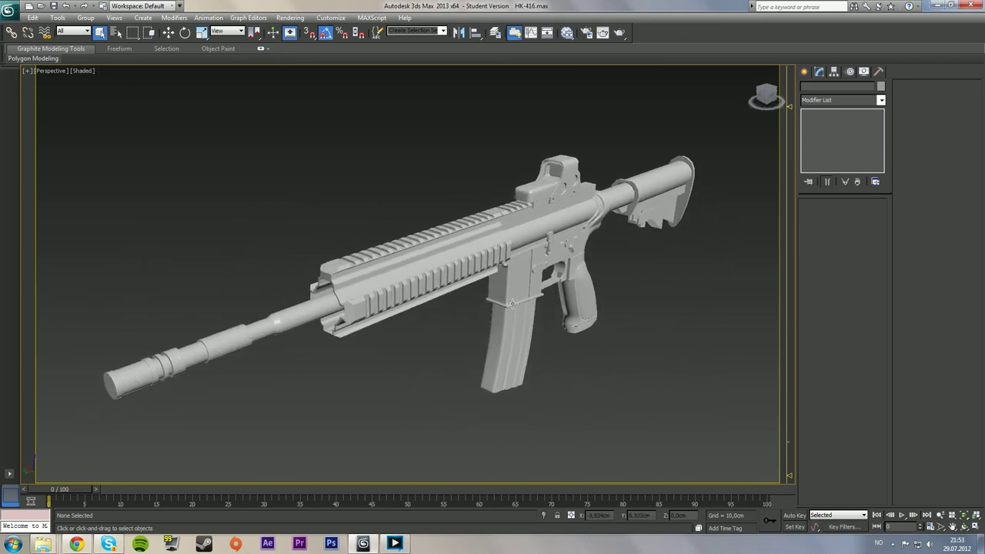